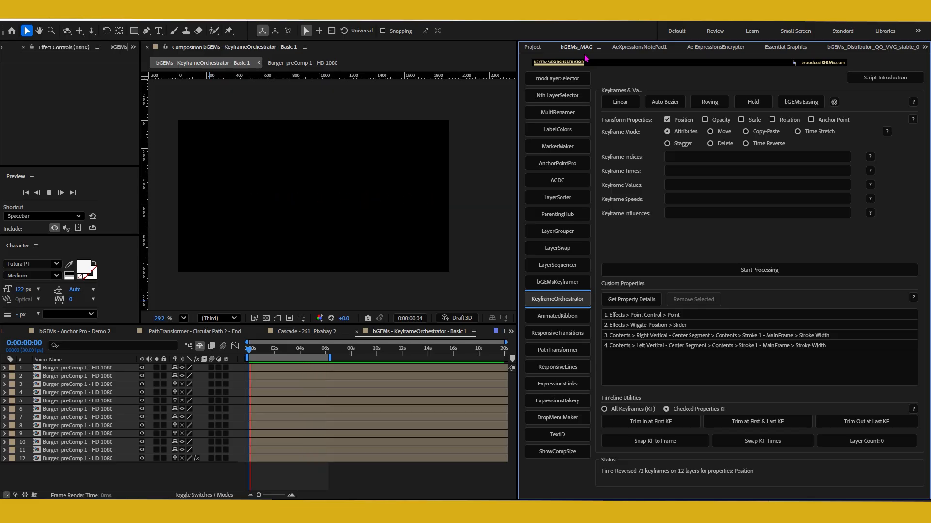
# - View the AeXpressionsNotePad1 and Ae ExpressionsEncrypter tools, and return to bGEMs_MAG
pyautogui.click(645, 52)
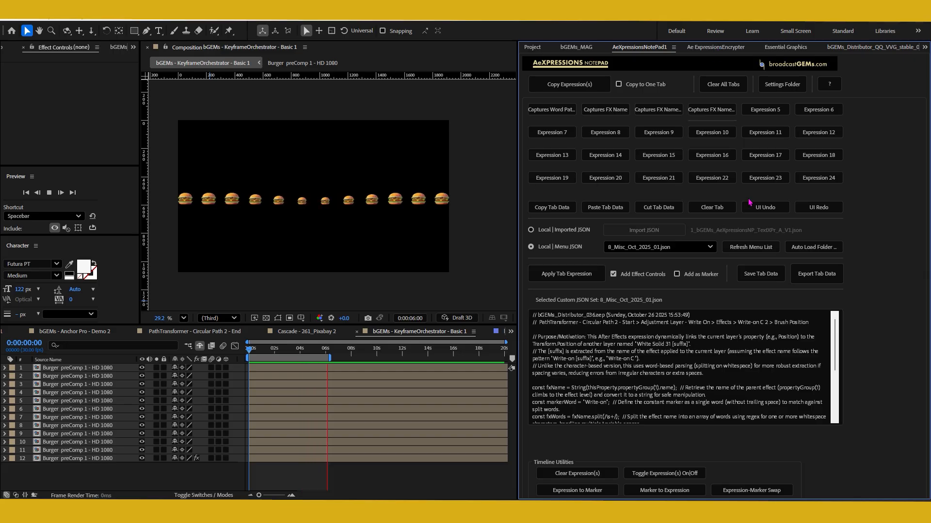
pyautogui.click(715, 49)
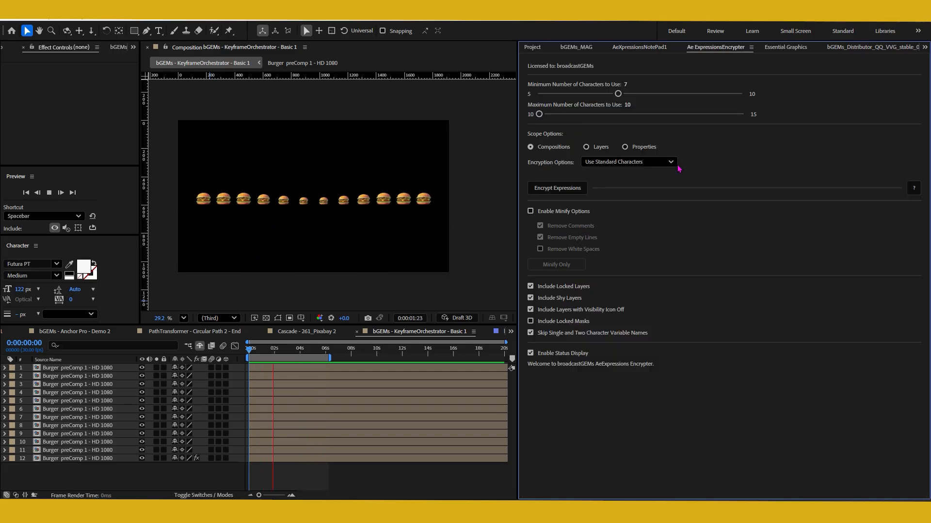
pyautogui.click(576, 48)
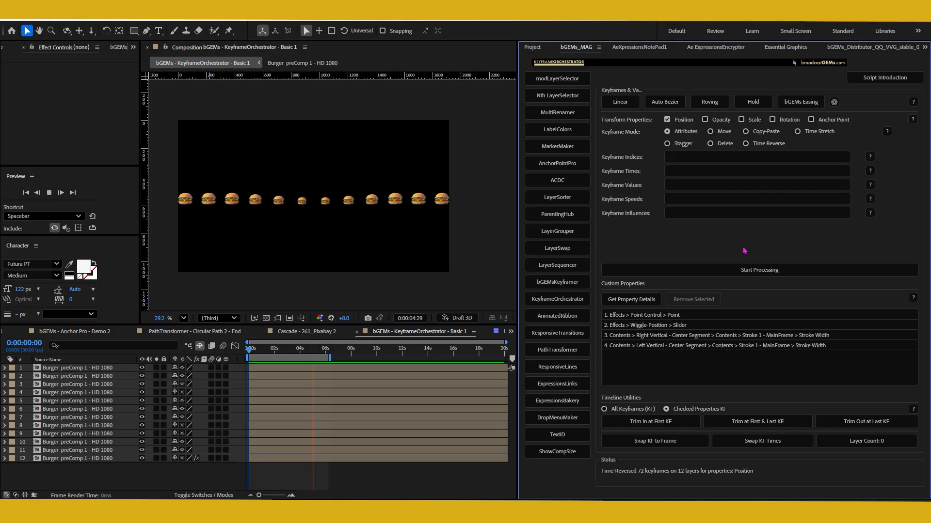
# - Reveal the Position keyframes of all twelve Burger layers and enlarge the timeline to show more of them
pyautogui.click(318, 371)
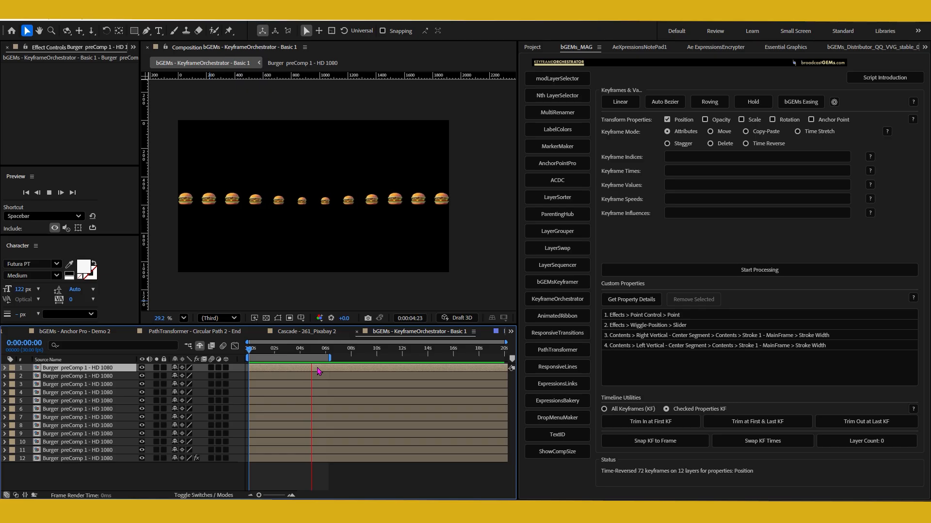
pyautogui.press('u')
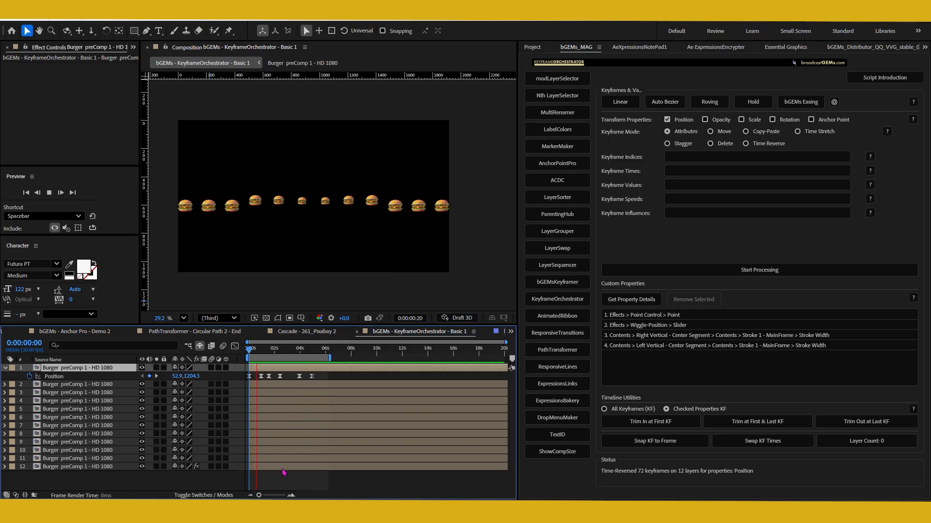
pyautogui.keyDown('shift'); pyautogui.click(282, 468); pyautogui.keyUp('shift')
pyautogui.press('u')
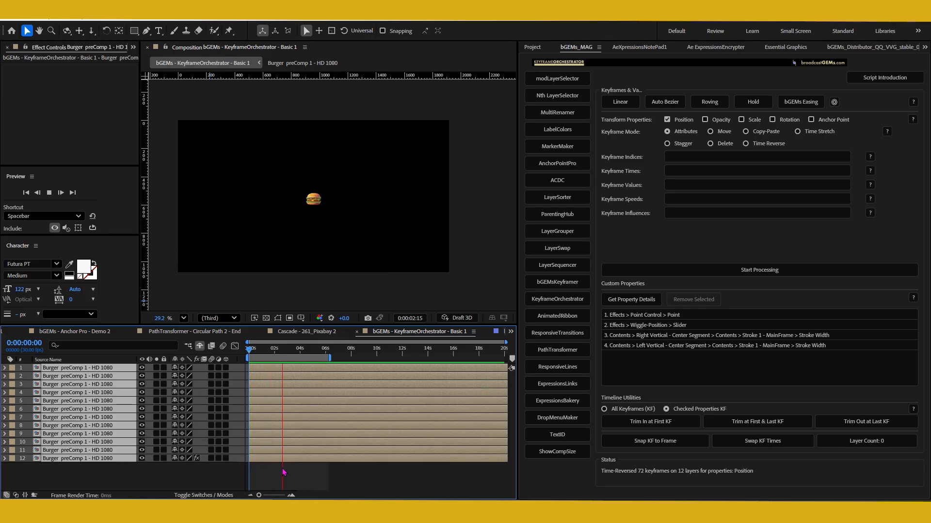
pyautogui.press('u')
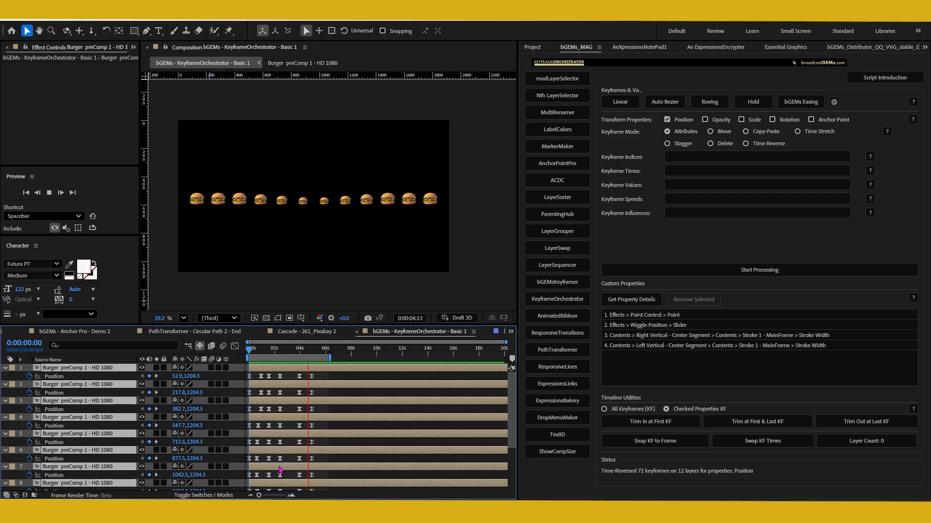
pyautogui.hotkey('shift', 's')
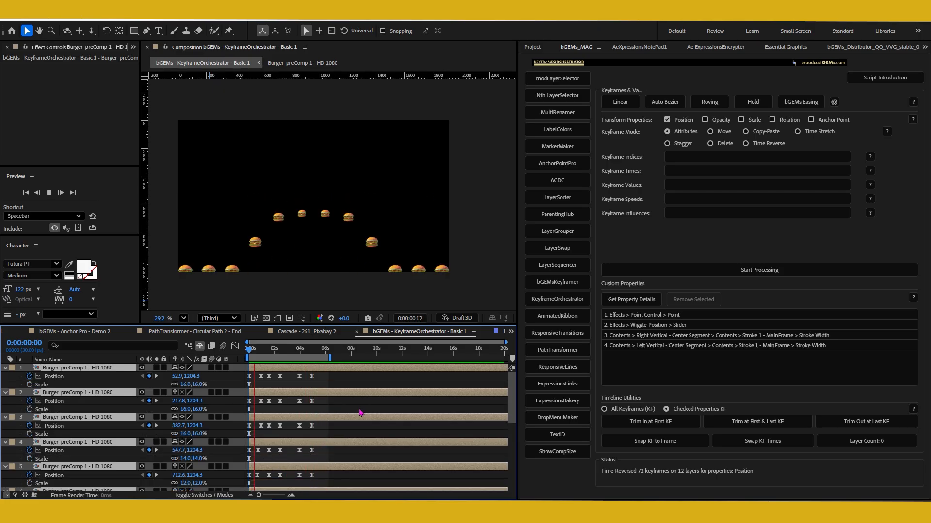
pyautogui.hotkey('shift', 's')
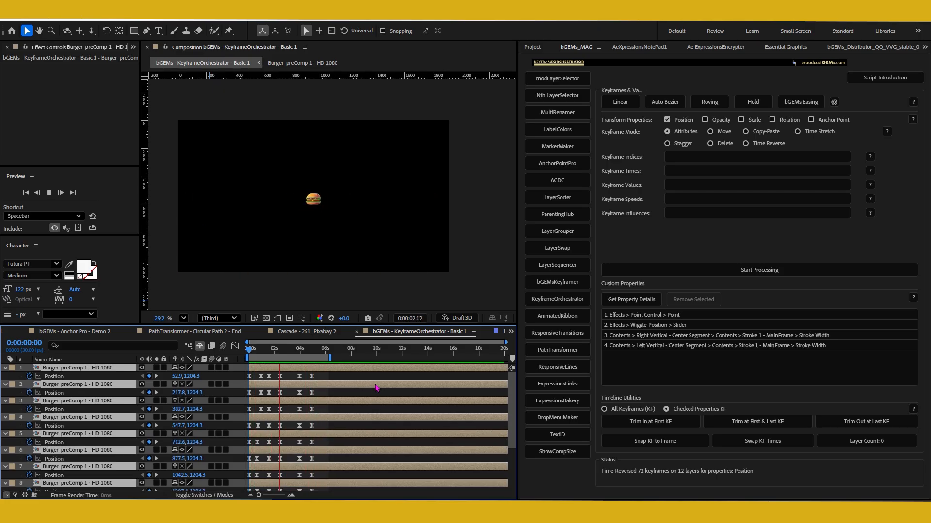
pyautogui.moveTo(359, 325); pyautogui.dragTo(387, 277)
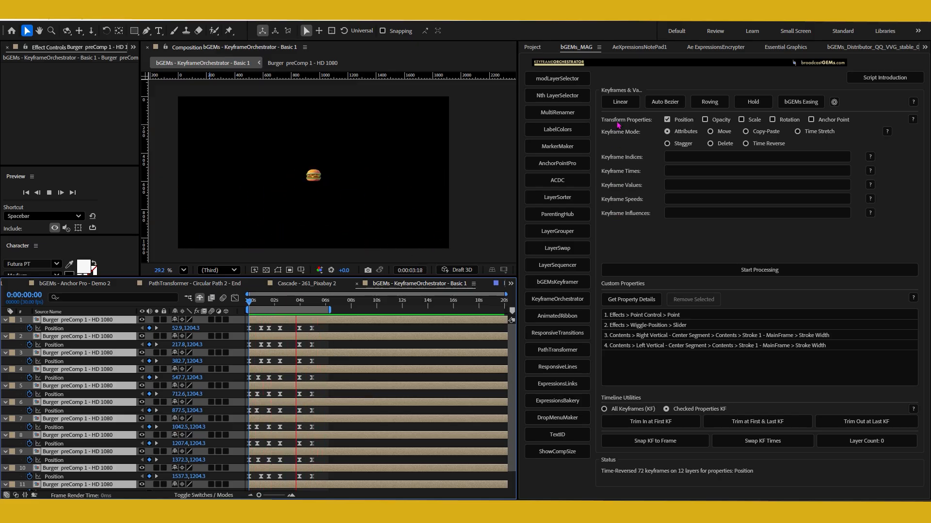
# - Read the KeyframeOrchestrator script introduction and review the bGEMs Easing speed and influence settings
pyautogui.click(877, 82)
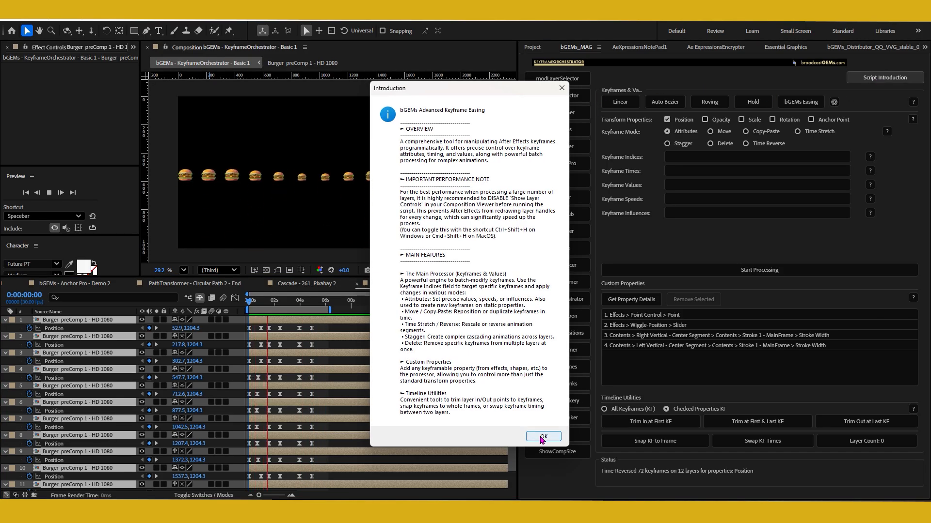
pyautogui.click(542, 437)
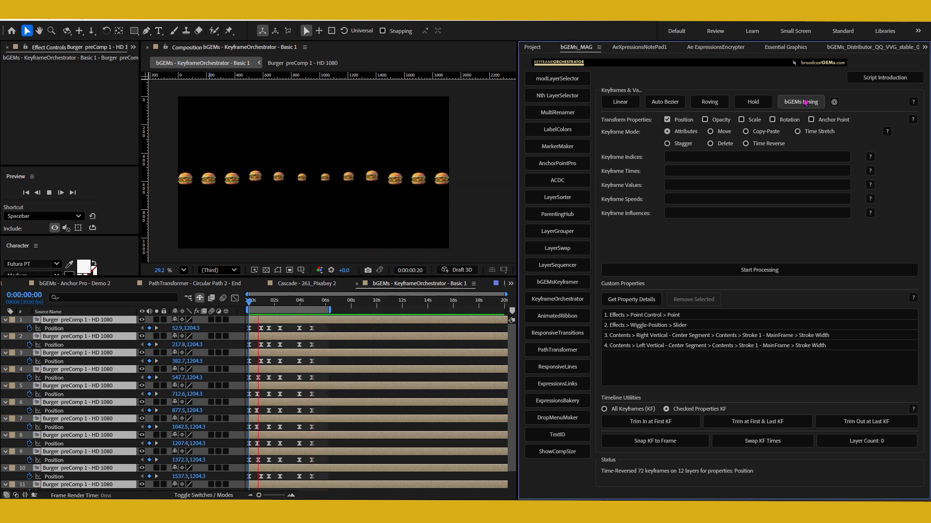
pyautogui.click(834, 102)
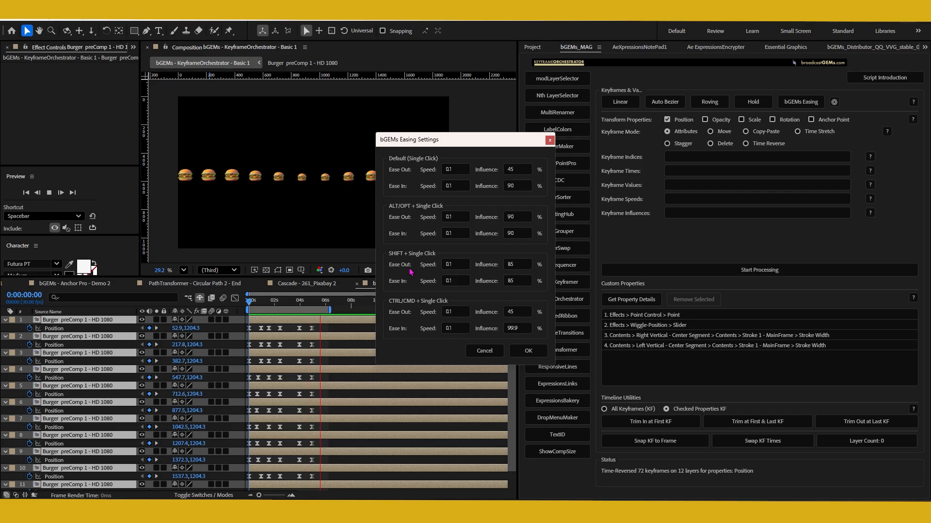
pyautogui.click(484, 351)
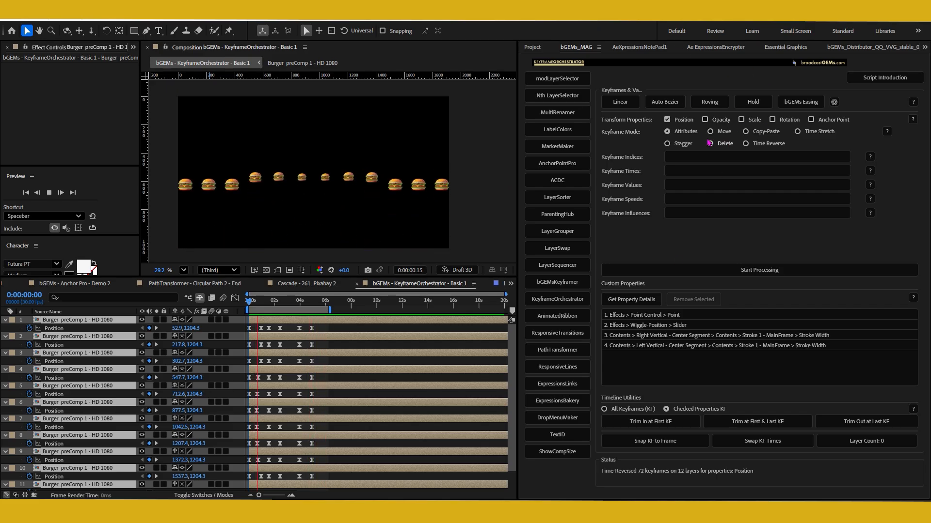
# - Enable Opacity, Scale, Rotation and Anchor Point alongside Position as target transform properties, and clear all five again
pyautogui.click(705, 120)
pyautogui.click(741, 120)
pyautogui.click(772, 120)
pyautogui.click(811, 120)
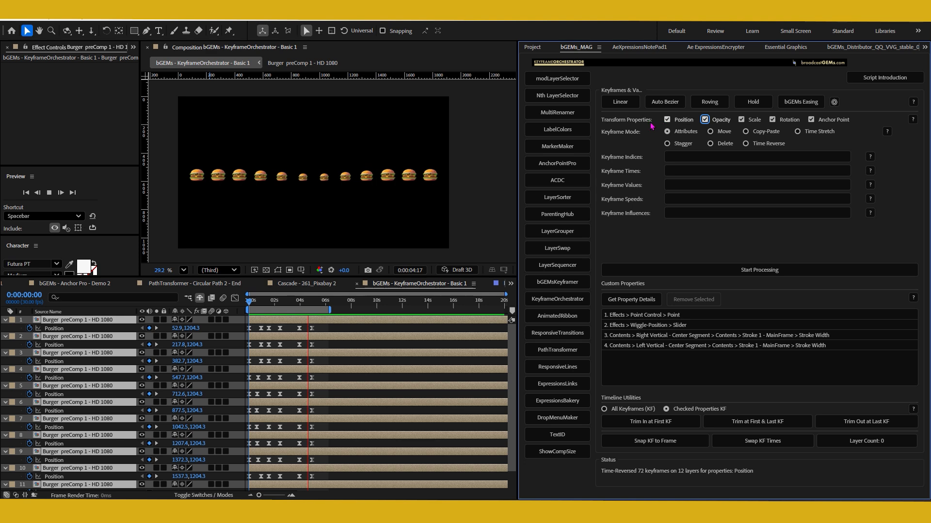
pyautogui.click(706, 121)
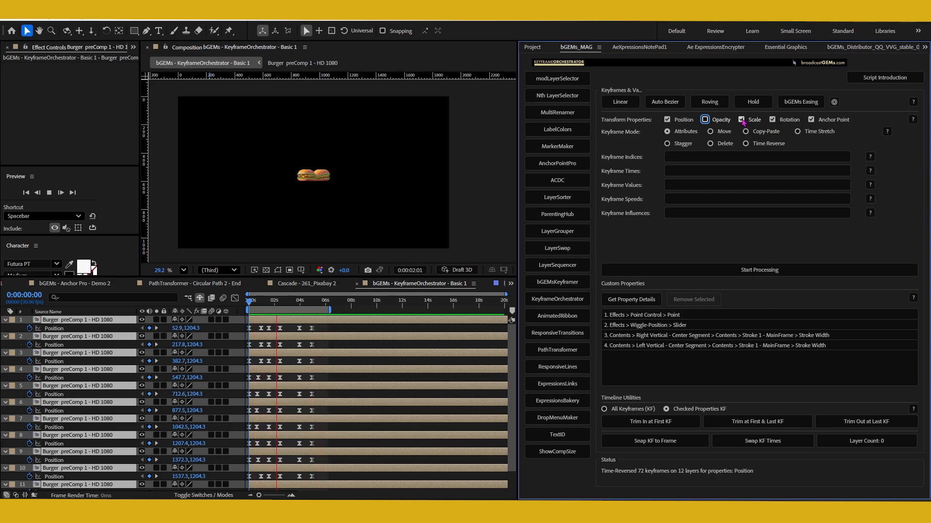
pyautogui.click(742, 121)
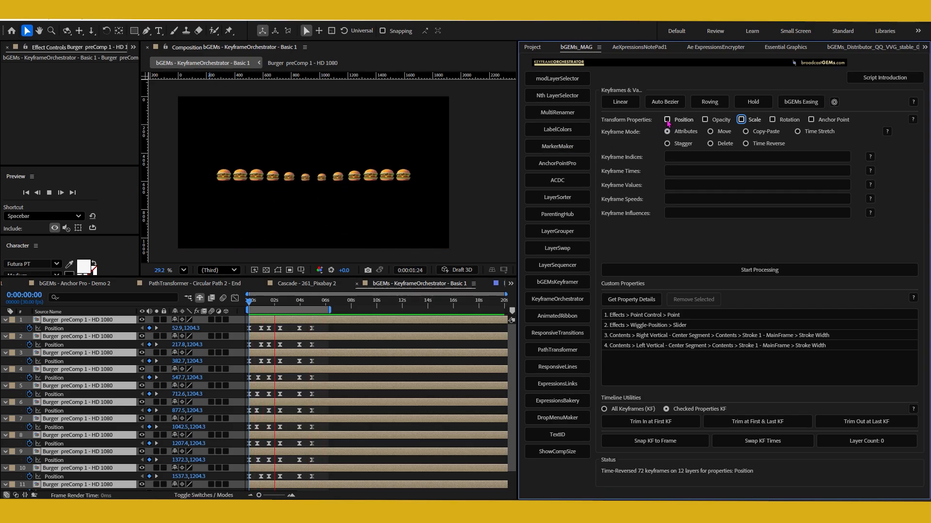
# - Try combinations of Position, Opacity and Scale as target transform properties, and leave only Position enabled
pyautogui.click(704, 120)
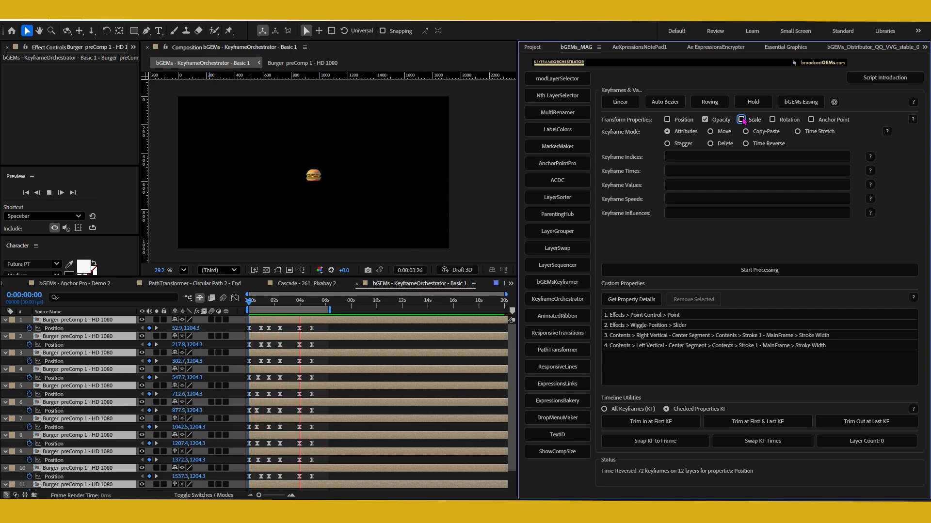
pyautogui.click(668, 119)
pyautogui.click(705, 121)
pyautogui.click(668, 120)
pyautogui.click(752, 121)
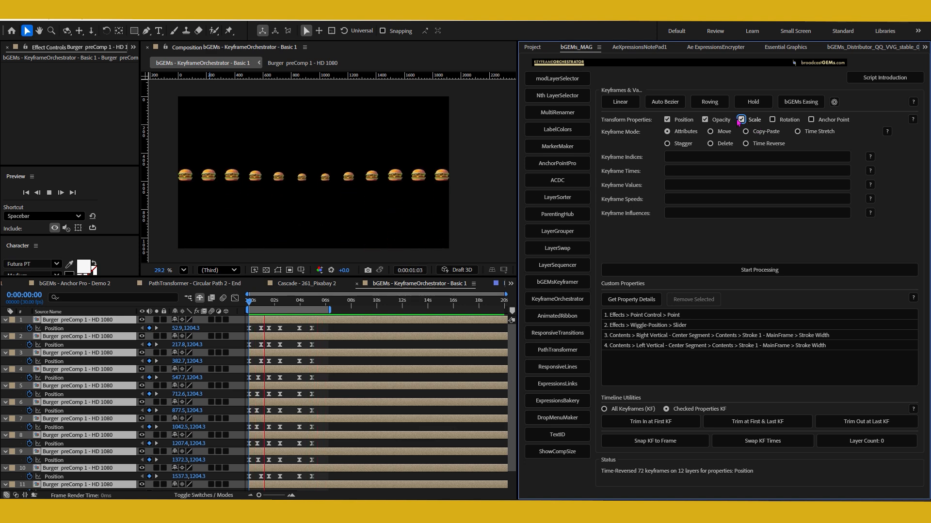
pyautogui.keyDown('alt'); pyautogui.click(683, 120); pyautogui.keyUp('alt')
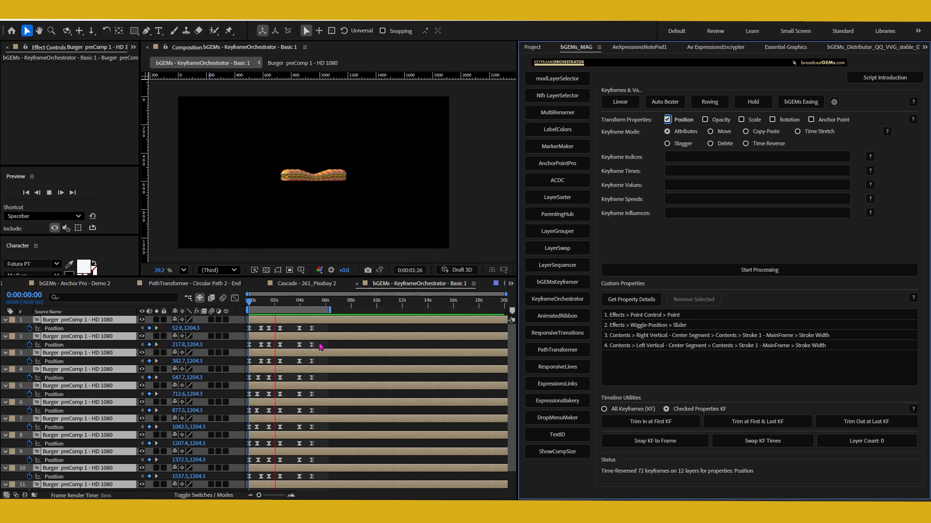
# - Set the current time to 0:00:04:14 with no layers selected and turn on the composition's transparency grid
pyautogui.click(308, 309)
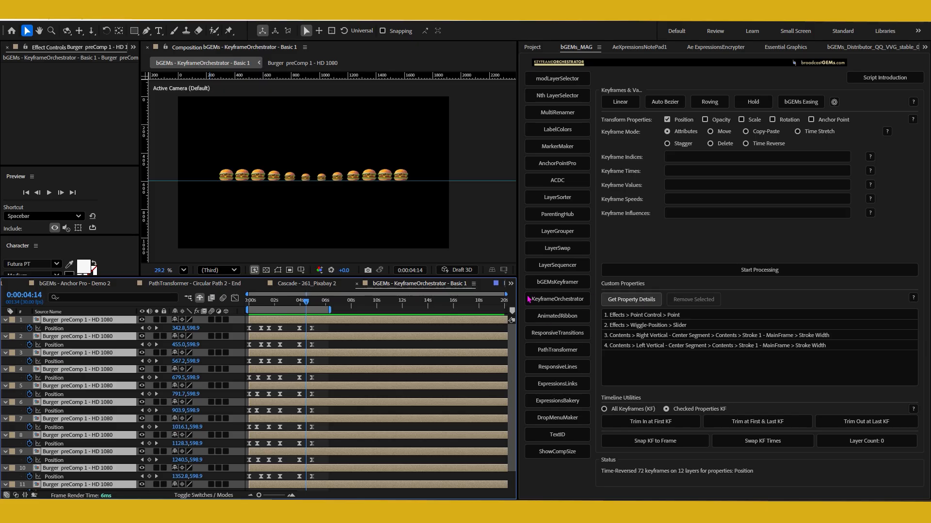
pyautogui.click(226, 347)
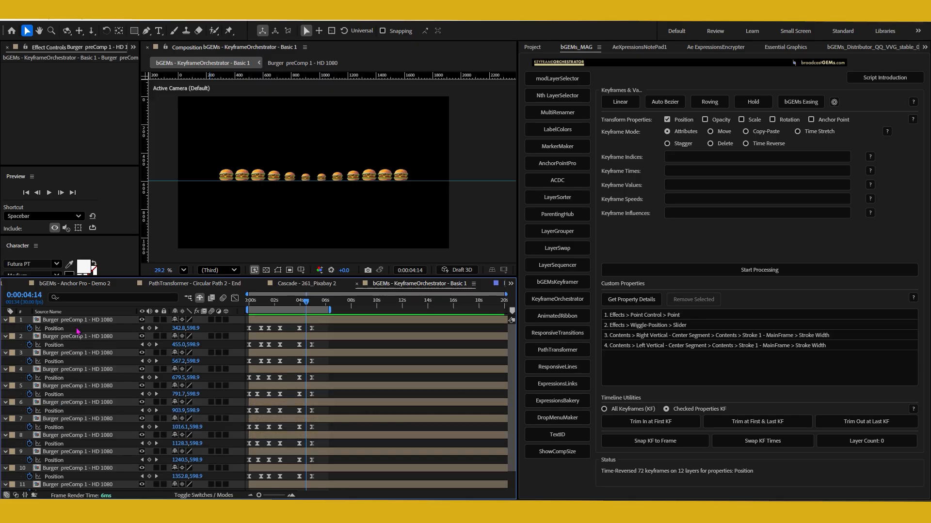
pyautogui.click(266, 272)
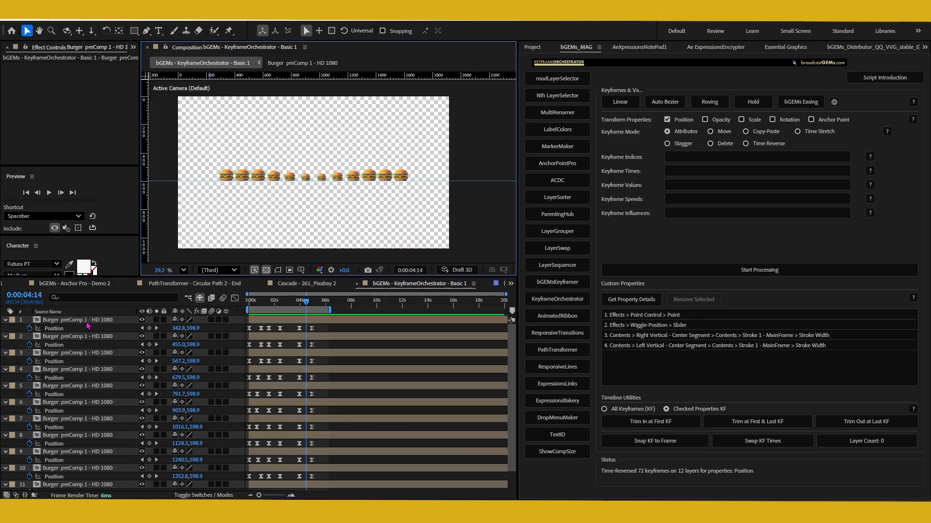
# - Select all twelve Burger layers and collapse their revealed properties in the timeline
pyautogui.scroll(-1, 107, 422)
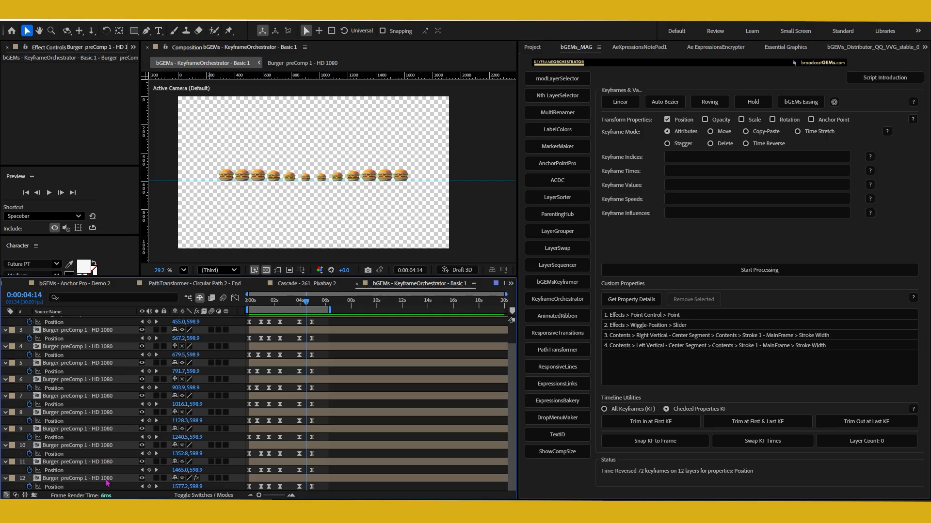
pyautogui.hotkey('ctrl', 'a')
pyautogui.press('r')
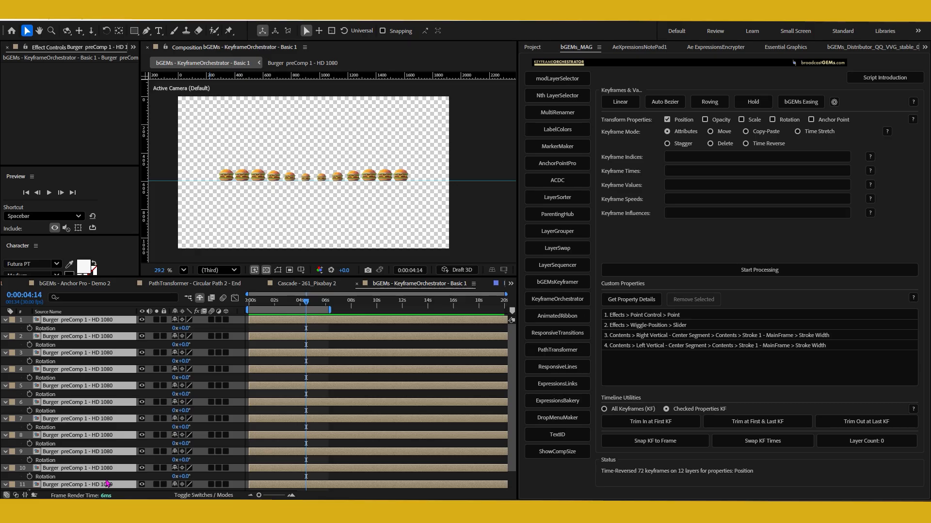
pyautogui.press('r')
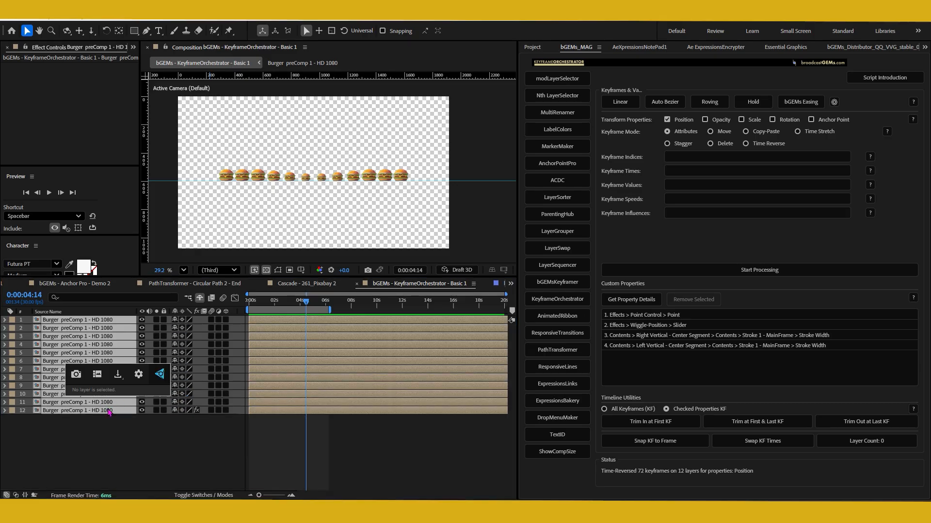
# - Delete the Slider Control effect from Burger layer 12
pyautogui.click(114, 427)
pyautogui.click(112, 412)
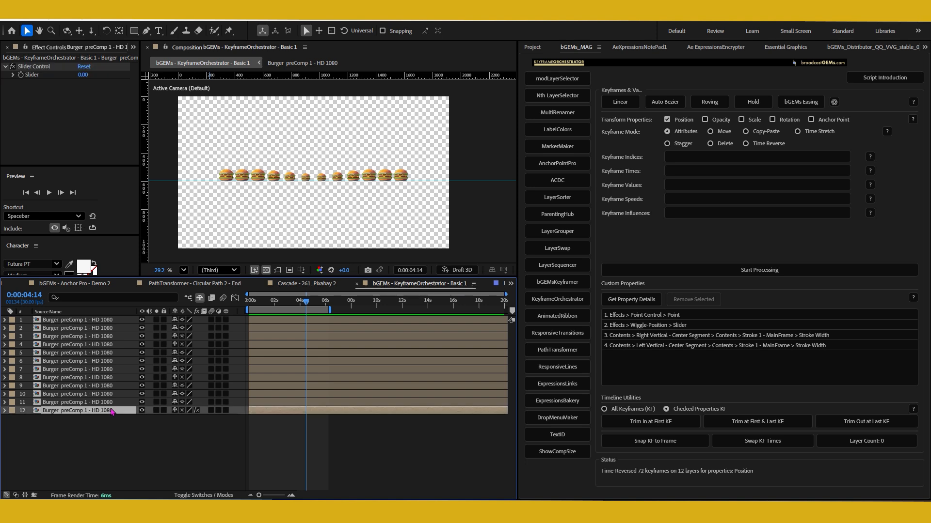
pyautogui.click(35, 68)
pyautogui.press('Delete')
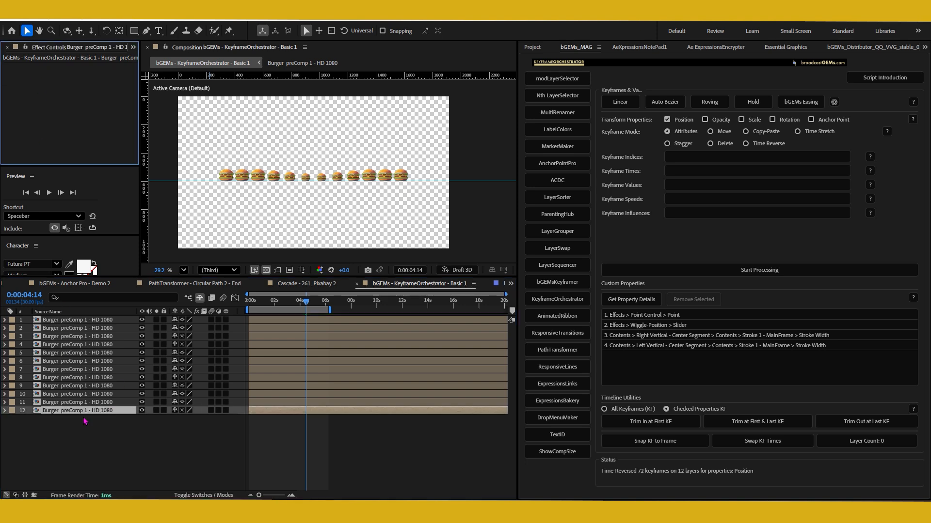
# - Select all twelve Burger layers and apply the Drop Shadow effect from the Perspective category to them
pyautogui.keyDown('shift'); pyautogui.click(98, 323); pyautogui.keyUp('shift')
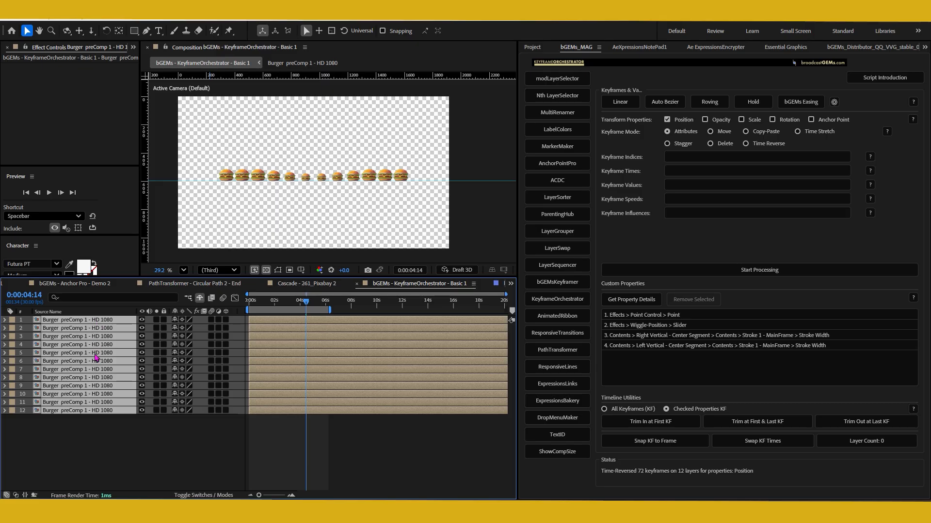
pyautogui.hotkey('ctrl', 'space')
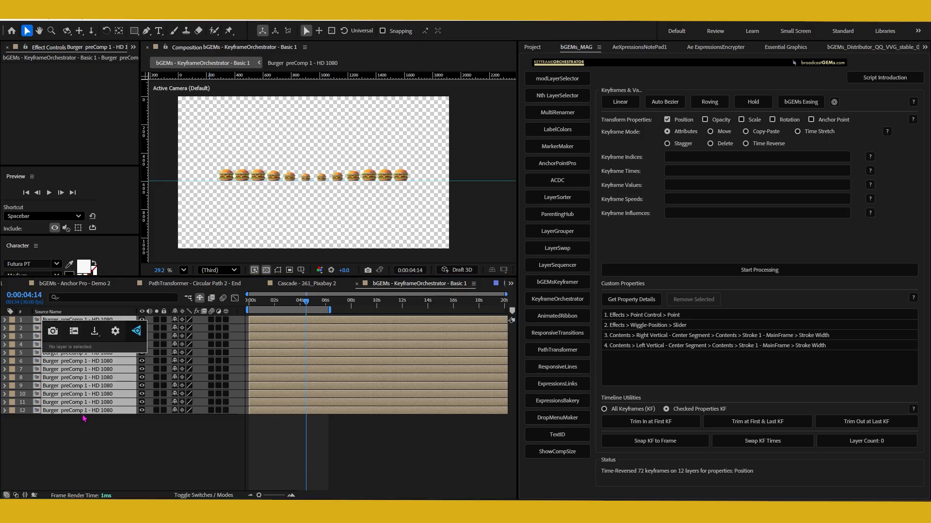
pyautogui.press('Escape')
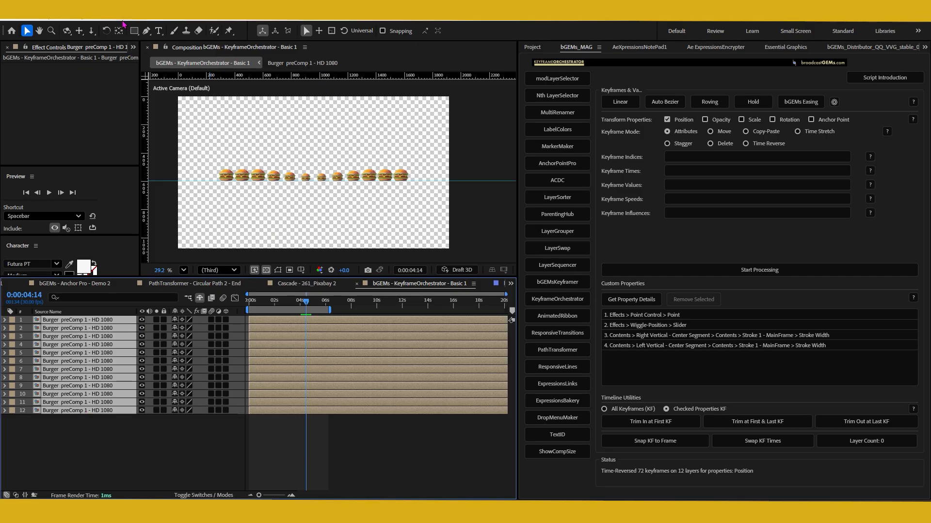
pyautogui.click(124, 22)
pyautogui.moveTo(218, 310)
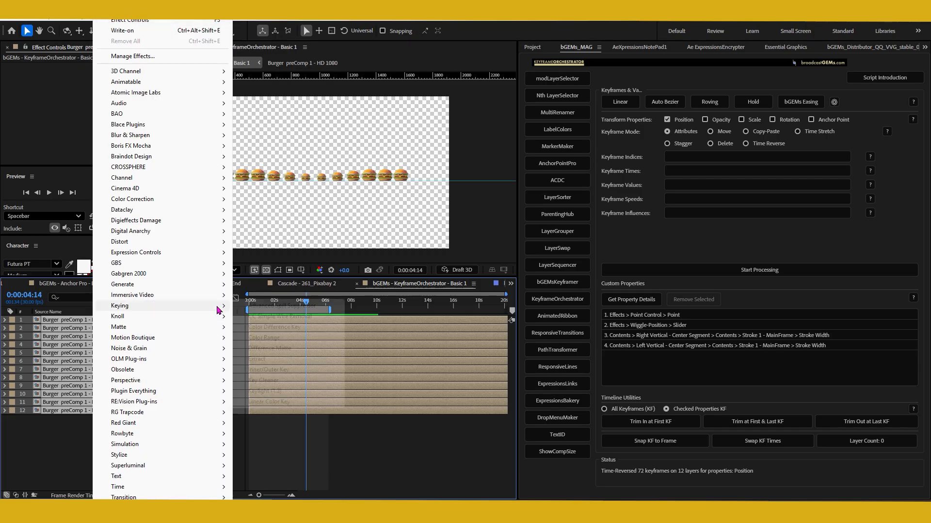
pyautogui.moveTo(211, 376)
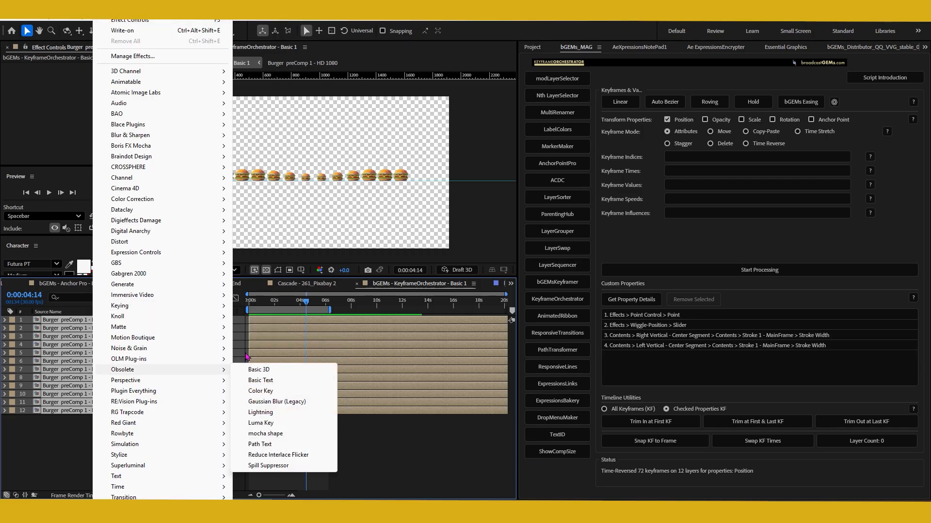
pyautogui.moveTo(178, 435)
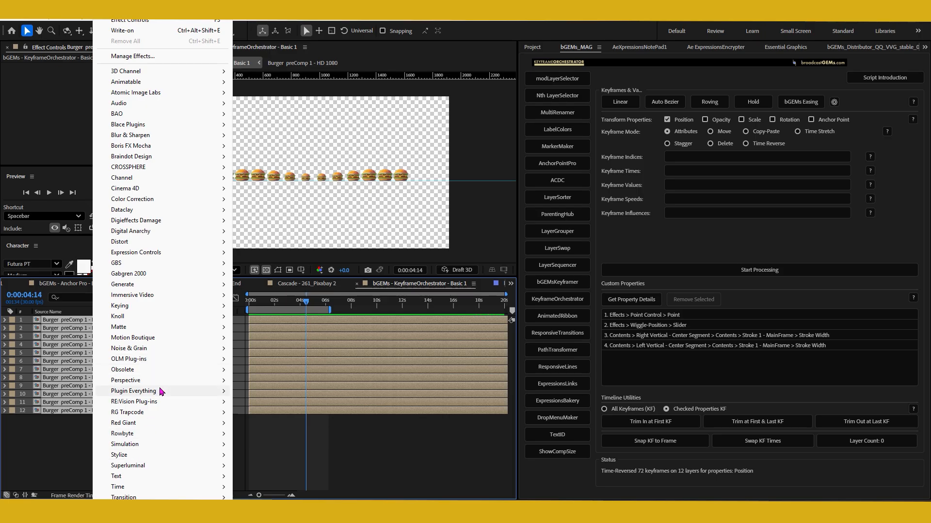
pyautogui.moveTo(162, 381)
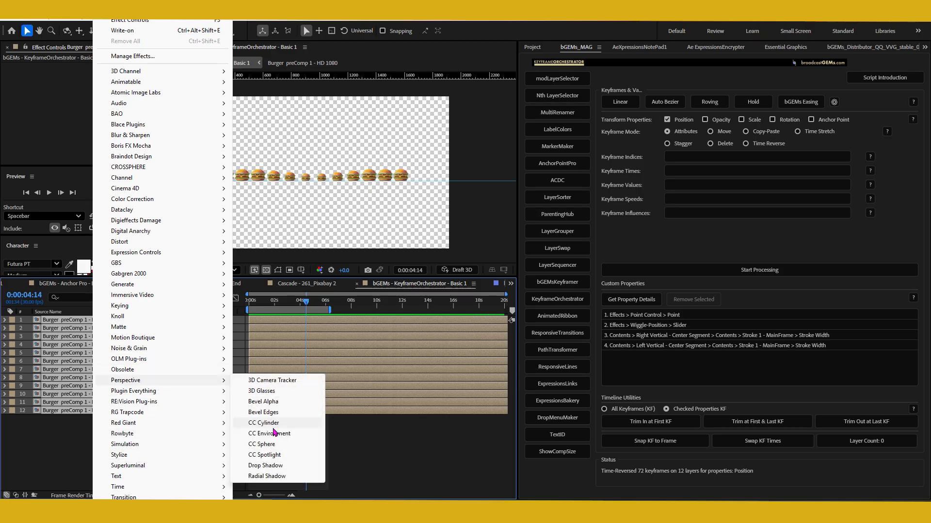
pyautogui.click(265, 466)
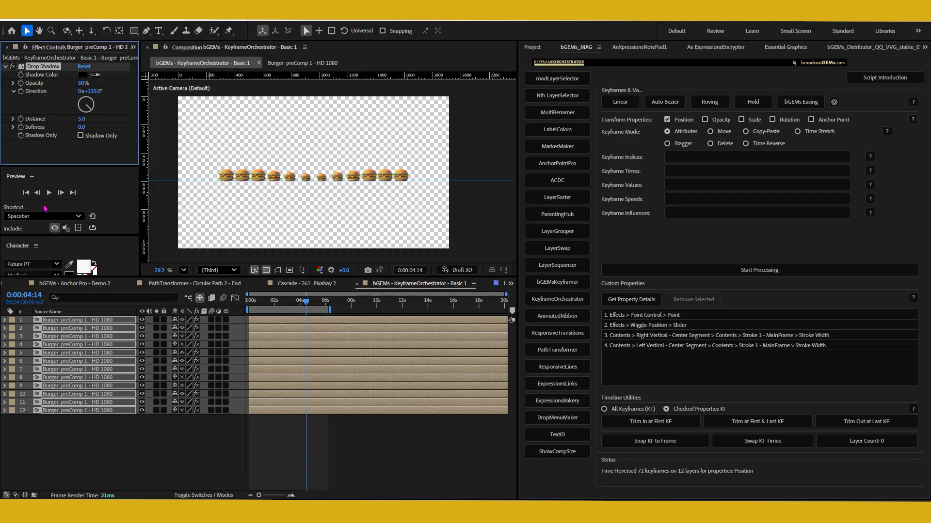
# - Reveal Drop Shadow on Burger layer 1 and select its Shadow Color, Opacity, Distance and Softness properties
pyautogui.doubleClick(52, 76)
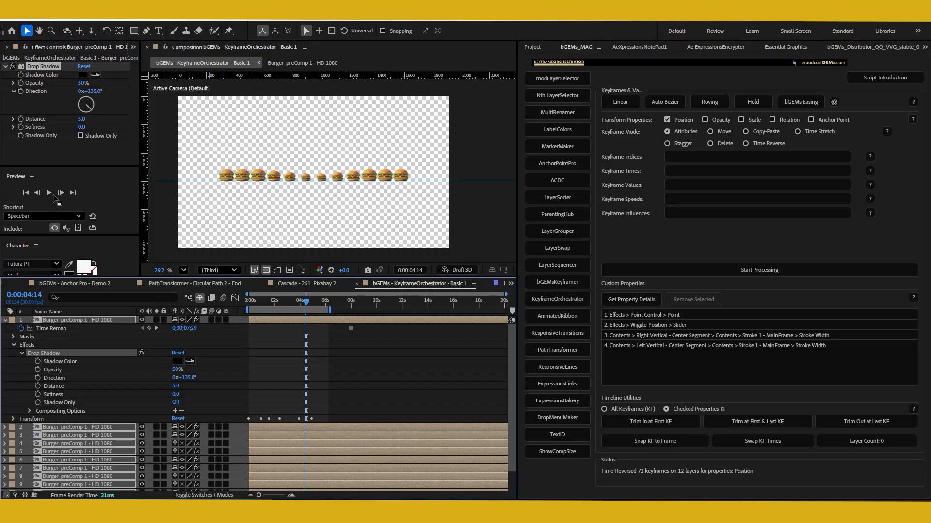
pyautogui.click(58, 362)
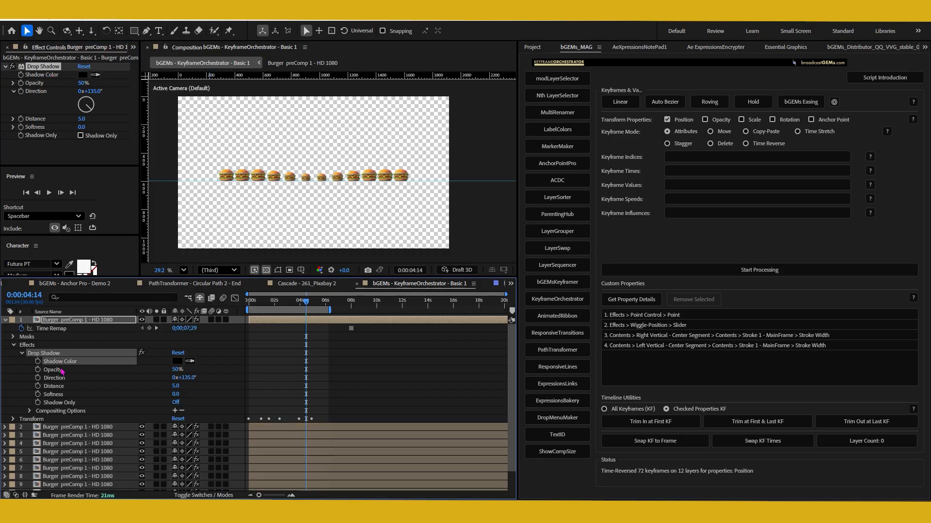
pyautogui.keyDown('shift'); pyautogui.click(54, 369); pyautogui.keyUp('shift')
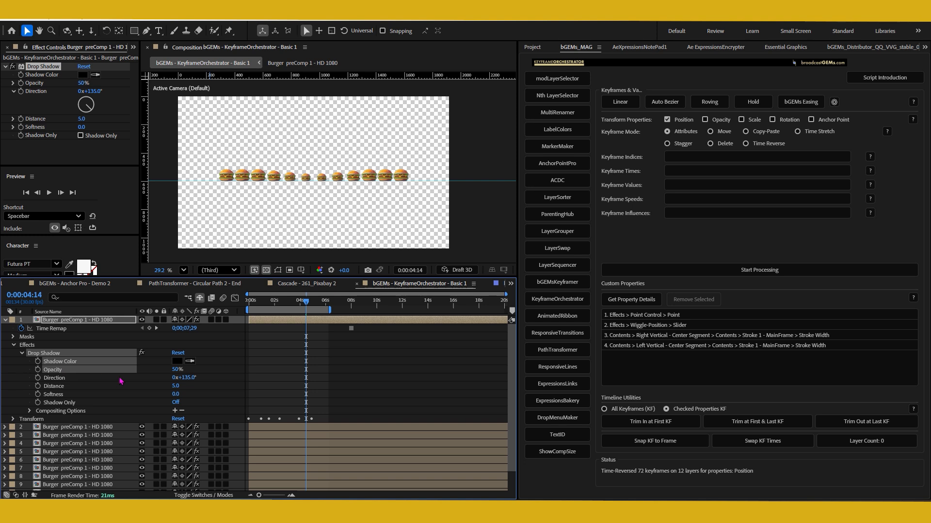
pyautogui.keyDown('shift'); pyautogui.click(50, 387); pyautogui.keyUp('shift')
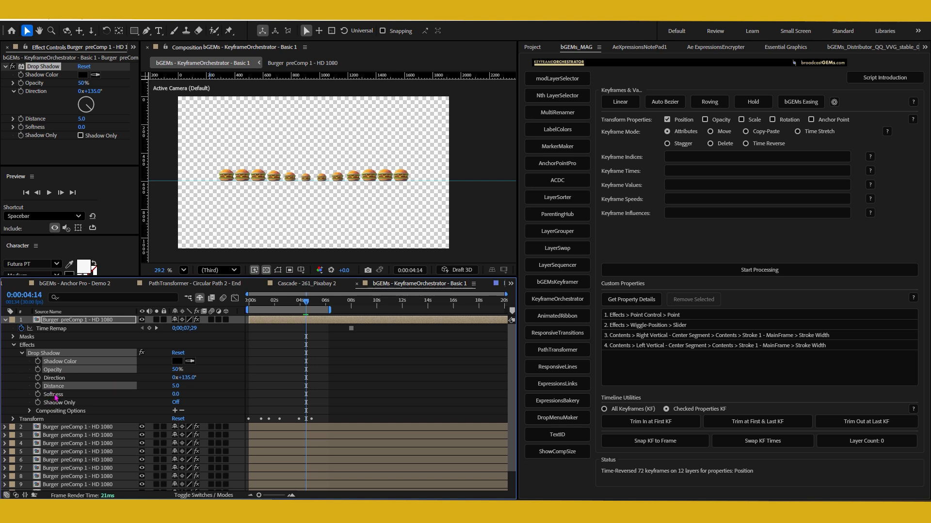
pyautogui.keyDown('shift'); pyautogui.click(54, 395); pyautogui.keyUp('shift')
# - Replace all existing entries in KeyframeOrchestrator's custom properties list with the four selected Drop Shadow properties
pyautogui.click(625, 300)
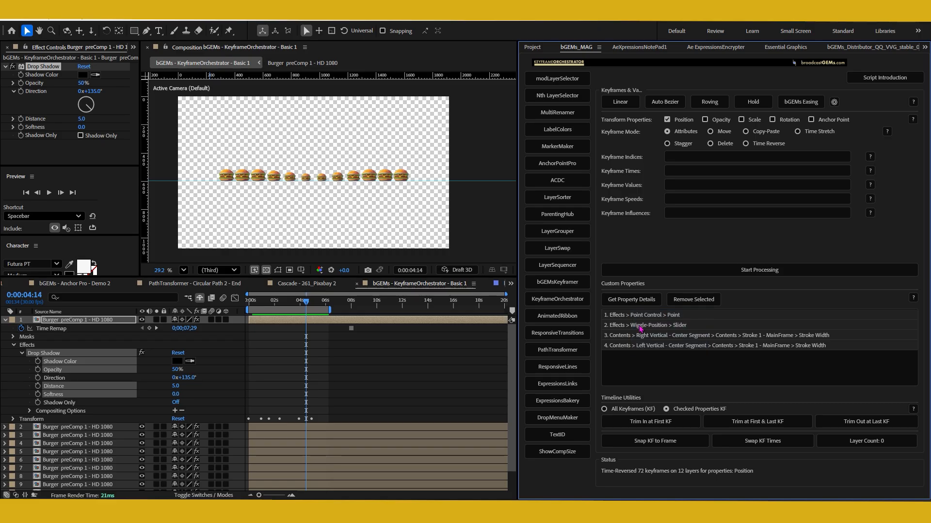
pyautogui.click(693, 300)
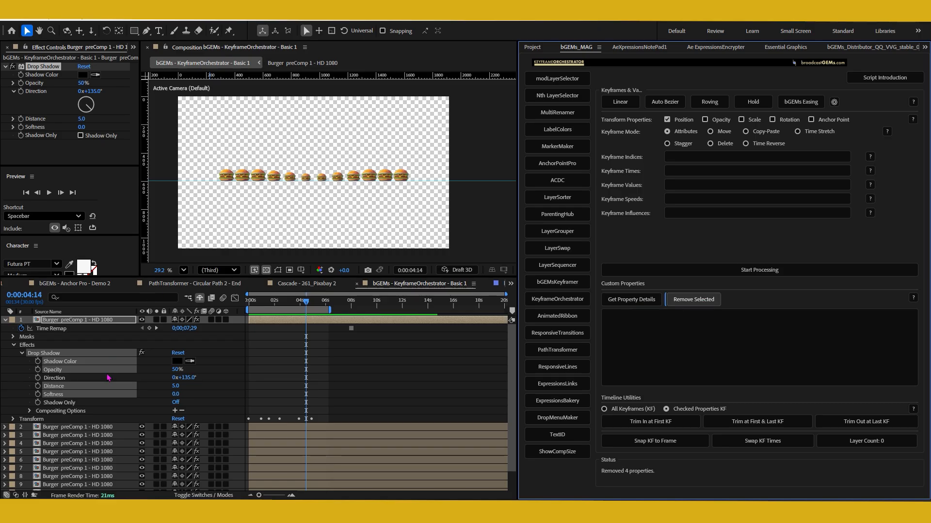
pyautogui.click(626, 300)
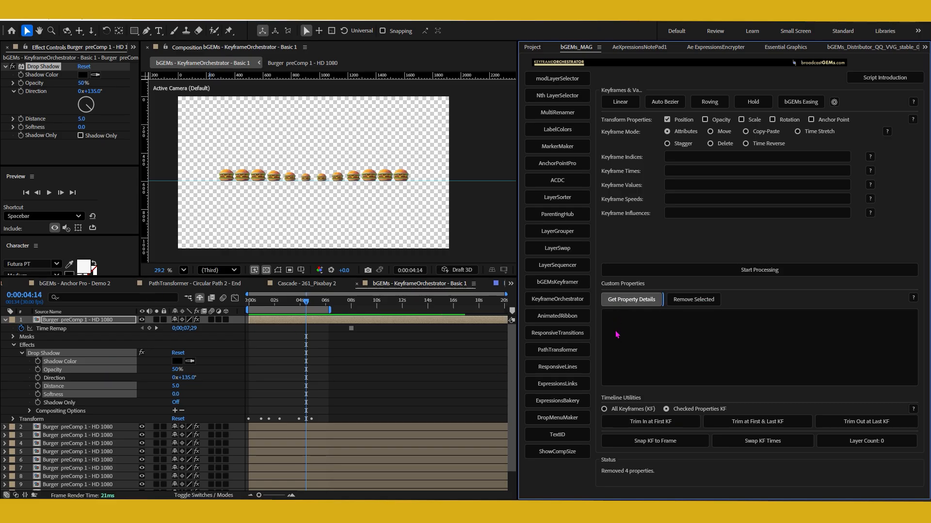
pyautogui.click(61, 361)
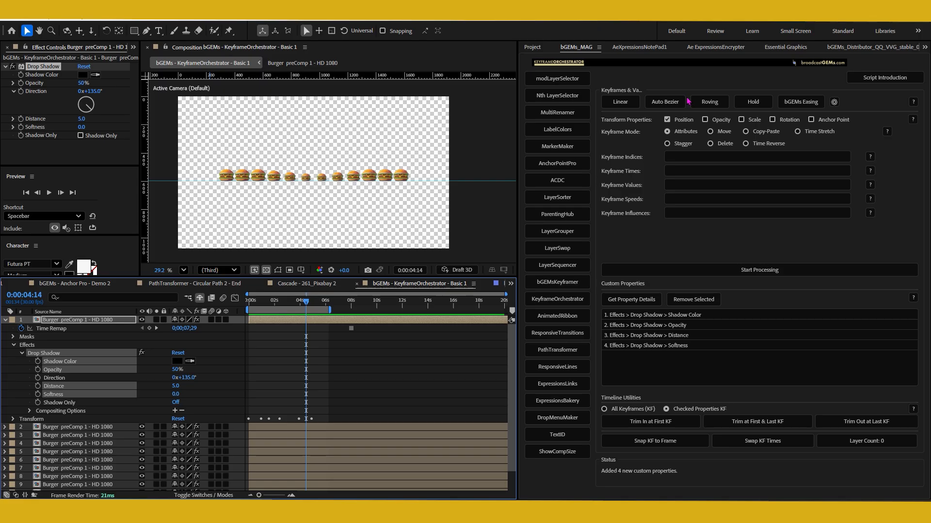
# - Disable Position as a target transform property, and try selecting the four Drop Shadow custom properties one by one before deselecting them
pyautogui.click(681, 124)
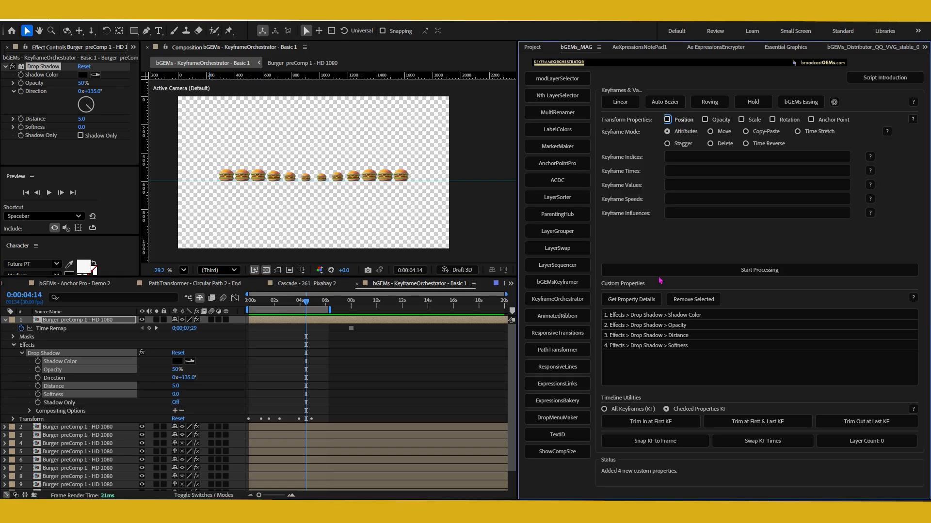
pyautogui.click(663, 316)
pyautogui.keyDown('ctrl'); pyautogui.click(662, 328); pyautogui.keyUp('ctrl')
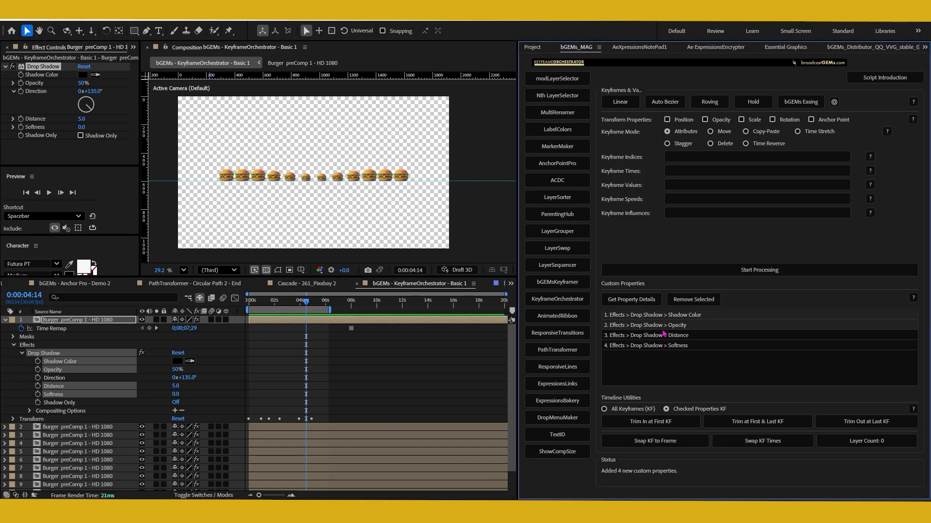
pyautogui.keyDown('ctrl'); pyautogui.click(664, 335); pyautogui.keyUp('ctrl')
pyautogui.keyDown('ctrl'); pyautogui.click(659, 346); pyautogui.keyUp('ctrl')
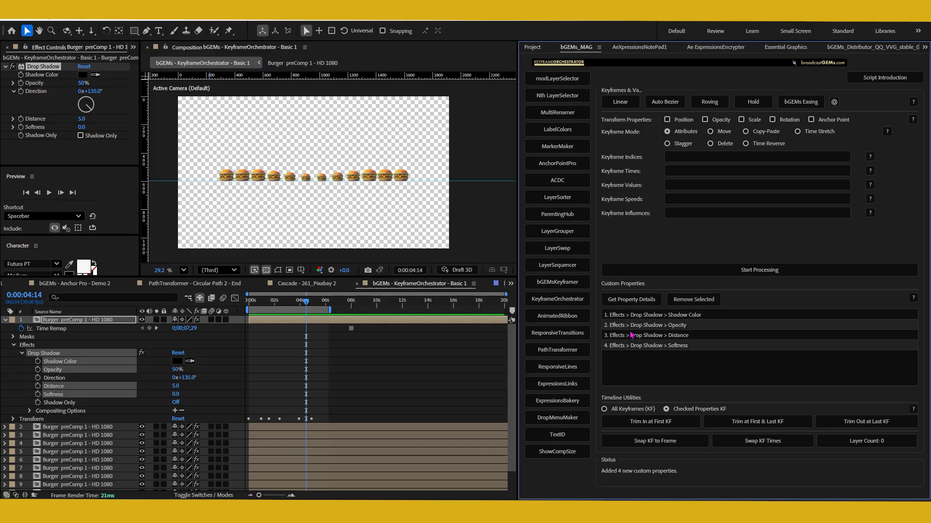
pyautogui.click(663, 361)
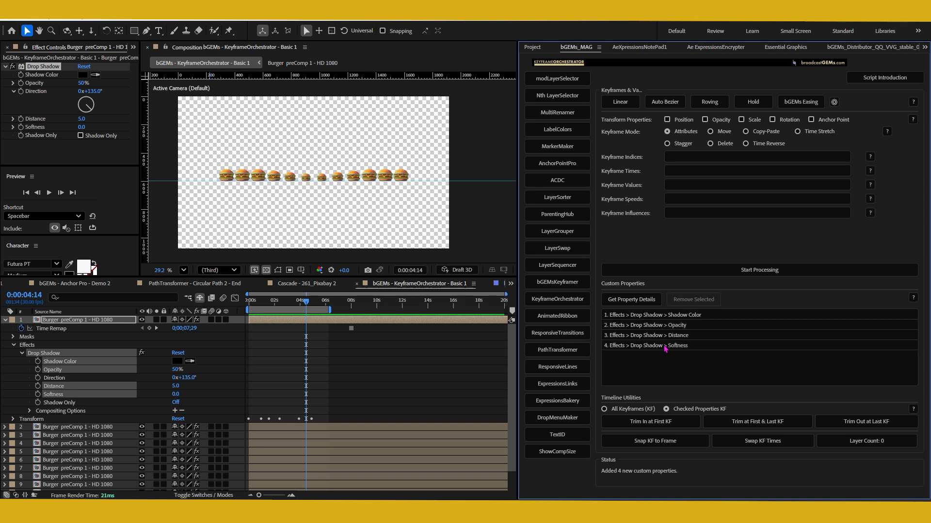
# - Try selecting the custom properties from Softness to Shadow Color as a range and individually, and clear the selection
pyautogui.click(665, 346)
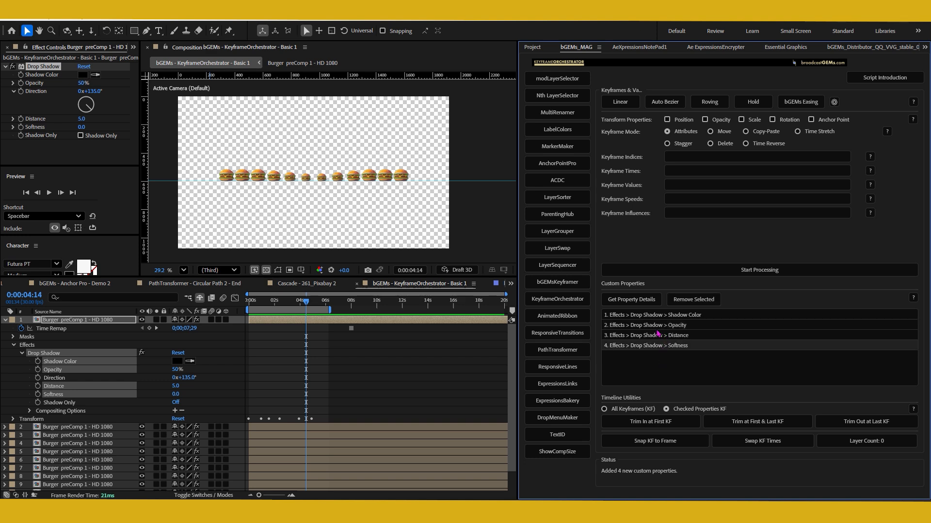
pyautogui.keyDown('shift'); pyautogui.click(658, 316); pyautogui.keyUp('shift')
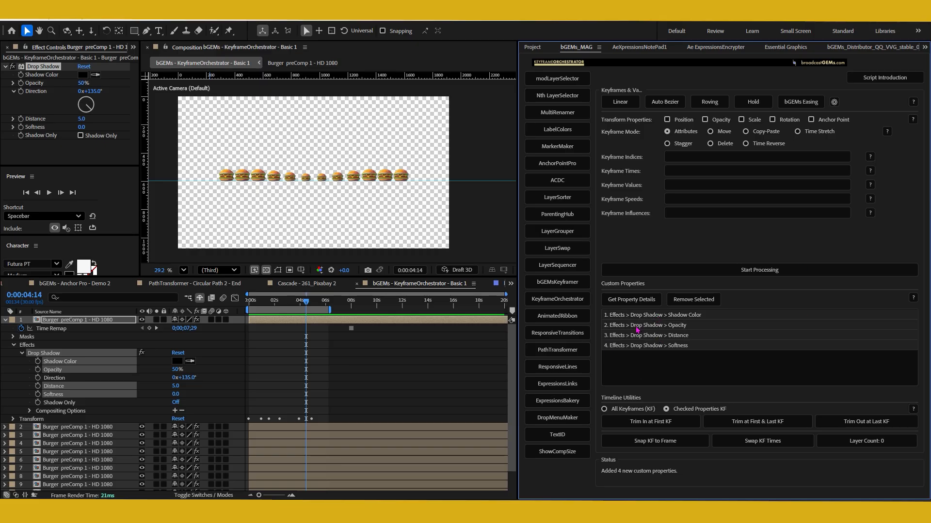
pyautogui.click(668, 350)
pyautogui.moveTo(746, 367); pyautogui.dragTo(620, 310)
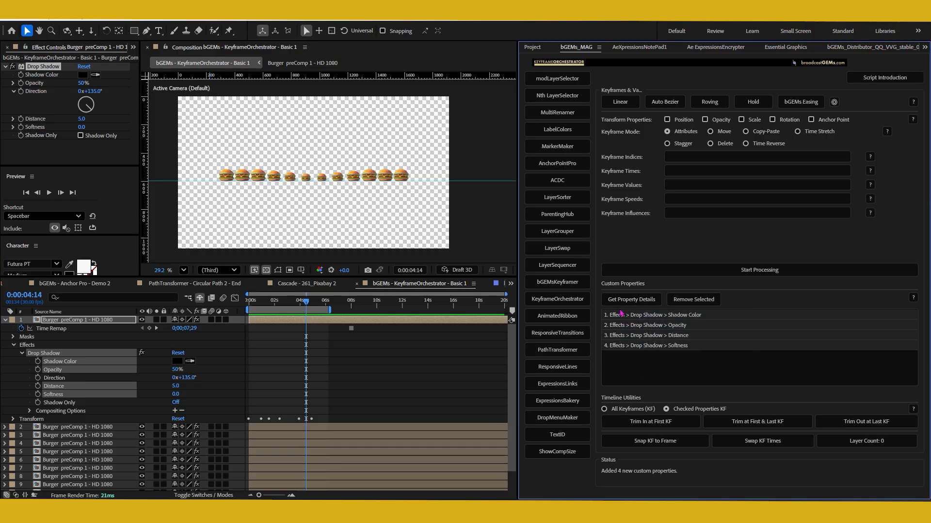
pyautogui.click(821, 324)
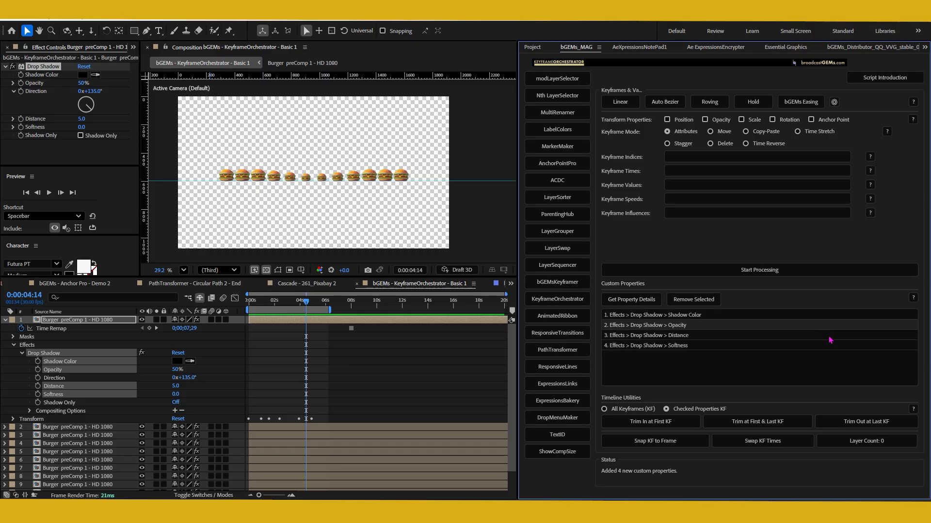
pyautogui.click(827, 336)
pyautogui.click(827, 346)
pyautogui.click(858, 366)
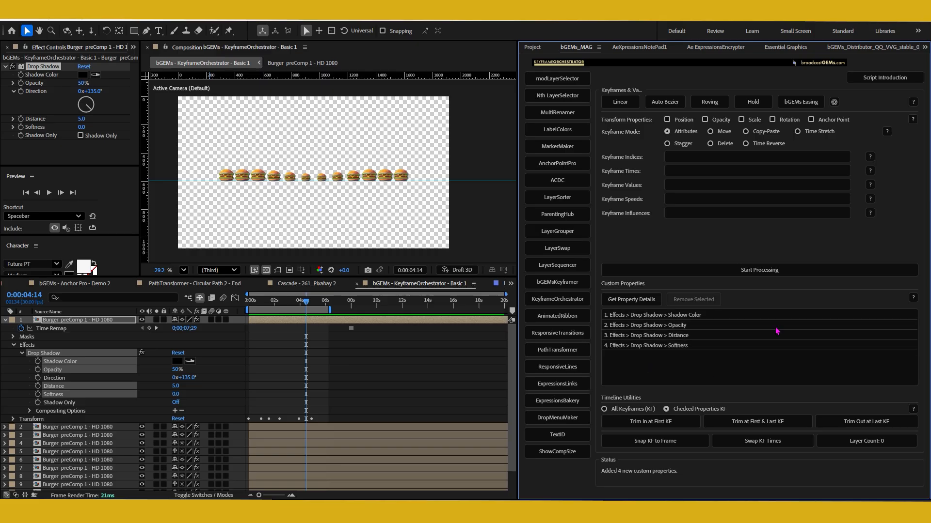
# - Try selecting Distance alone and the range from Opacity to Softness in the custom properties list, and clear the selection
pyautogui.click(643, 336)
pyautogui.click(874, 338)
pyautogui.click(675, 325)
pyautogui.keyDown('shift'); pyautogui.click(670, 347); pyautogui.keyUp('shift')
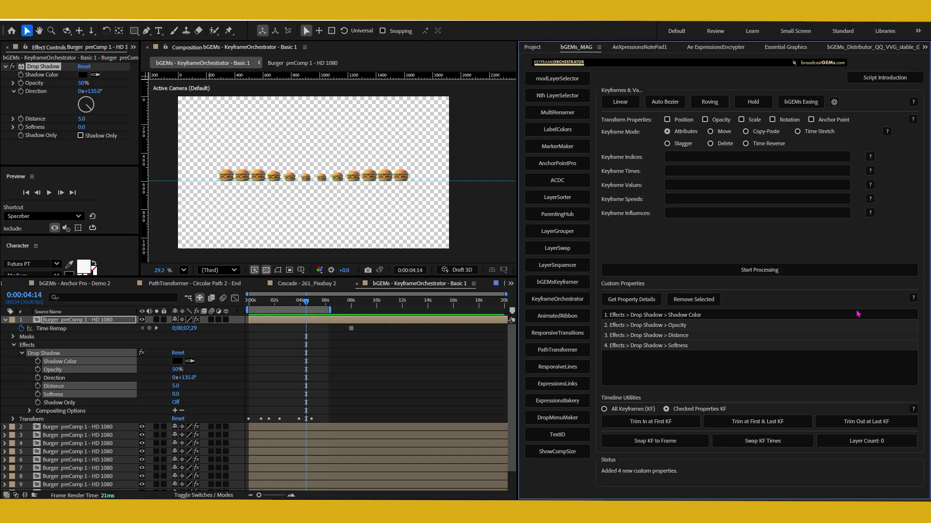
pyautogui.click(891, 336)
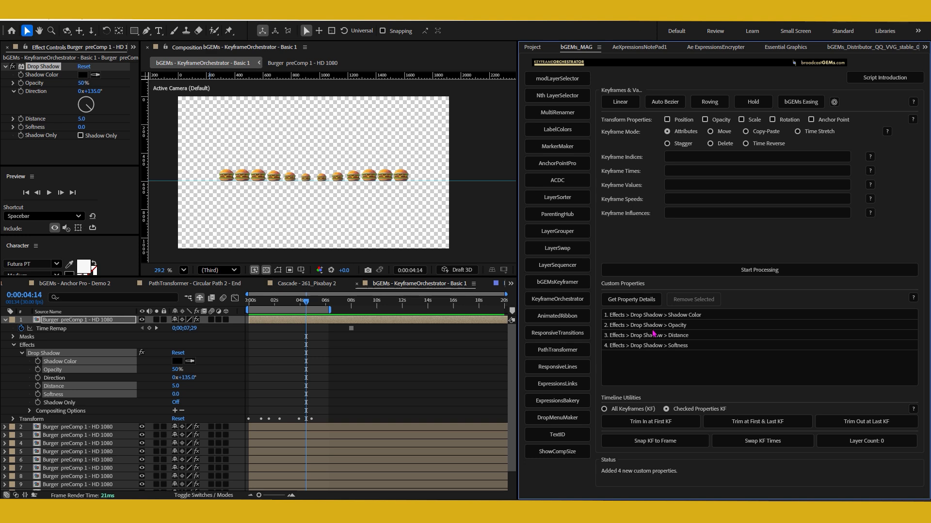
# - Select all twelve Burger layers and collapse the expanded properties of layer 1
pyautogui.click(49, 321)
pyautogui.hotkey('ctrl', 'a')
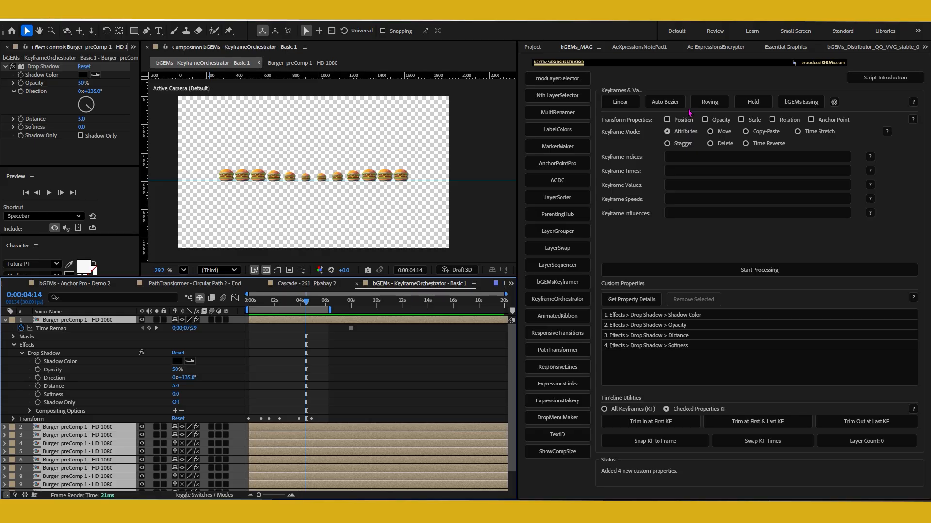
pyautogui.click(6, 320)
pyautogui.scroll(8, 290, 191)
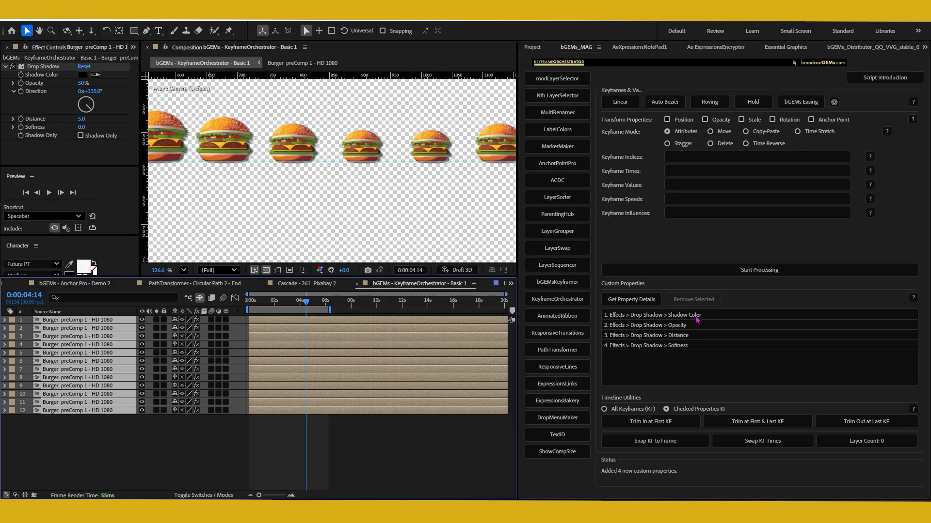
# - Process the selected layers with Drop Shadow Distance as the target, using keyframe index 0 and keyframe value 25
pyautogui.click(687, 336)
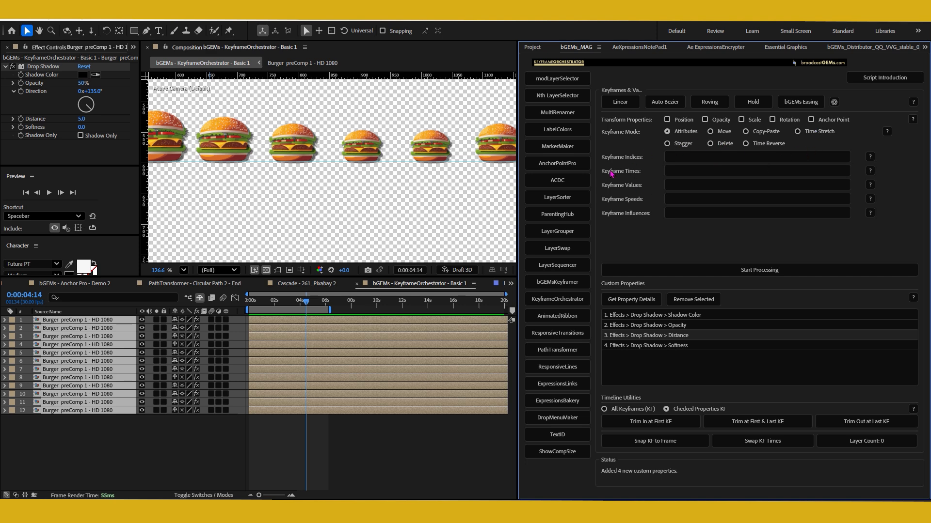
pyautogui.click(699, 153)
pyautogui.click(690, 153)
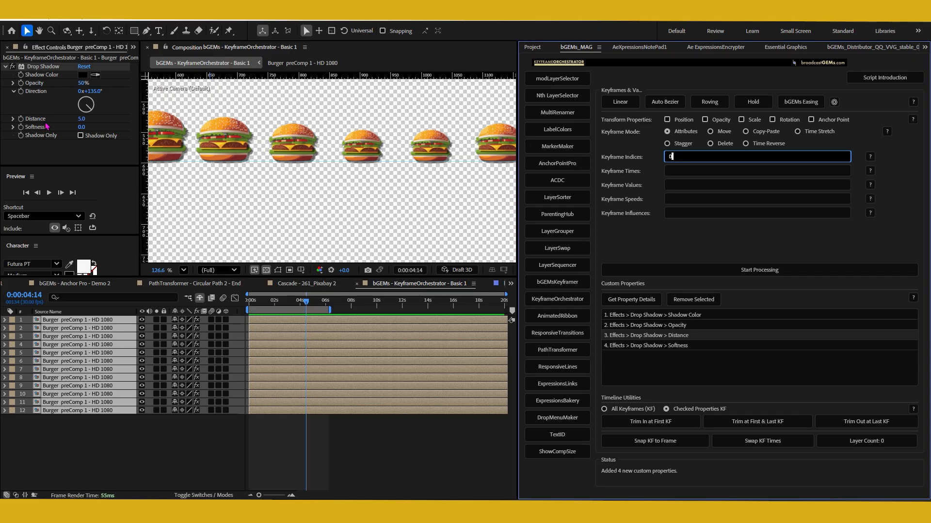
pyautogui.click(678, 184)
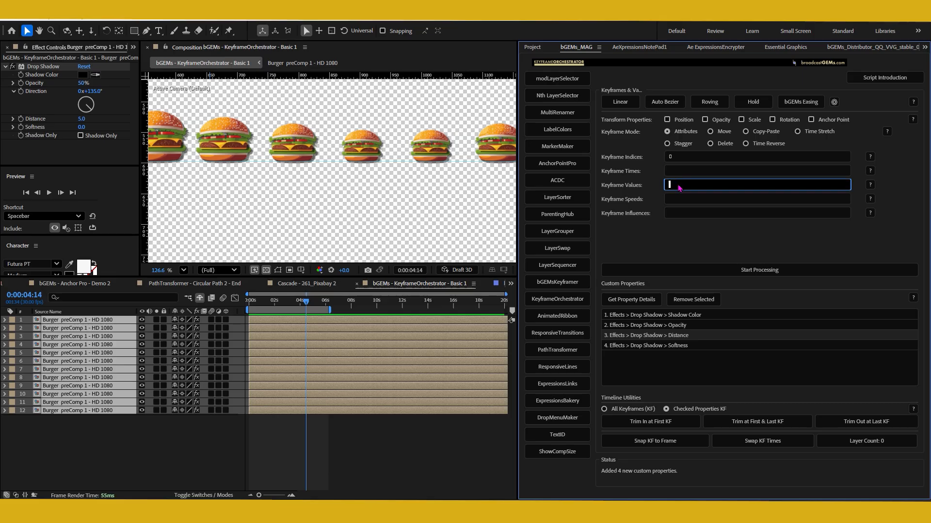
pyautogui.write('25')
pyautogui.click(672, 200)
pyautogui.click(673, 214)
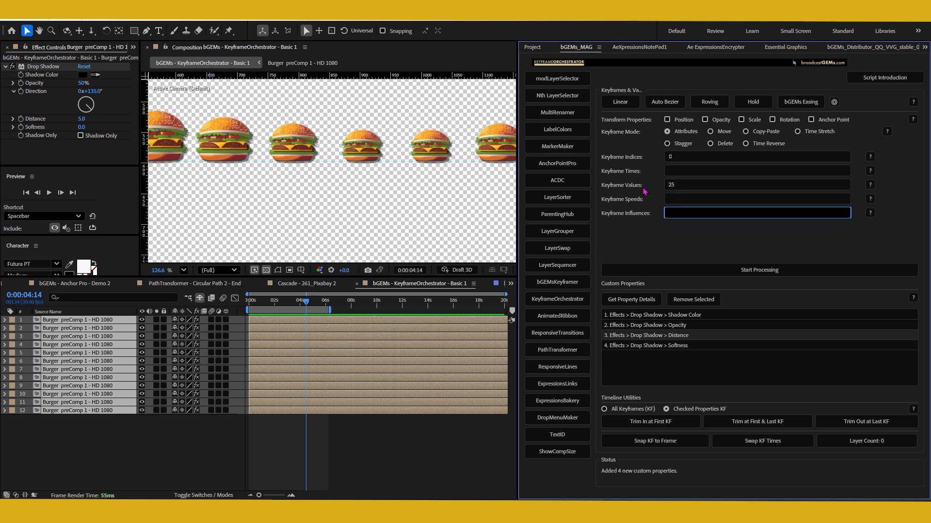
pyautogui.click(722, 273)
pyautogui.scroll(-6, 369, 179)
pyautogui.scroll(3, 373, 178)
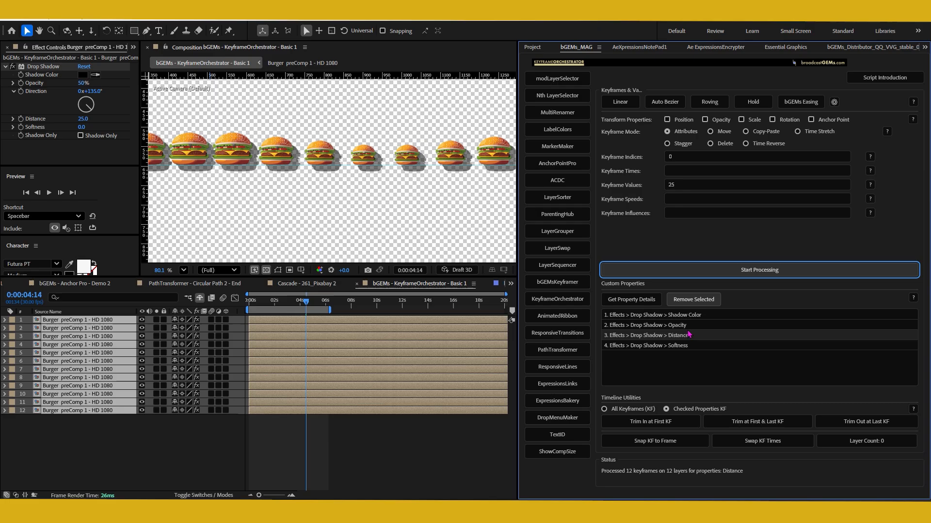
pyautogui.click(272, 411)
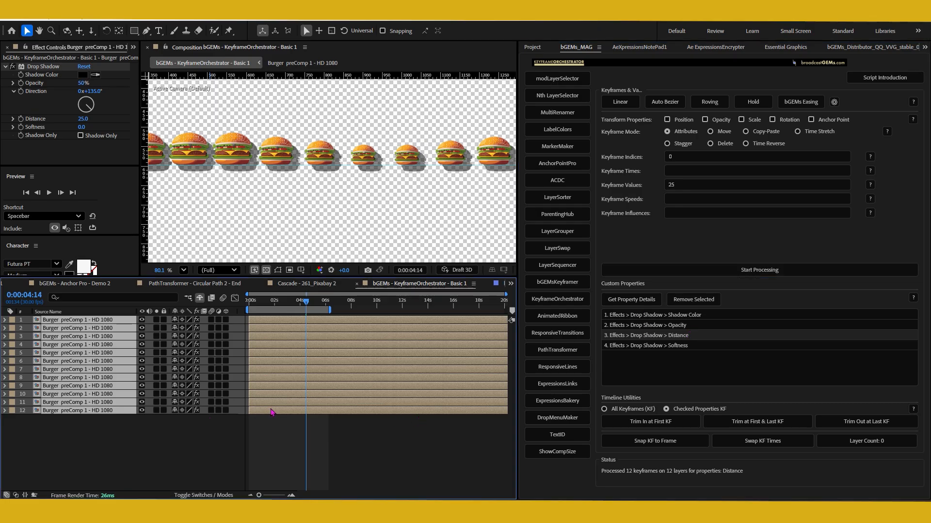
# - Examine the transform properties shared by the twelve selected Burger layers in the floating Properties panel and close it
pyautogui.hotkey('alt', '1')
pyautogui.moveTo(764, 120); pyautogui.dragTo(481, 123)
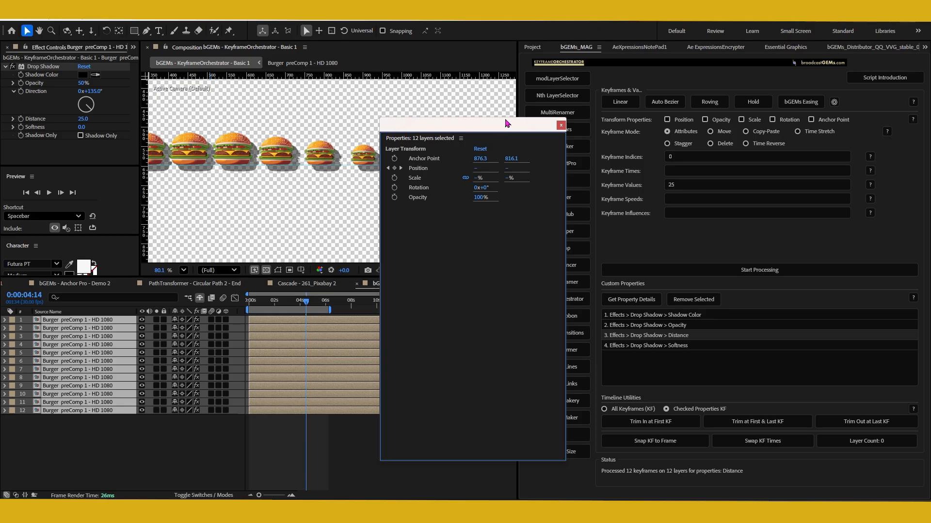
pyautogui.moveTo(505, 124); pyautogui.dragTo(532, 175)
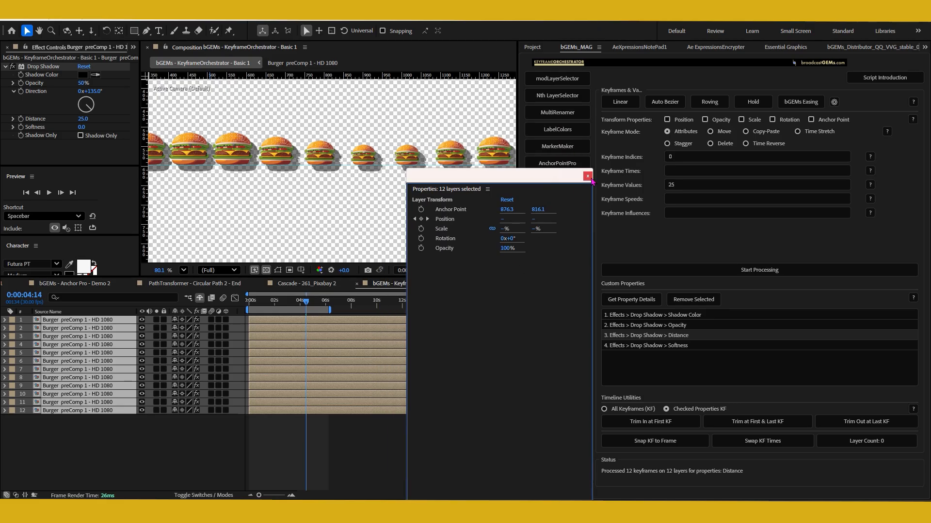
pyautogui.click(587, 176)
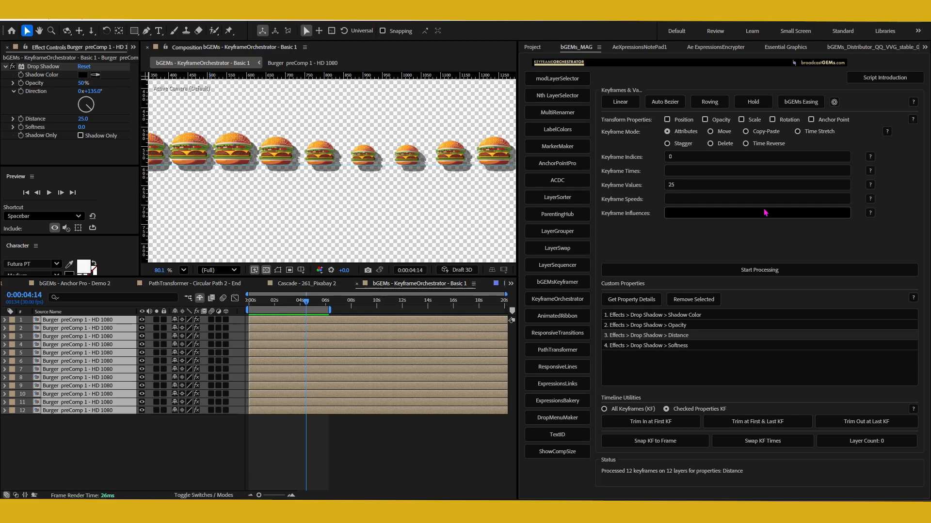
pyautogui.click(713, 158)
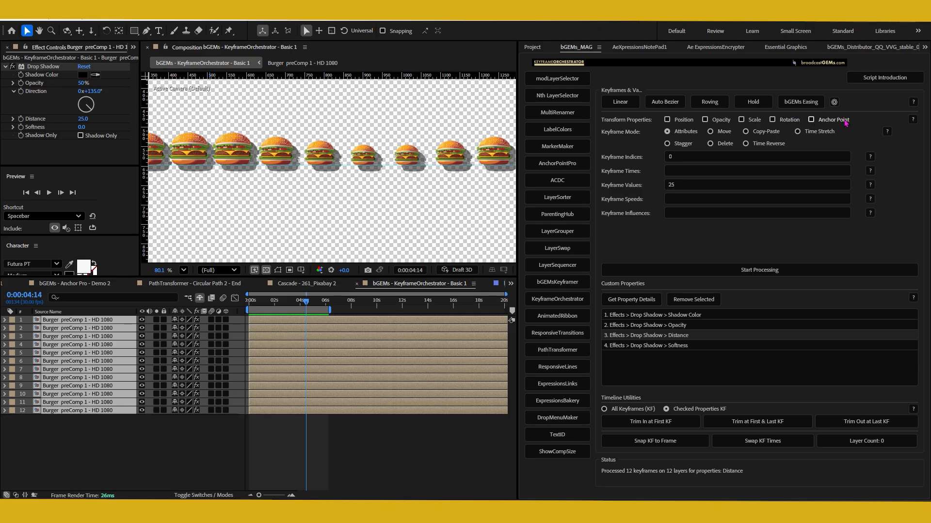
# - Turn off the composition's transparency grid and disable the effects on all selected Burger layers
pyautogui.scroll(-3, 442, 135)
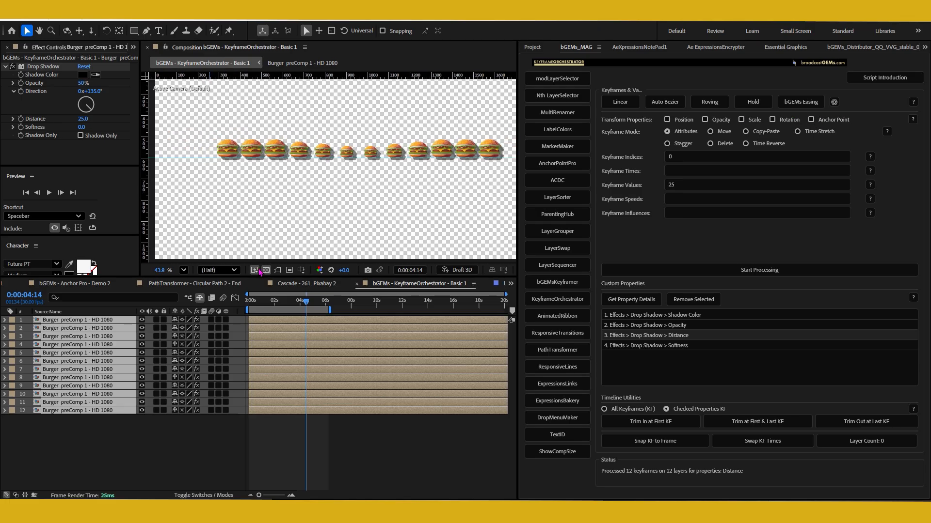
pyautogui.click(266, 270)
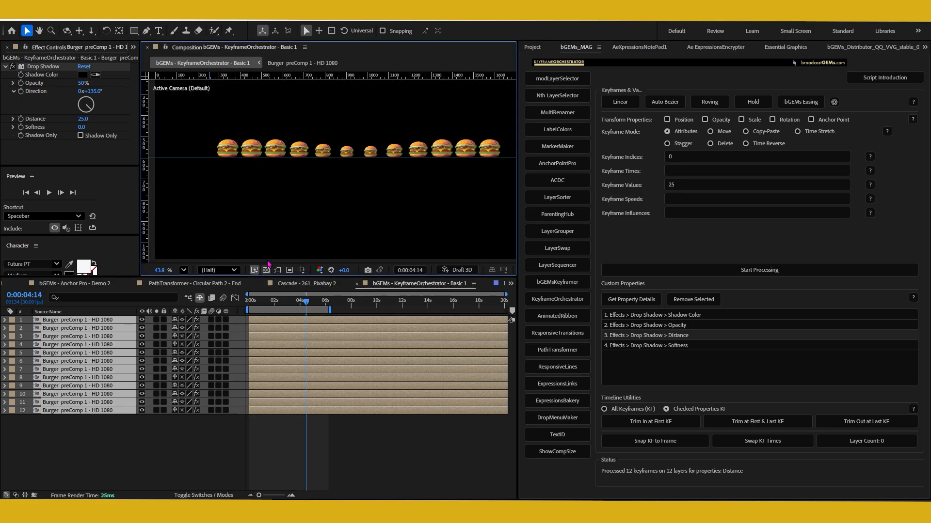
pyautogui.scroll(-1, 338, 215)
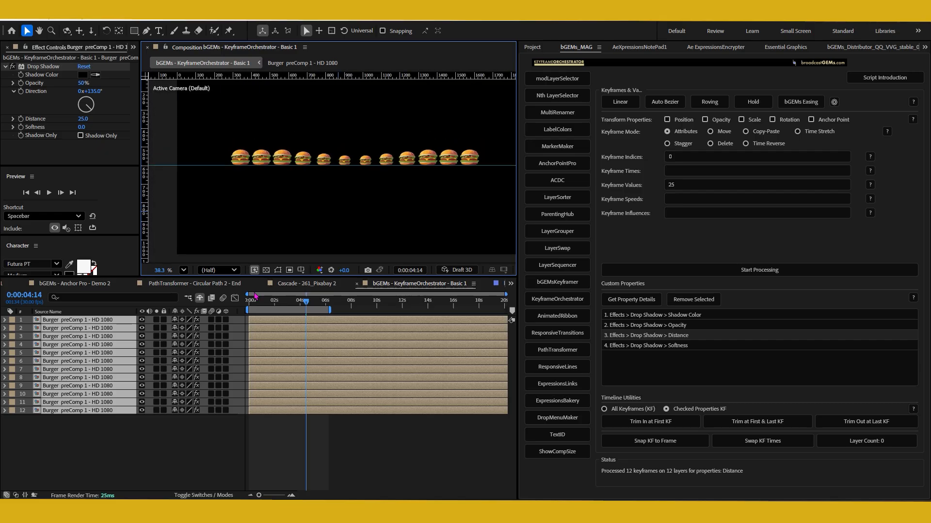
pyautogui.click(196, 320)
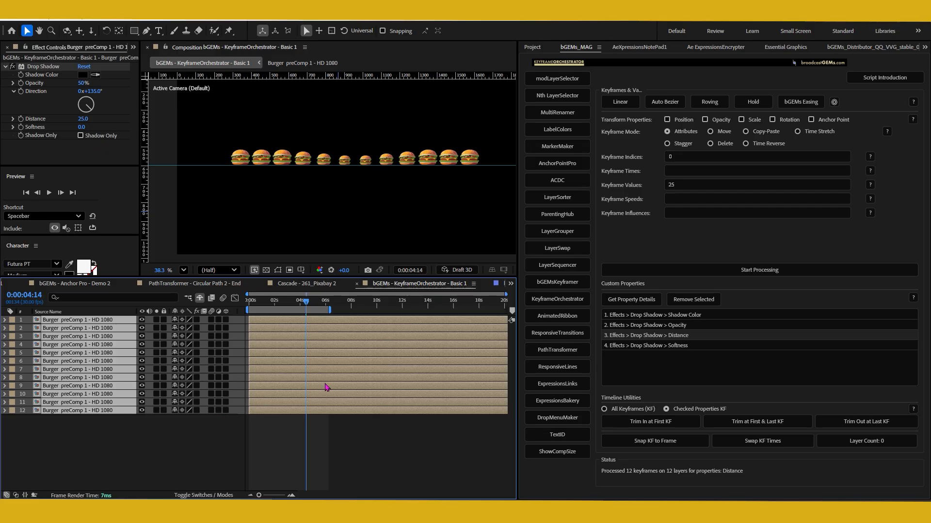
# - Reveal the keyframed Position properties of the selected Burger layers and move the current time to 0:00:03:03
pyautogui.press('u')
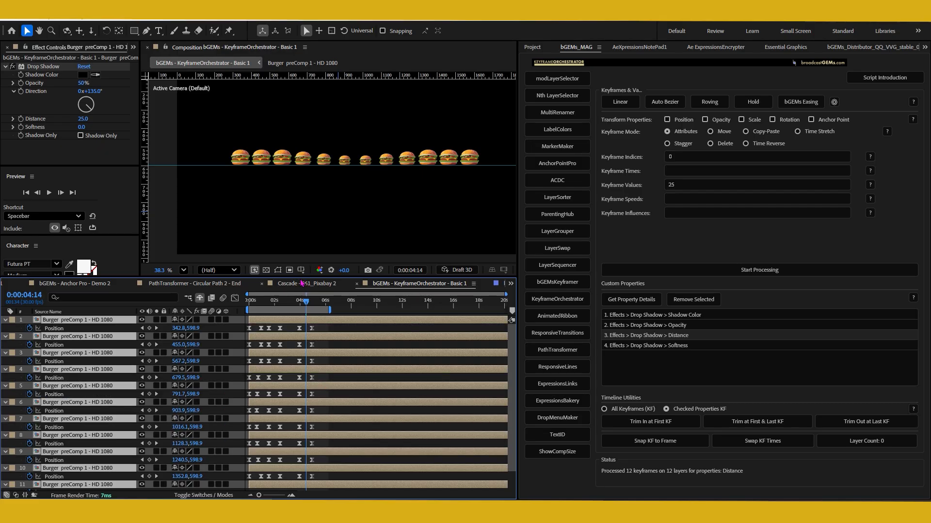
pyautogui.moveTo(298, 297); pyautogui.dragTo(291, 318)
pyautogui.click(755, 182)
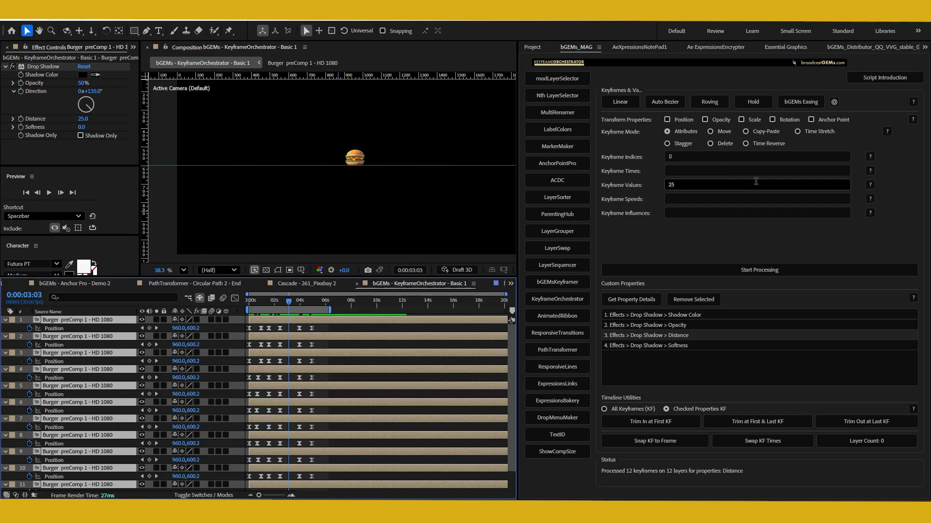
# - Set the keyframe mode to Time Reverse and look through the Keyframe Indices help before closing it
pyautogui.click(767, 148)
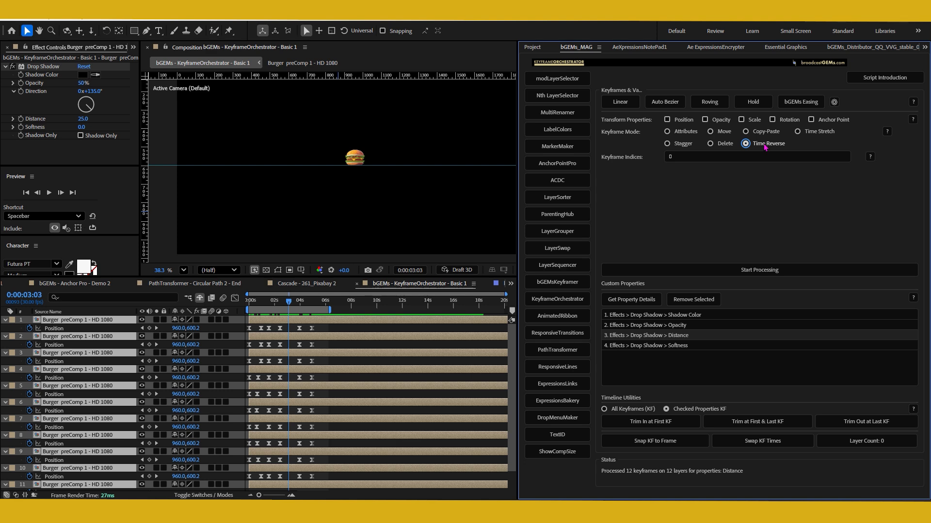
pyautogui.click(870, 157)
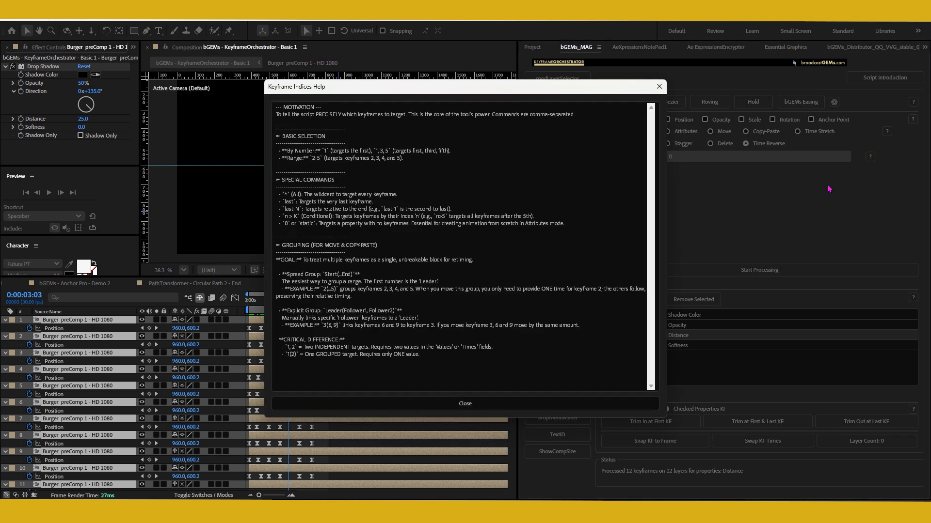
pyautogui.moveTo(549, 87); pyautogui.dragTo(604, 144)
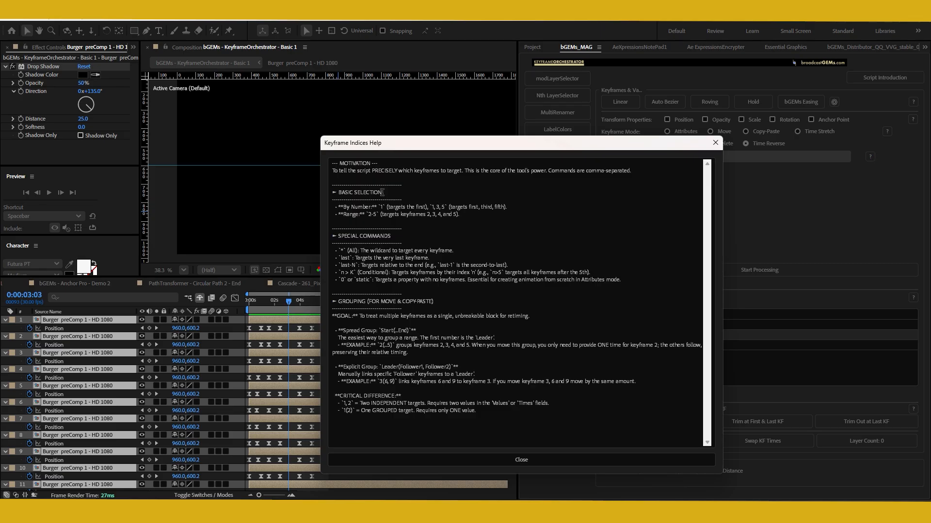
pyautogui.moveTo(399, 145); pyautogui.dragTo(397, 134)
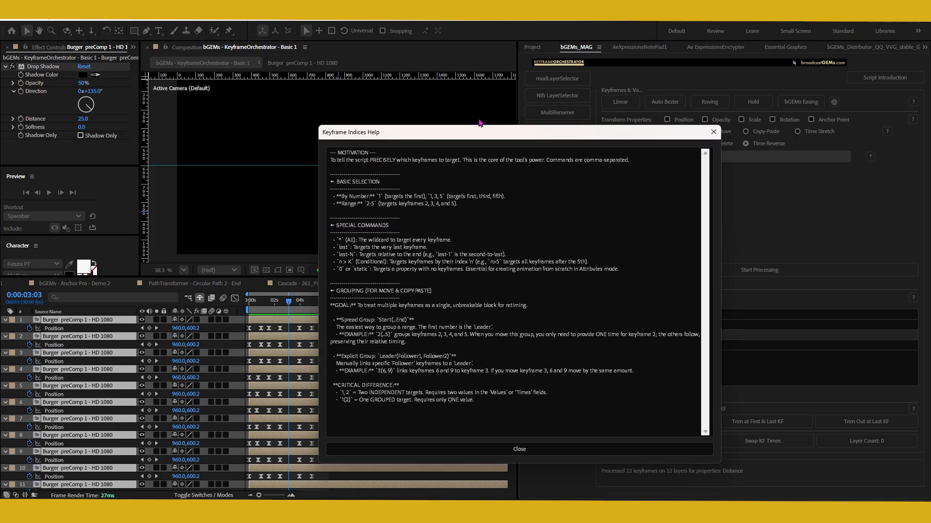
pyautogui.moveTo(482, 131); pyautogui.dragTo(529, 186)
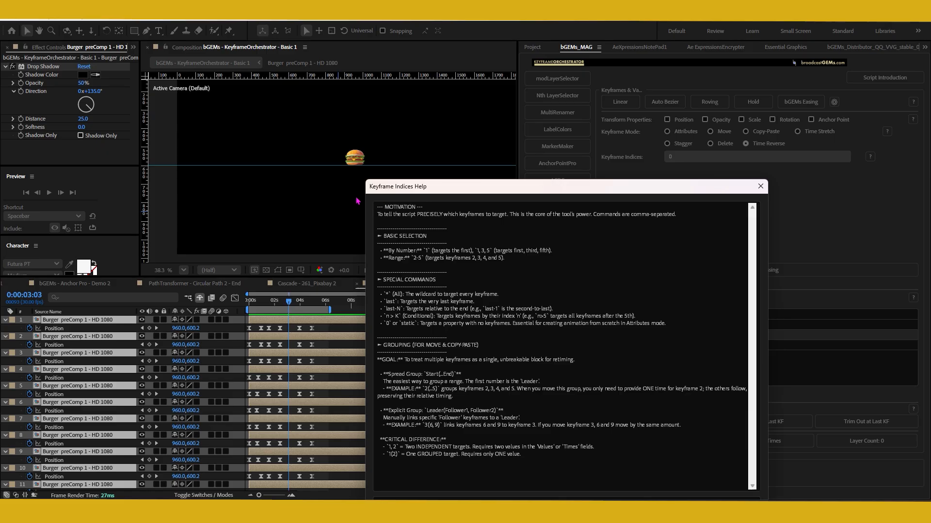
pyautogui.moveTo(455, 187); pyautogui.dragTo(477, 189)
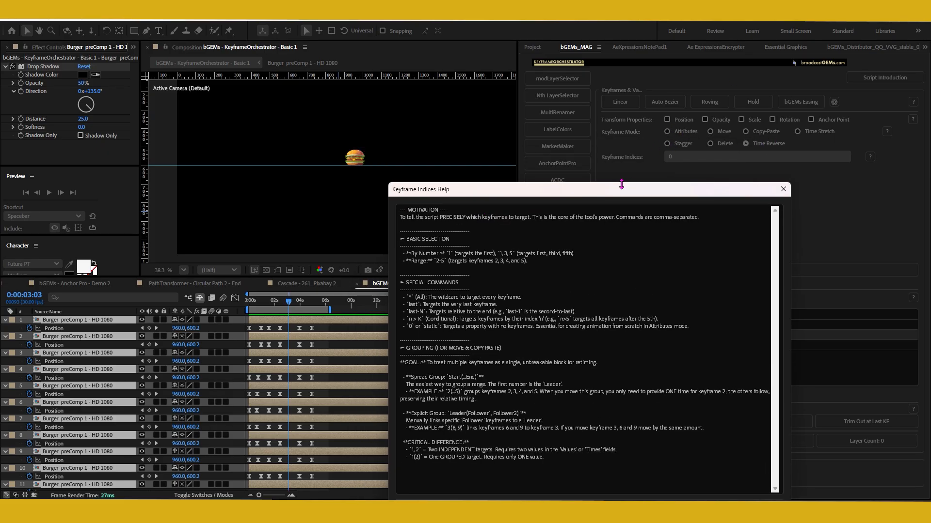
pyautogui.moveTo(619, 189); pyautogui.dragTo(618, 137)
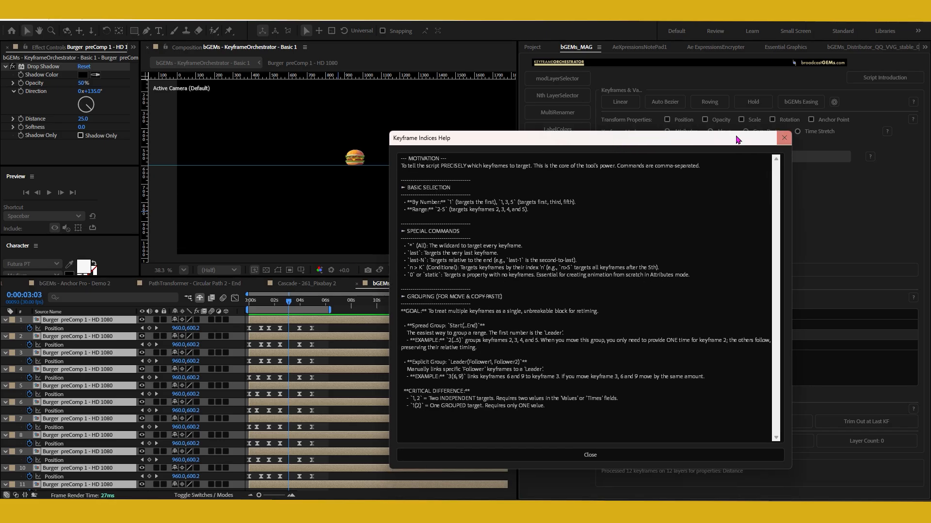
pyautogui.moveTo(733, 141); pyautogui.dragTo(773, 150)
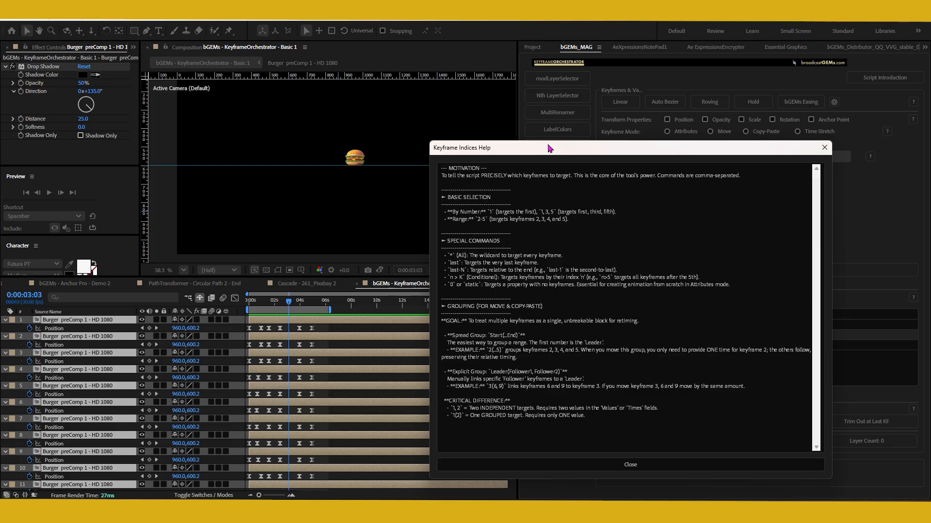
pyautogui.moveTo(548, 146); pyautogui.dragTo(545, 191)
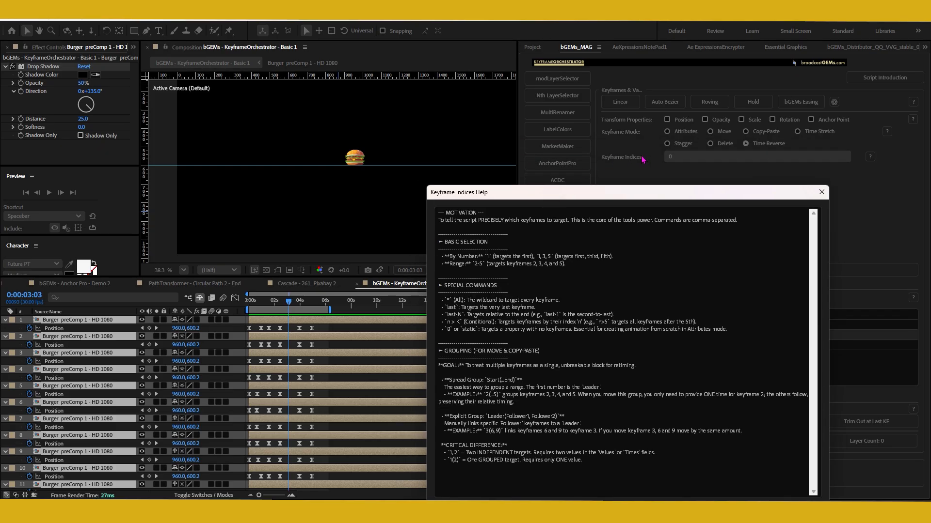
pyautogui.moveTo(609, 188); pyautogui.dragTo(610, 150)
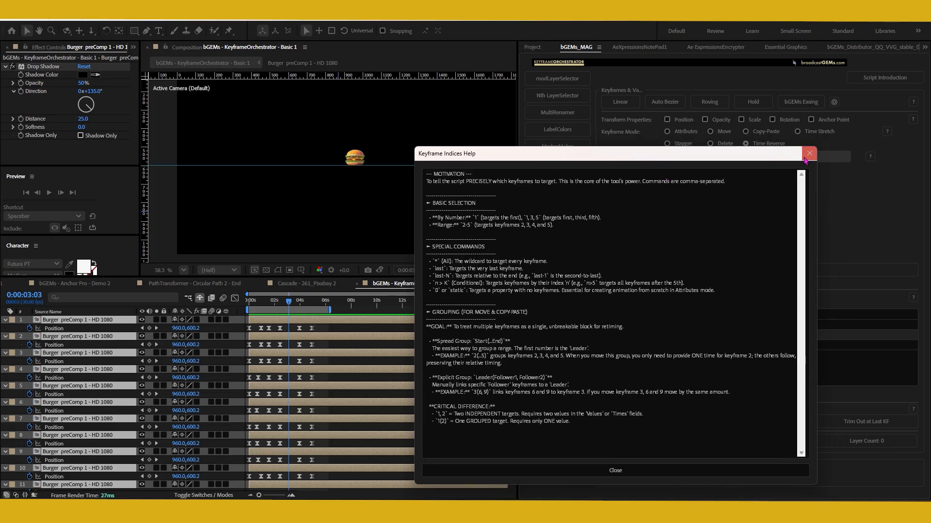
pyautogui.click(809, 156)
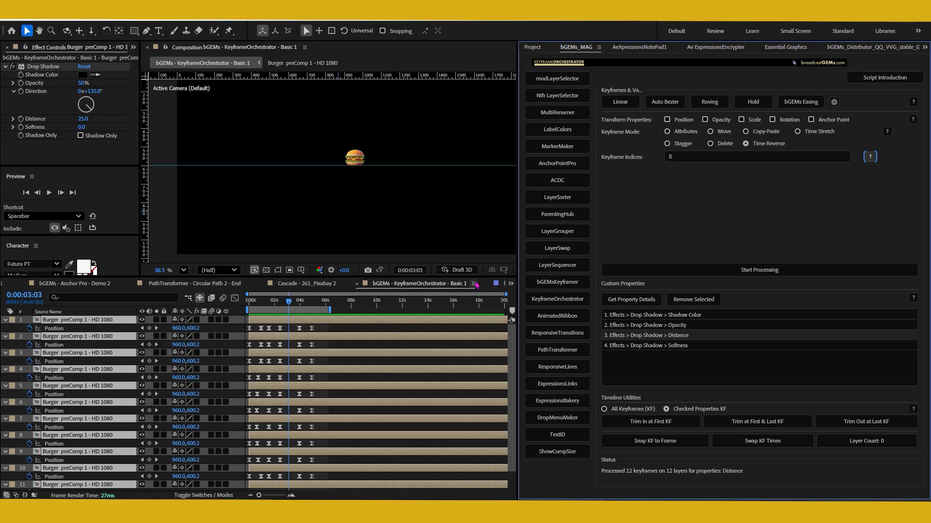
# - Switch the timeline display to keyframe indices and return it to keyframe icons
pyautogui.click(474, 284)
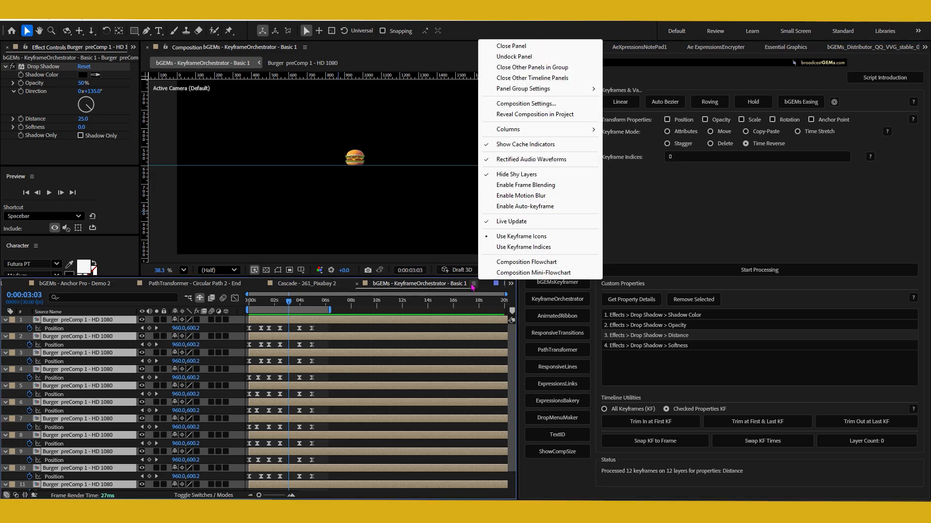
pyautogui.click(523, 246)
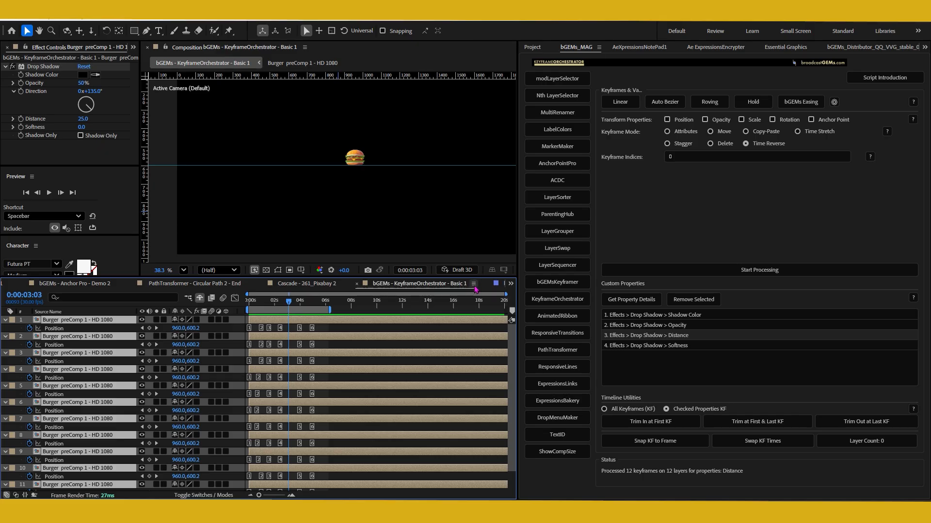
pyautogui.click(474, 283)
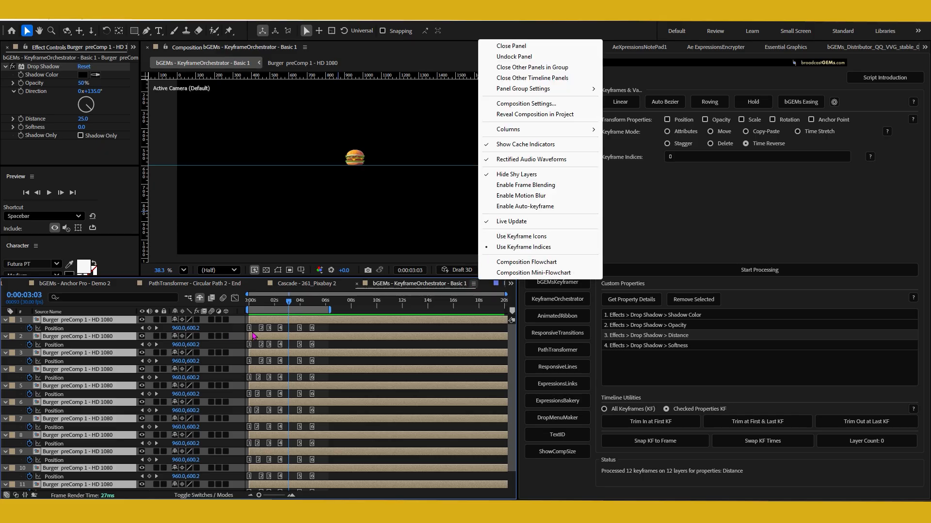
pyautogui.click(522, 240)
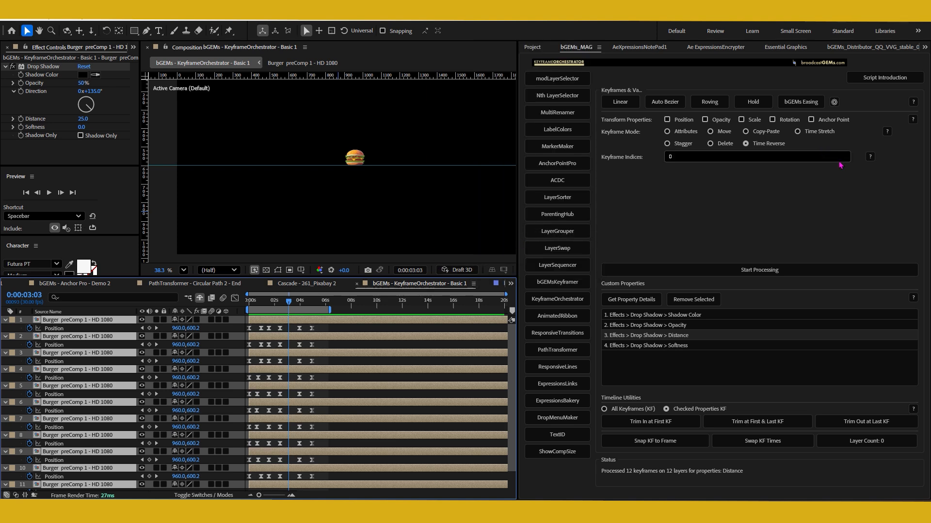
# - Reopen the Keyframe Indices help and examine the Basic Selection syntax for single numbers and ranges
pyautogui.click(870, 157)
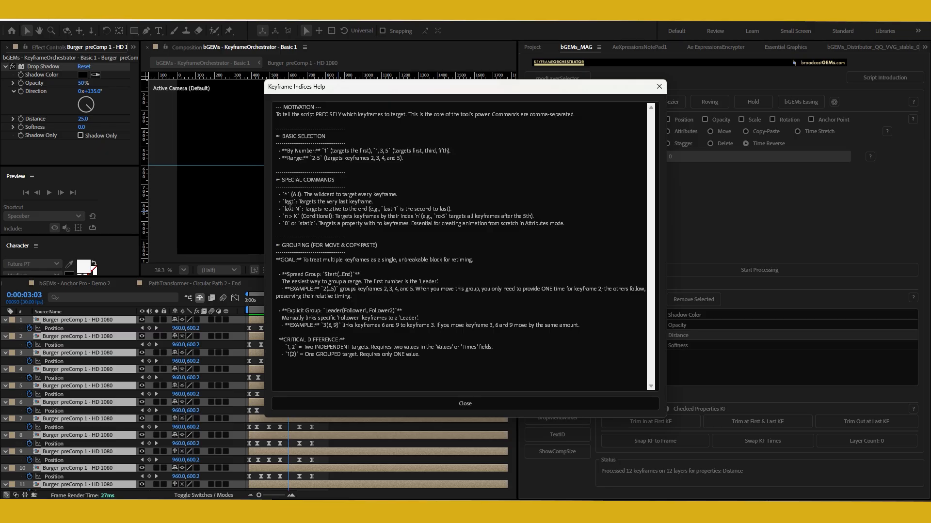
pyautogui.doubleClick(324, 151)
pyautogui.moveTo(312, 158); pyautogui.dragTo(320, 161)
pyautogui.moveTo(403, 159); pyautogui.dragTo(272, 153)
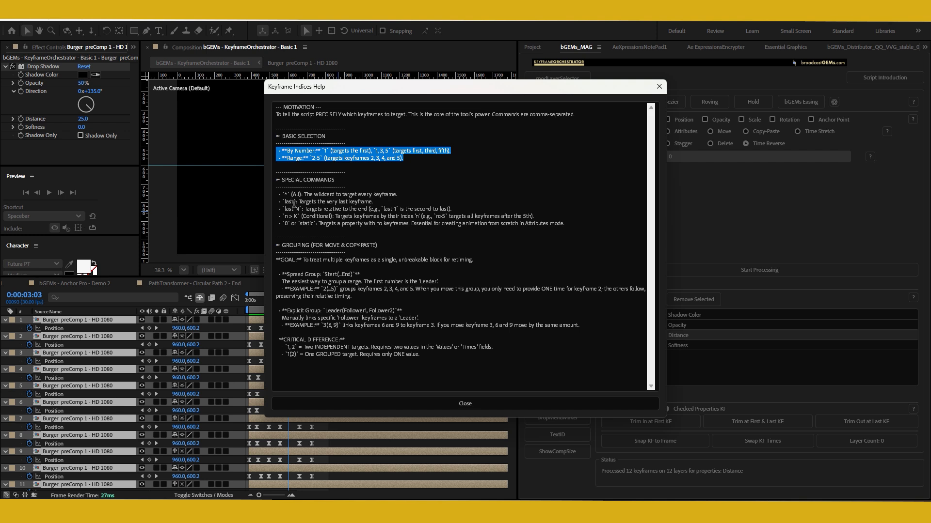
# - Examine the special commands in the Keyframe Indices help: last, last-N, n > K, 0, static and the * wildcard
pyautogui.doubleClick(290, 202)
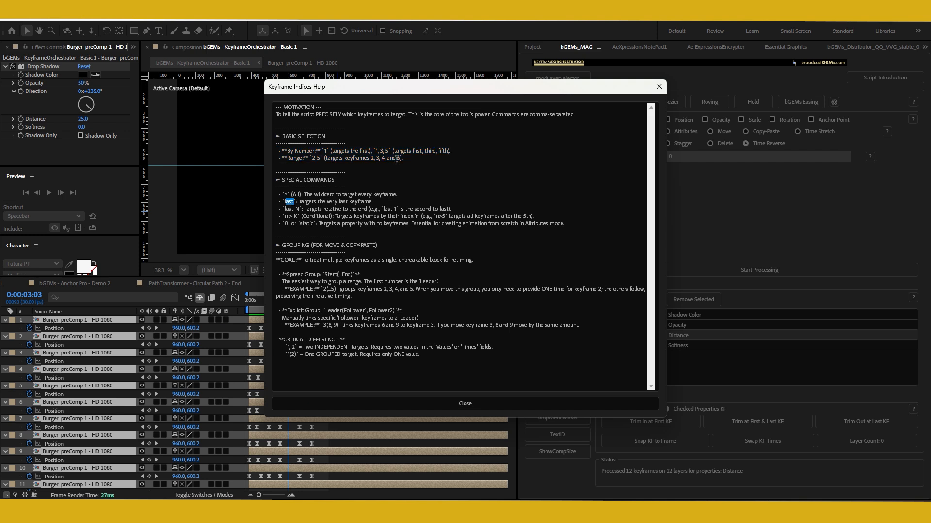
pyautogui.moveTo(410, 92); pyautogui.dragTo(494, 88)
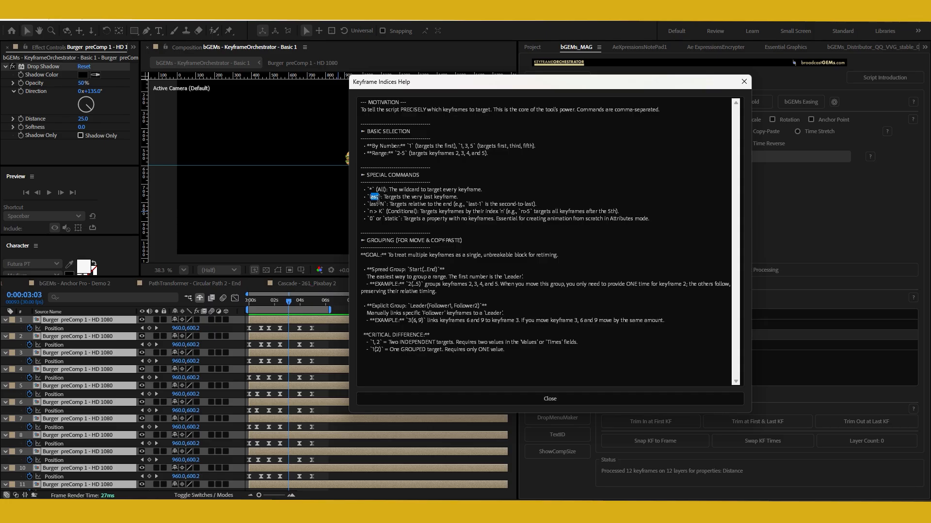
pyautogui.moveTo(385, 205); pyautogui.dragTo(369, 204)
pyautogui.moveTo(370, 212); pyautogui.dragTo(381, 212)
pyautogui.click(371, 219)
pyautogui.doubleClick(390, 219)
pyautogui.doubleClick(370, 189)
# - Examine the Grouping section for Move and Copy-Paste in the Keyframe Indices help and close the help
pyautogui.moveTo(591, 85); pyautogui.dragTo(664, 181)
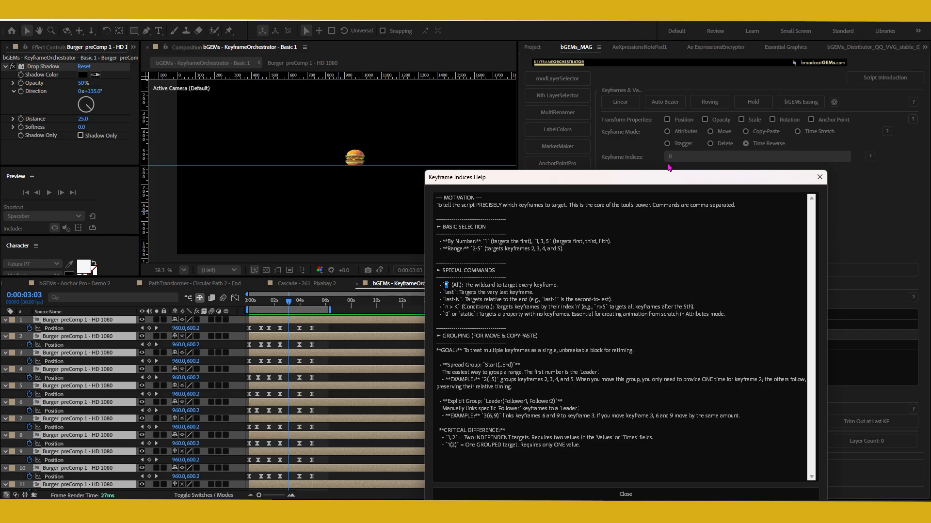
pyautogui.moveTo(633, 186); pyautogui.dragTo(623, 138)
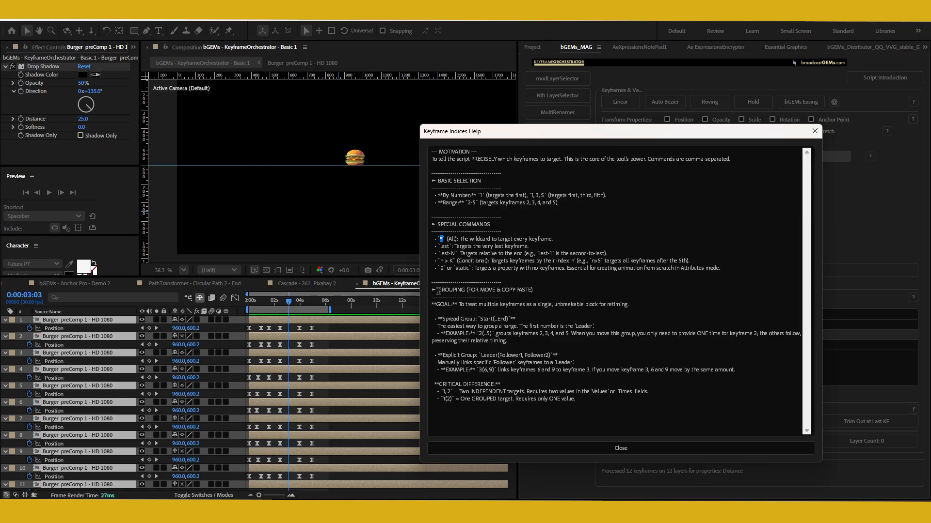
pyautogui.moveTo(437, 290); pyautogui.dragTo(655, 405)
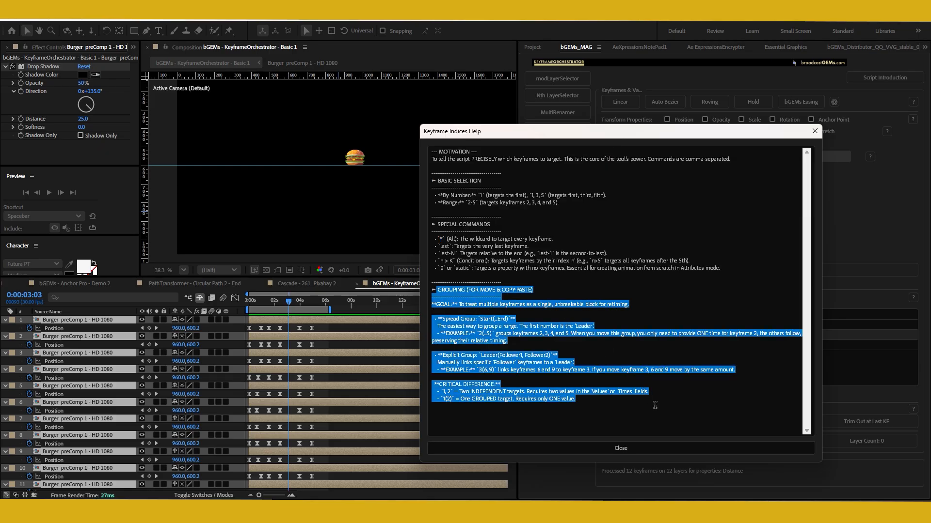
pyautogui.click(621, 448)
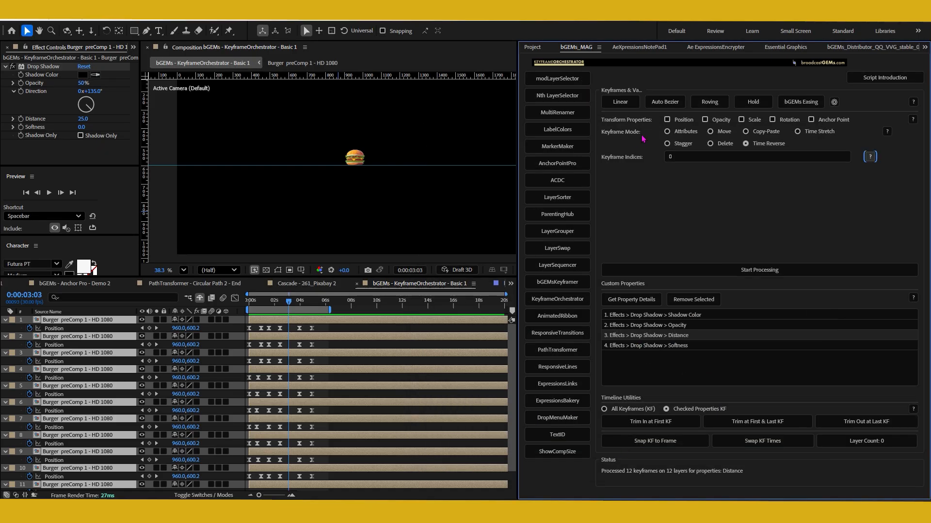
# - Return to the first frame and clear the Keyframe Indices value in KeyframeOrchestrator
pyautogui.moveTo(270, 299); pyautogui.dragTo(228, 311)
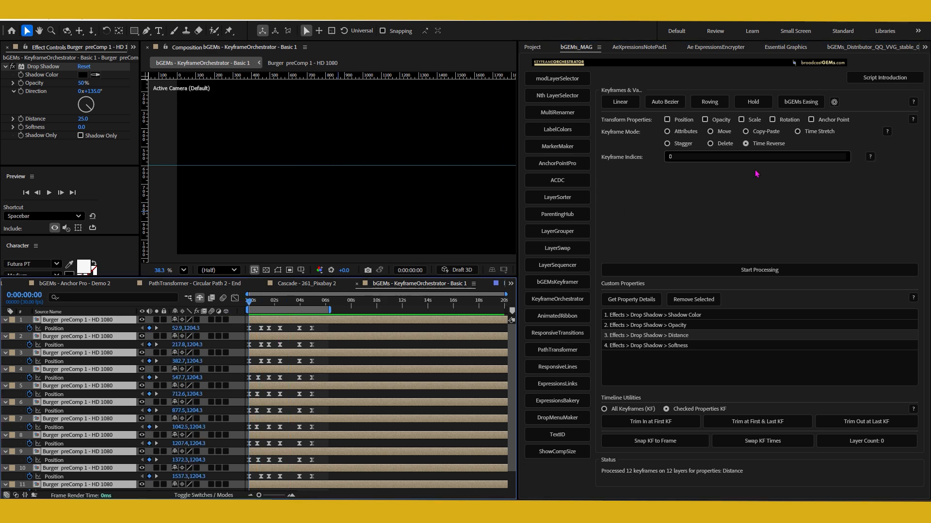
pyautogui.click(678, 154)
pyautogui.click(678, 154)
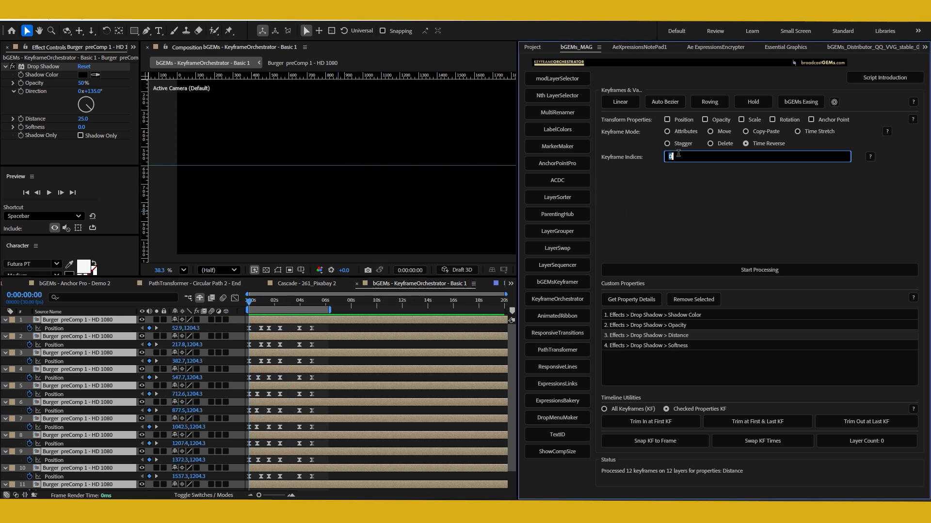
pyautogui.press('BackSpace')
# - Play the composition from the first frame and examine the burgers' animation with the whole frame in view
pyautogui.click(299, 326)
pyautogui.press('space')
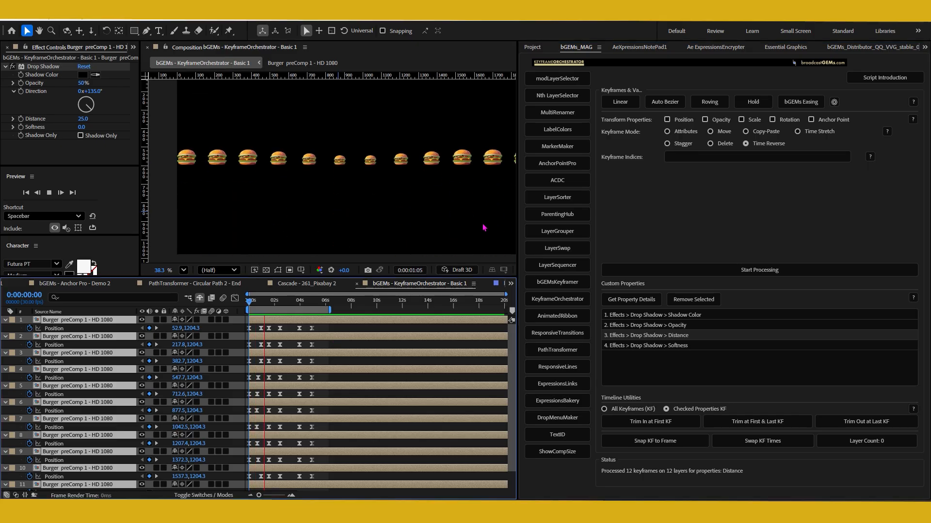
pyautogui.click(450, 220)
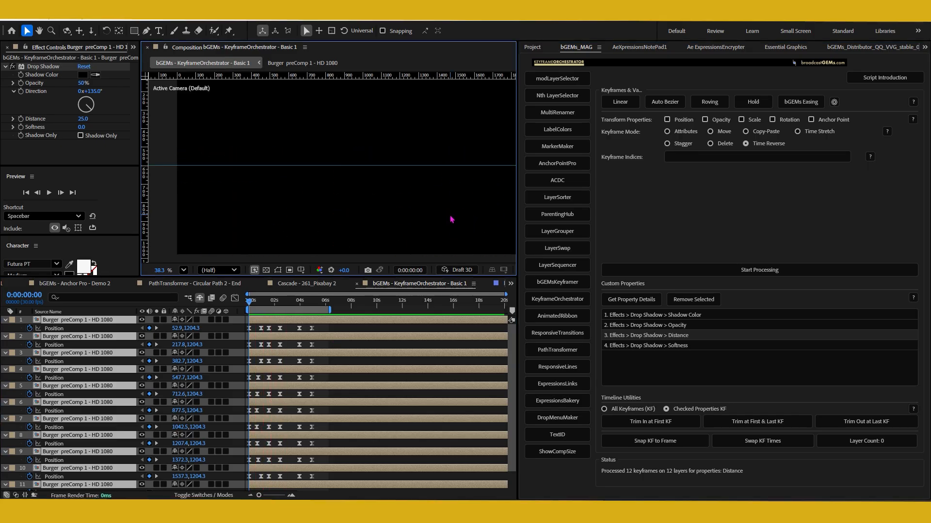
pyautogui.press('space')
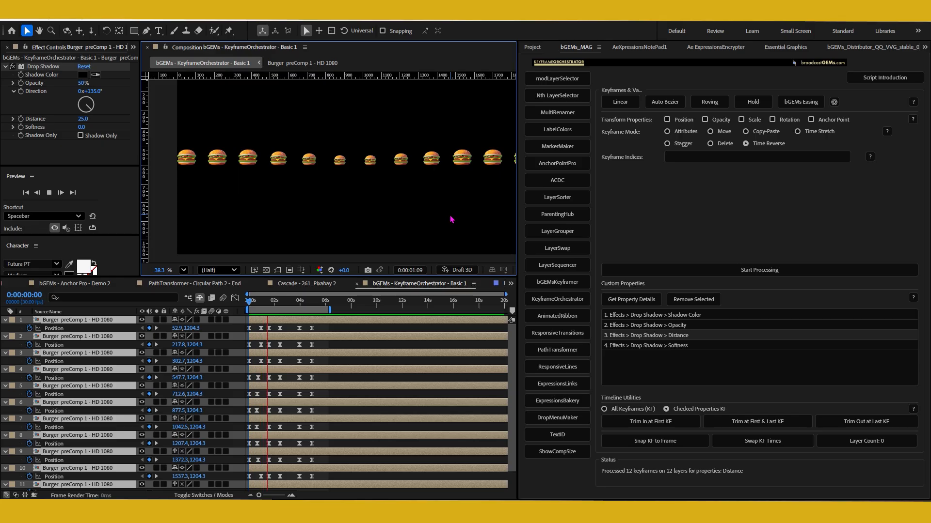
pyautogui.scroll(-2, 450, 219)
pyautogui.hotkey('shift', '/')
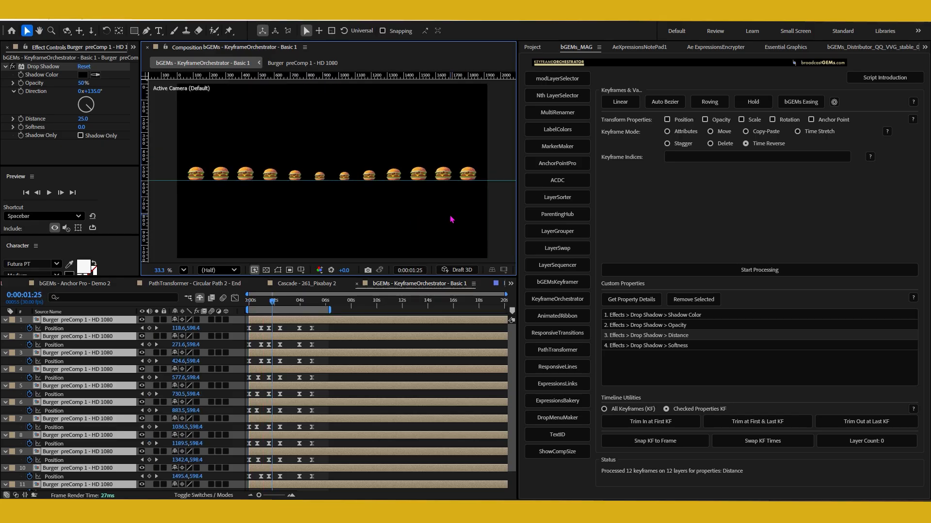
# - Scrub through the animation up to the last Position keyframes, switching layer controls to examine the burgers' motion paths
pyautogui.moveTo(268, 305)
pyautogui.mouseDown()
pyautogui.moveTo(231, 308)
pyautogui.moveTo(256, 314)
pyautogui.mouseUp()
pyautogui.scroll(-1, 329, 158)
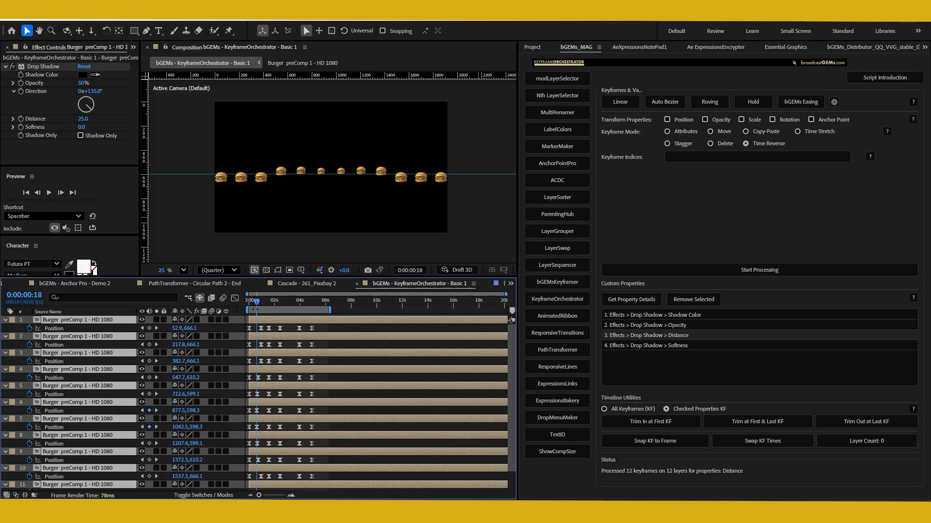
pyautogui.click(247, 304)
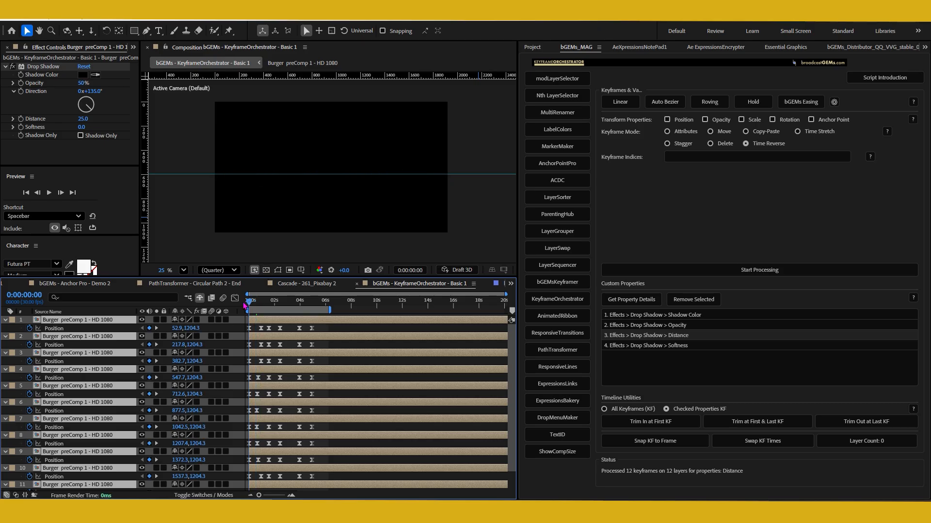
pyautogui.scroll(-1, 303, 250)
pyautogui.click(278, 272)
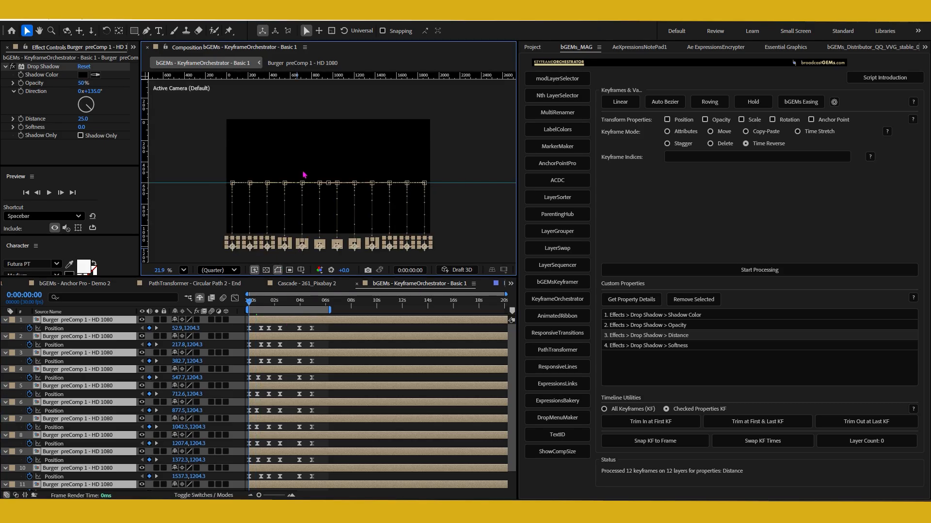
pyautogui.moveTo(260, 308); pyautogui.dragTo(297, 318)
pyautogui.hotkey('ctrl', 'shift', 'h')
pyautogui.moveTo(278, 304); pyautogui.dragTo(314, 329)
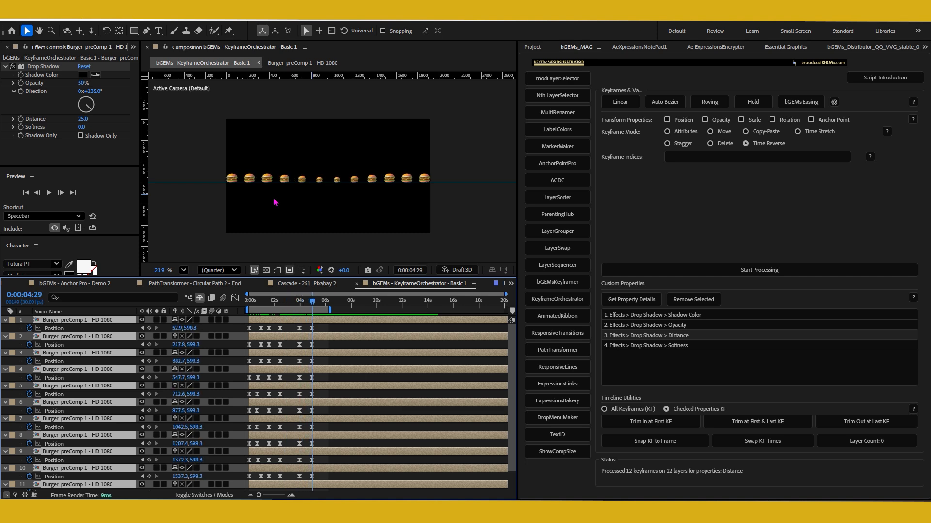
# - Look at the ACDC align and distribute tool and return to KeyframeOrchestrator
pyautogui.click(562, 182)
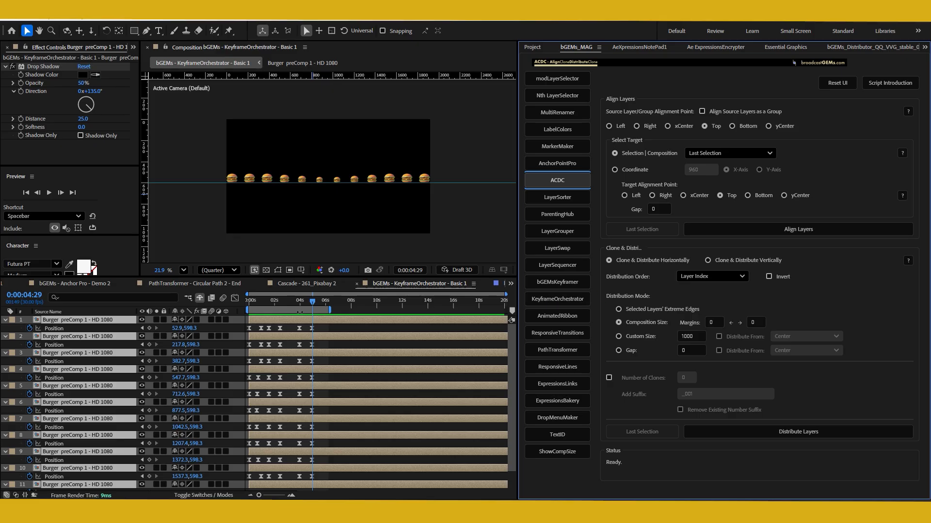
pyautogui.click(560, 299)
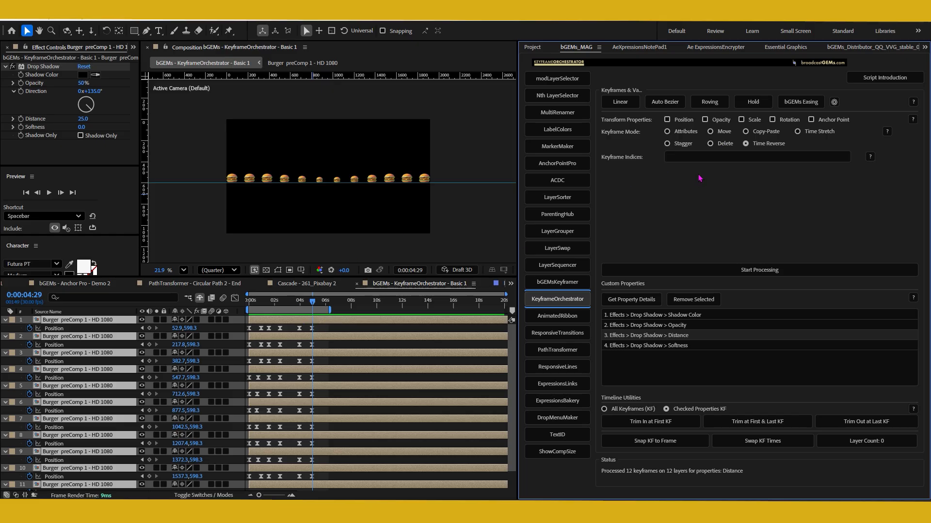
# - Set the Keyframe Indices to 1-6, include the Position property and time-reverse those keyframes on the selected Burger layers
pyautogui.click(683, 155)
pyautogui.write('1-6')
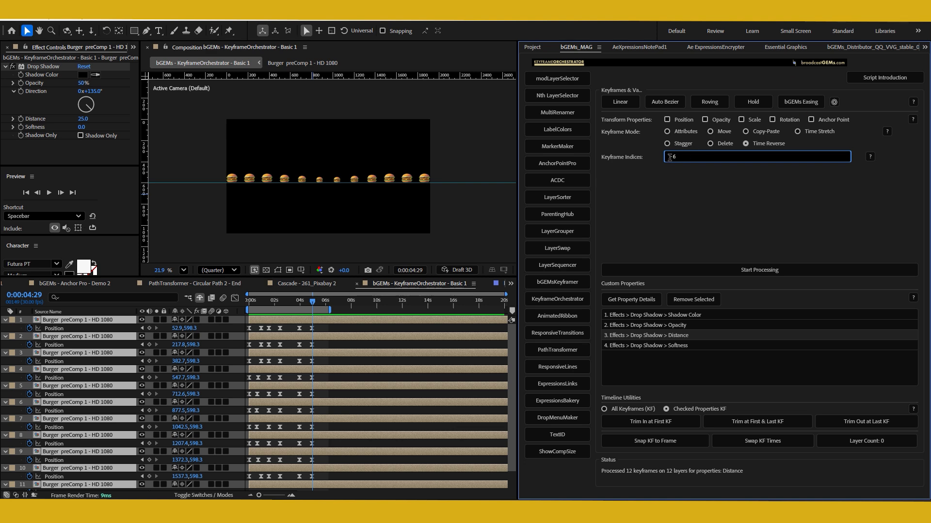
pyautogui.click(728, 273)
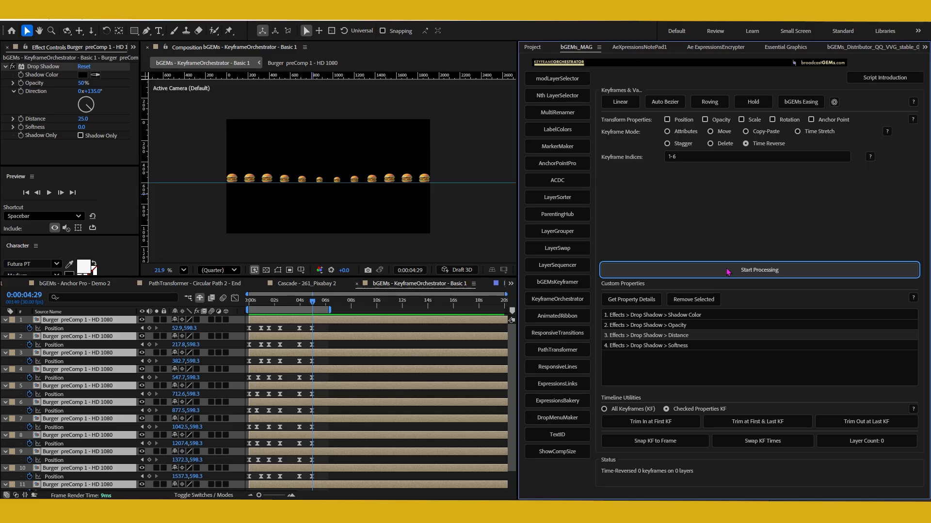
pyautogui.click(755, 273)
pyautogui.click(681, 121)
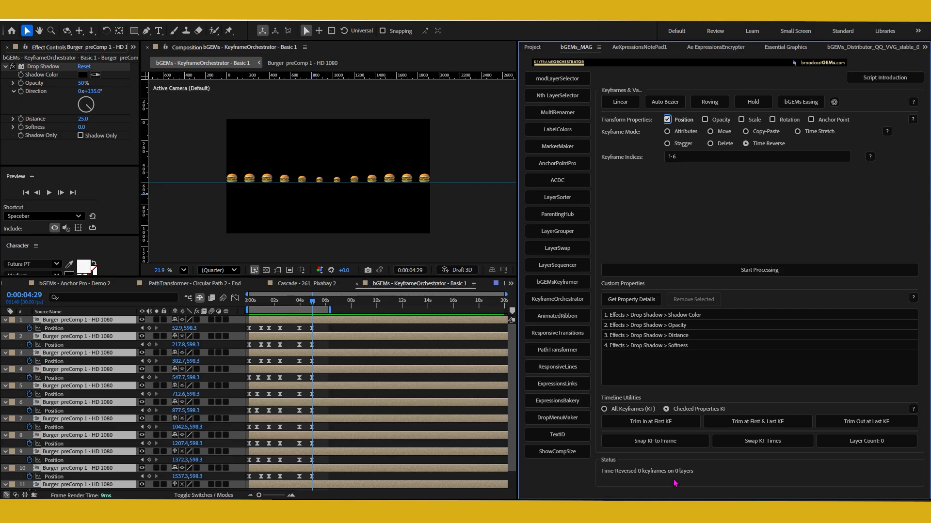
pyautogui.click(682, 156)
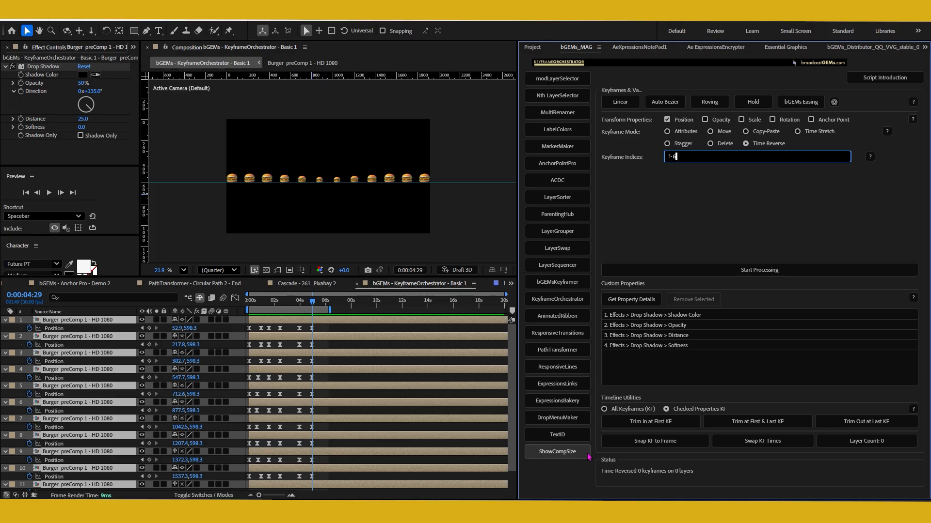
pyautogui.click(714, 271)
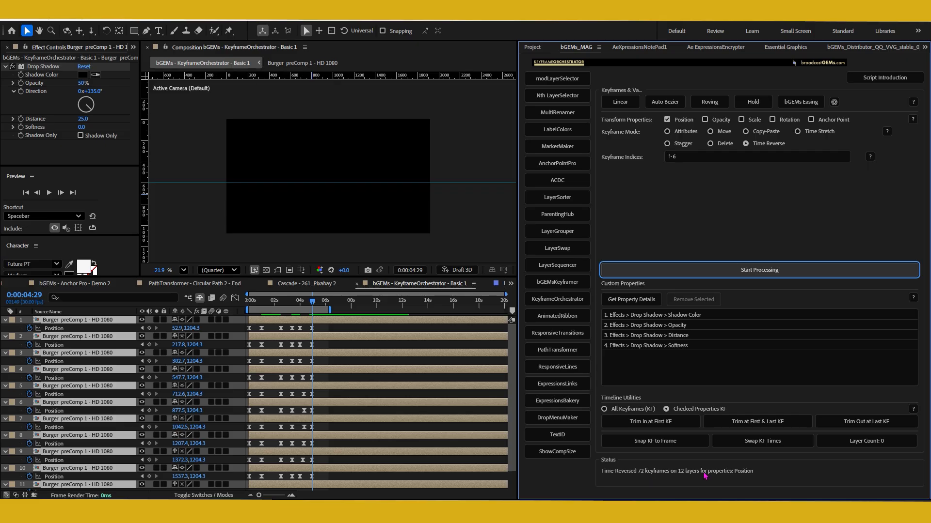
# - Play the time-reversed animation from the first frame and scrub through the Position keyframes to check it
pyautogui.moveTo(277, 300); pyautogui.dragTo(224, 303)
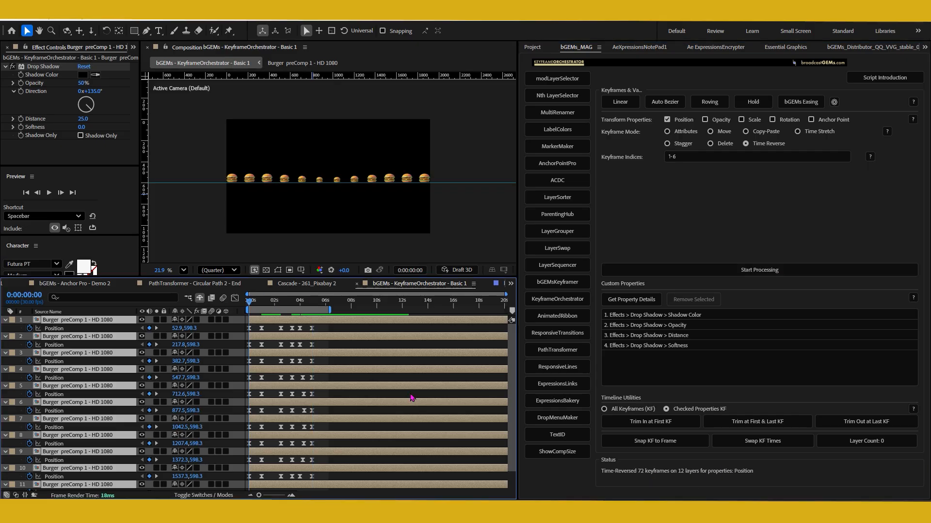
pyautogui.press('space')
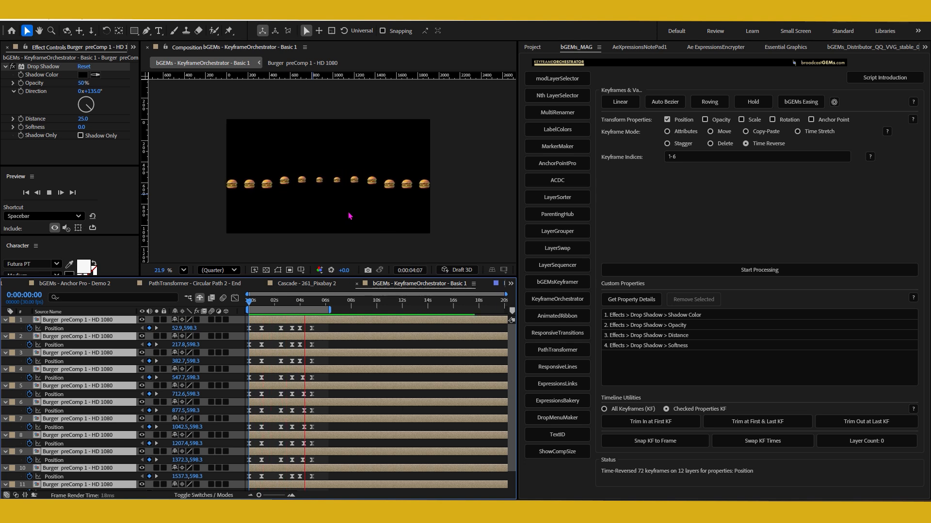
pyautogui.press('space')
pyautogui.moveTo(278, 307); pyautogui.dragTo(294, 307)
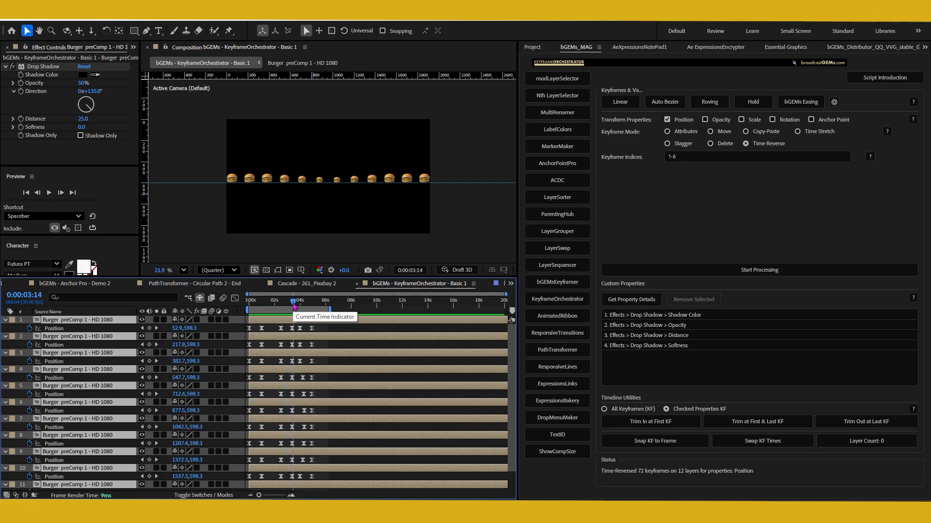
# - Time-reverse all Position keyframes using the * wildcard as Keyframe Indices, and play the result from the first frame
pyautogui.click(691, 158)
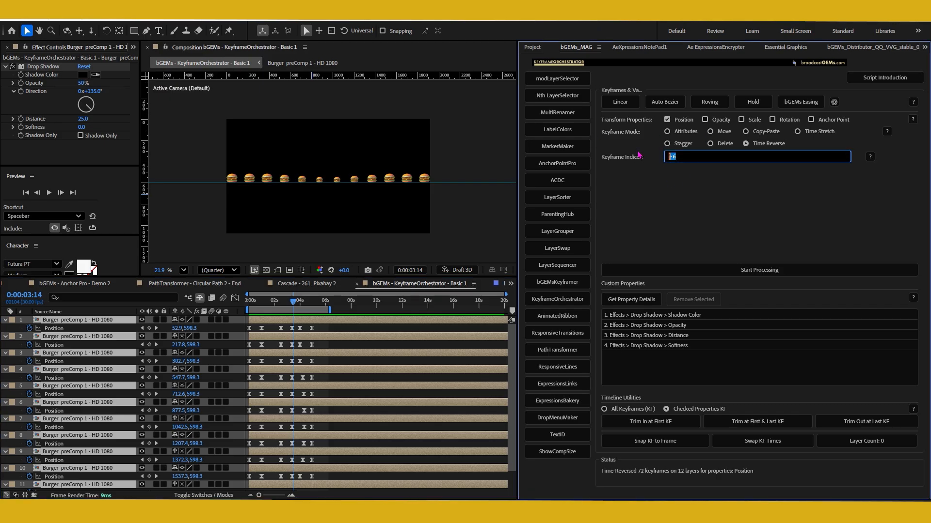
pyautogui.write('*')
pyautogui.click(748, 271)
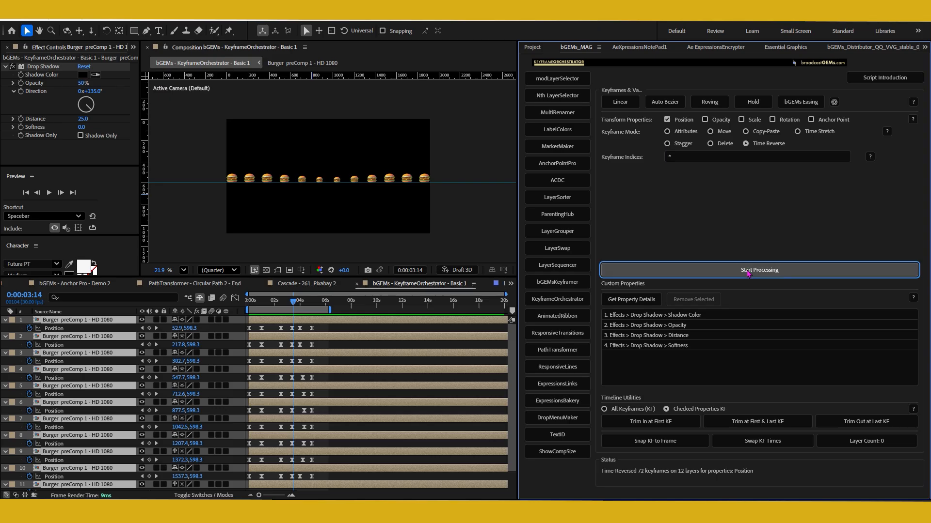
pyautogui.moveTo(293, 305); pyautogui.dragTo(248, 304)
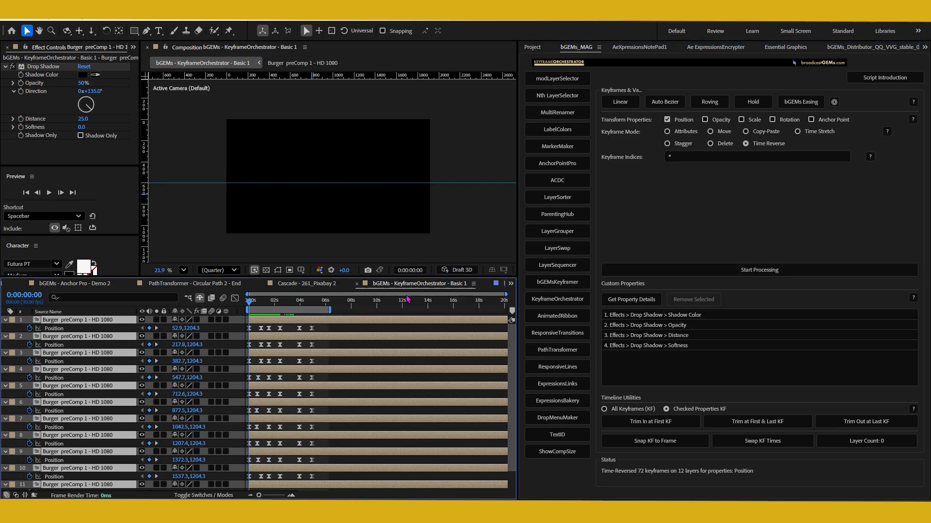
pyautogui.press('space')
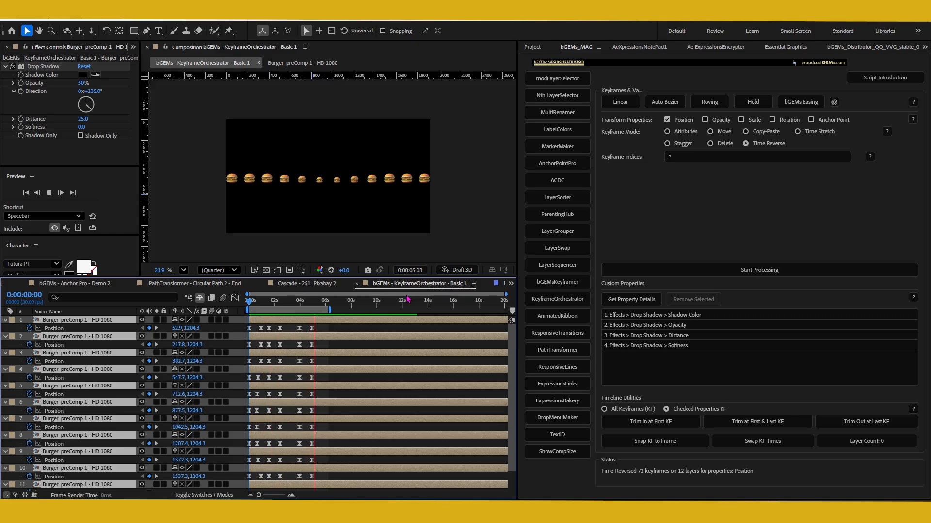
# - Delete every Position keyframe after the second on the selected Burger layers, using Delete mode with Keyframe Indices n >2
pyautogui.click(711, 144)
pyautogui.click(700, 156)
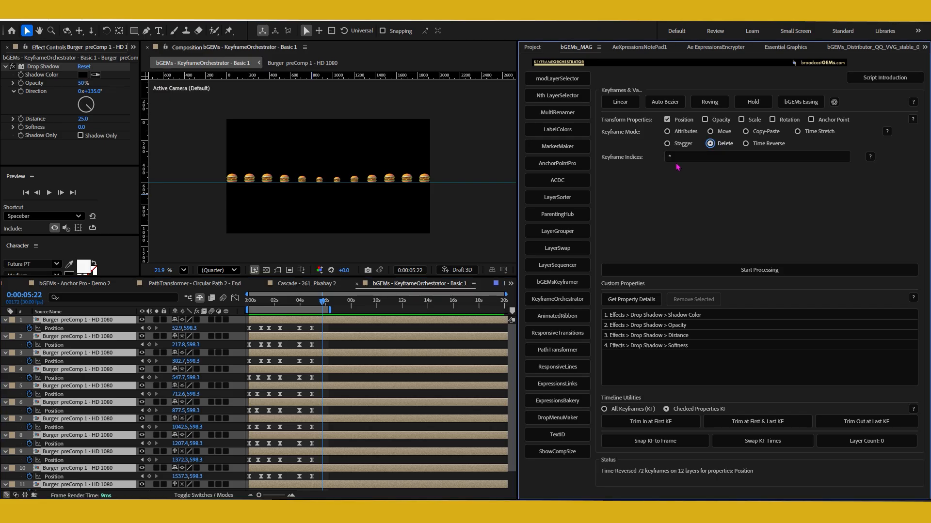
pyautogui.click(289, 303)
pyautogui.moveTo(288, 305); pyautogui.dragTo(262, 331)
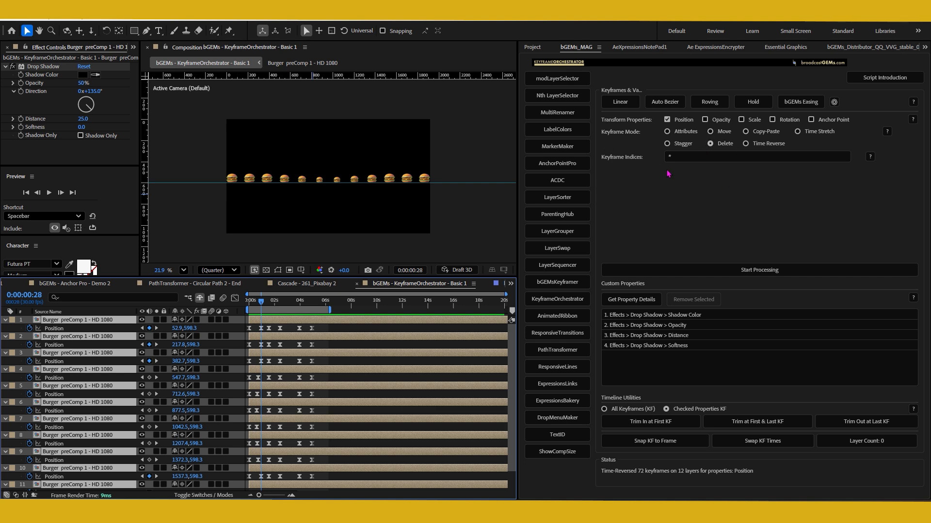
pyautogui.click(681, 156)
pyautogui.write('n')
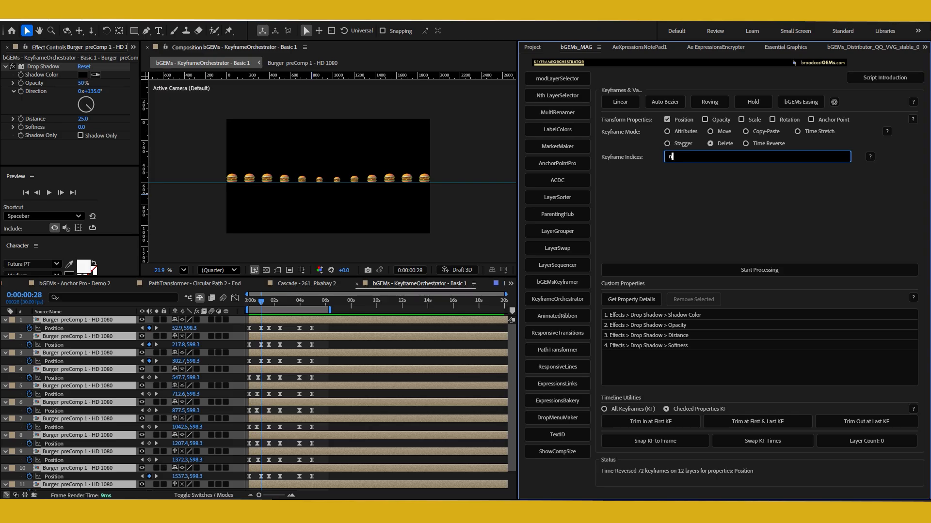
pyautogui.write('>2')
pyautogui.click(760, 271)
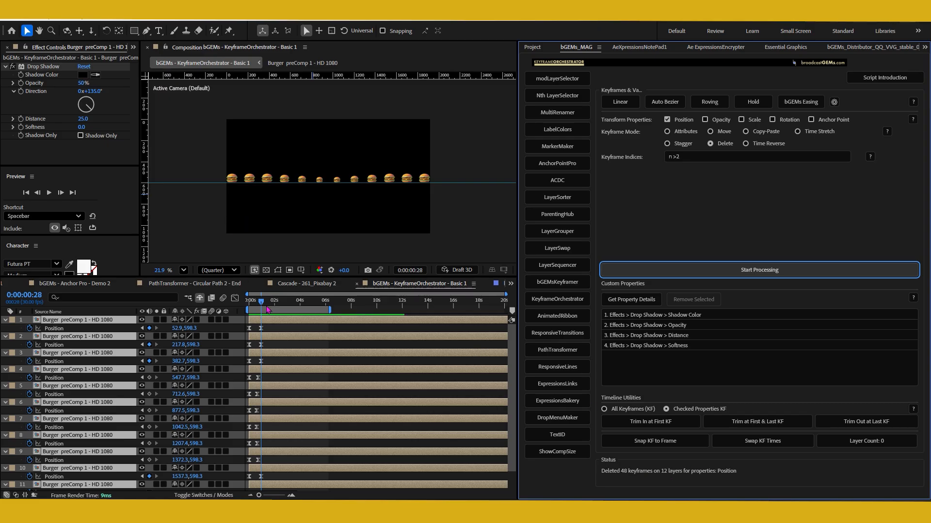
# - Play the shortened animation from the first frame and stop at 0:00:02:12 to check it
pyautogui.click(265, 301)
pyautogui.press('Home')
pyautogui.press('space')
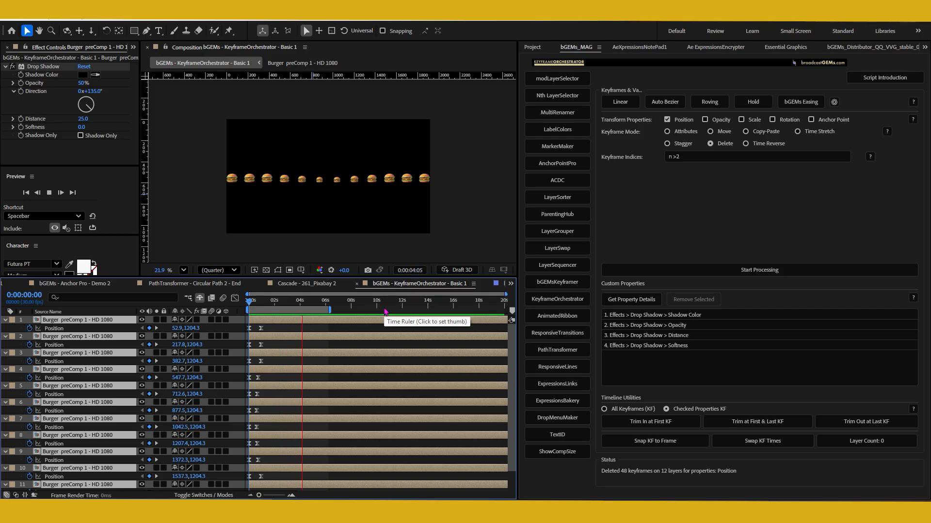
pyautogui.press('space')
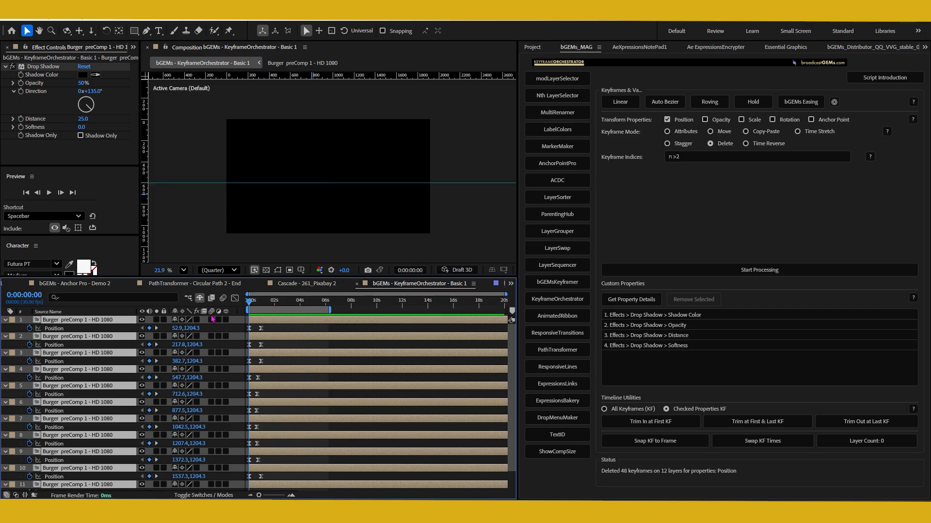
pyautogui.click(301, 314)
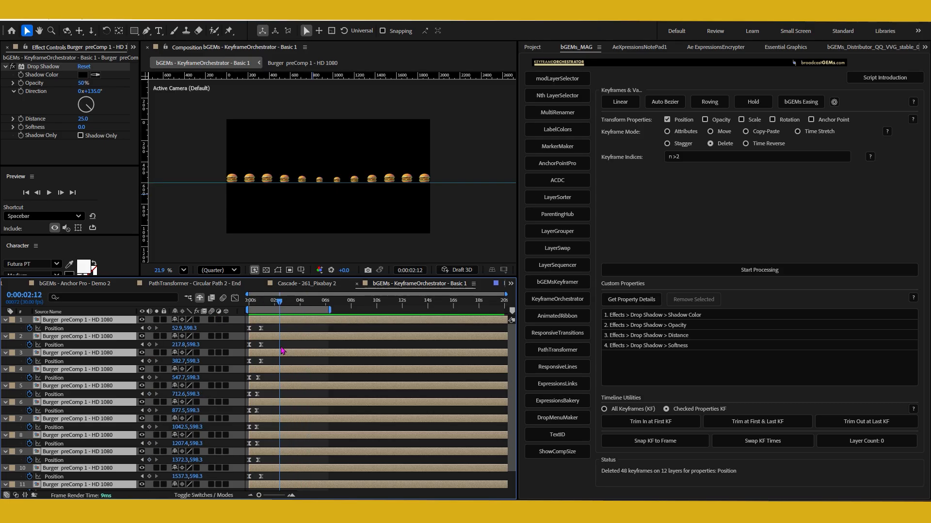
# - Examine the remaining Position keyframes of all twelve layers in an enlarged, zoomed timeline and restore the workspace layout
pyautogui.press('`')
pyautogui.scroll(2, 267, 286)
pyautogui.scroll(-3, 269, 287)
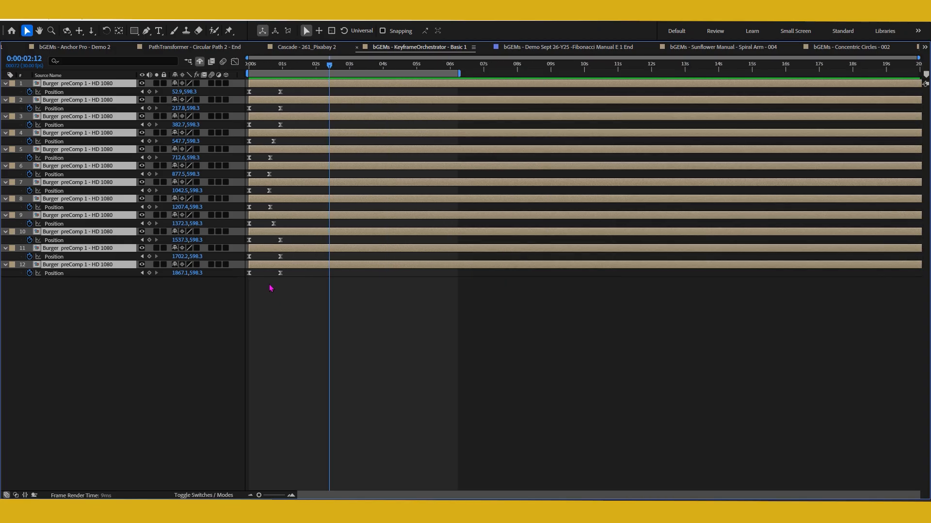
pyautogui.press('`')
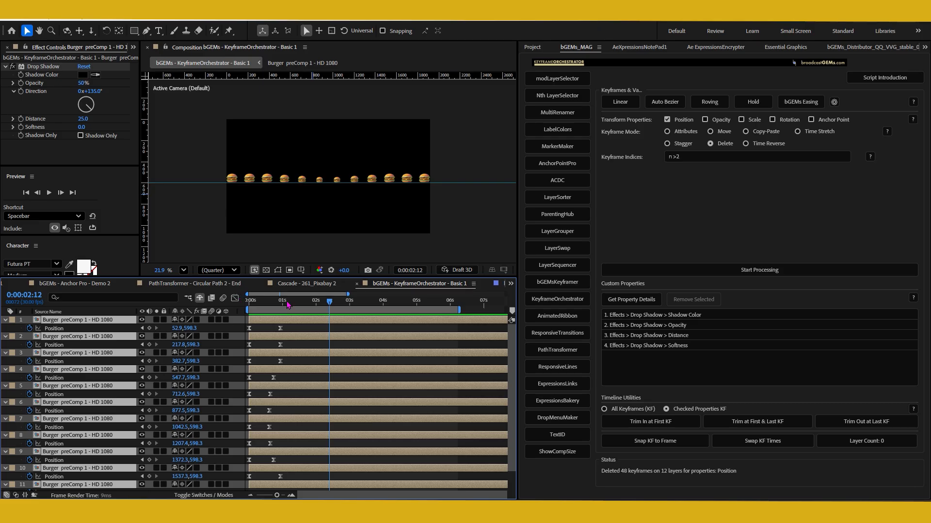
# - Show the Stagger mode options and open its Distribution choices without changing the Linear setting
pyautogui.click(677, 144)
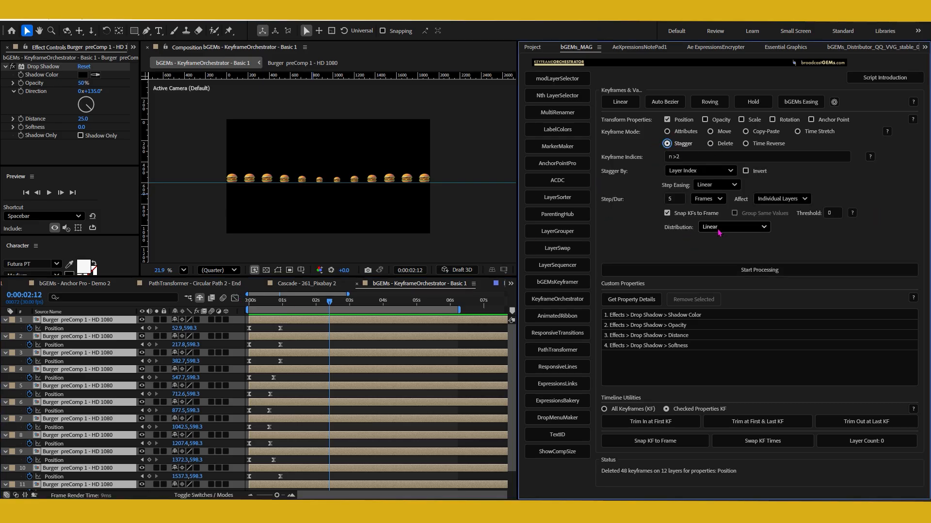
pyautogui.click(713, 184)
pyautogui.click(748, 227)
pyautogui.click(748, 228)
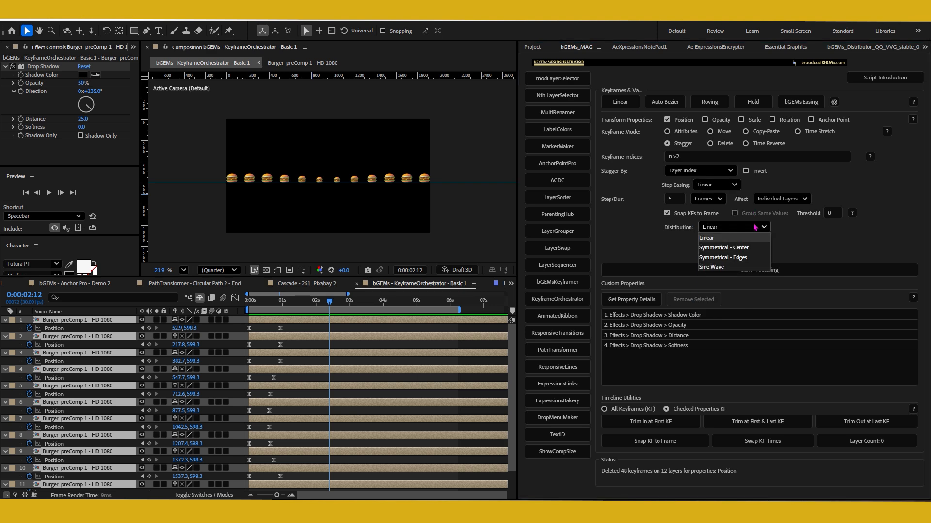
pyautogui.click(781, 201)
pyautogui.click(637, 212)
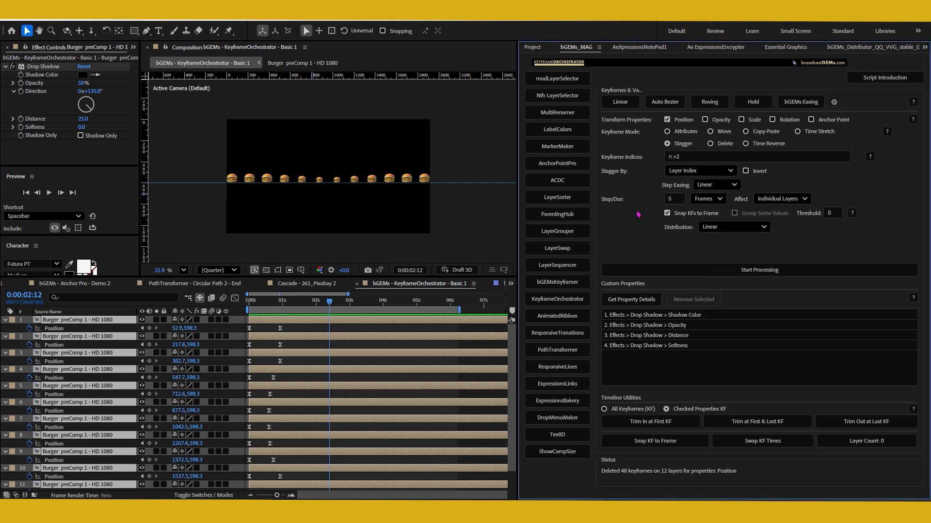
# - Switch the keyframe mode to Time Stretch and set the Keyframe Indices to 2
pyautogui.click(797, 131)
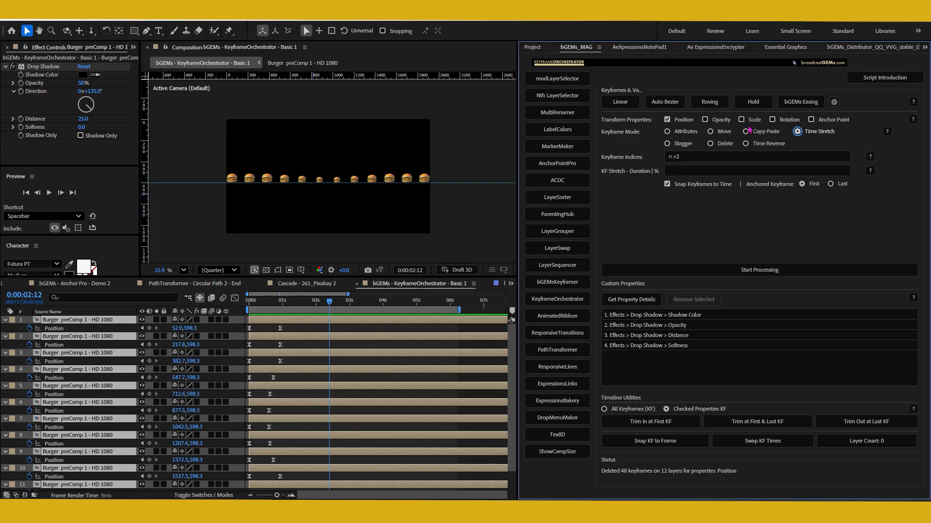
pyautogui.click(672, 159)
pyautogui.write('2')
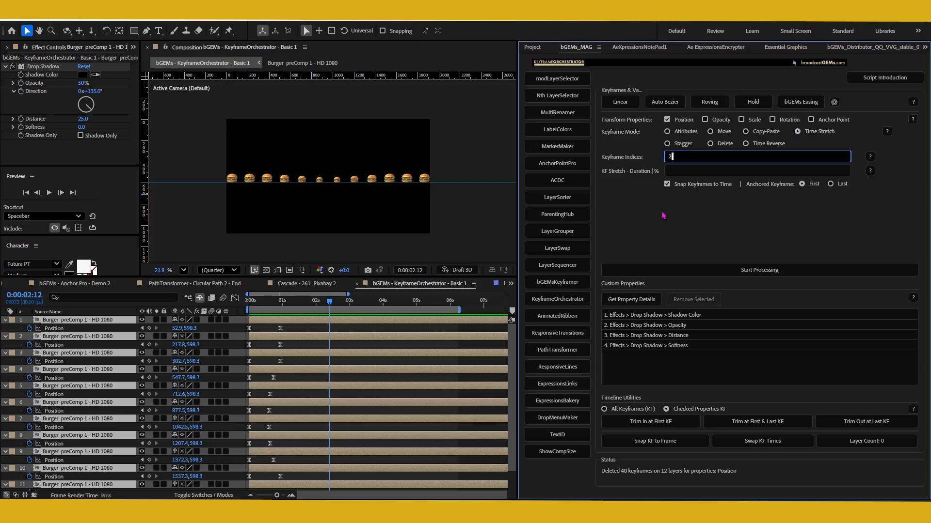
# - Examine when the second Position keyframes occur by scrubbing an enlarged timeline to 0:00:00:23 and 0:00:00:18, and restore the workspace layout
pyautogui.click(266, 306)
pyautogui.press('`')
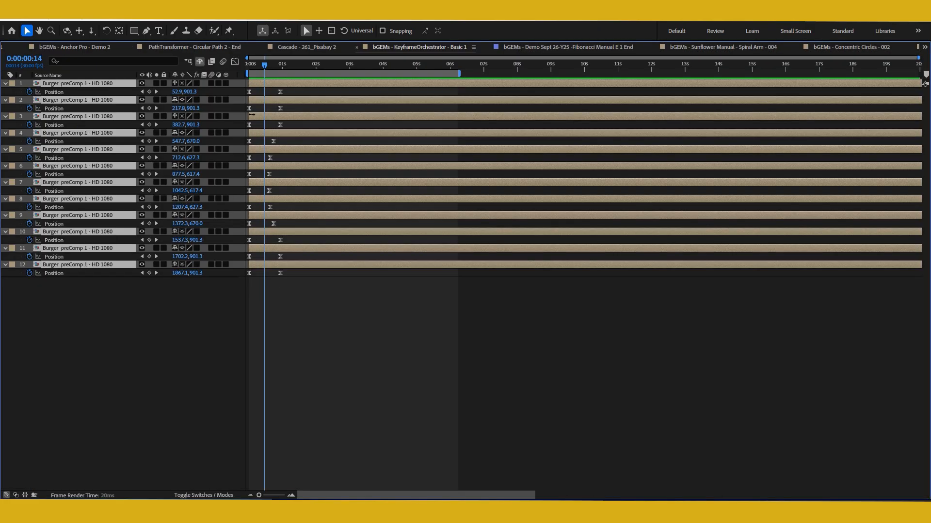
pyautogui.moveTo(248, 65); pyautogui.dragTo(274, 81)
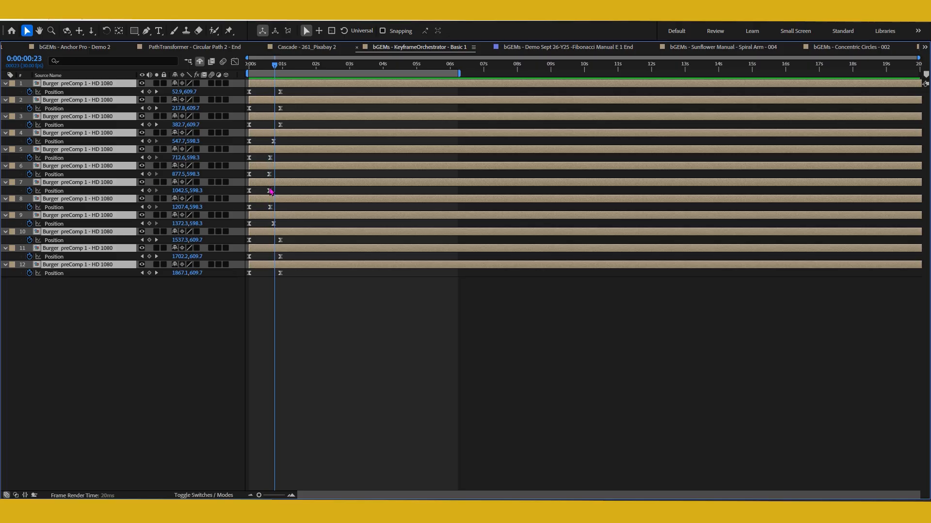
pyautogui.moveTo(275, 66)
pyautogui.mouseDown()
pyautogui.moveTo(284, 72)
pyautogui.moveTo(271, 73)
pyautogui.mouseUp()
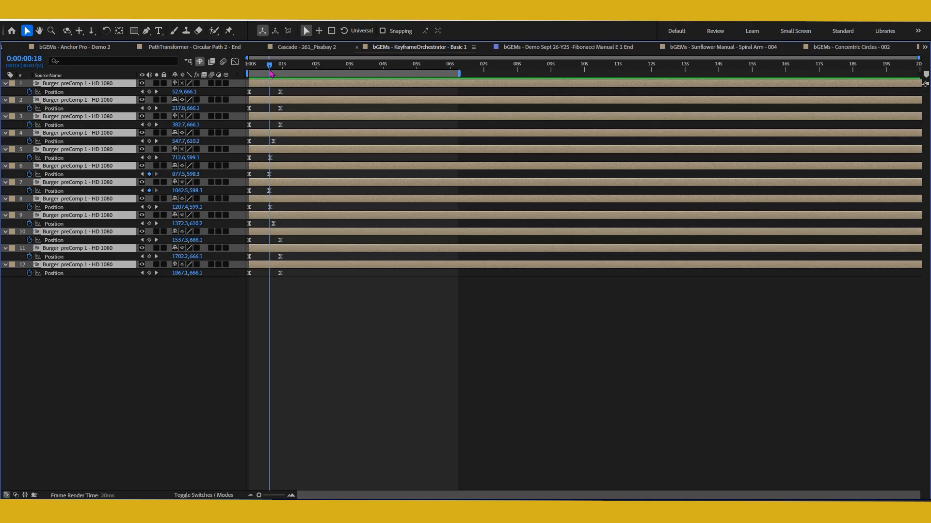
pyautogui.press('`')
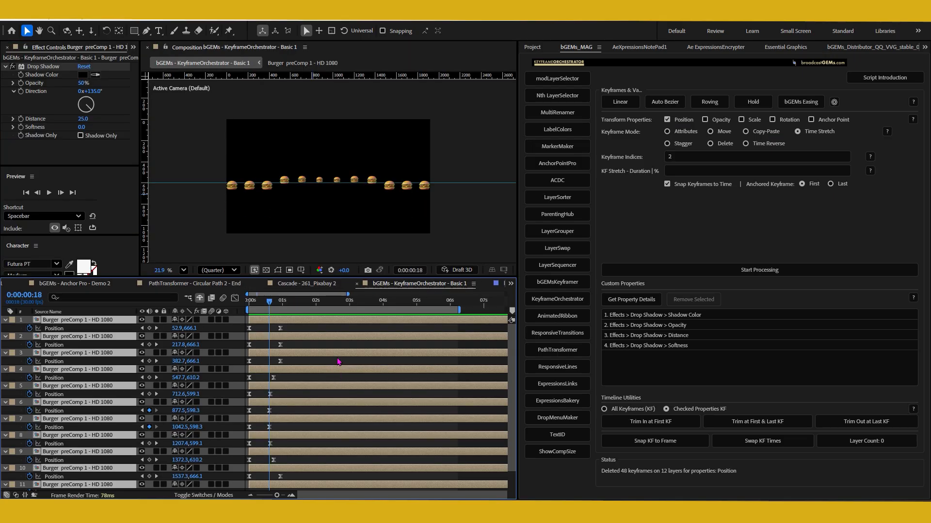
# - Play the burger animation repeatedly from the first frame and stop at 0:00:01:20
pyautogui.press('space')
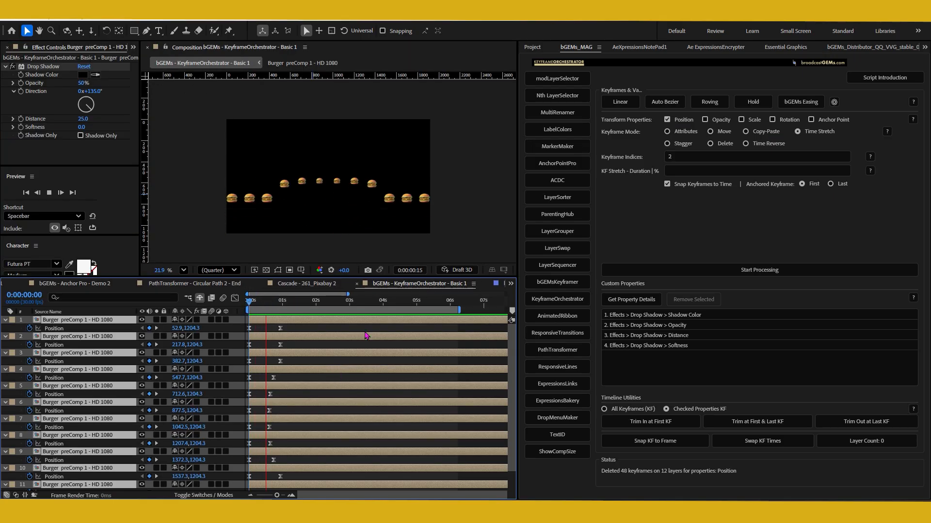
pyautogui.press('space')
pyautogui.press('space')
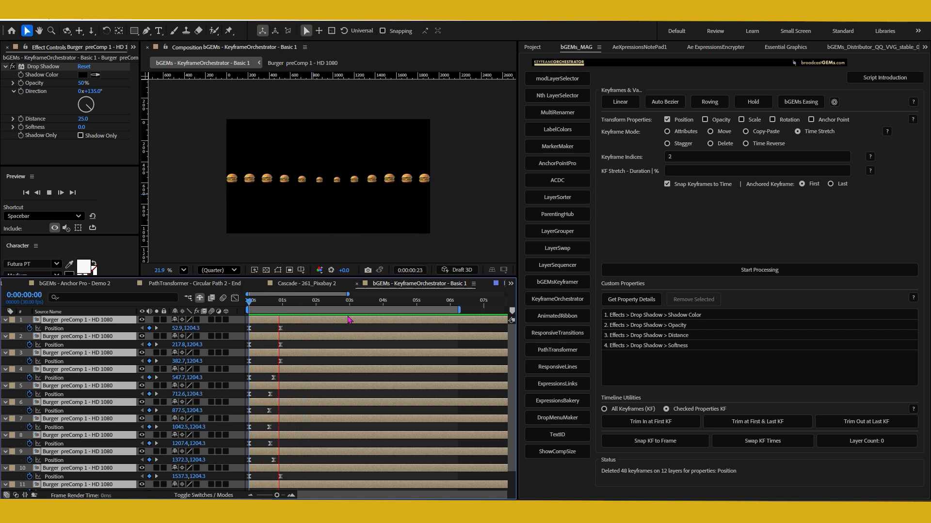
pyautogui.press('space')
pyautogui.press('space')
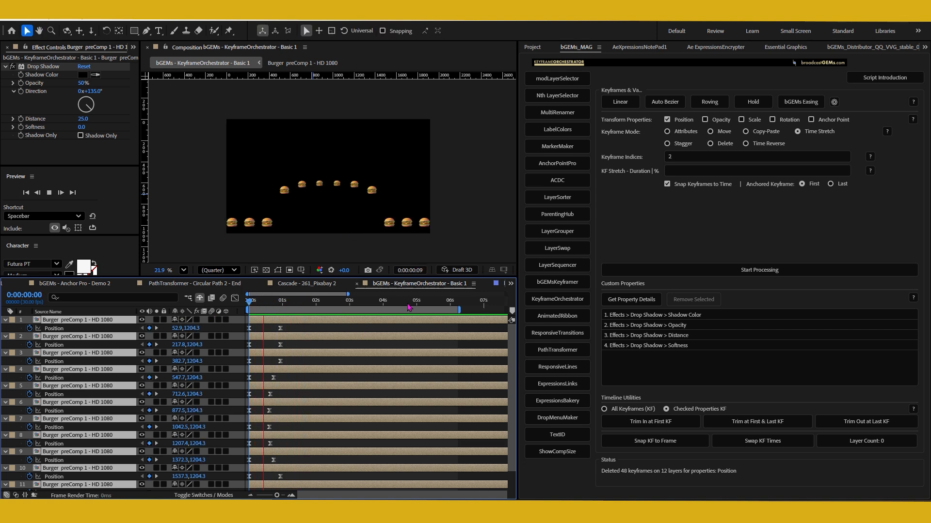
pyautogui.press('space')
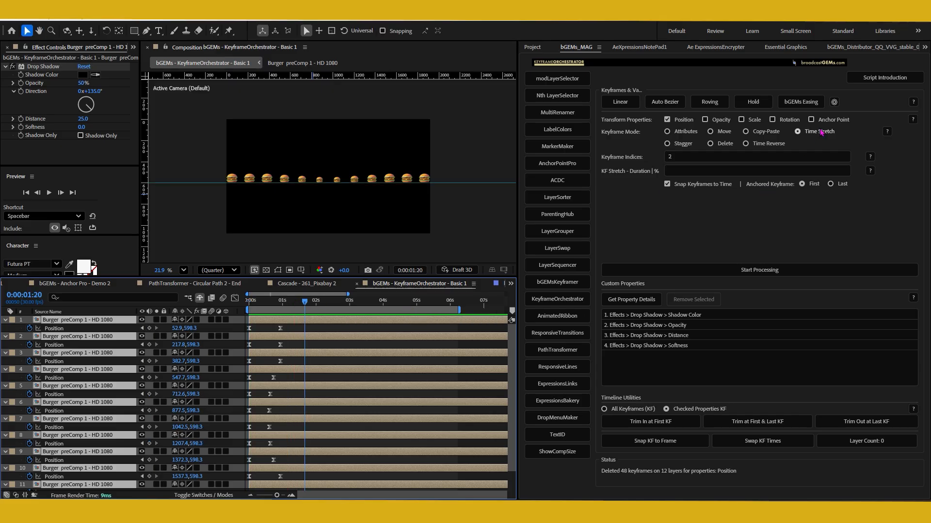
# - Try specifying the first two keyframes in Keyframe Indices as the list 1,2 and as the range 1-2
pyautogui.click(710, 155)
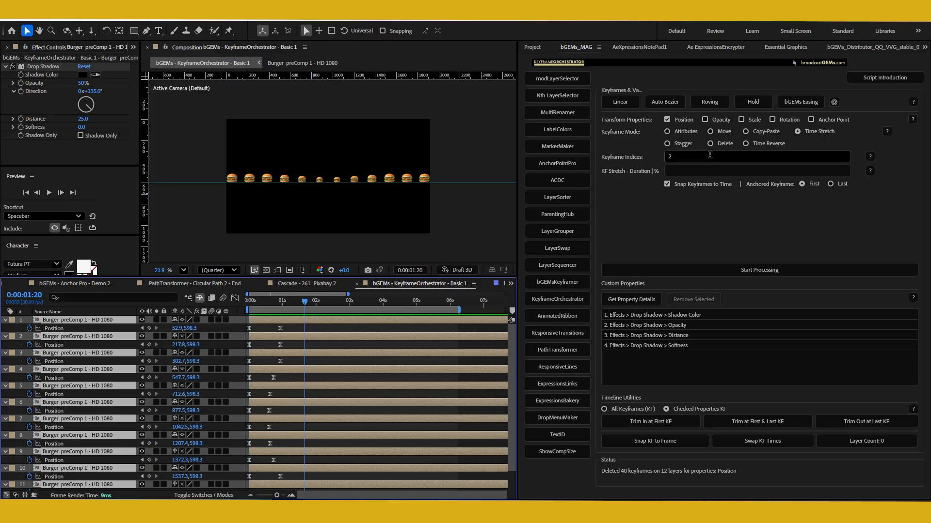
pyautogui.click(688, 157)
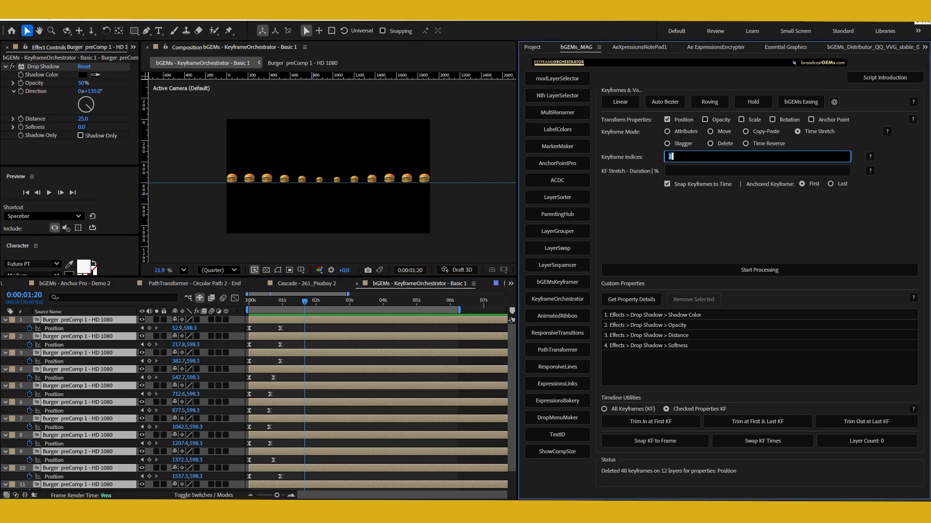
pyautogui.write('1')
pyautogui.write(',2')
pyautogui.write('-2')
pyautogui.moveTo(679, 156); pyautogui.dragTo(617, 159)
pyautogui.write('1,2')
pyautogui.hotkey('ctrl', 'a')
pyautogui.write('1-2')
# - Try further Keyframe Indices notations, including 10 and a bracketed expression starting with 2
pyautogui.moveTo(680, 154); pyautogui.dragTo(614, 155)
pyautogui.write('10')
pyautogui.write('2')
pyautogui.doubleClick(669, 156)
pyautogui.click(797, 157)
pyautogui.doubleClick(670, 156)
pyautogui.write('2')
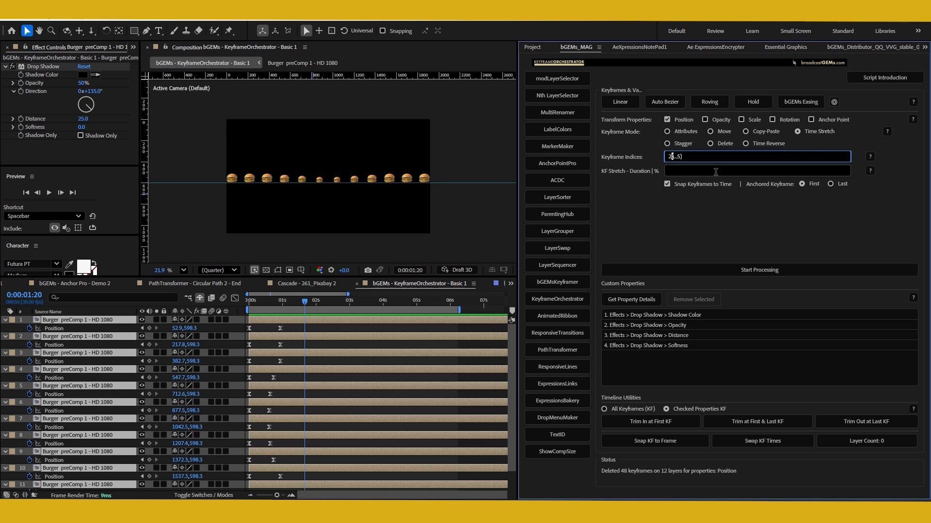
# - Replace the Keyframe Indices with the * wildcard and set the KF Stretch duration to 75%
pyautogui.moveTo(687, 155); pyautogui.dragTo(660, 151)
pyautogui.press('BackSpace')
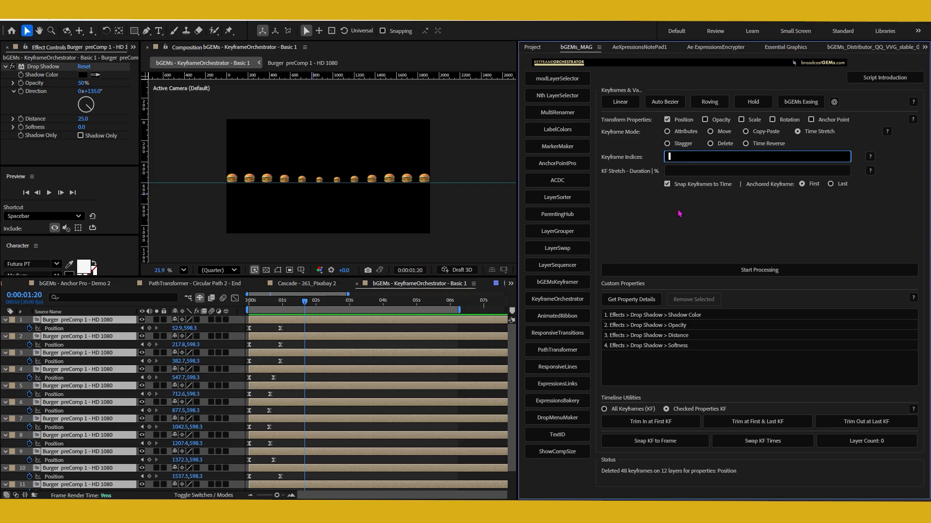
pyautogui.write('*')
pyautogui.click(703, 172)
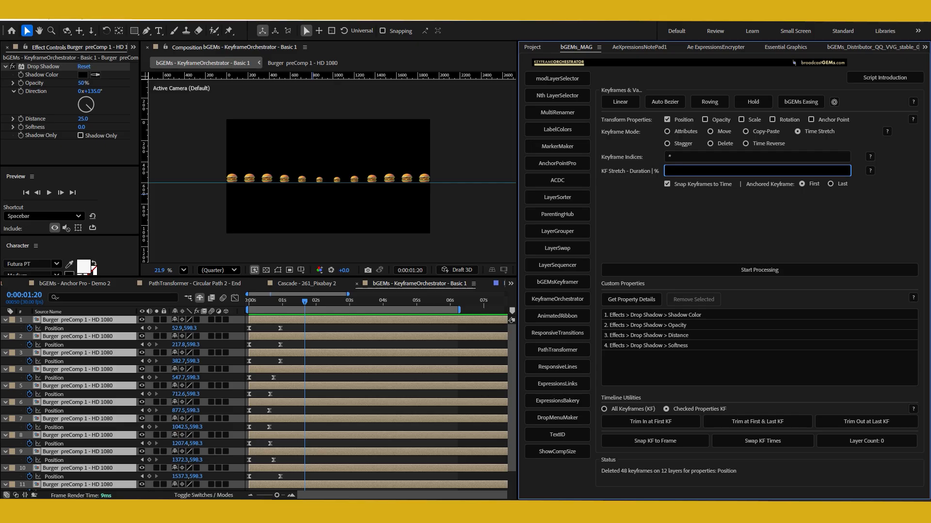
pyautogui.write('75%')
# - Read the Time Stretch help on percentage and frame durations, highlight the format examples, and close it
pyautogui.click(870, 171)
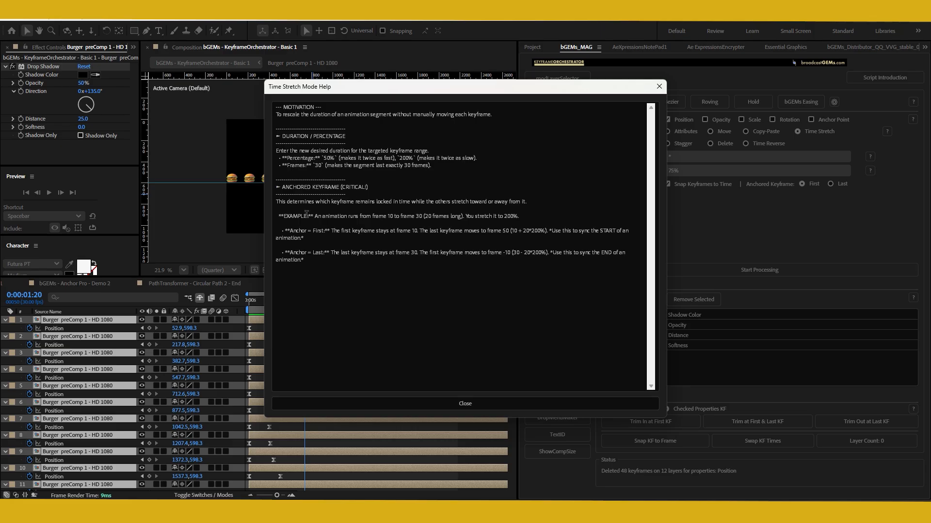
pyautogui.moveTo(336, 158); pyautogui.dragTo(323, 158)
pyautogui.doubleClick(319, 166)
pyautogui.click(484, 405)
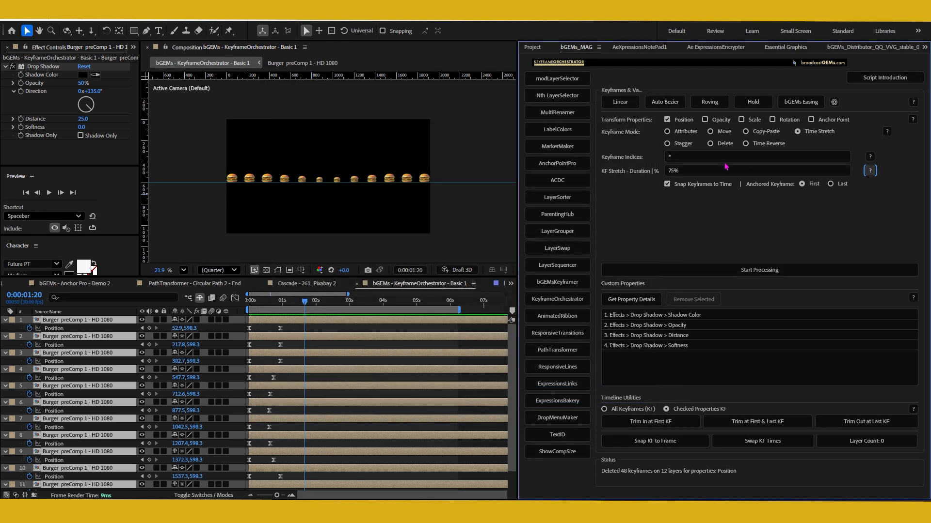
# - Time-stretch all Position keyframes to 75% with the first keyframe anchored, check 0:00:00:13, and undo the stretch
pyautogui.click(673, 171)
pyautogui.moveTo(673, 170); pyautogui.dragTo(680, 171)
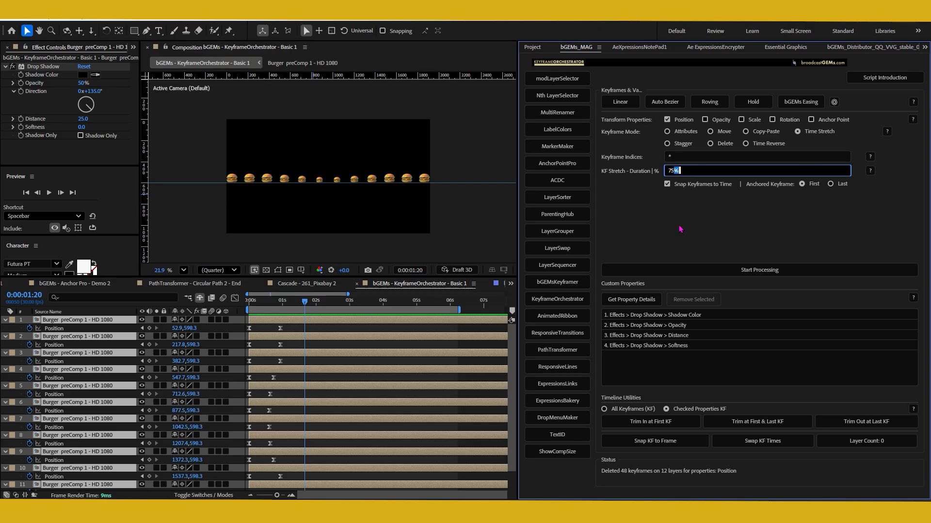
pyautogui.click(748, 272)
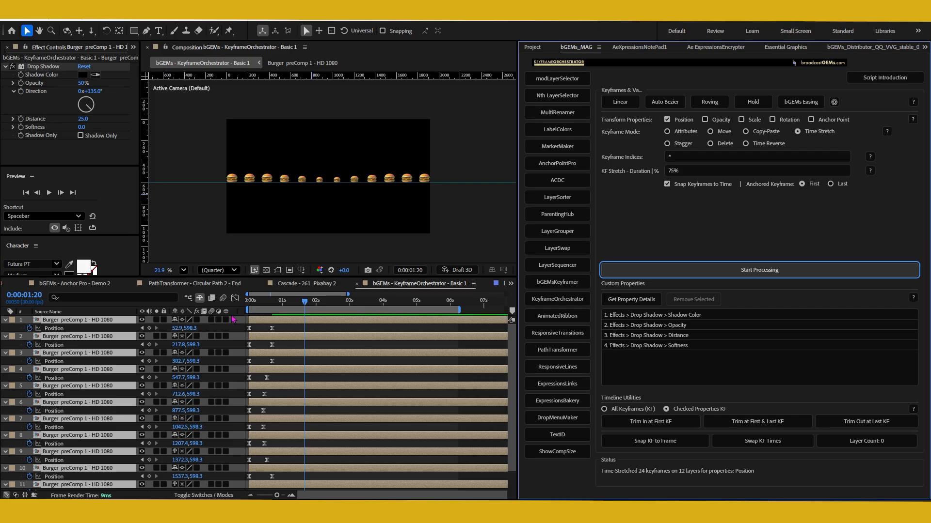
pyautogui.click(264, 301)
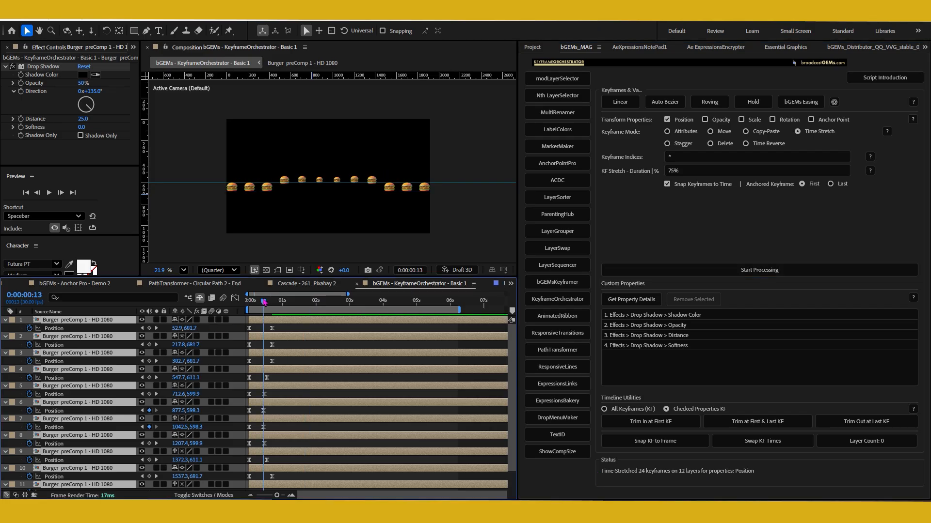
pyautogui.hotkey('ctrl', 'z')
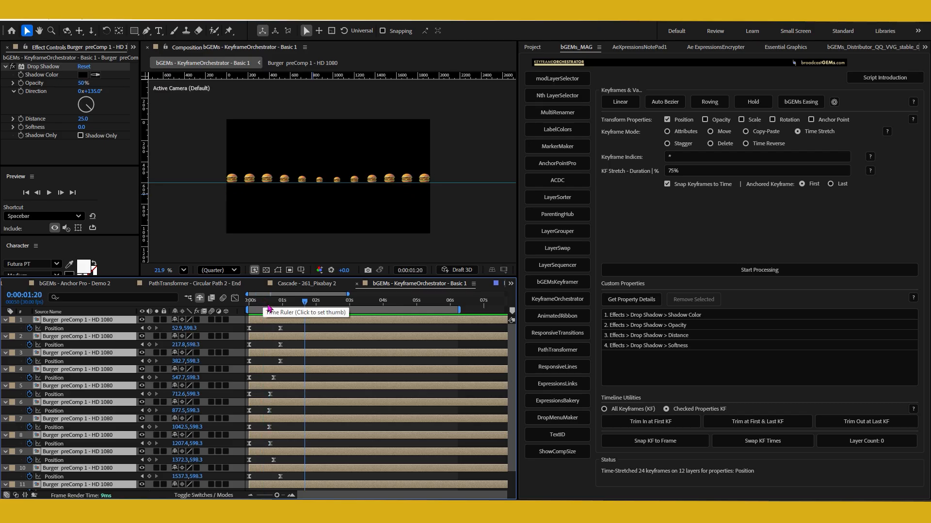
# - Place composition marker 2 at 0:00:00:18, time-stretch all Position keyframes to 75%, and compare against the marker at 0:00:00:13
pyautogui.click(273, 303)
pyautogui.moveTo(273, 303); pyautogui.dragTo(269, 303)
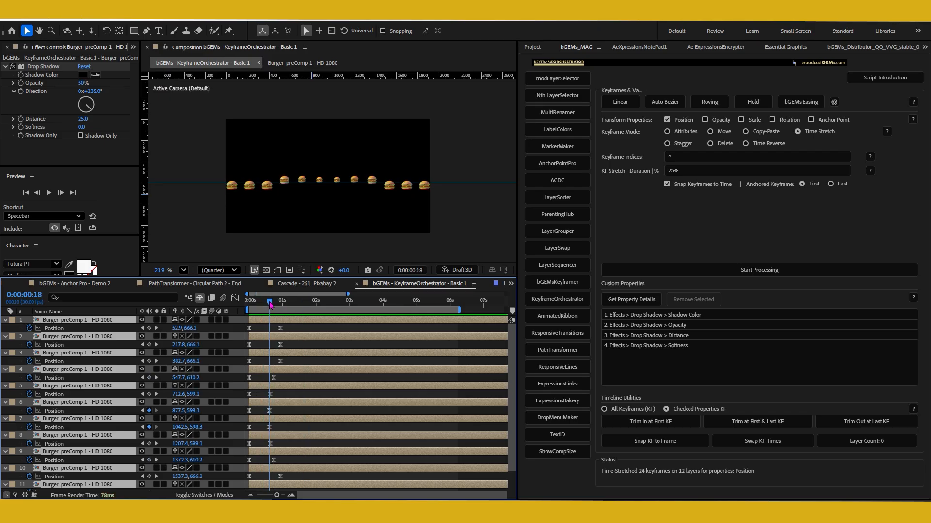
pyautogui.hotkey('shift', '2')
pyautogui.click(740, 271)
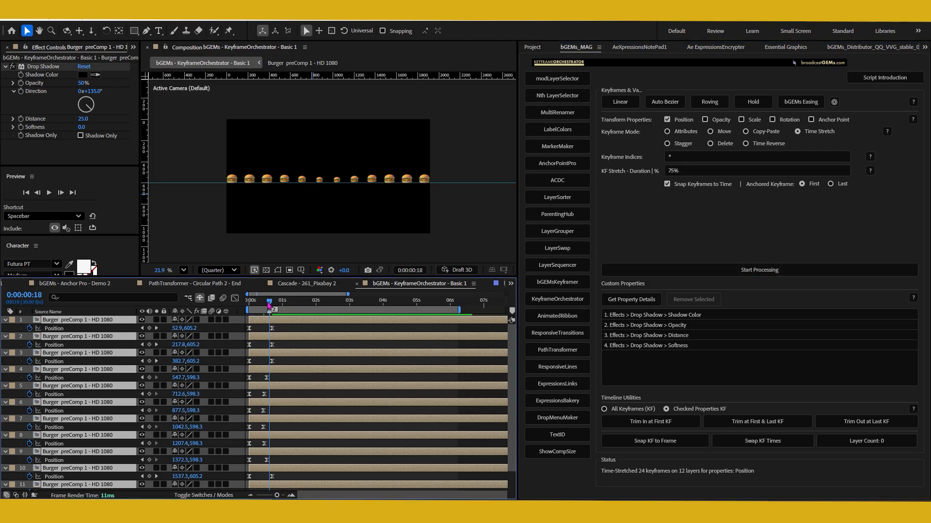
pyautogui.moveTo(269, 302); pyautogui.dragTo(264, 304)
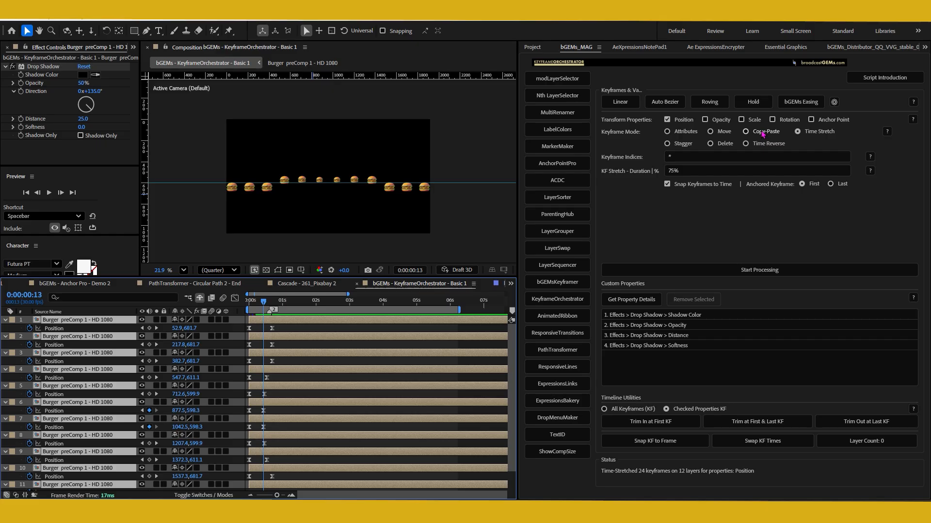
# - Switch the keyframe mode to Move, place the playhead at 0:00:01:00, and set the Keyframe Indices to 2
pyautogui.click(721, 137)
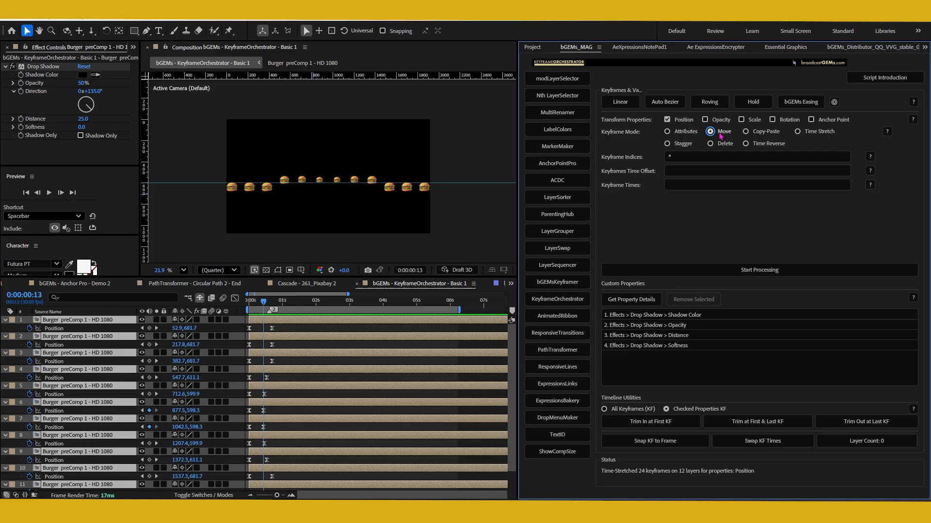
pyautogui.moveTo(261, 303); pyautogui.dragTo(282, 311)
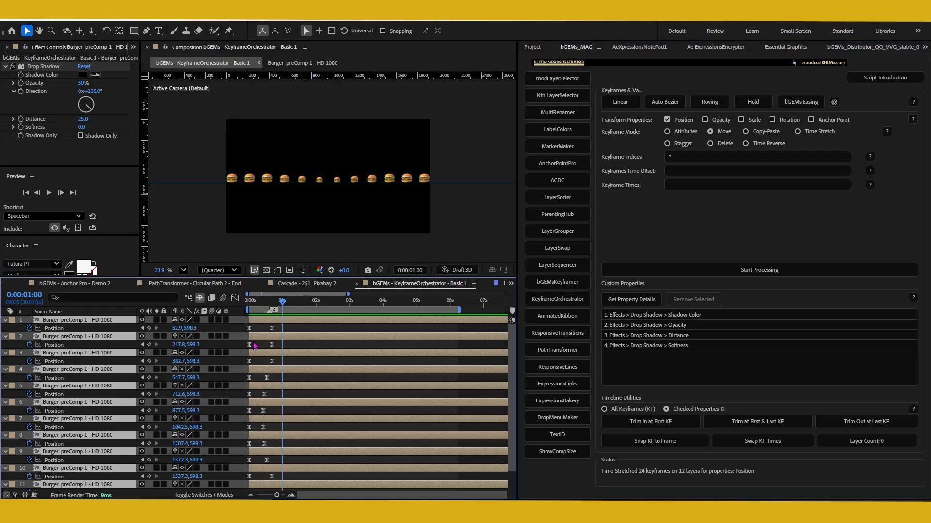
pyautogui.scroll(-2, 284, 393)
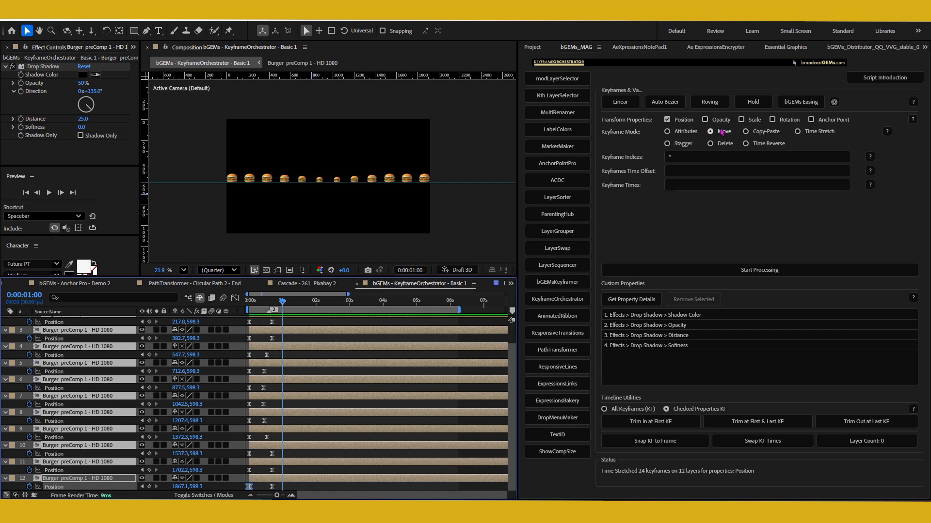
pyautogui.click(679, 155)
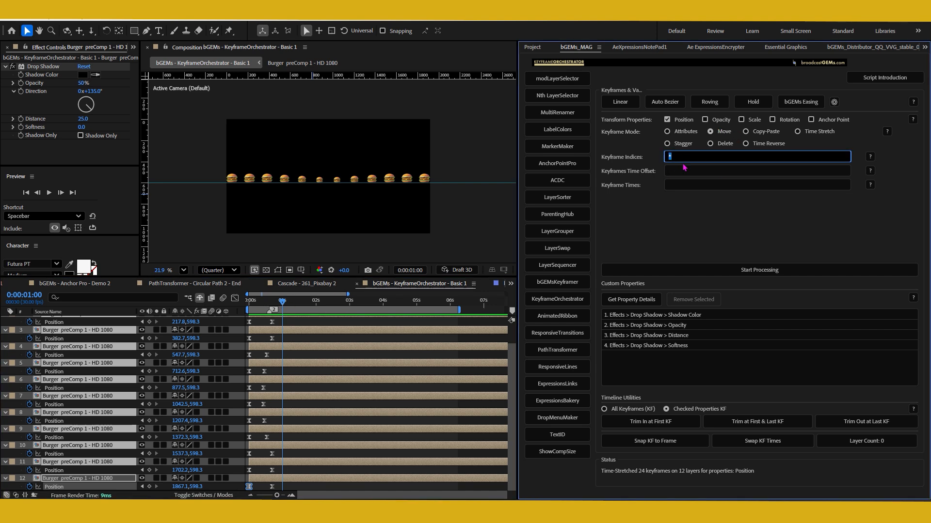
pyautogui.write('2')
pyautogui.click(673, 172)
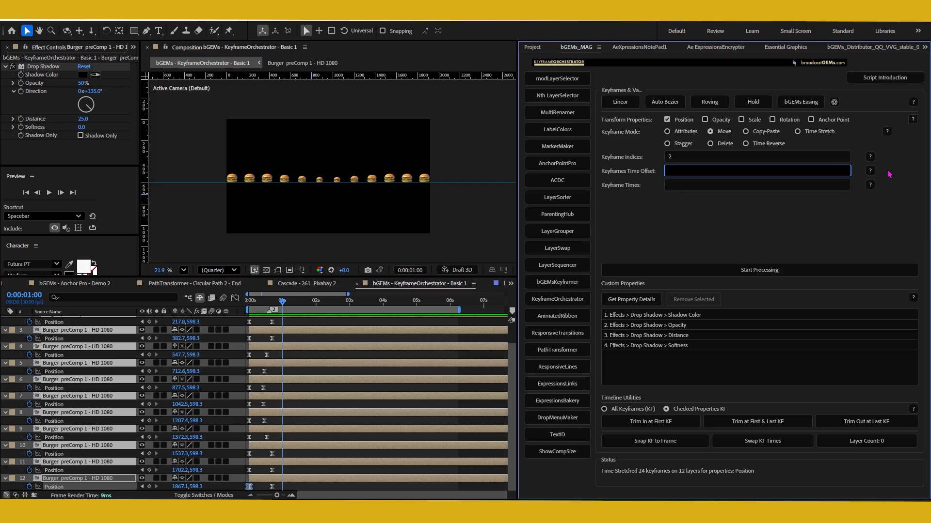
# - Read the Move mode Time Offset help on frame and timecode formats, highlight the examples, and close it
pyautogui.click(870, 172)
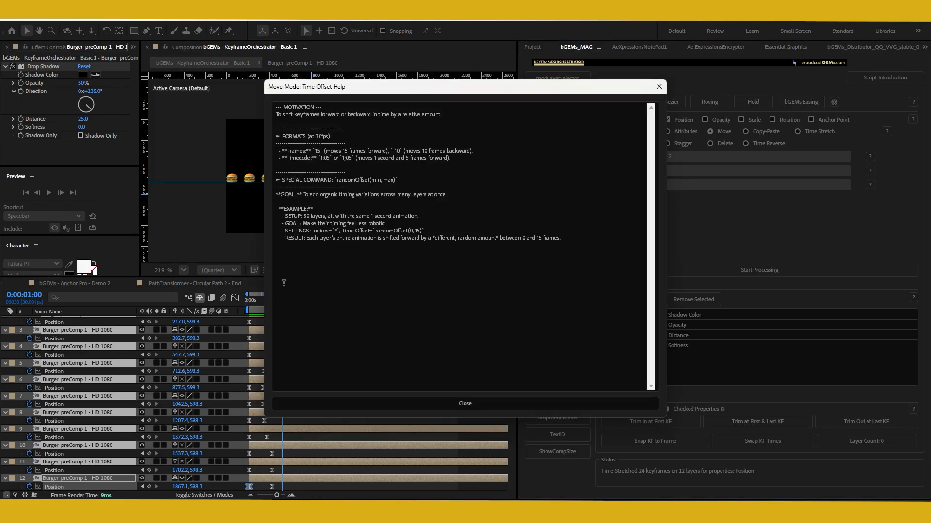
pyautogui.doubleClick(318, 151)
pyautogui.doubleClick(327, 158)
pyautogui.click(466, 404)
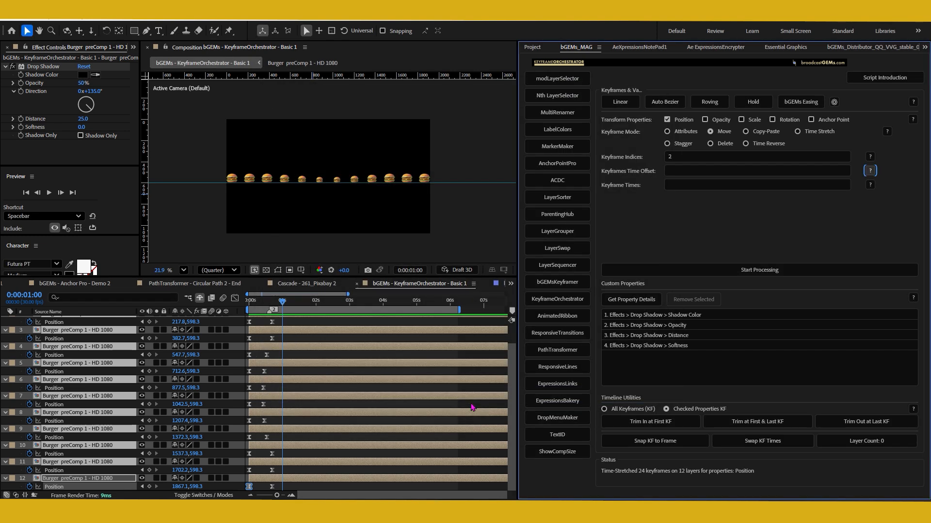
# - Read the Keyframe Times help on frame and timecode formats, highlight the property(k) and cti special commands, and close it
pyautogui.click(870, 185)
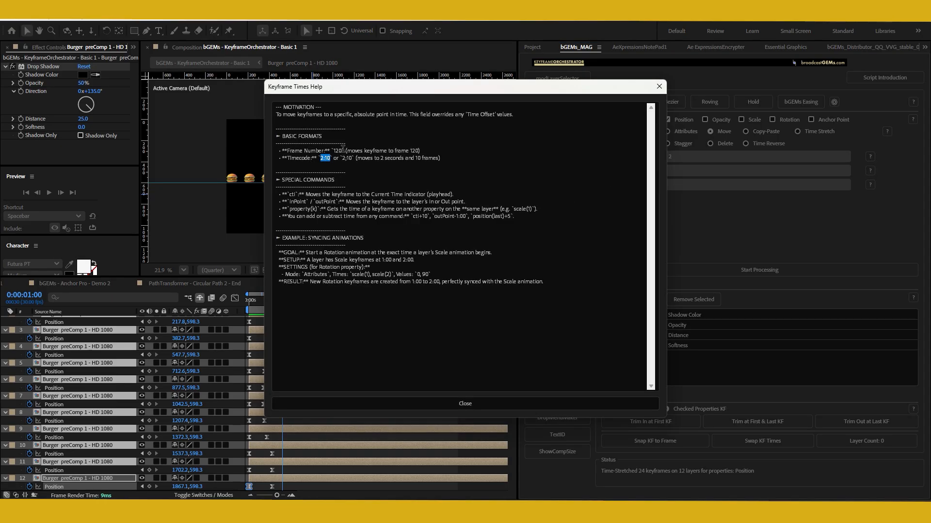
pyautogui.moveTo(335, 150); pyautogui.dragTo(346, 151)
pyautogui.moveTo(463, 87); pyautogui.dragTo(585, 222)
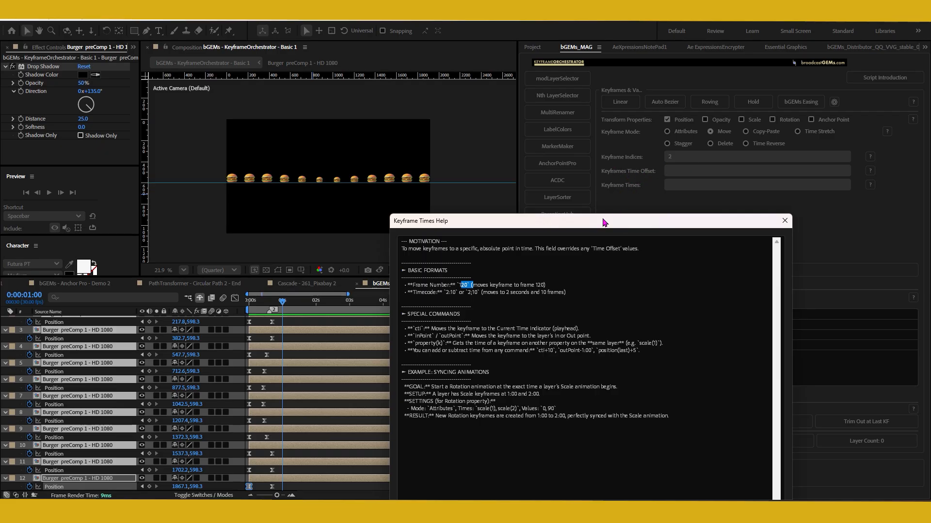
pyautogui.moveTo(603, 223); pyautogui.dragTo(564, 93)
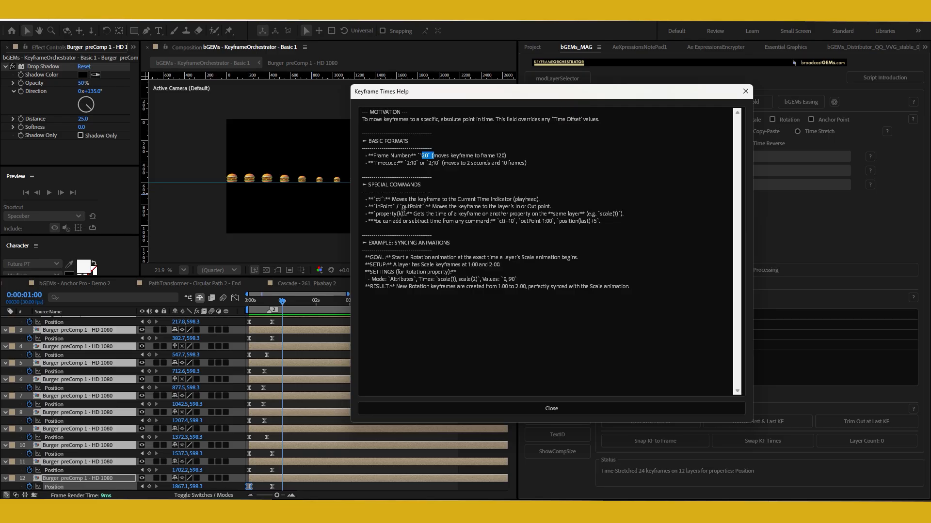
pyautogui.moveTo(403, 214); pyautogui.dragTo(375, 214)
pyautogui.moveTo(588, 98); pyautogui.dragTo(670, 96)
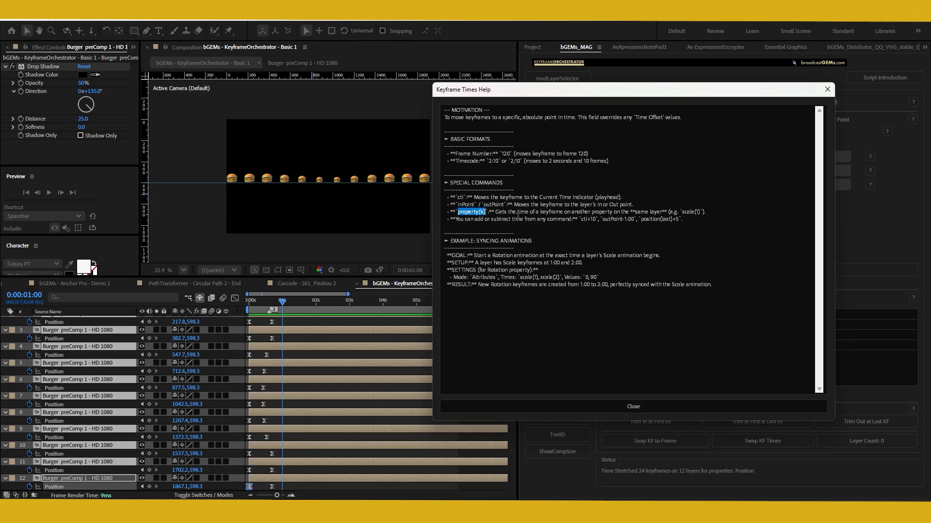
pyautogui.click(458, 204)
pyautogui.moveTo(459, 204)
pyautogui.mouseDown()
pyautogui.moveTo(503, 204)
pyautogui.moveTo(458, 197)
pyautogui.mouseUp()
pyautogui.moveTo(584, 98); pyautogui.dragTo(575, 292)
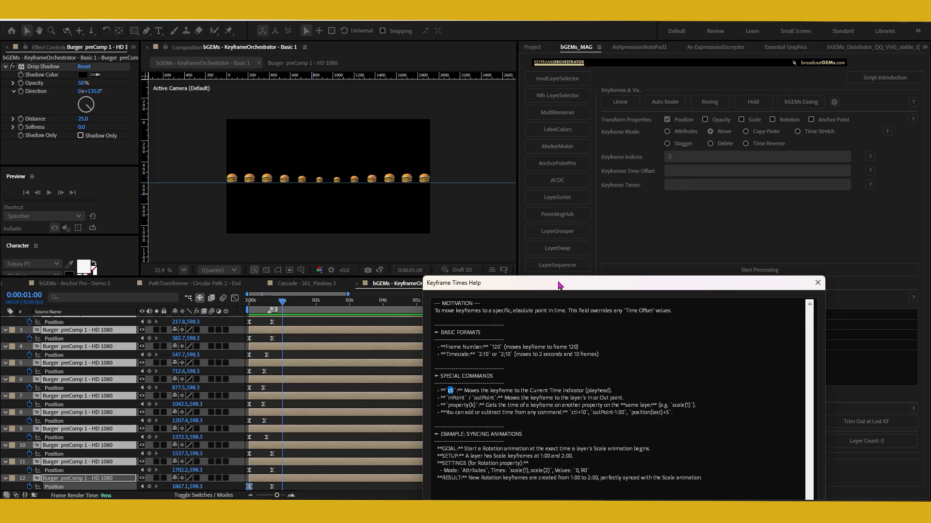
pyautogui.moveTo(558, 284); pyautogui.dragTo(523, 132)
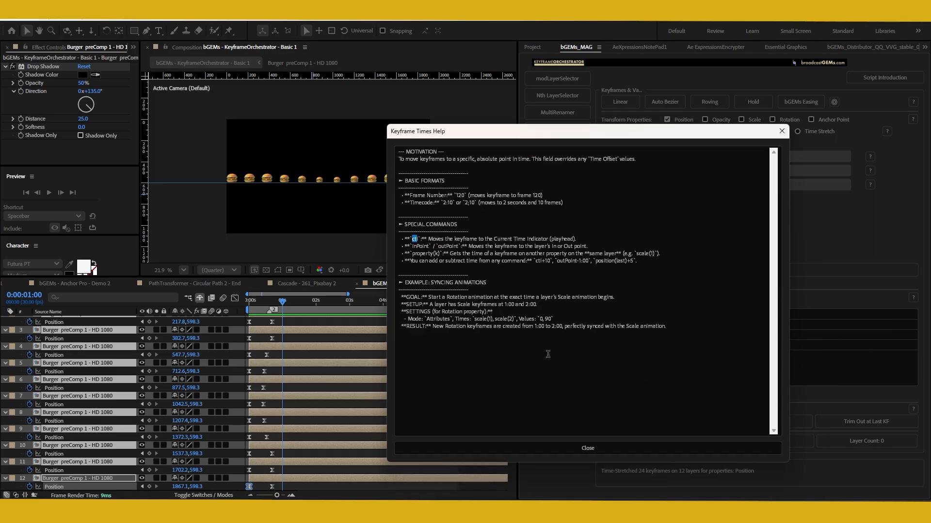
pyautogui.click(573, 451)
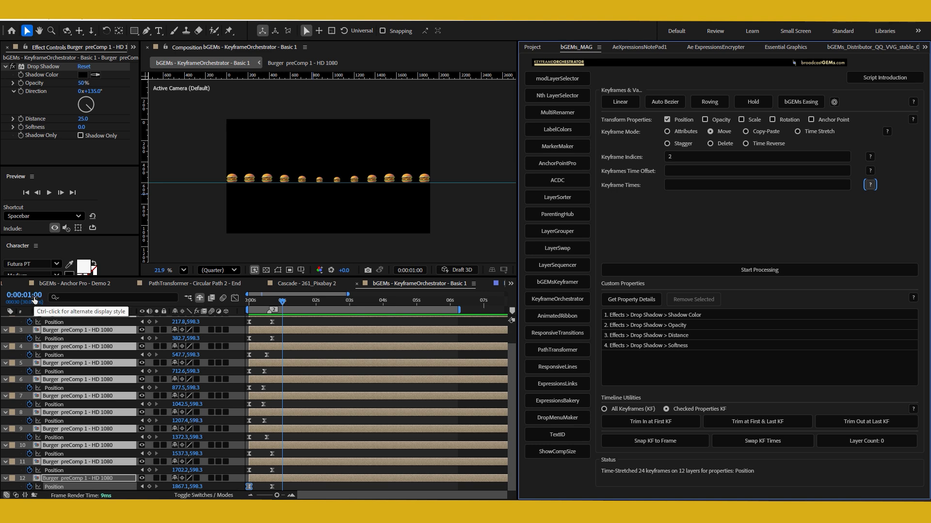
# - Move the second Position keyframe of all Burger layers to the playhead, using CTI as the Keyframe Times value
pyautogui.click(673, 184)
pyautogui.write('CTI')
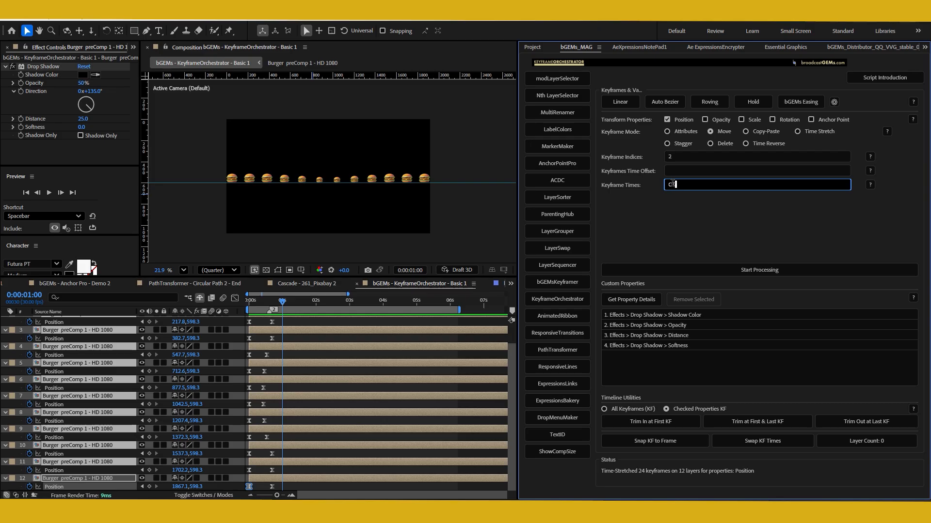
pyautogui.click(720, 273)
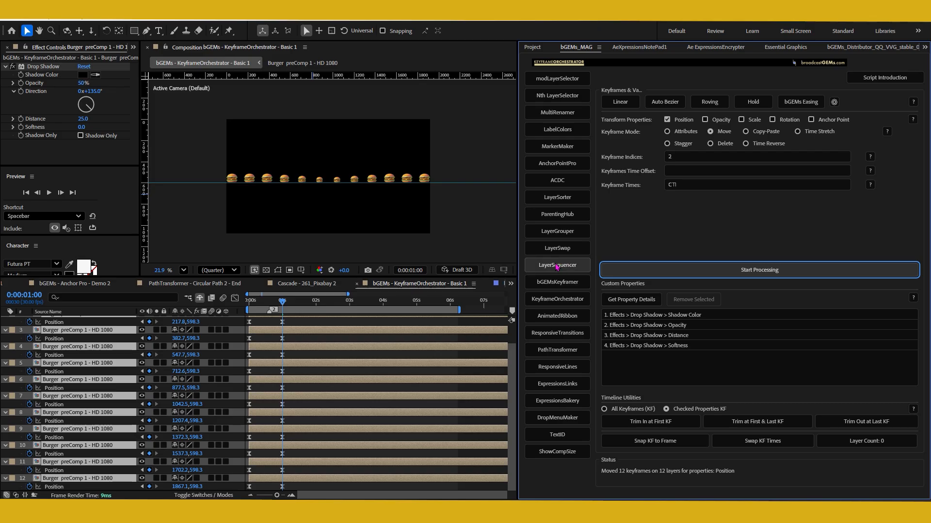
pyautogui.scroll(2, 296, 457)
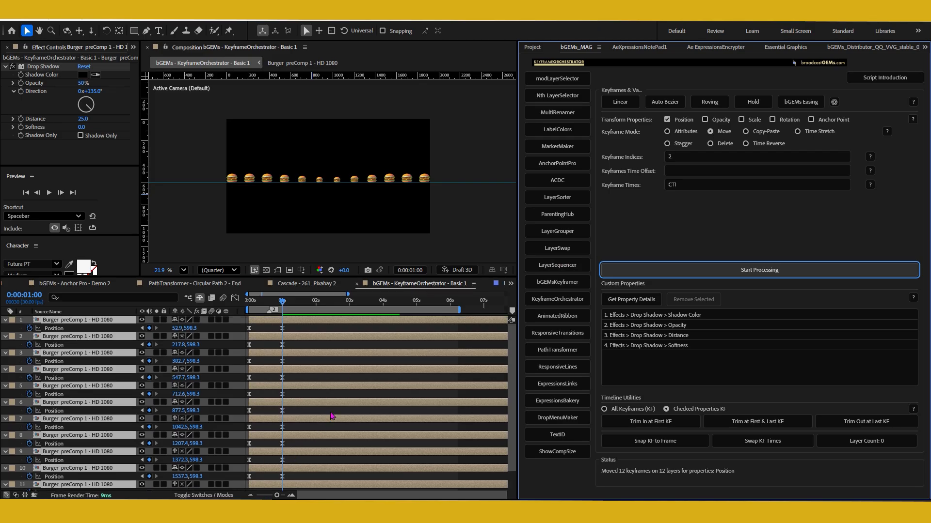
# - Undo the CTI move, set Keyframe Times to 1:00, and move the second Position keyframes there
pyautogui.click(696, 183)
pyautogui.doubleClick(697, 184)
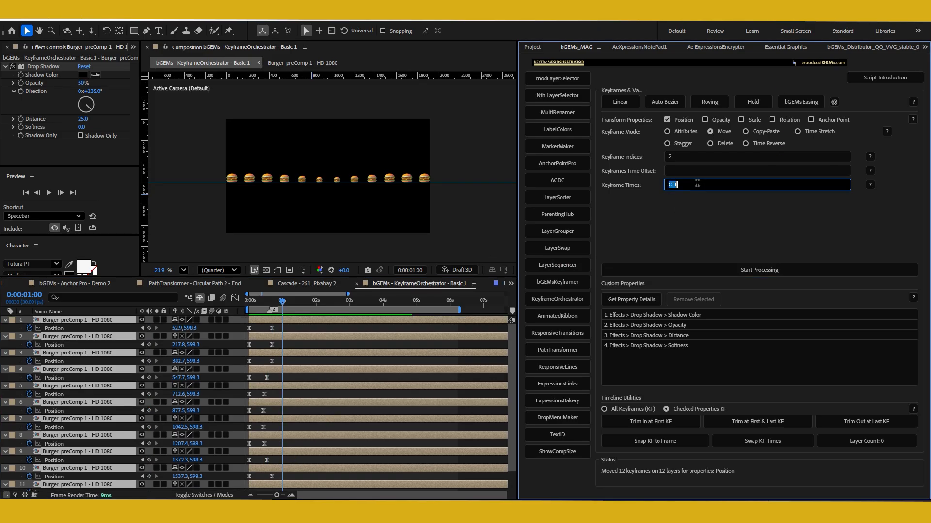
pyautogui.write('1:00')
pyautogui.click(719, 267)
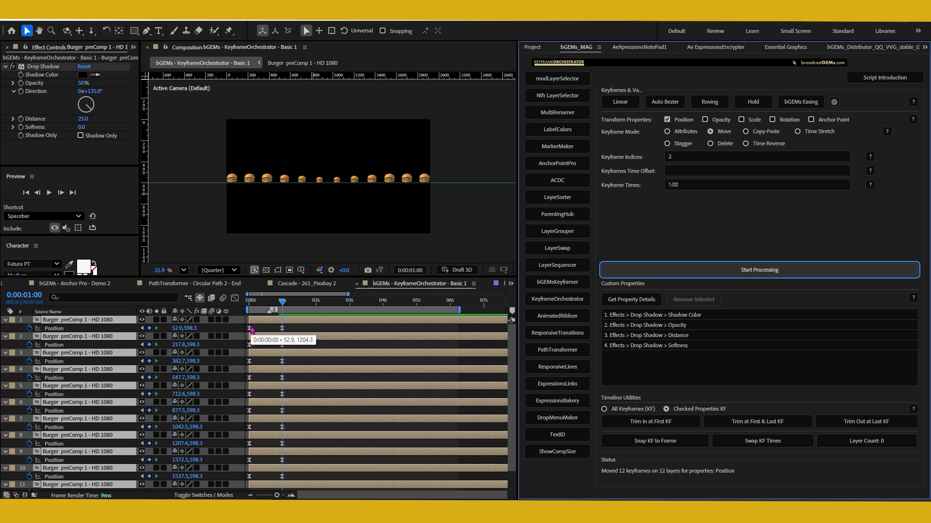
# - Preview the moved Position animation from 0:00:00:00
pyautogui.moveTo(281, 302); pyautogui.dragTo(247, 302)
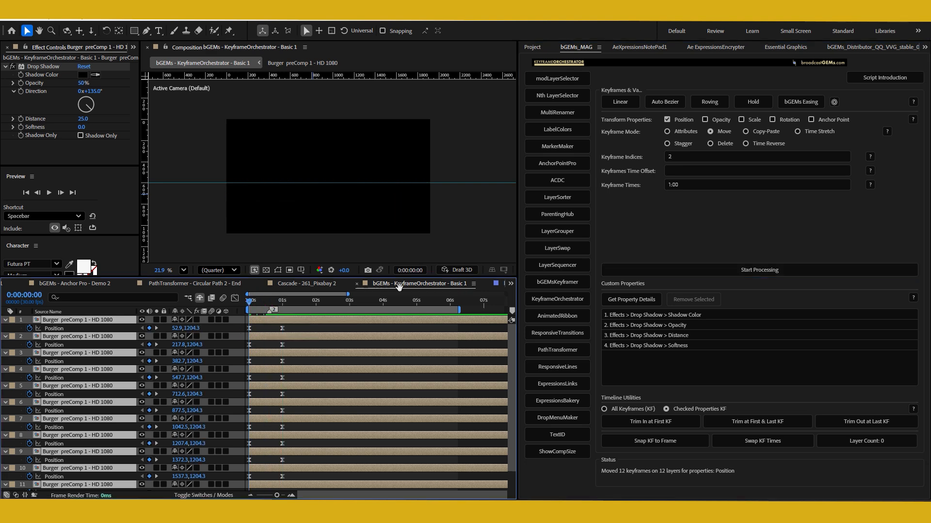
pyautogui.press('space')
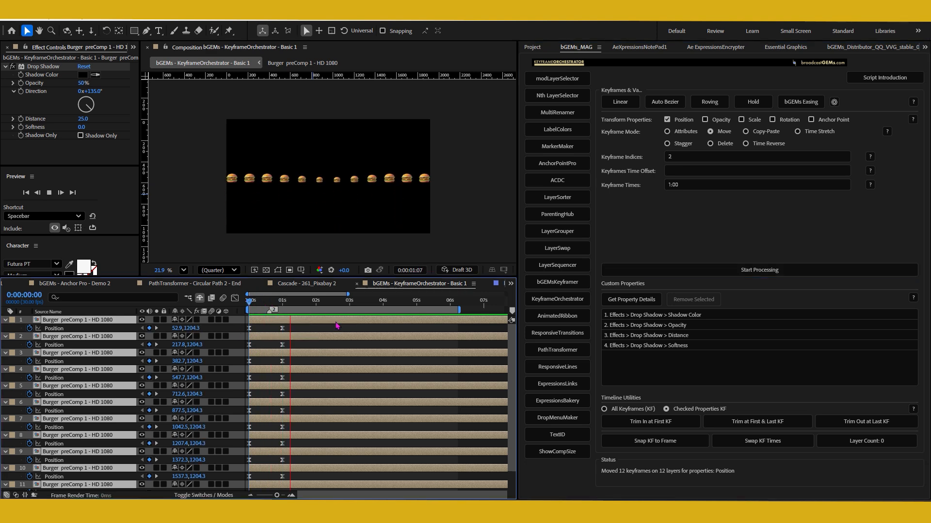
pyautogui.click(349, 302)
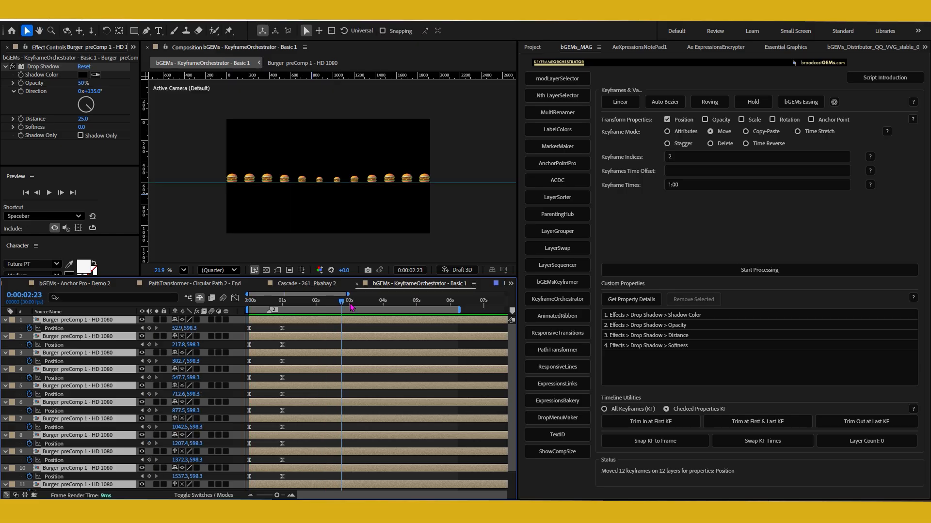
# - Place the playhead at 0:00:03:00 and switch the keyframe mode to Copy-Paste
pyautogui.moveTo(349, 304); pyautogui.dragTo(351, 306)
pyautogui.moveTo(250, 301); pyautogui.dragTo(285, 311)
pyautogui.moveTo(285, 311); pyautogui.dragTo(351, 321)
pyautogui.click(729, 154)
pyautogui.click(765, 134)
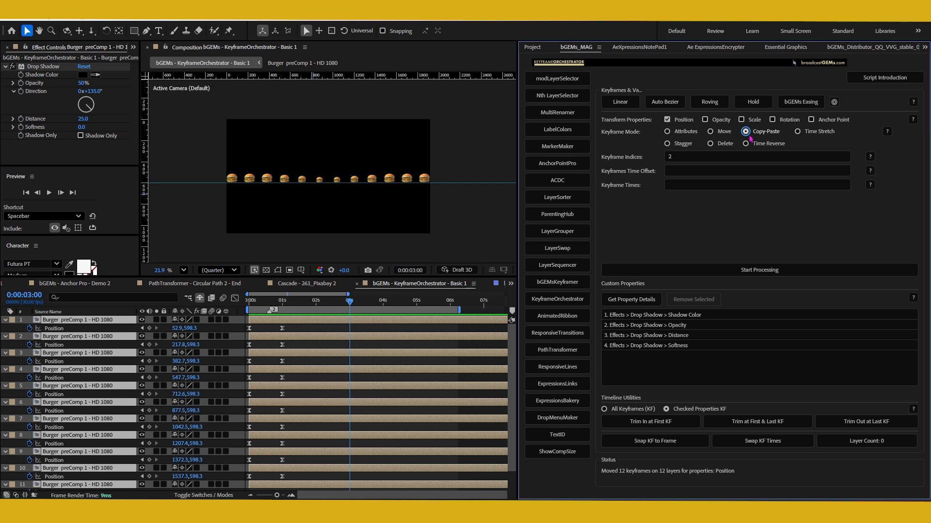
# - Copy Position keyframes 2,1 on all Burger layers and paste them at the Keyframe Times CTI,CTI + 1:00
pyautogui.click(689, 156)
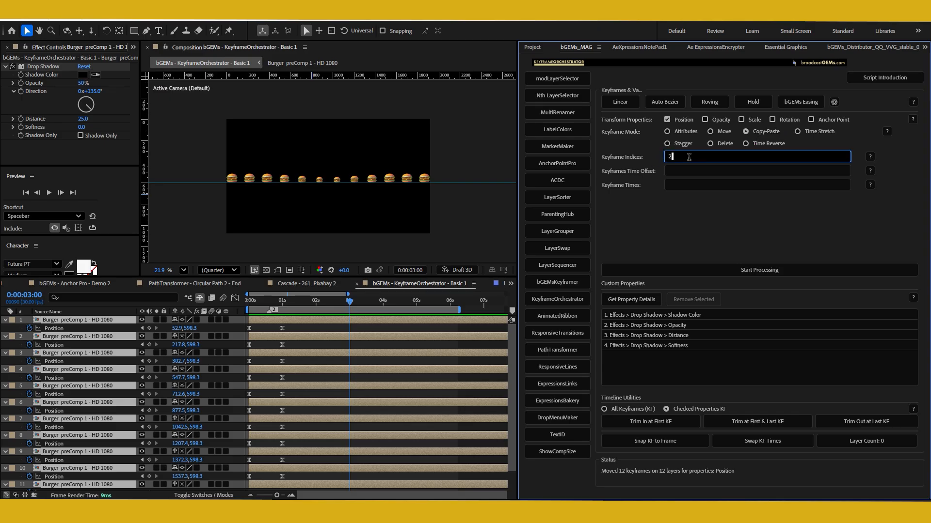
pyautogui.write(',2')
pyautogui.press('BackSpace')
pyautogui.click(685, 185)
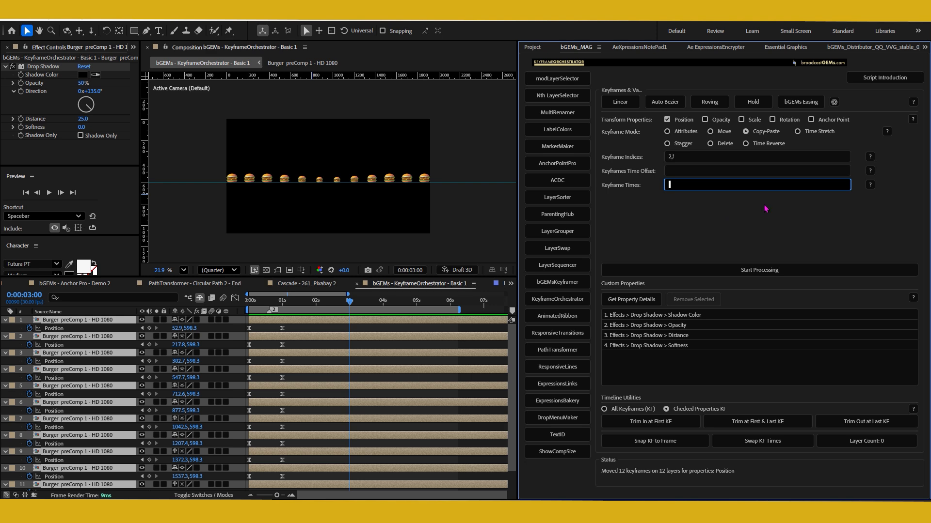
pyautogui.write('CTI,')
pyautogui.click(725, 158)
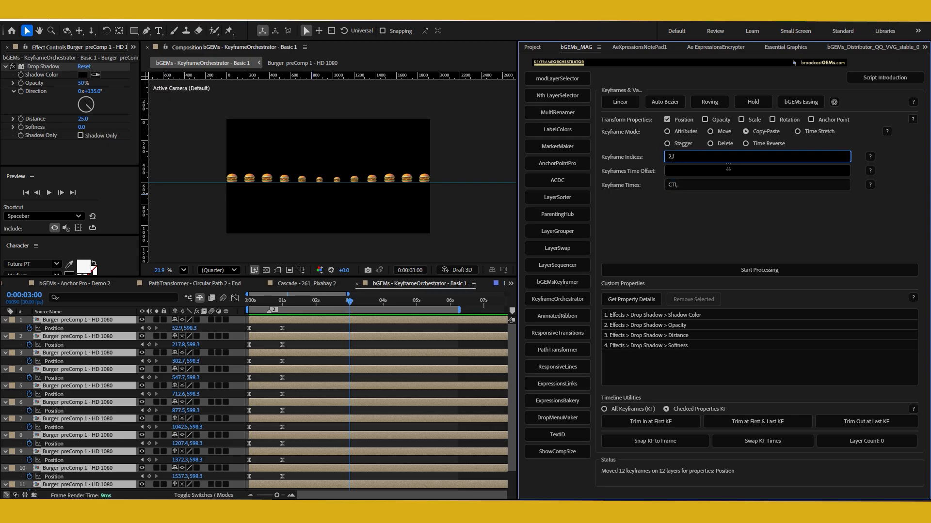
pyautogui.click(708, 185)
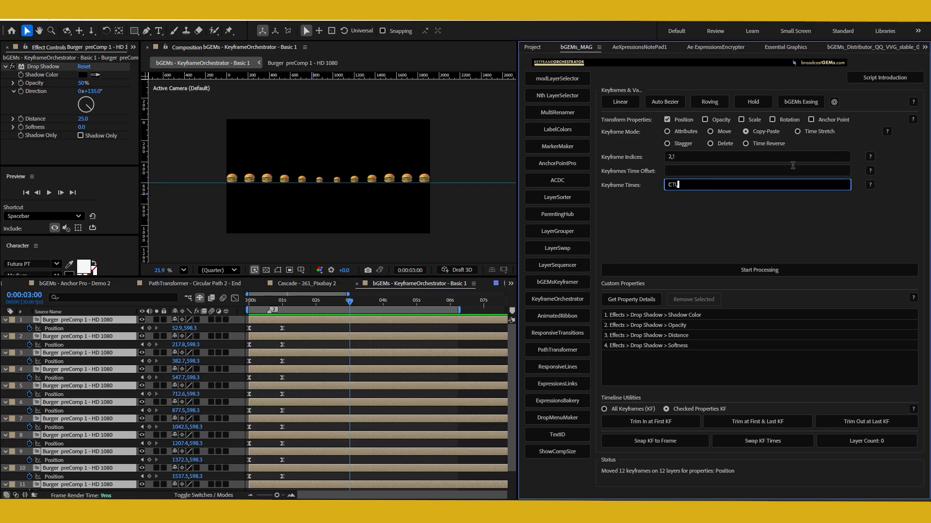
pyautogui.write('CTI + 1:00')
pyautogui.click(722, 273)
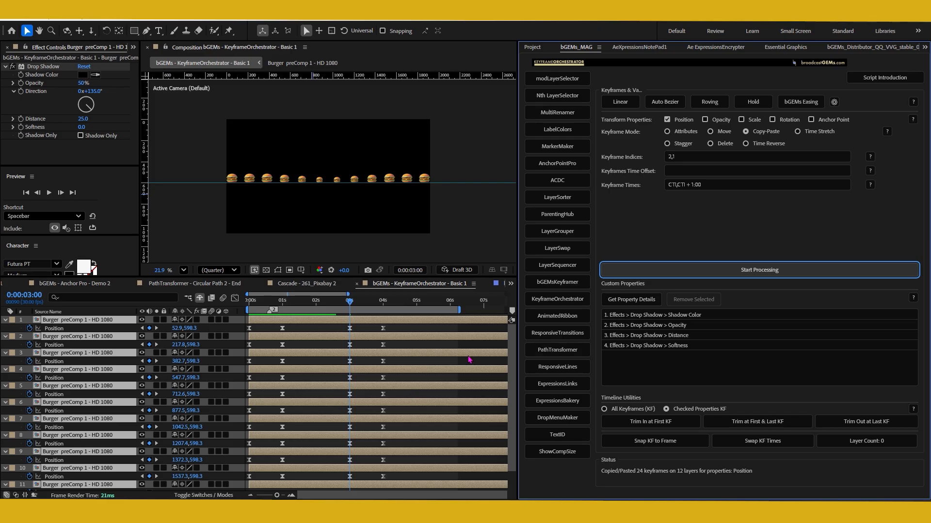
# - Preview the animation twice from 0:00:00:00 to check the pasted exit keyframes
pyautogui.moveTo(332, 301); pyautogui.dragTo(214, 311)
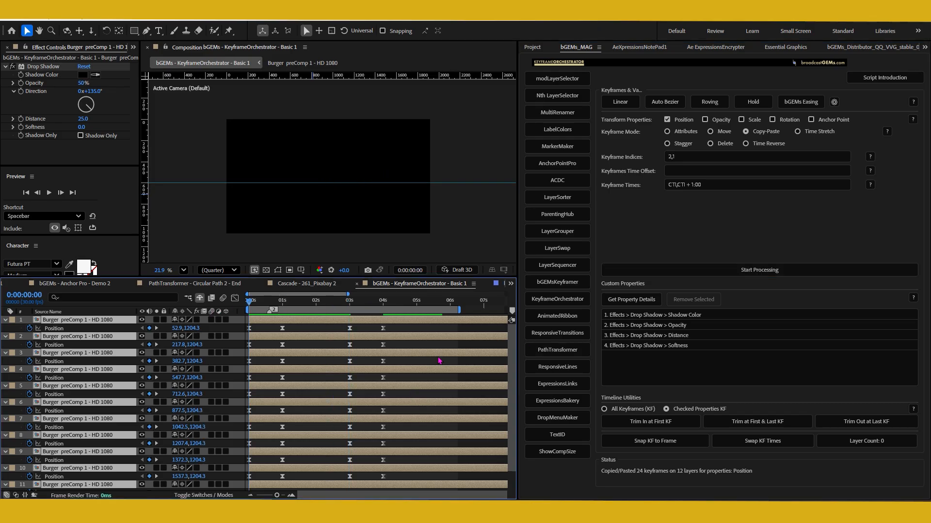
pyautogui.press('space')
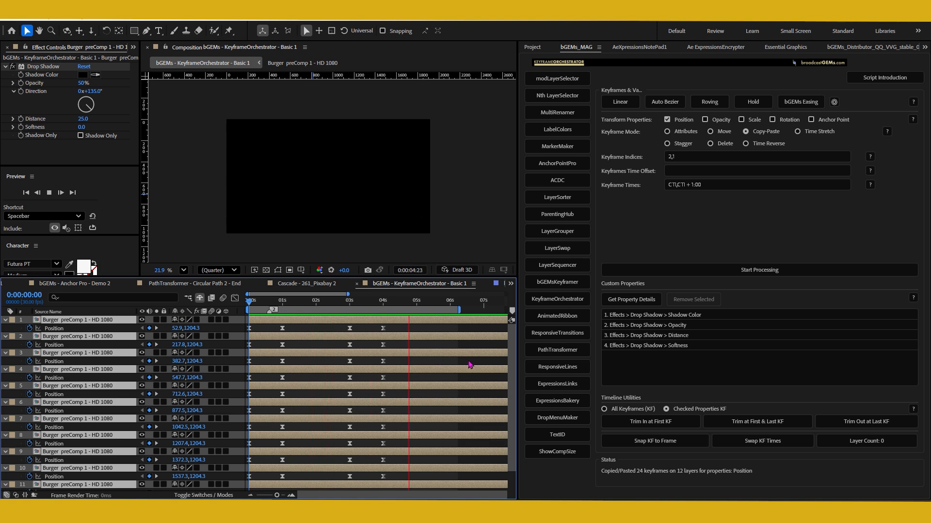
pyautogui.click(406, 302)
pyautogui.press('Home')
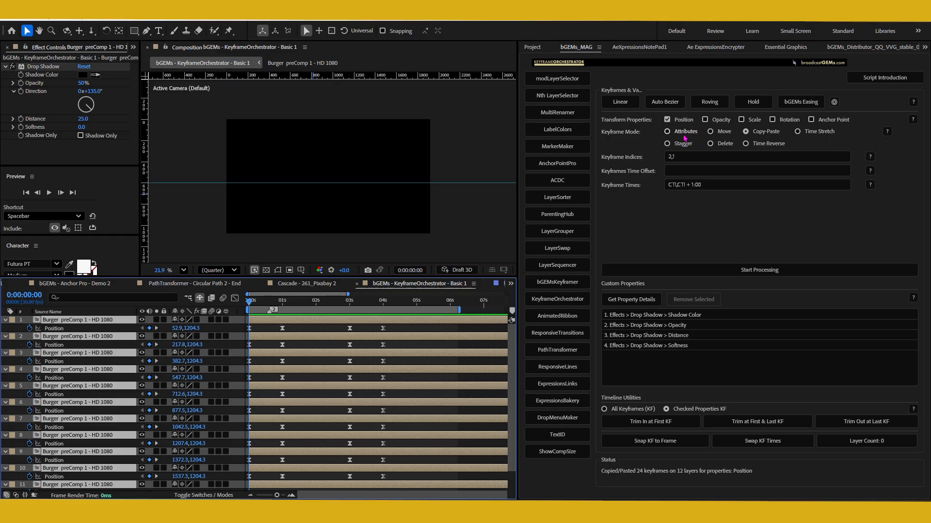
pyautogui.press('space')
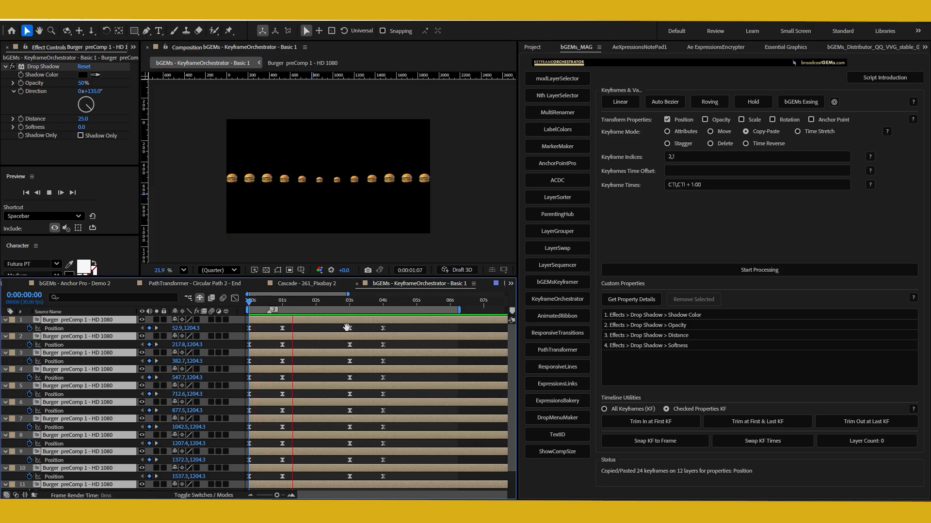
pyautogui.press('space')
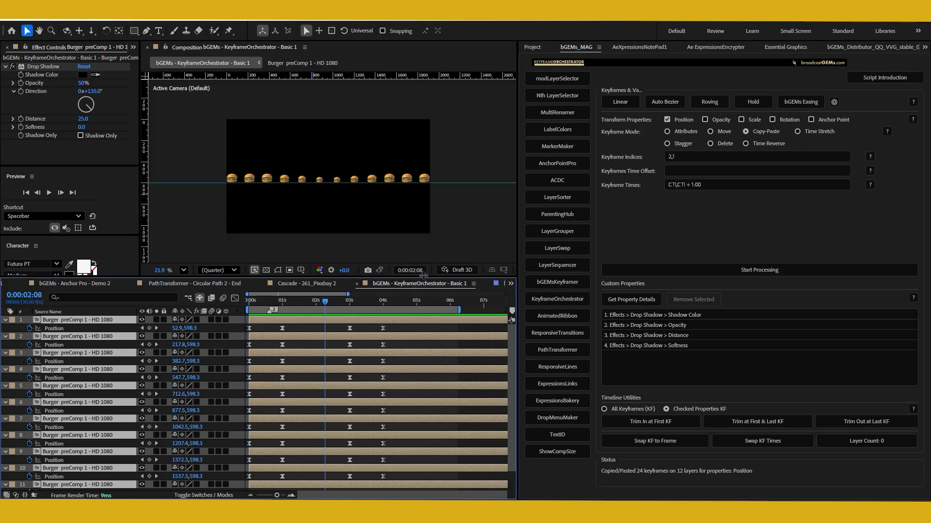
# - Make Scale the only checked transform property, enlarge the timeline area, and set the Keyframe Indices to 1,2
pyautogui.click(753, 120)
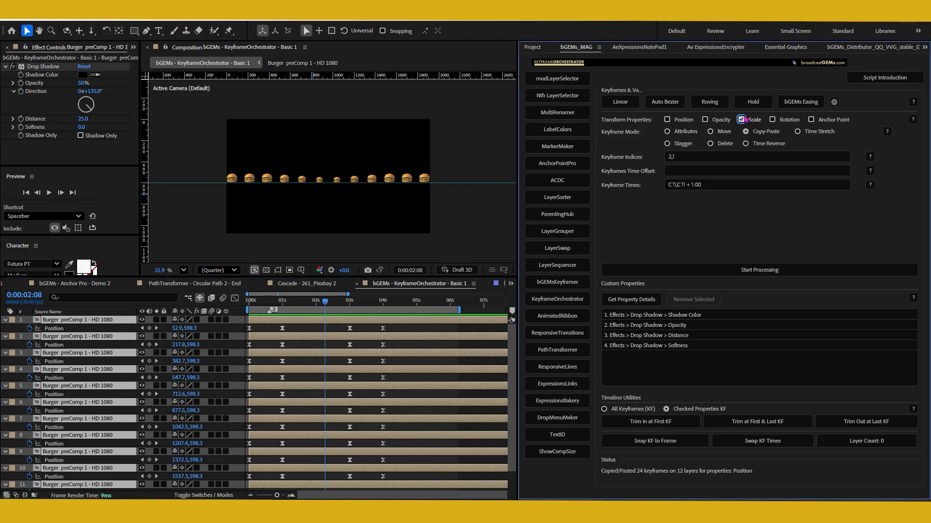
pyautogui.moveTo(413, 277); pyautogui.dragTo(412, 221)
pyautogui.click(676, 157)
pyautogui.doubleClick(676, 158)
pyautogui.write('1,2')
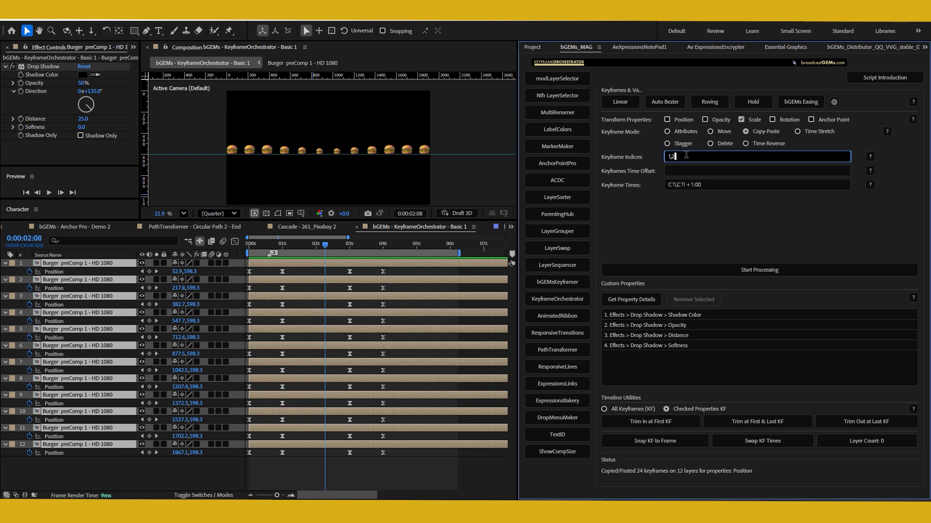
# - Switch to Attributes mode and read its Keyframe Times help on creating new keyframes for static properties
pyautogui.click(682, 135)
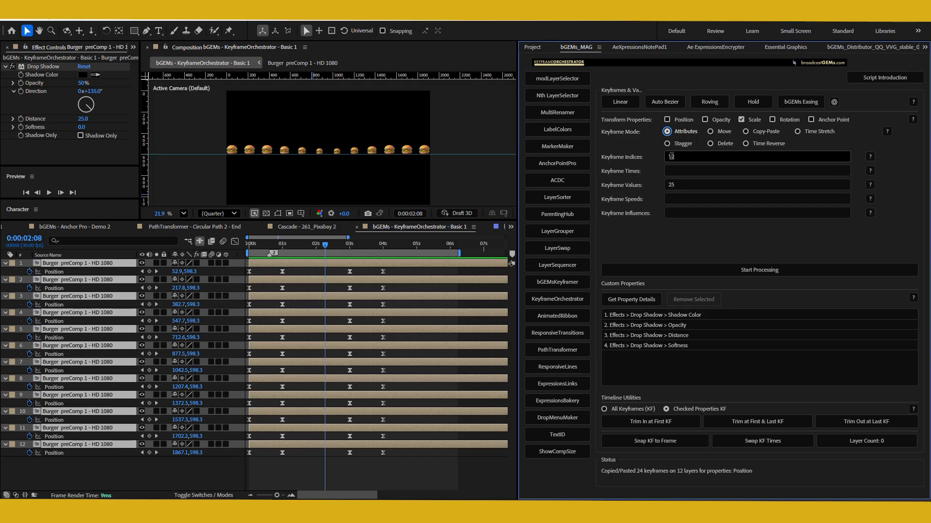
pyautogui.click(673, 170)
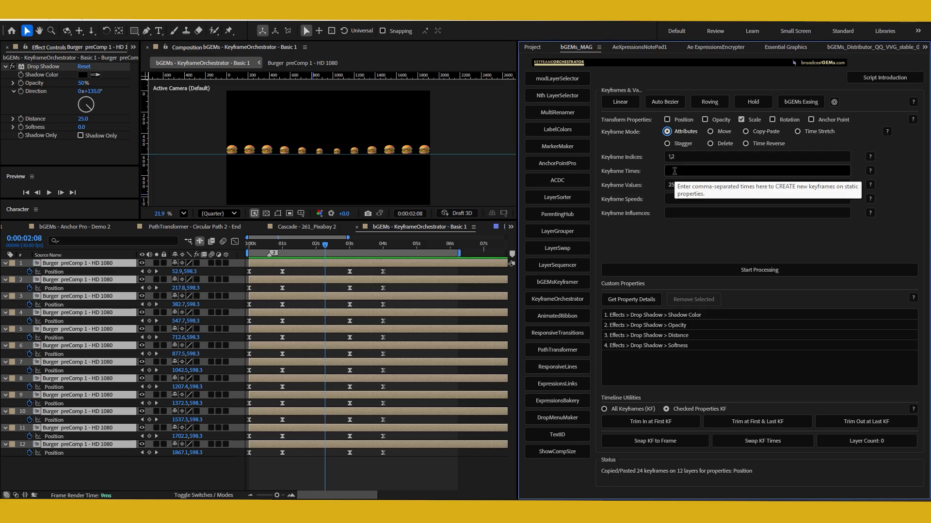
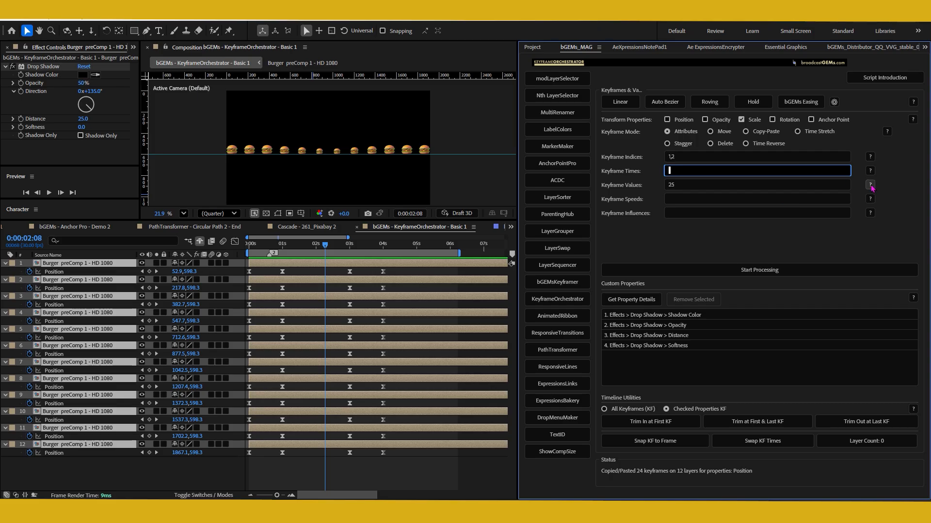
pyautogui.click(870, 172)
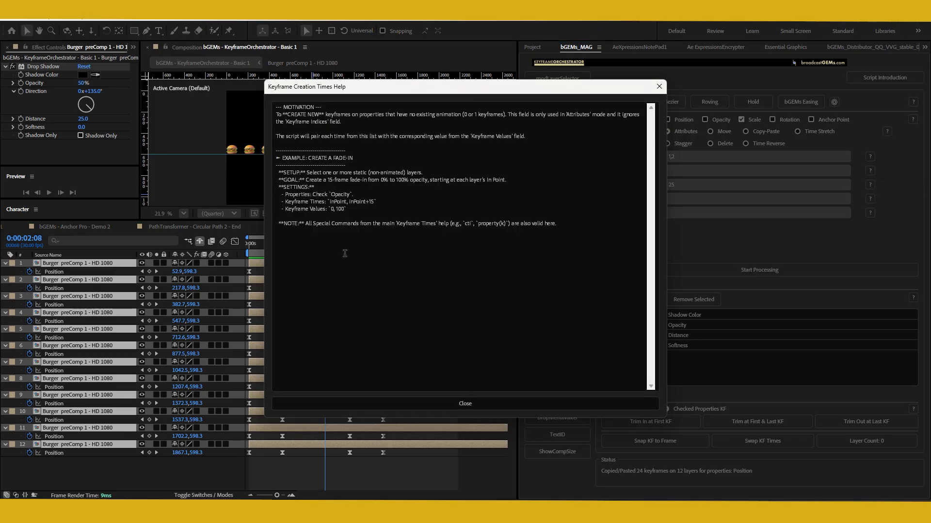
pyautogui.moveTo(576, 88); pyautogui.dragTo(491, 181)
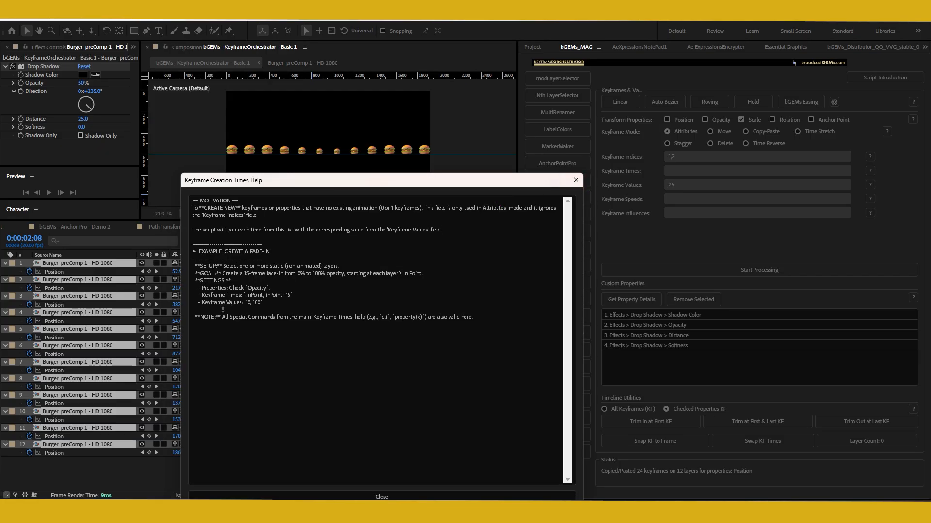
pyautogui.click(576, 180)
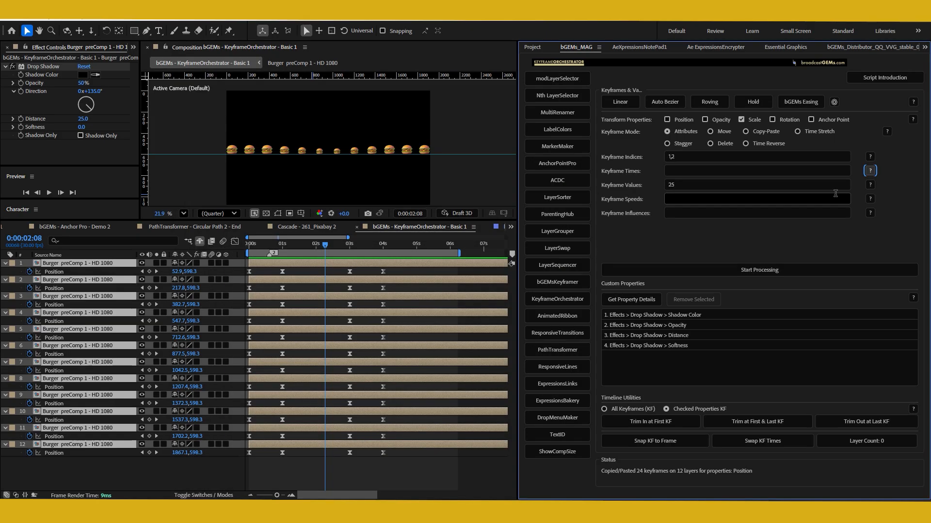
# - In Move mode, read the Keyframe Times help on special commands and copy the property(k) text from it
pyautogui.click(724, 132)
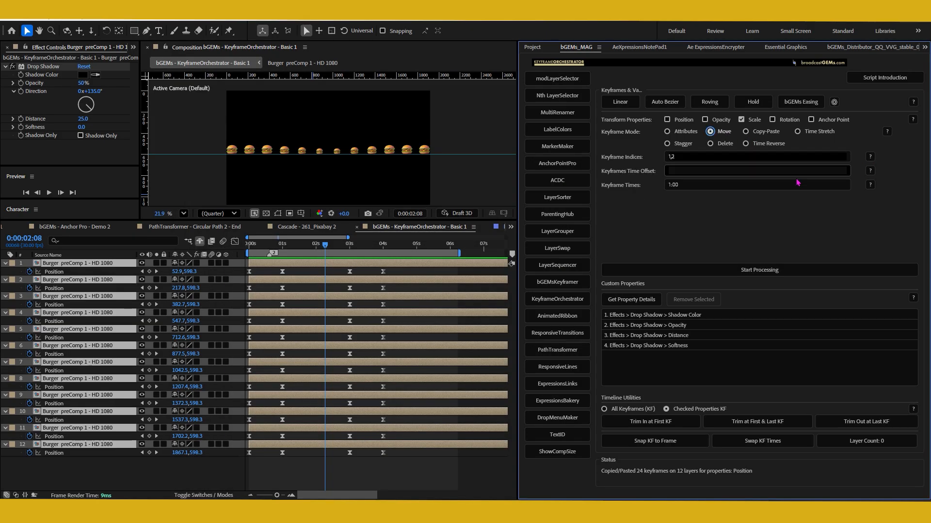
pyautogui.click(870, 186)
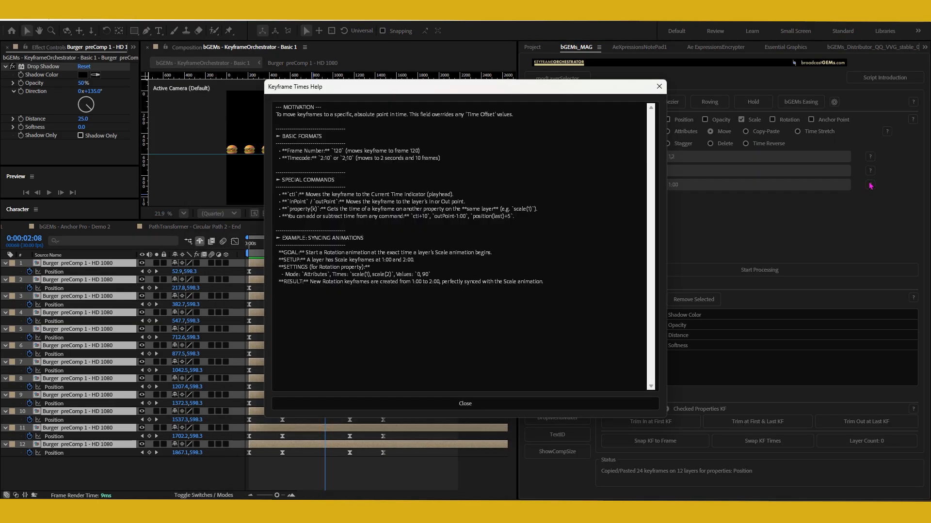
pyautogui.moveTo(317, 209); pyautogui.dragTo(289, 209)
pyautogui.hotkey('ctrl', 'c')
pyautogui.click(480, 405)
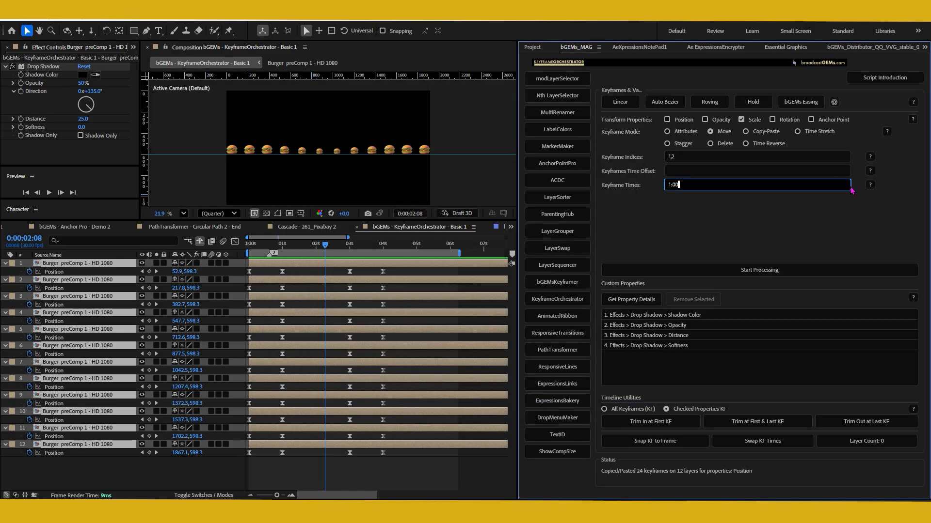
pyautogui.click(870, 185)
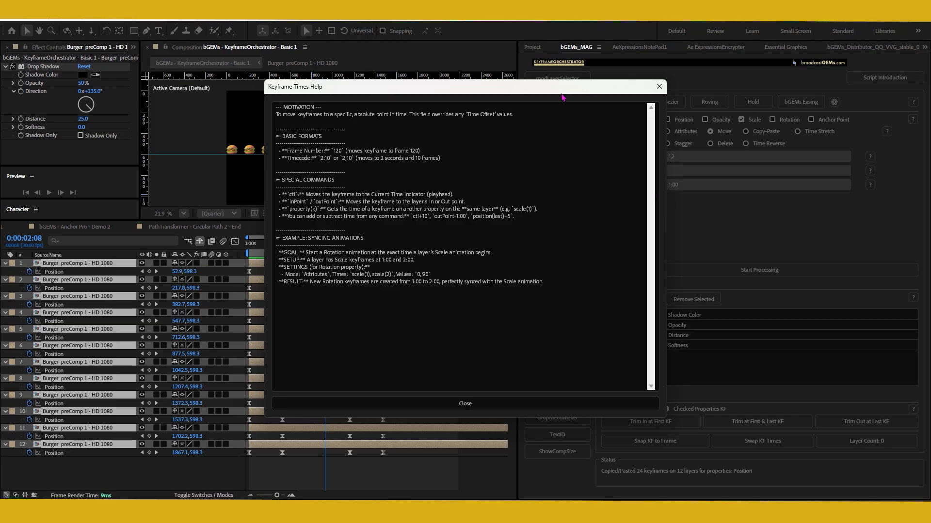
pyautogui.moveTo(594, 94); pyautogui.dragTo(505, 123)
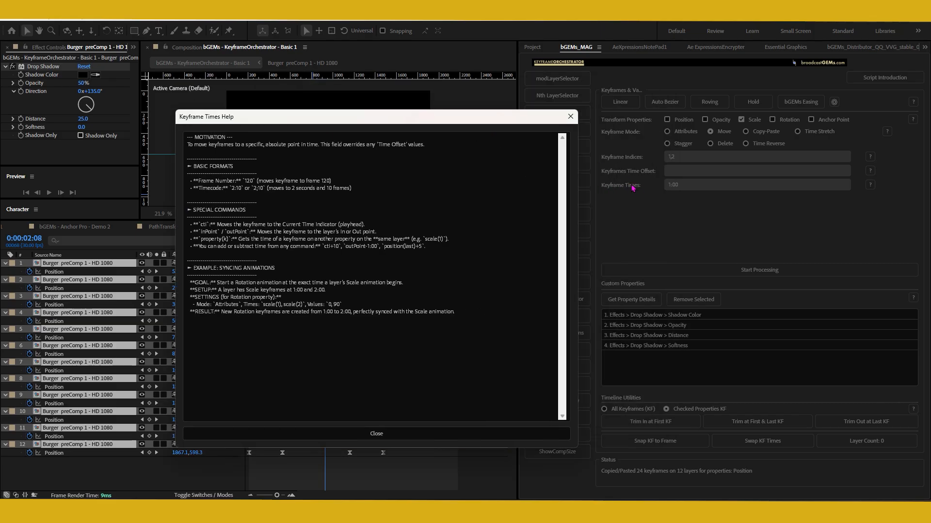
pyautogui.click(571, 117)
# - Return to Attributes mode and read the Keyframe Times help on pairing creation times with values
pyautogui.click(685, 131)
pyautogui.click(687, 183)
pyautogui.click(684, 171)
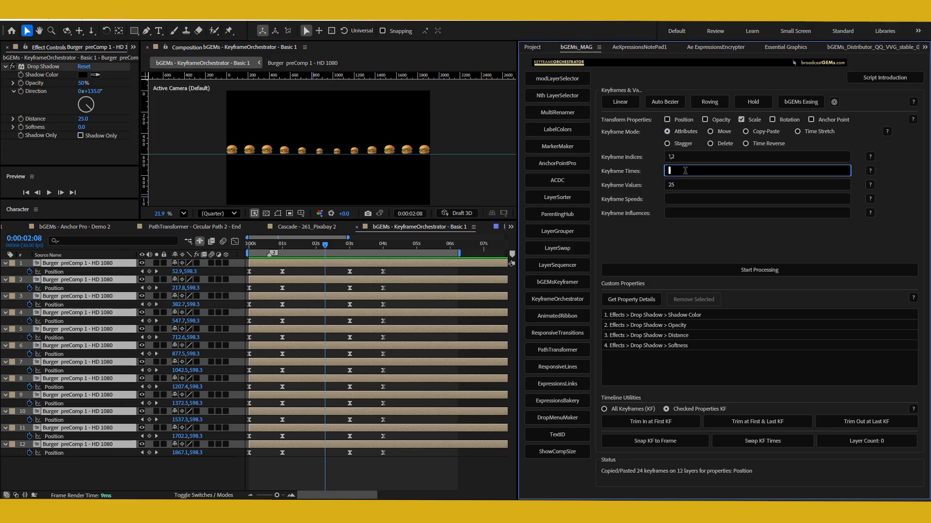
pyautogui.click(870, 171)
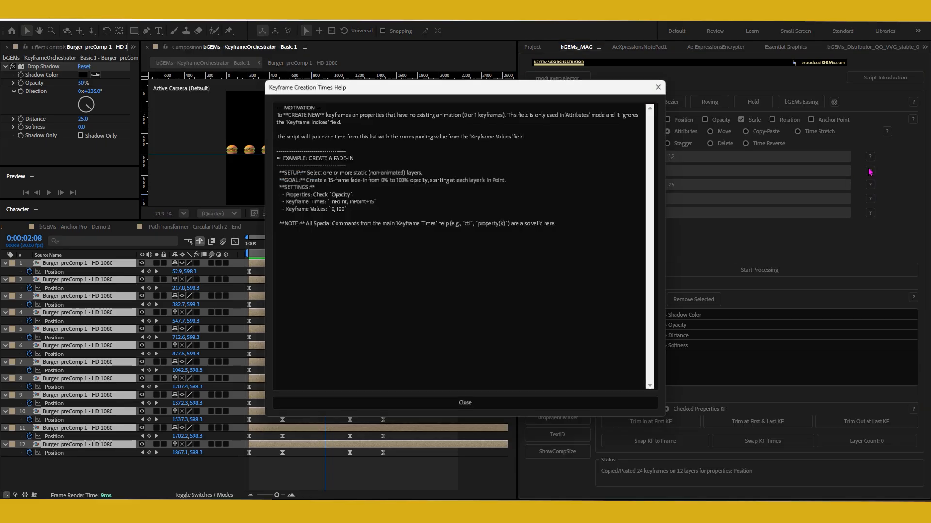
pyautogui.click(659, 86)
# - Set the Keyframe Times to position(1),position(2), so new Scale keyframes match the first two Position keyframes
pyautogui.click(677, 171)
pyautogui.hotkey('ctrl', 'v')
pyautogui.hotkey('ctrl', 'a')
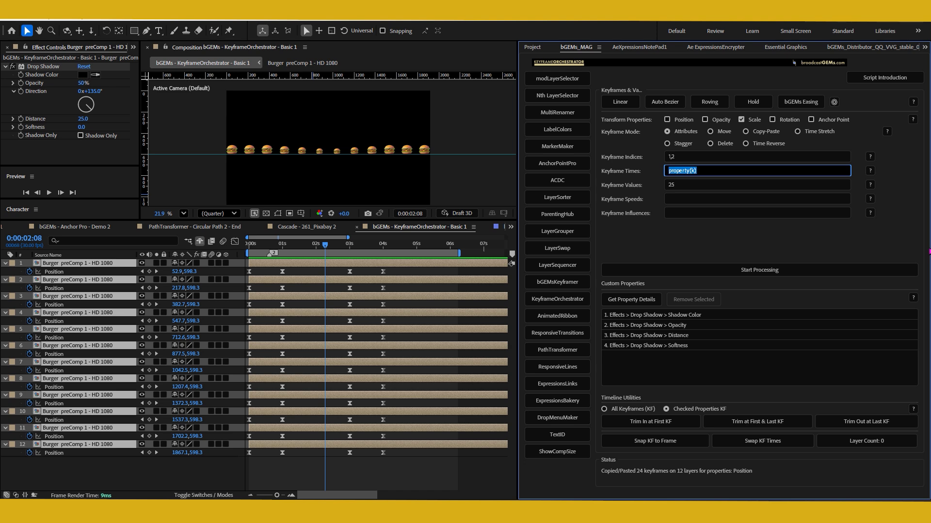
pyautogui.write('position(),')
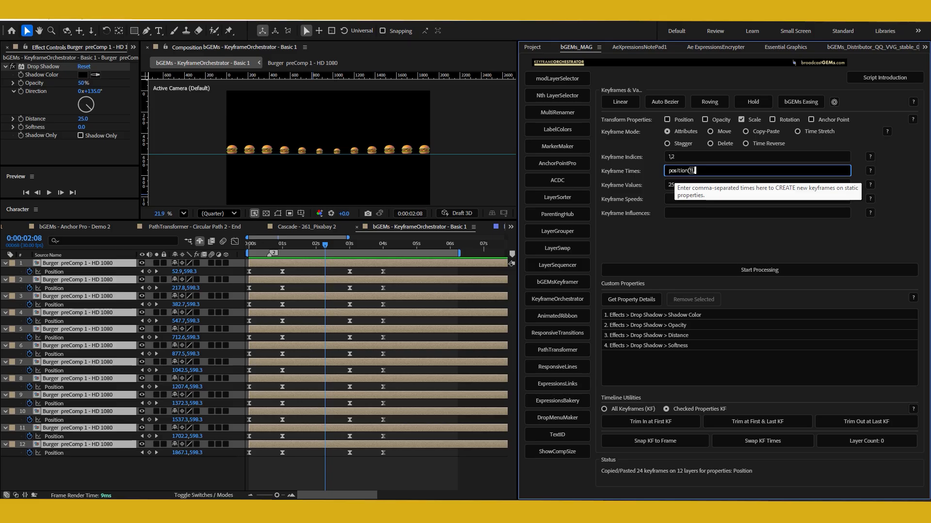
pyautogui.moveTo(694, 171); pyautogui.dragTo(649, 169)
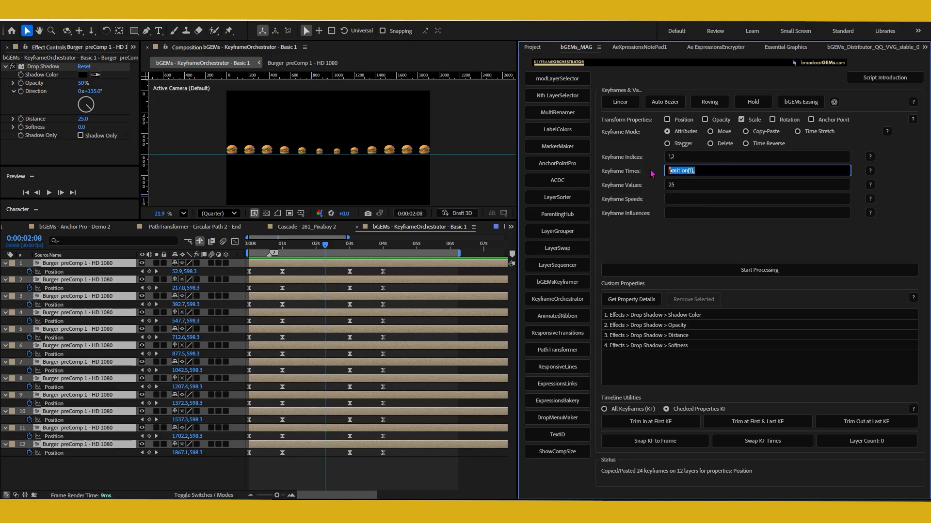
pyautogui.hotkey('ctrl', 'c')
pyautogui.press('End')
pyautogui.hotkey('ctrl', 'v')
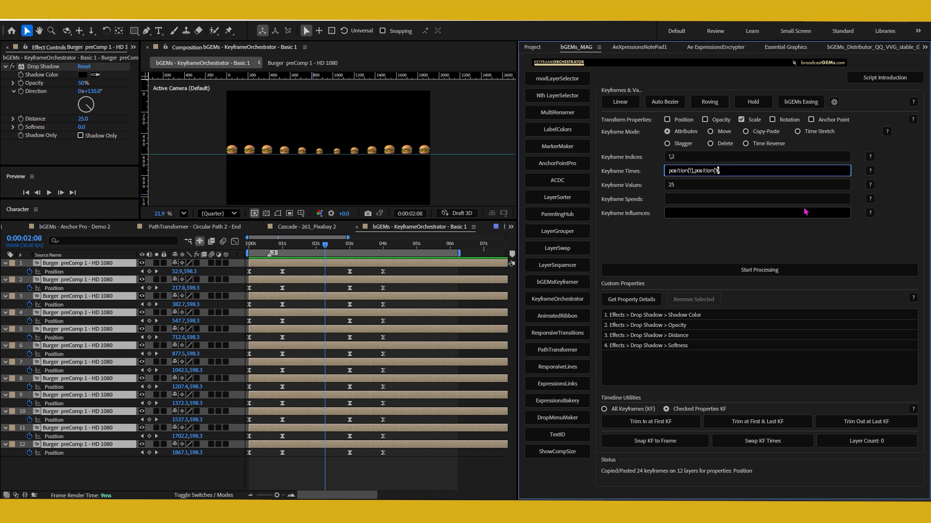
pyautogui.write('2')
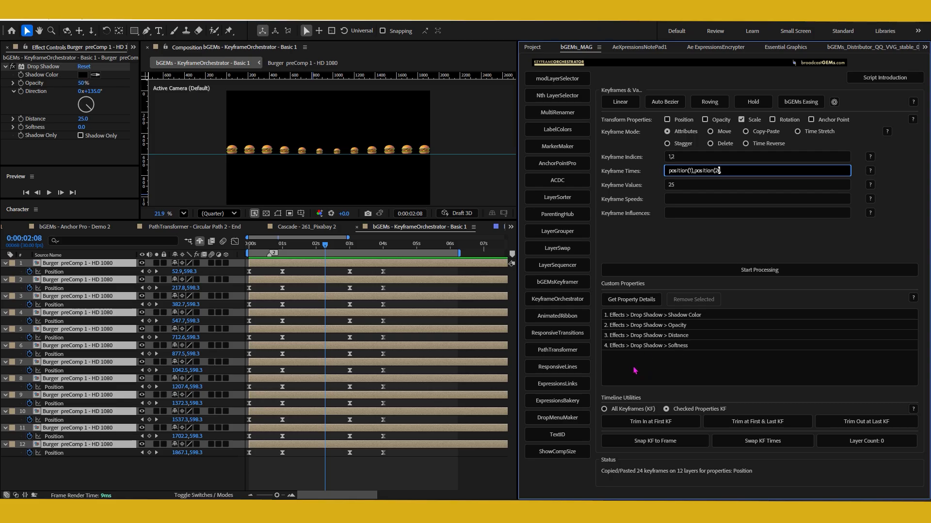
# - Read the Custom Properties help and the help for creating keyframes at specific times
pyautogui.click(913, 298)
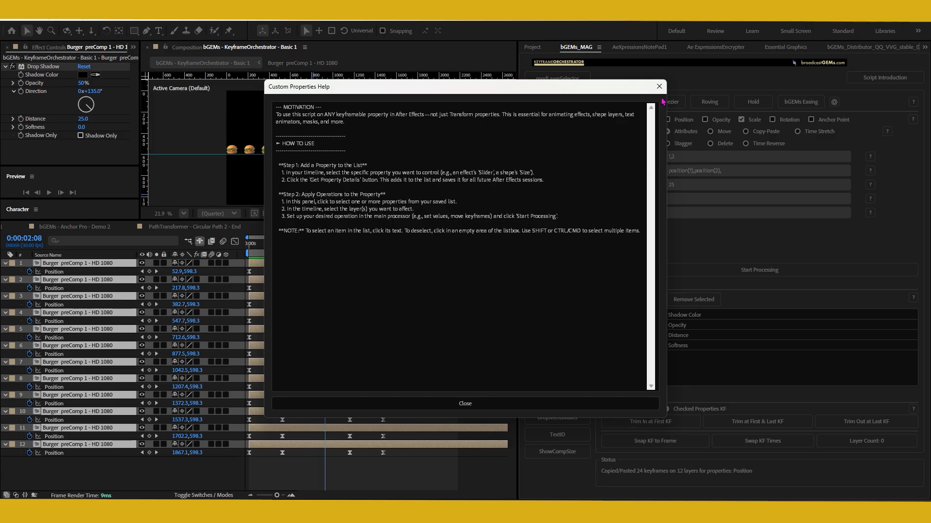
pyautogui.click(659, 87)
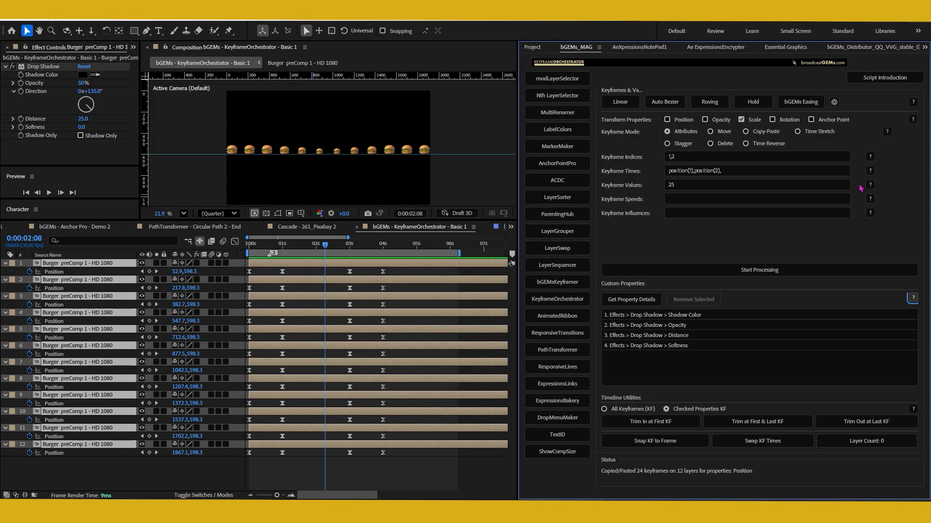
pyautogui.click(870, 171)
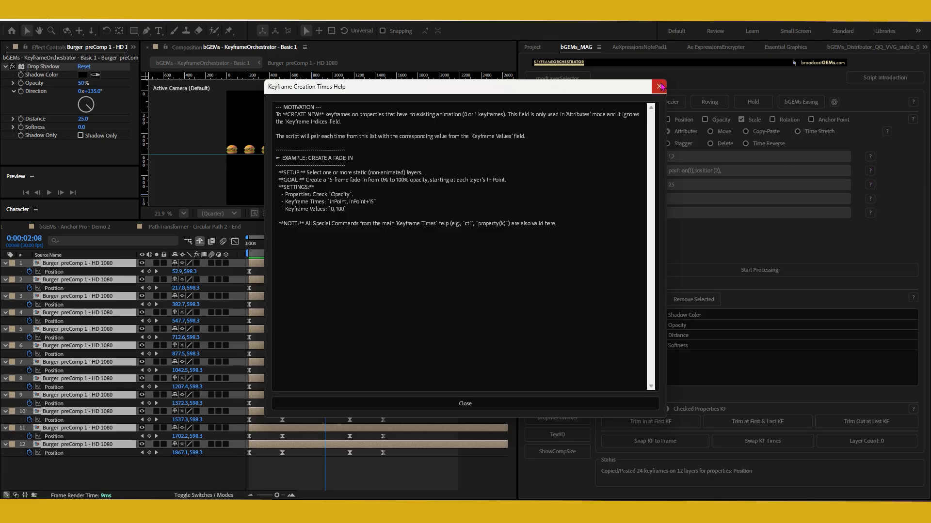
pyautogui.click(659, 87)
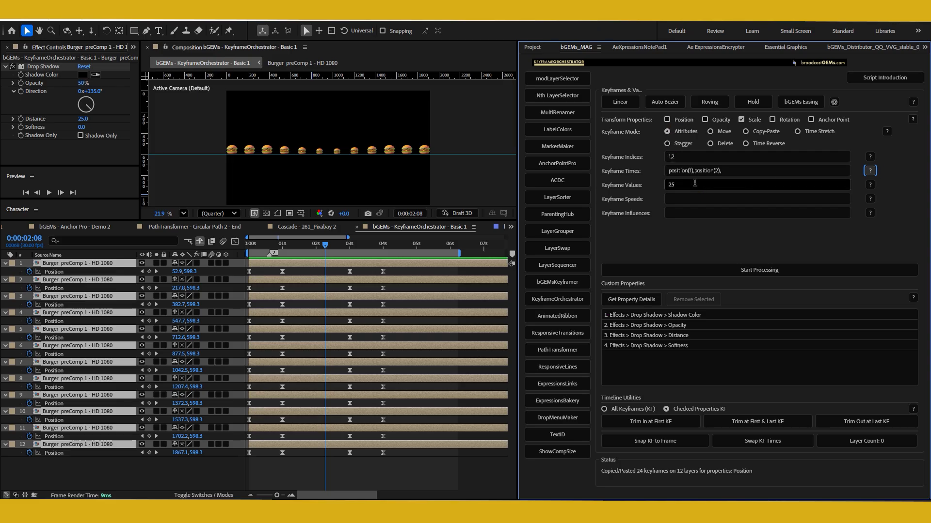
pyautogui.doubleClick(695, 183)
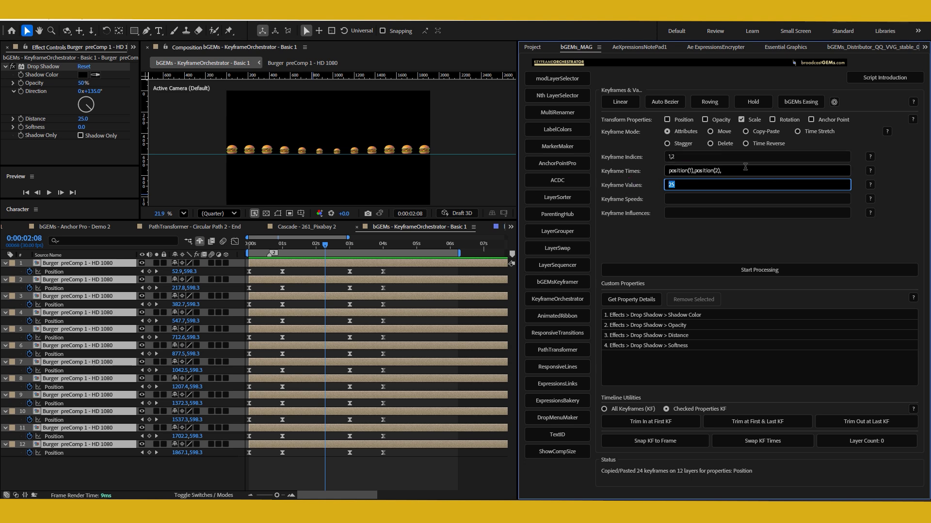
pyautogui.write('0')
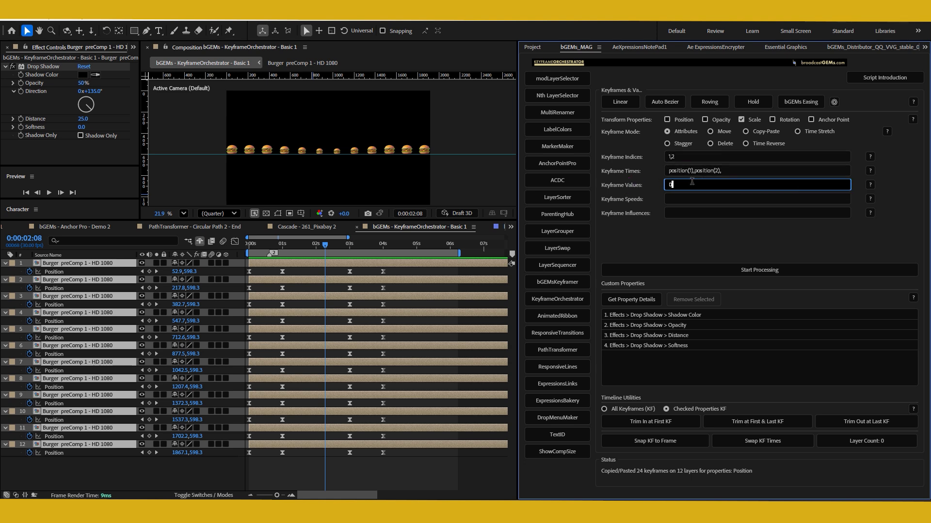
pyautogui.write(',')
# - Reveal Scale alongside Position on all Burger layers and set the Keyframe Values to [0,0],[16,16]
pyautogui.click(275, 266)
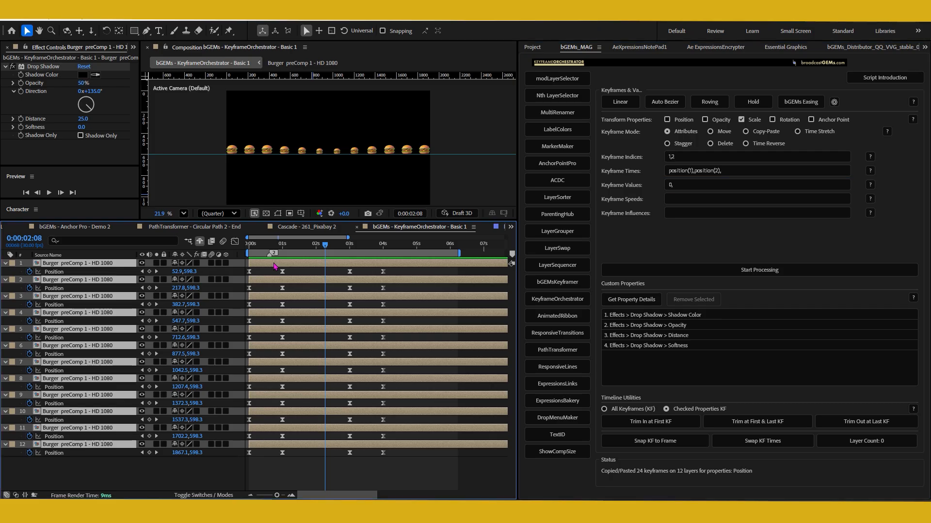
pyautogui.press('u')
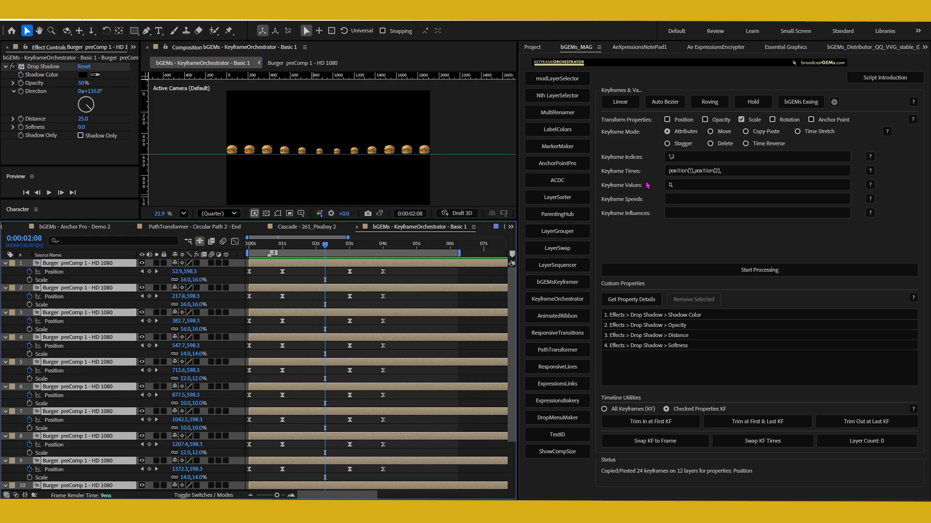
pyautogui.click(679, 185)
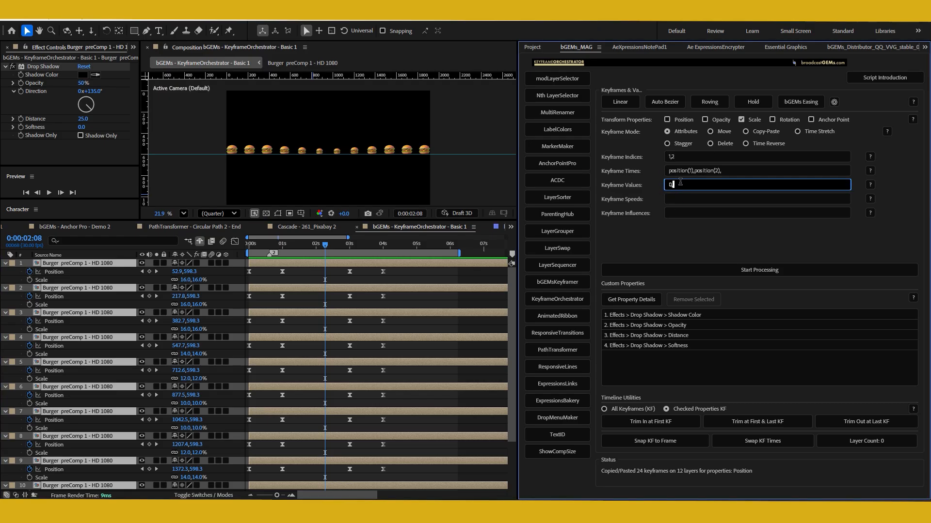
pyautogui.hotkey('ctrl', 'a')
pyautogui.write('[0,0')
pyautogui.write(',16')
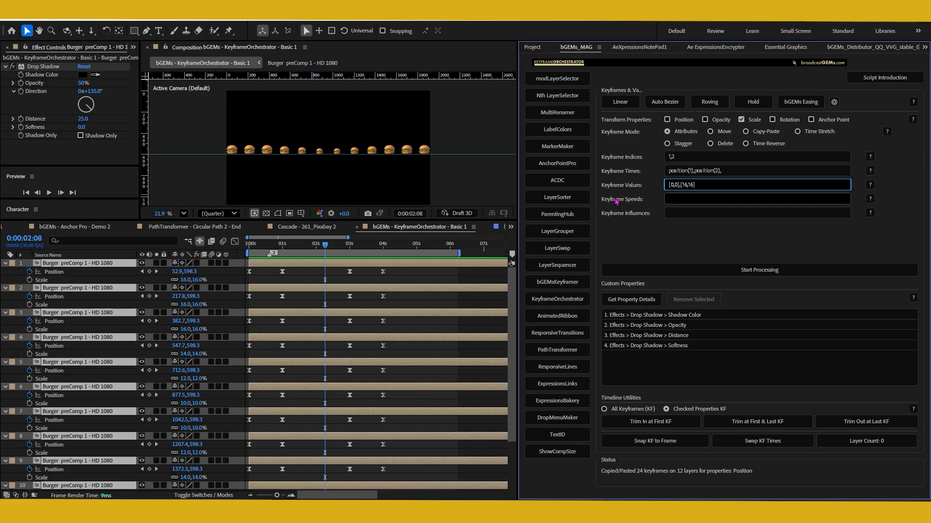
# - Set the Keyframe Speeds to 0,0 and Keyframe Influences to 90,90, and accept the existing bGEMs Easing settings
pyautogui.click(690, 197)
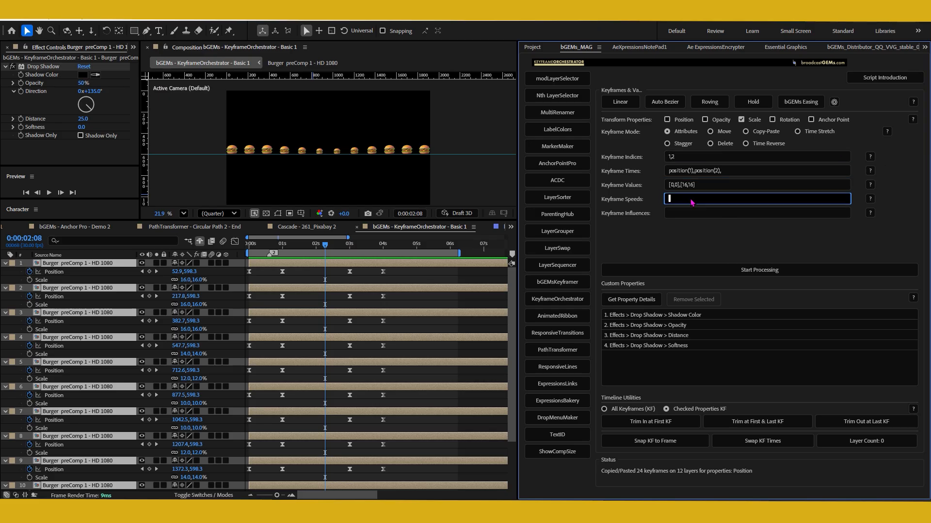
pyautogui.write('0')
pyautogui.click(688, 215)
pyautogui.write('90')
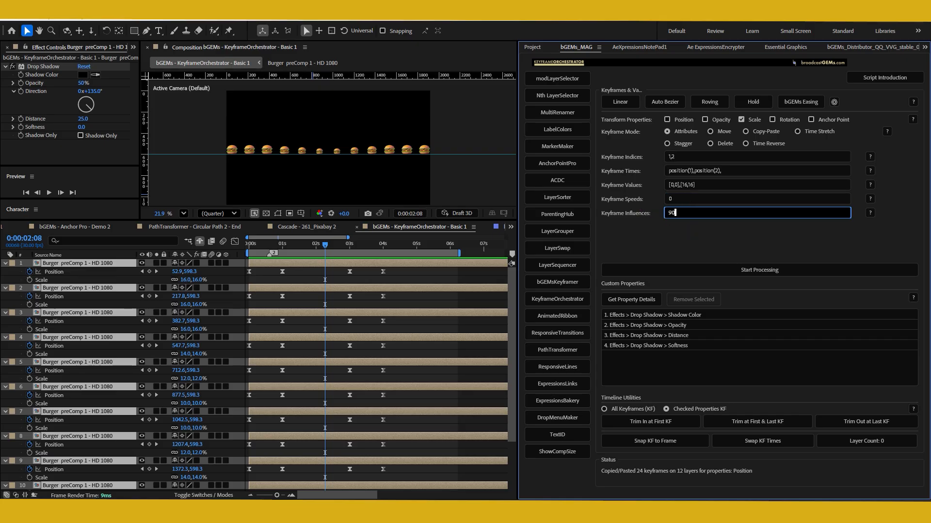
pyautogui.click(693, 203)
pyautogui.write(',0')
pyautogui.click(689, 213)
pyautogui.write(',90')
pyautogui.click(834, 101)
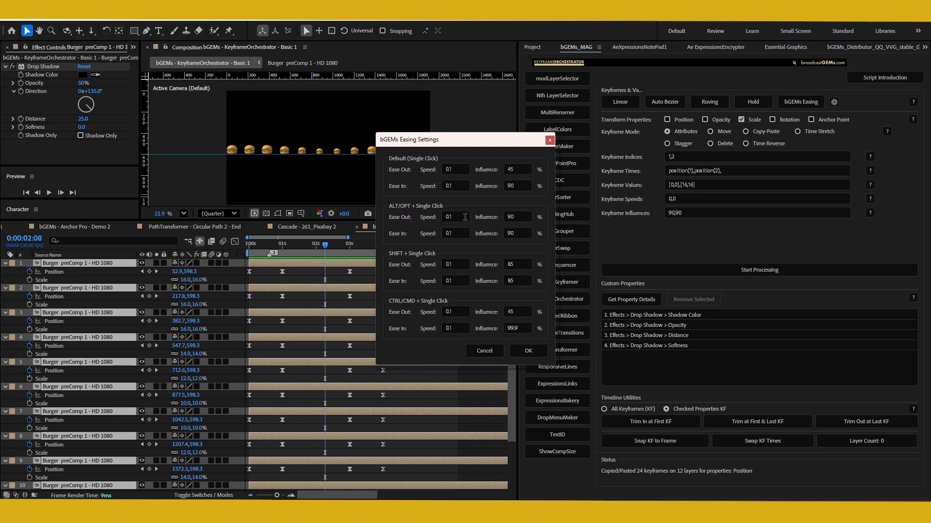
pyautogui.click(520, 355)
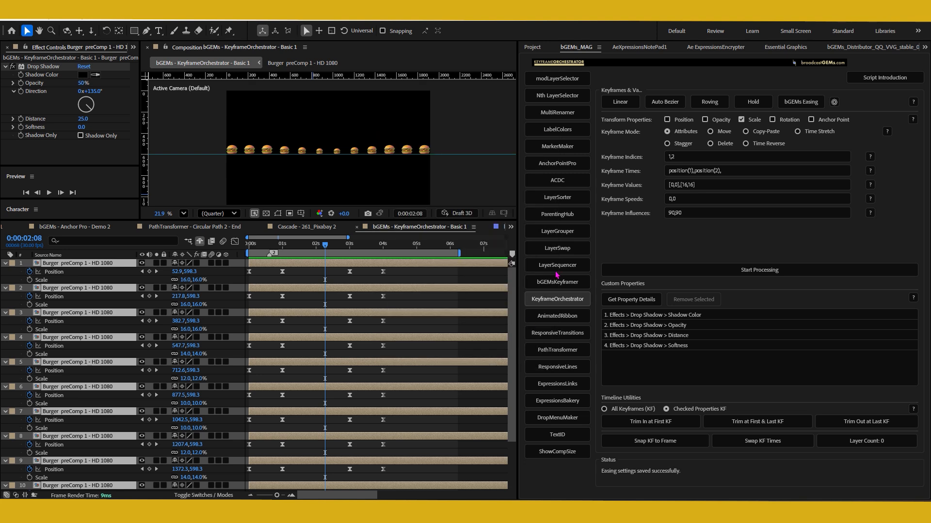
# - Create the Scale keyframes on all Burger layers and check them at 0:00:00:00 and 0:00:01:00
pyautogui.click(735, 274)
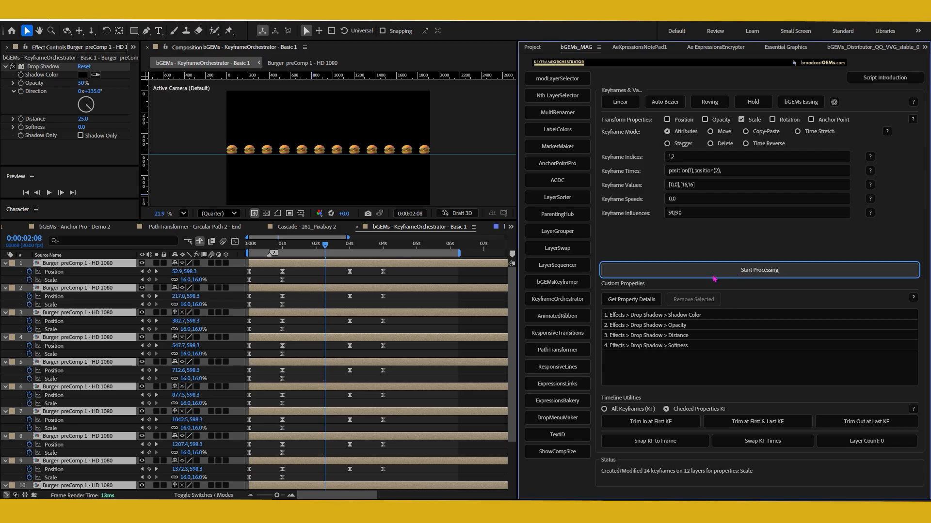
pyautogui.moveTo(283, 247); pyautogui.dragTo(247, 247)
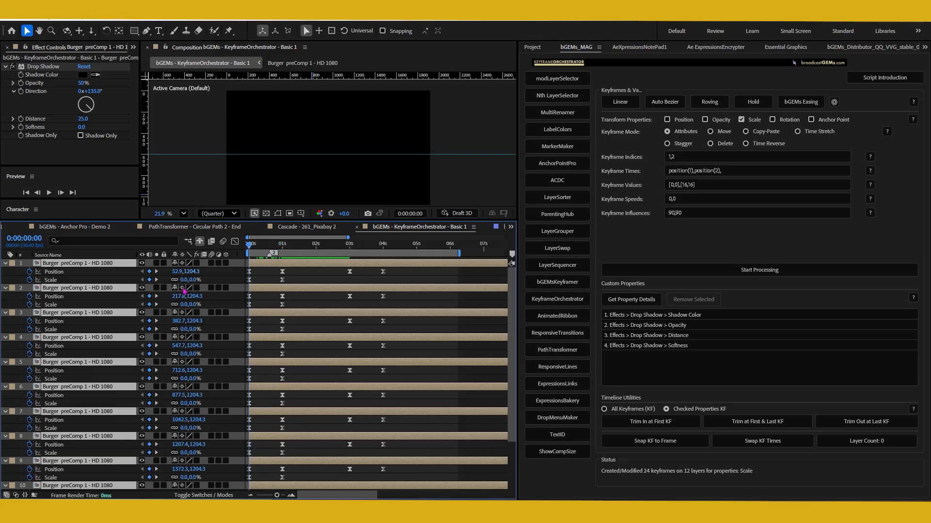
pyautogui.moveTo(248, 247); pyautogui.dragTo(280, 262)
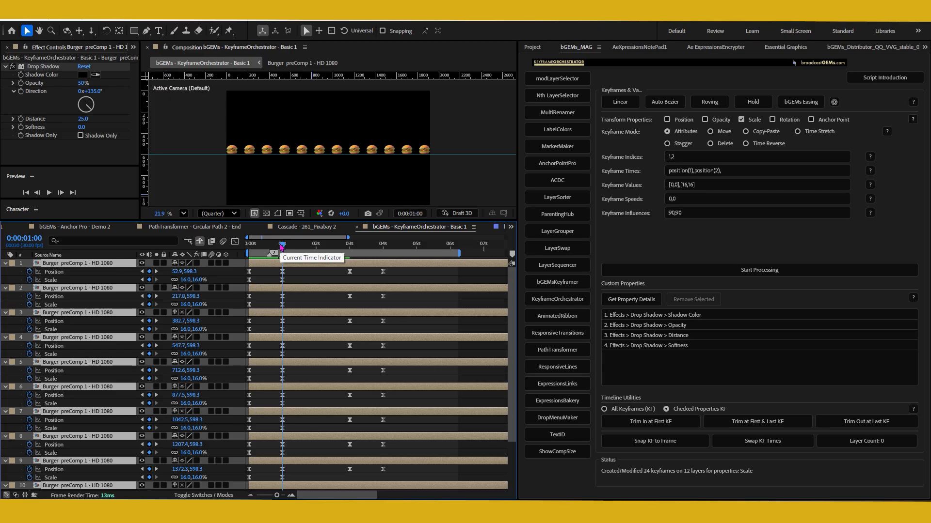
# - View the Stagger mode options and switch the Keyframe Mode to Copy-Paste
pyautogui.click(680, 144)
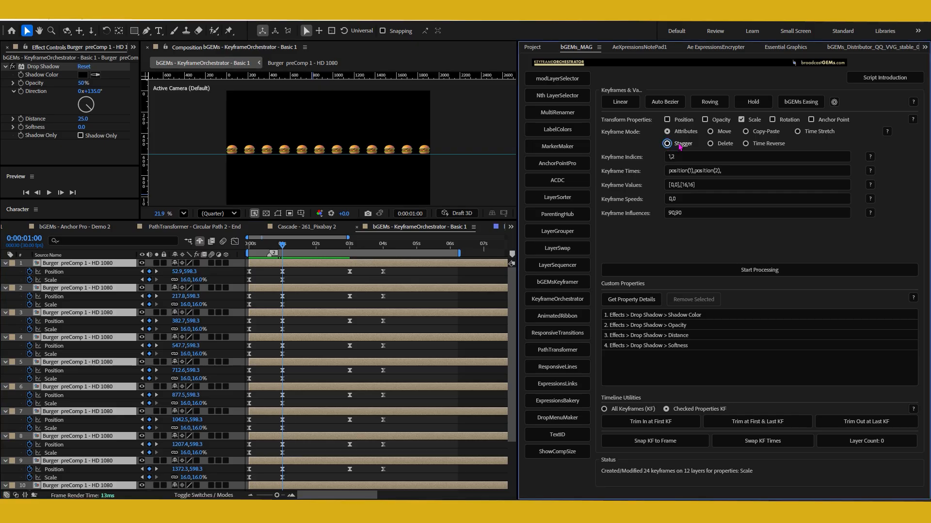
pyautogui.click(675, 156)
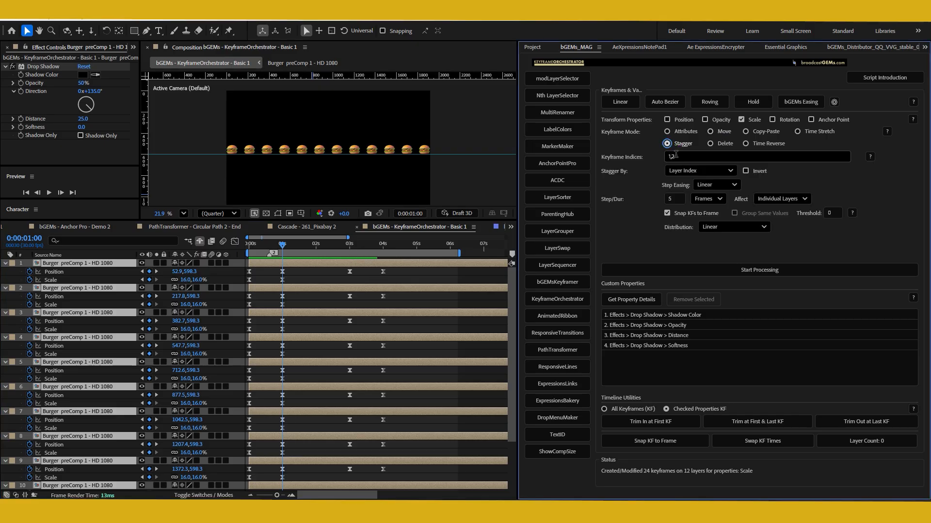
pyautogui.click(764, 135)
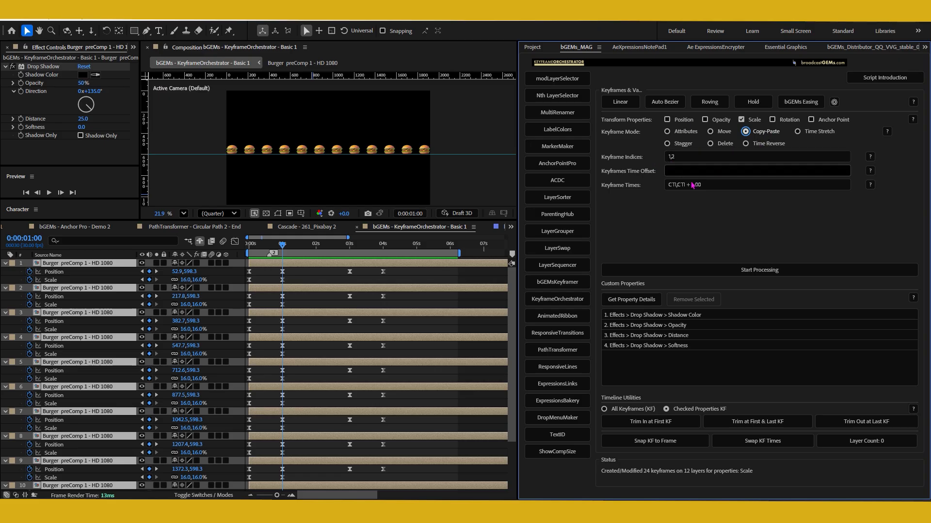
# - Try copy-pasting Scale keyframes 1,2 at CTI,CTI + 1:00 with the playhead at 0:00:01:00, and undo it
pyautogui.click(727, 272)
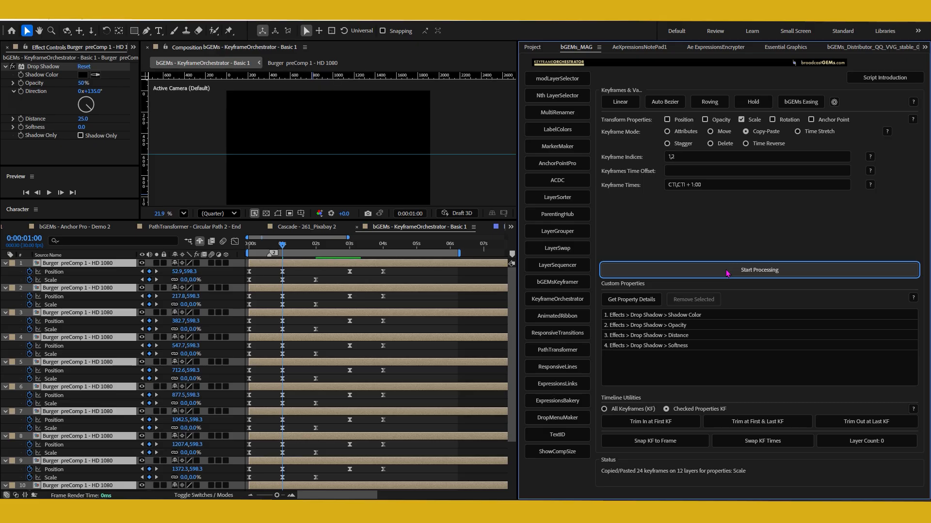
pyautogui.click(281, 250)
pyautogui.hotkey('ctrl', 'z')
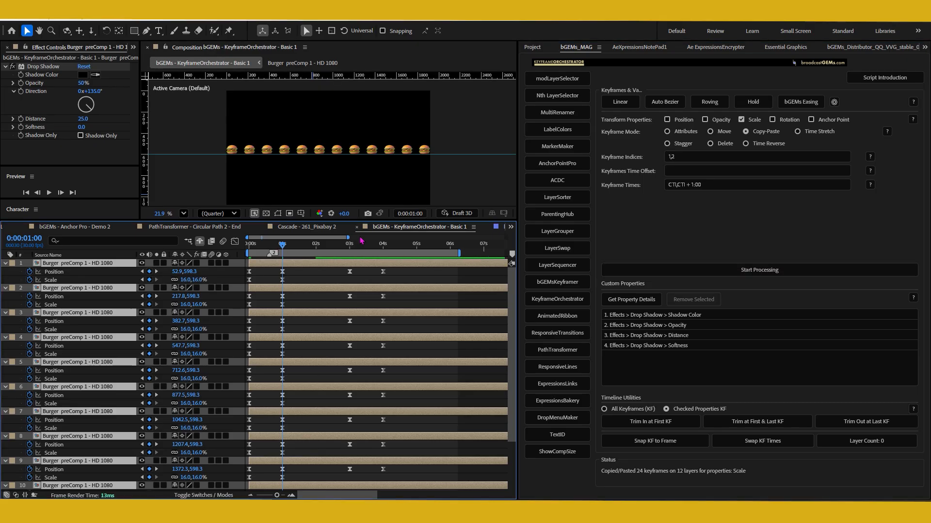
# - Try copy-pasting Scale keyframes 1,2 with the playhead at 0:00:03:00 and play back the animation from the start
pyautogui.click(349, 247)
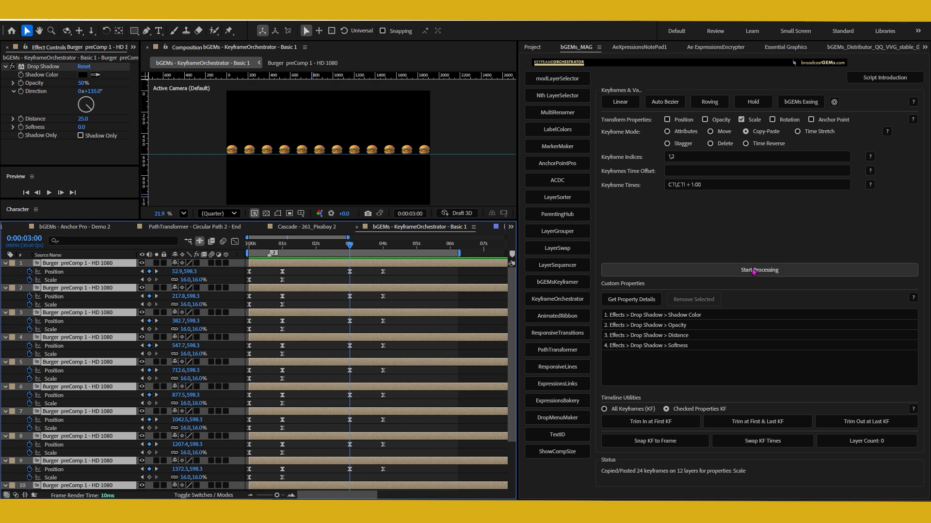
pyautogui.click(727, 270)
pyautogui.click(676, 190)
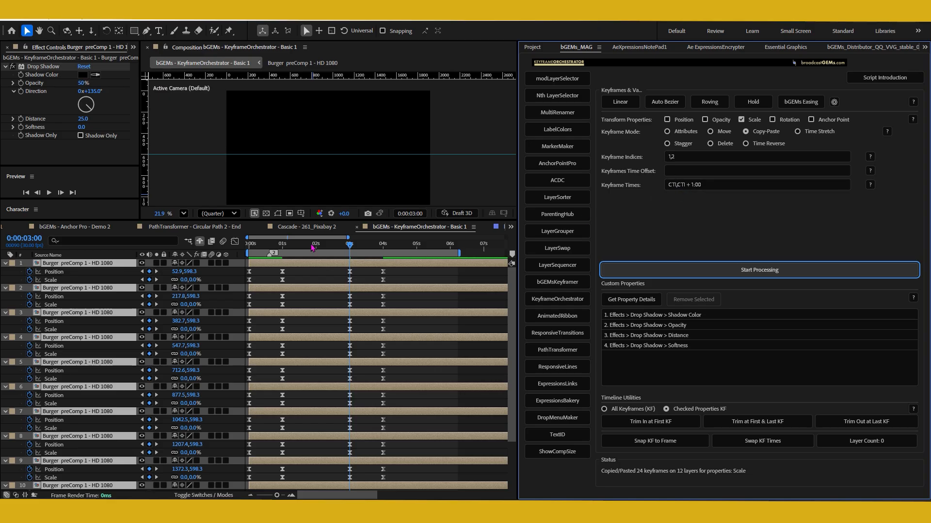
pyautogui.moveTo(310, 245); pyautogui.dragTo(227, 245)
pyautogui.press('space')
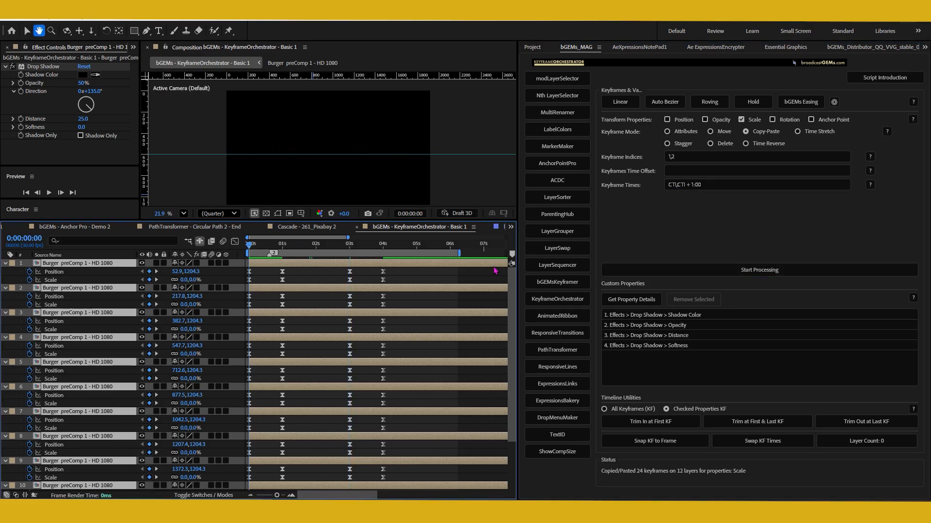
pyautogui.press('space')
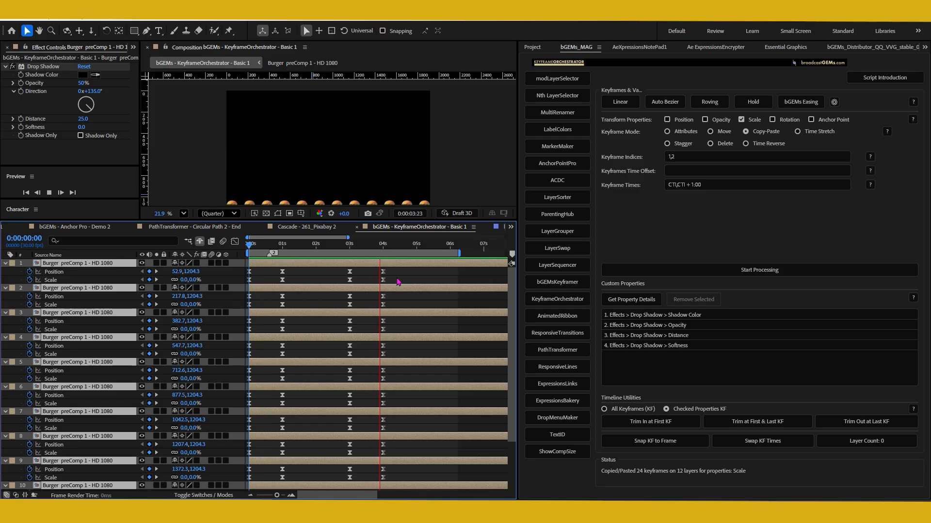
pyautogui.press('space')
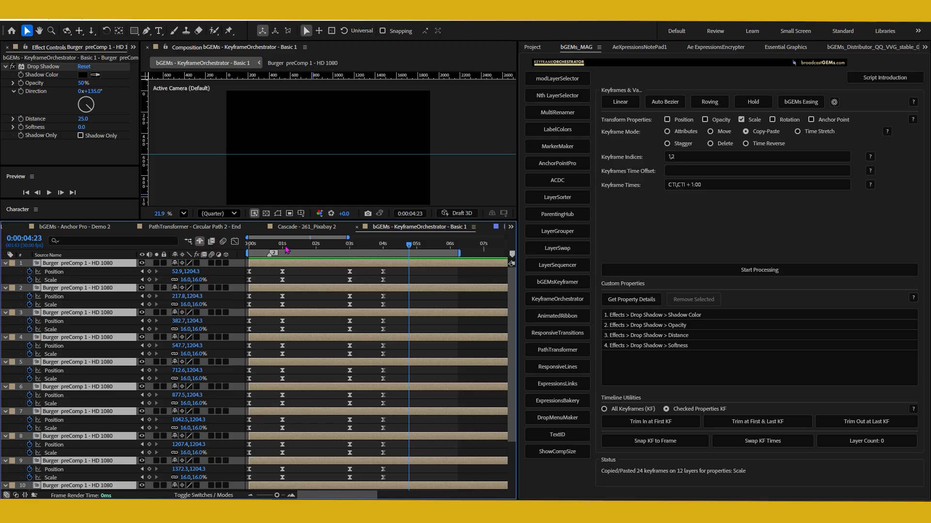
pyautogui.moveTo(285, 247); pyautogui.dragTo(340, 260)
# - Copy-paste the Scale keyframes in reversed order 2,1 on all Burger layers with the playhead at 0:00:03:00
pyautogui.click(347, 246)
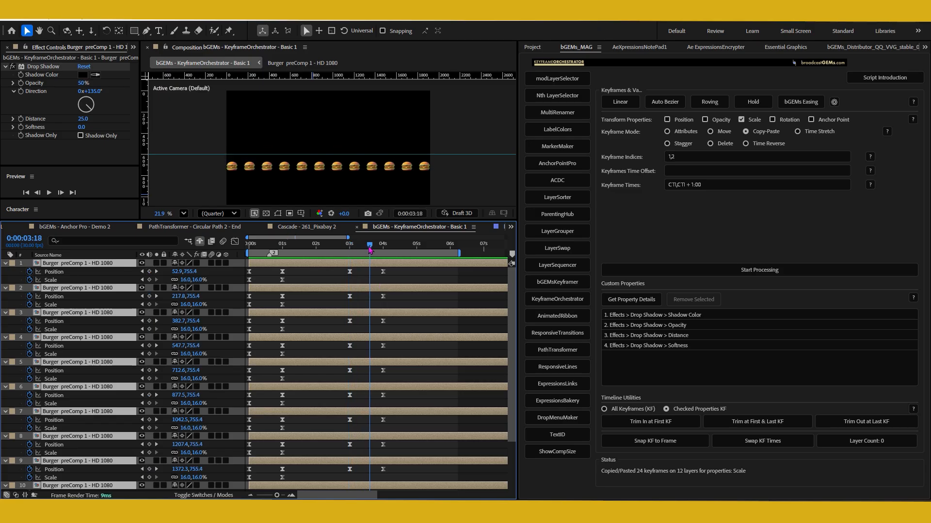
pyautogui.click(702, 157)
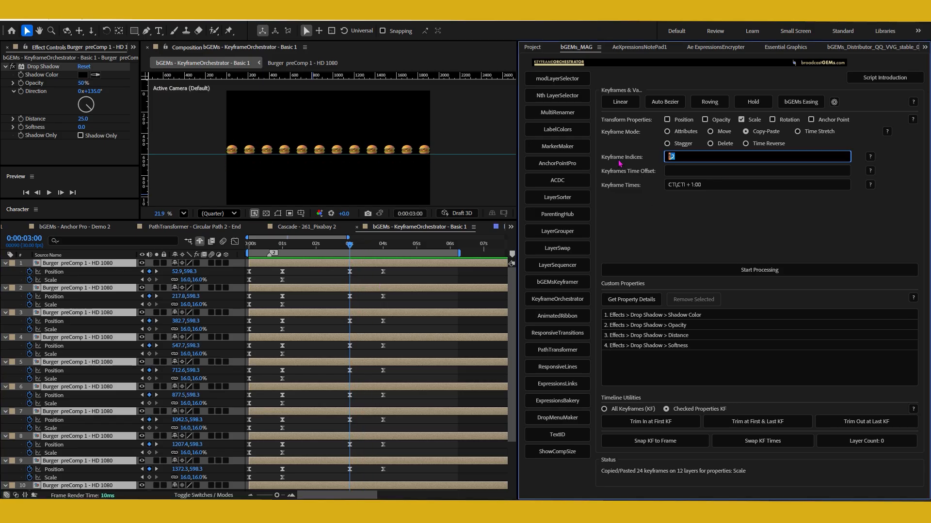
pyautogui.write('2,1')
pyautogui.click(732, 274)
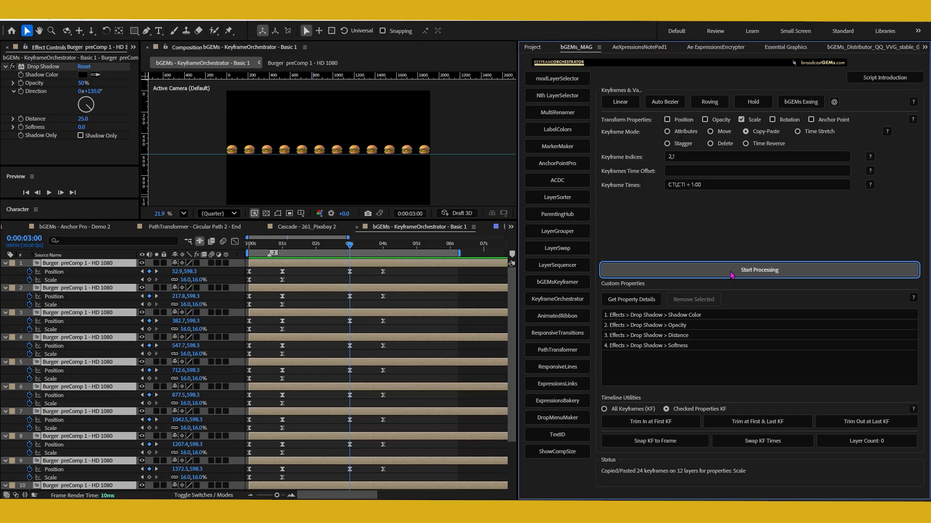
# - Play back the animation from 0:00:00:00 to check the burgers' scaling in and out
pyautogui.click(298, 246)
pyautogui.moveTo(300, 246); pyautogui.dragTo(324, 248)
pyautogui.press('Home')
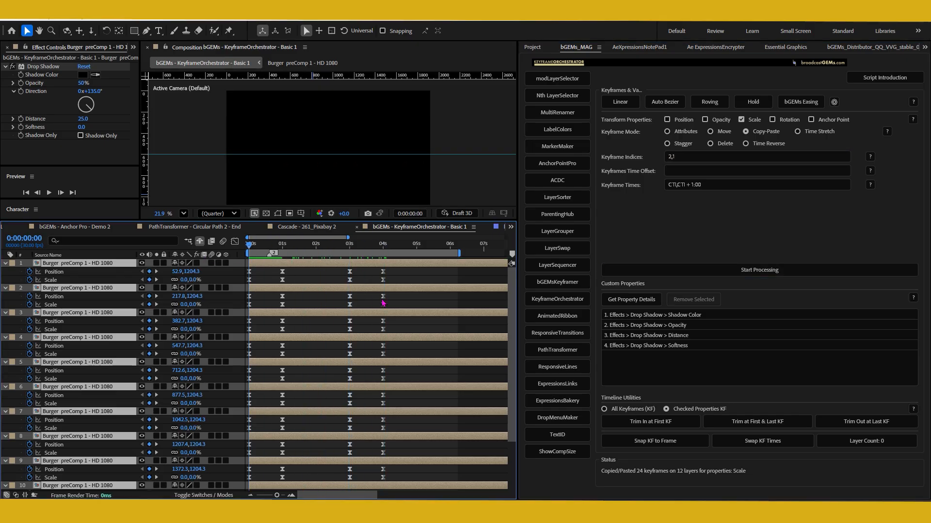
pyautogui.press('space')
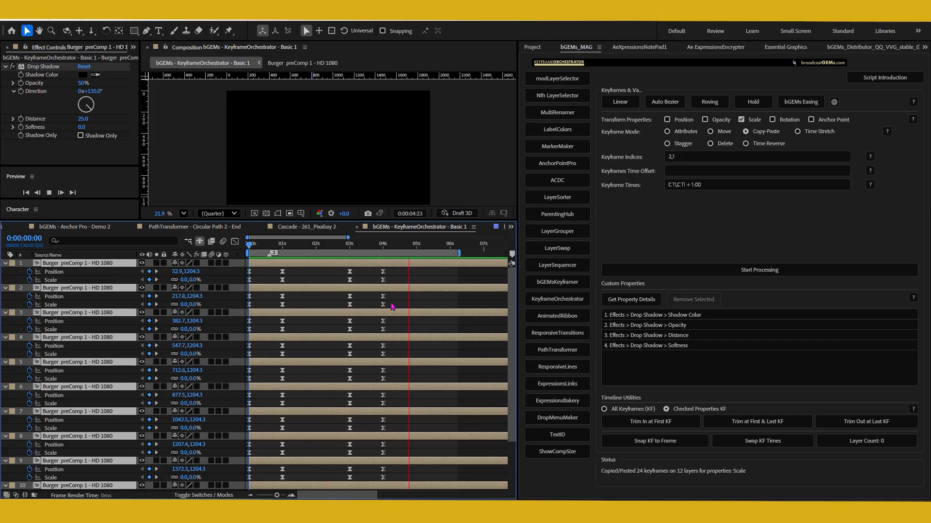
pyautogui.press('space')
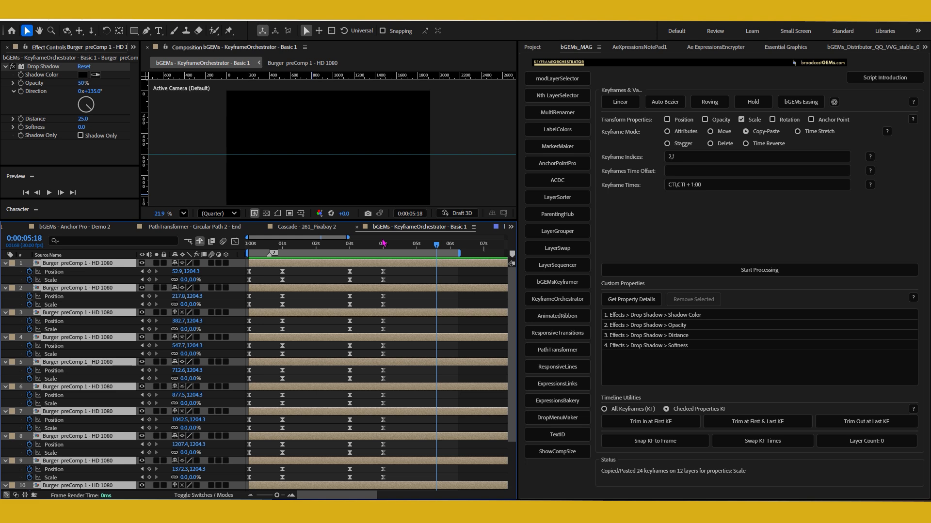
pyautogui.press('Home')
pyautogui.press('space')
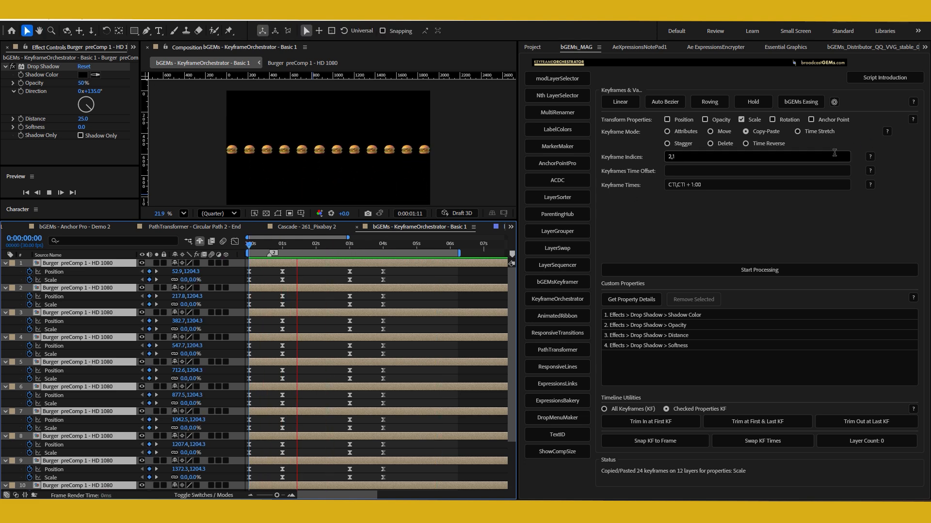
# - Switch the Keyframe Mode to Attributes, clear the Keyframe Times and set the Keyframe Indices to 2
pyautogui.click(669, 131)
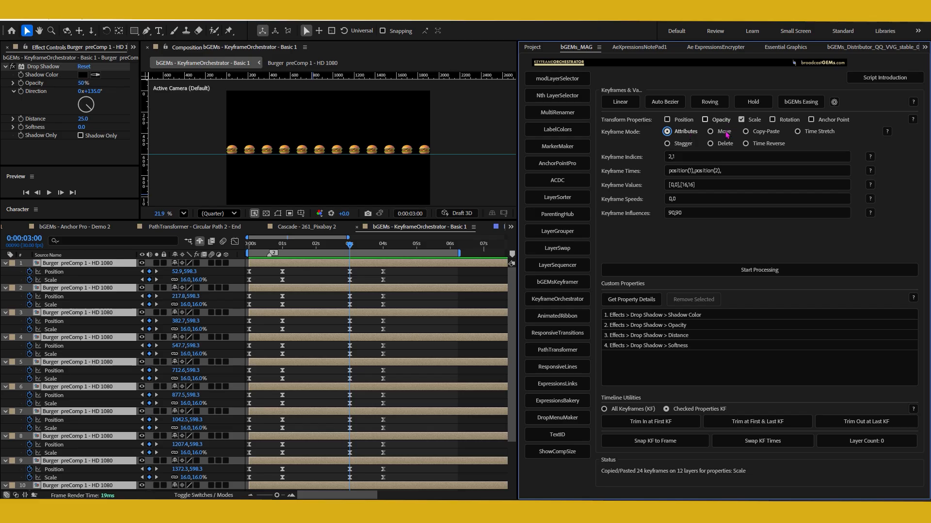
pyautogui.click(732, 170)
pyautogui.hotkey('ctrl', 'a')
pyautogui.press('BackSpace')
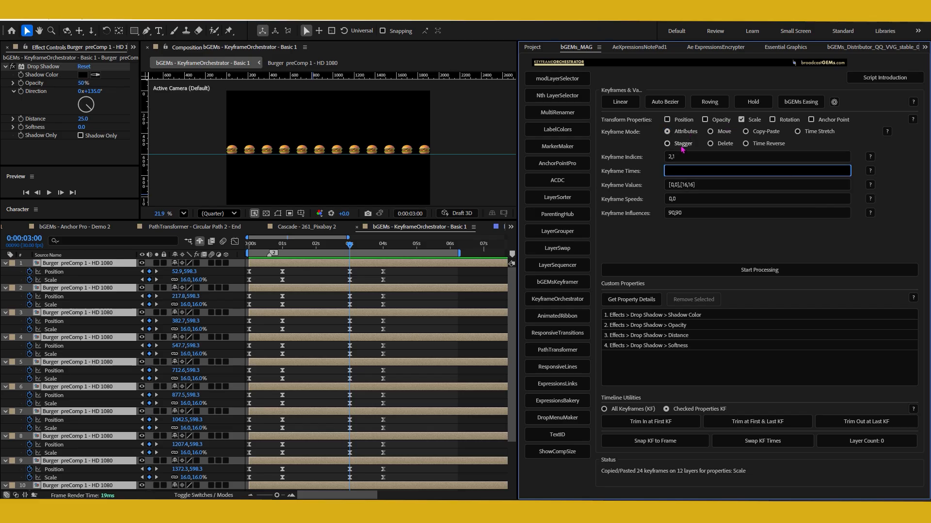
pyautogui.click(680, 155)
pyautogui.press('BackSpace')
pyautogui.press('BackSpace')
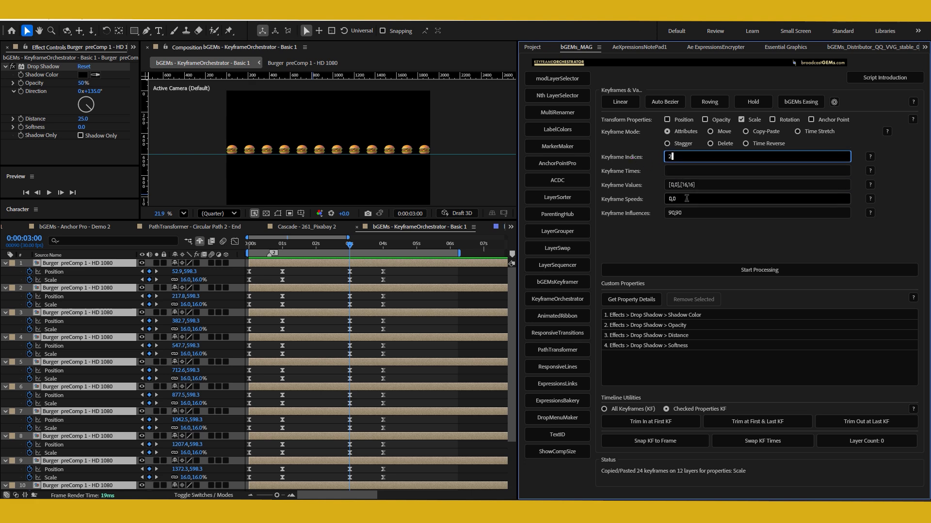
# - Clear the Keyframe Influences and Keyframe Speeds, and set the Keyframe Values to [12,12]
pyautogui.click(688, 211)
pyautogui.hotkey('ctrl', 'a')
pyautogui.press('BackSpace')
pyautogui.moveTo(681, 197); pyautogui.dragTo(633, 199)
pyautogui.press('BackSpace')
pyautogui.moveTo(699, 184); pyautogui.dragTo(651, 188)
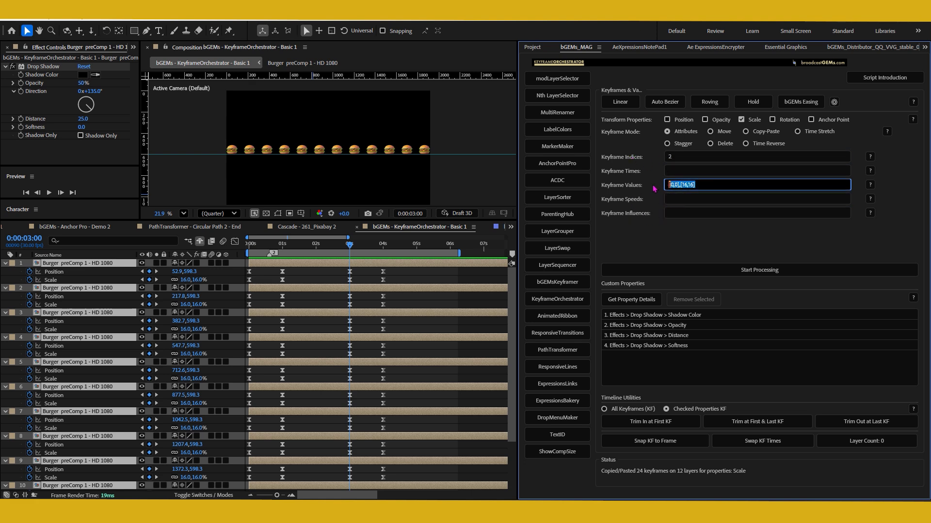
pyautogui.write('[]')
pyautogui.write('12,12')
# - Show the layer controls, set the Keyframe Indices to 2-3 and apply the [12,12] Scale values to Burger layers 6 and 7
pyautogui.moveTo(297, 132); pyautogui.dragTo(361, 174)
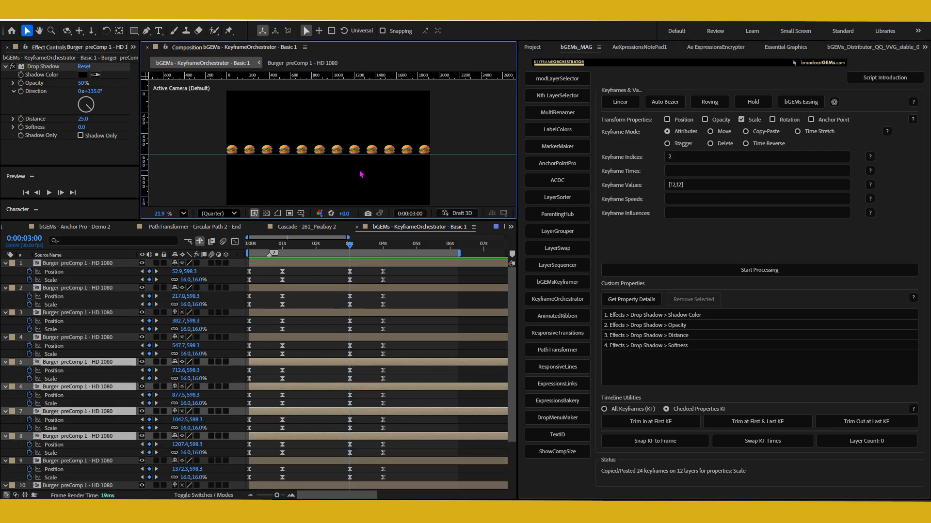
pyautogui.click(277, 213)
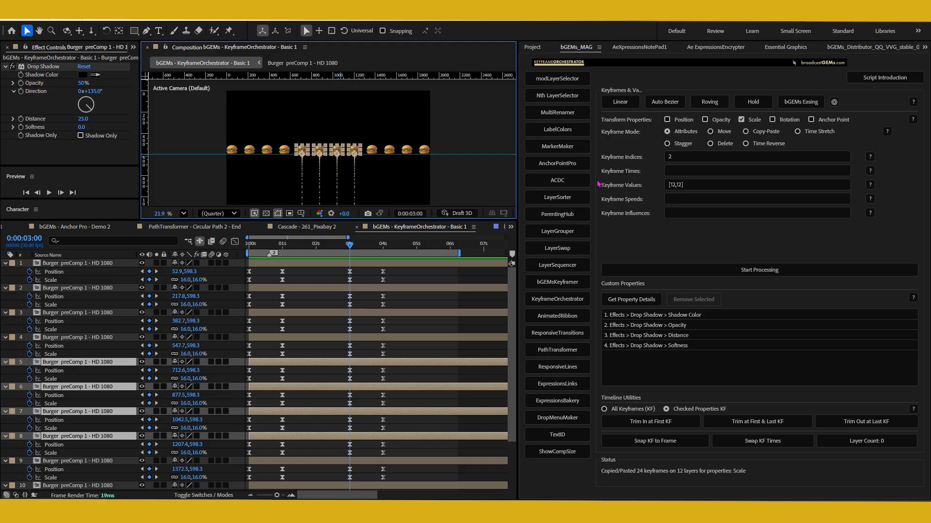
pyautogui.click(691, 154)
pyautogui.moveTo(317, 130); pyautogui.dragTo(343, 183)
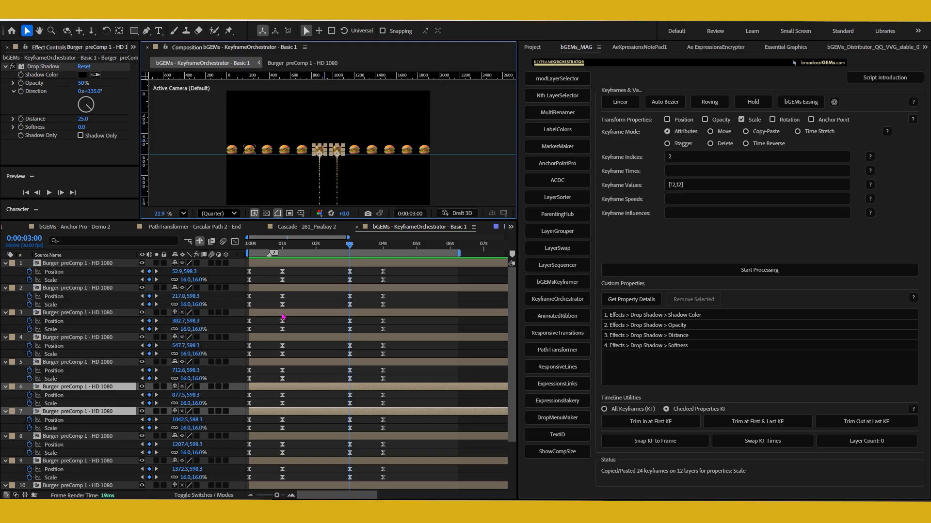
pyautogui.click(682, 155)
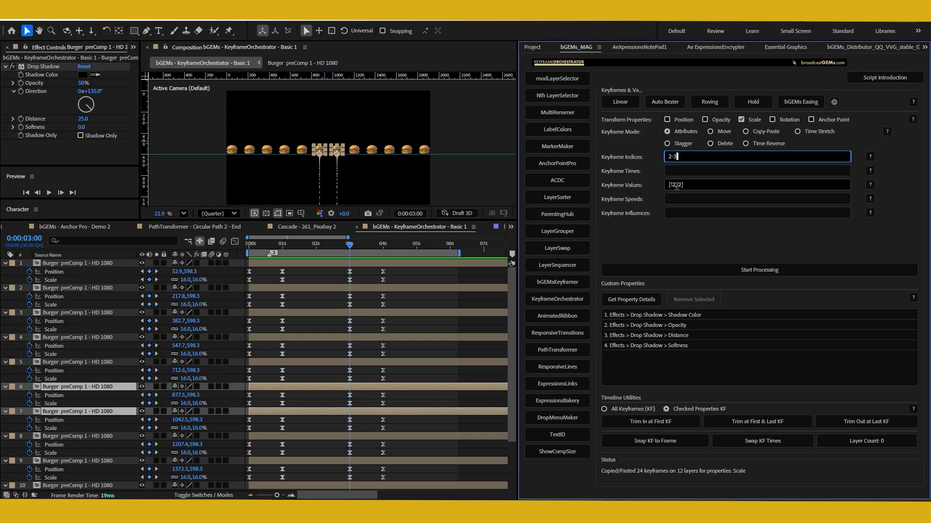
pyautogui.click(739, 271)
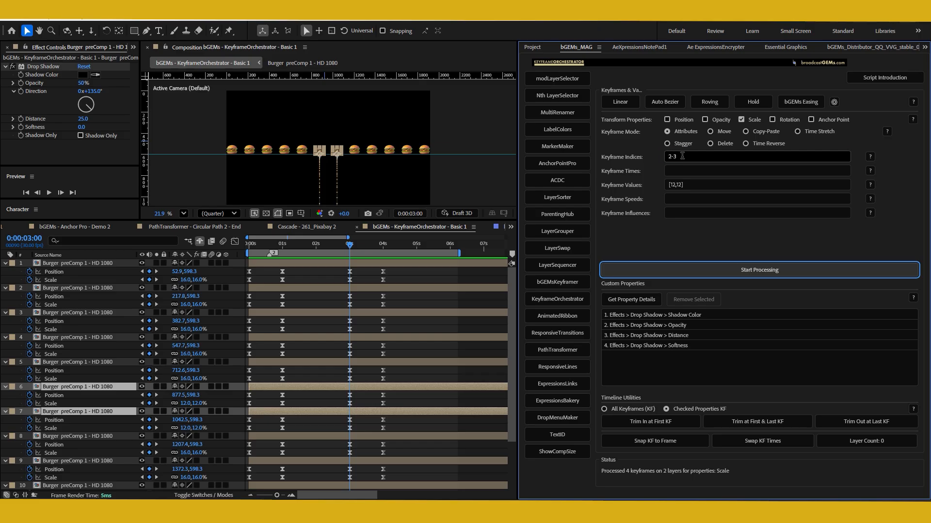
# - Apply the Scale value [14,14] to keyframes 2-3 on Burger layers 4, 5, 8 and 9, and play back the animation
pyautogui.click(660, 156)
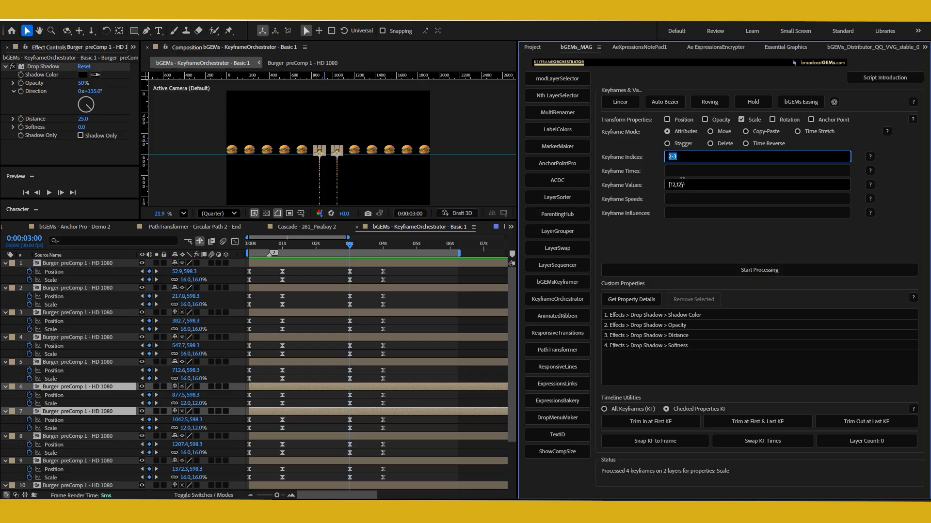
pyautogui.moveTo(687, 184); pyautogui.dragTo(653, 191)
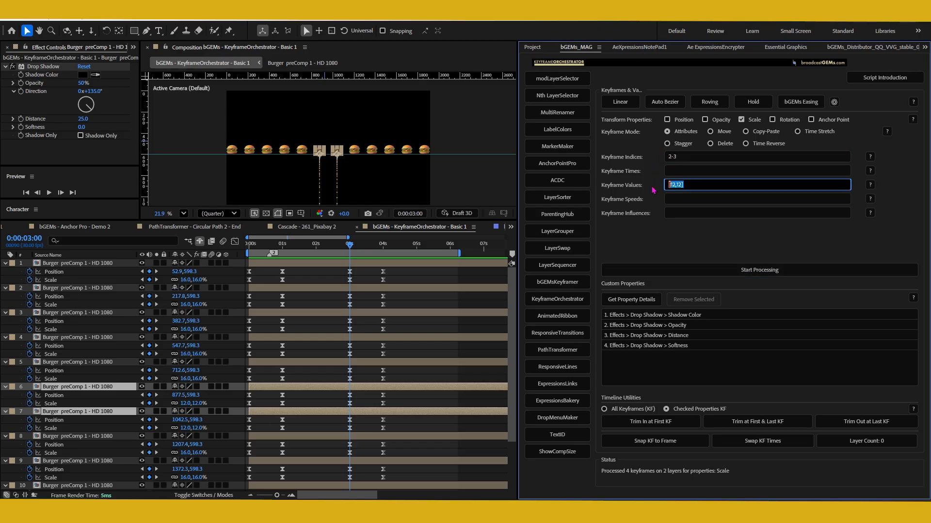
pyautogui.click(674, 155)
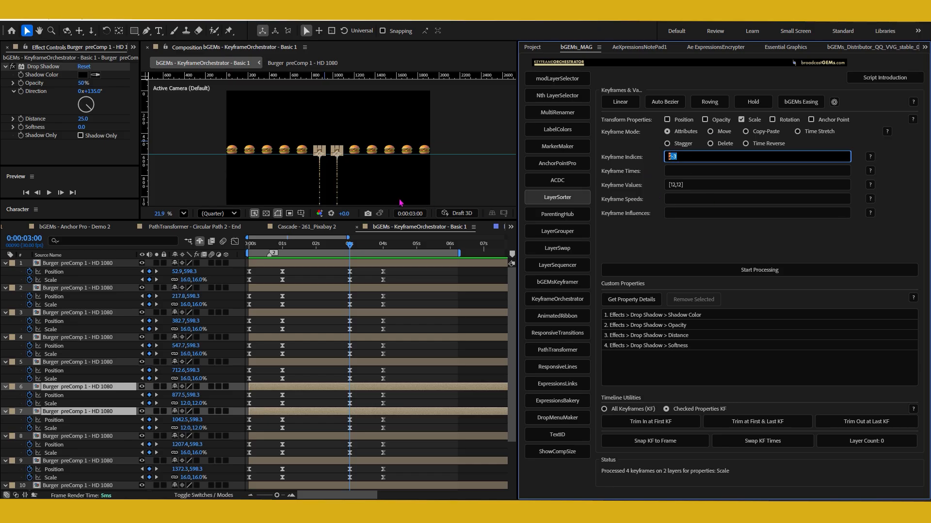
pyautogui.click(364, 178)
pyautogui.moveTo(295, 149); pyautogui.dragTo(308, 163)
pyautogui.moveTo(352, 135); pyautogui.dragTo(382, 171)
pyautogui.click(674, 183)
pyautogui.click(673, 183)
pyautogui.press('Left')
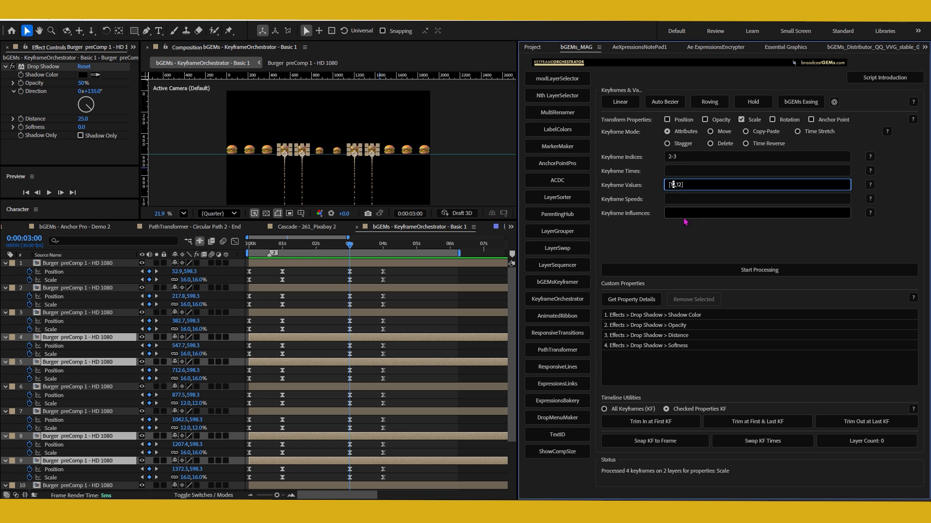
pyautogui.press('Delete')
pyautogui.write('4,14')
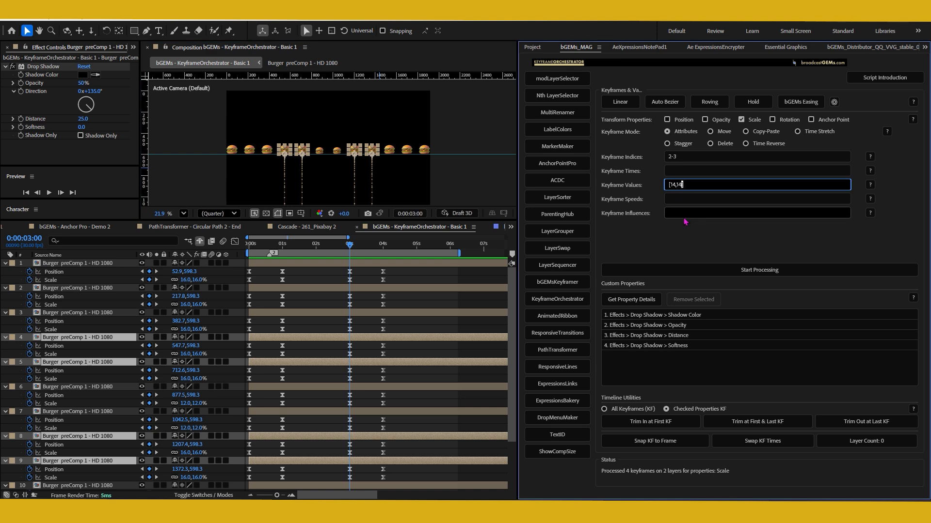
pyautogui.click(749, 272)
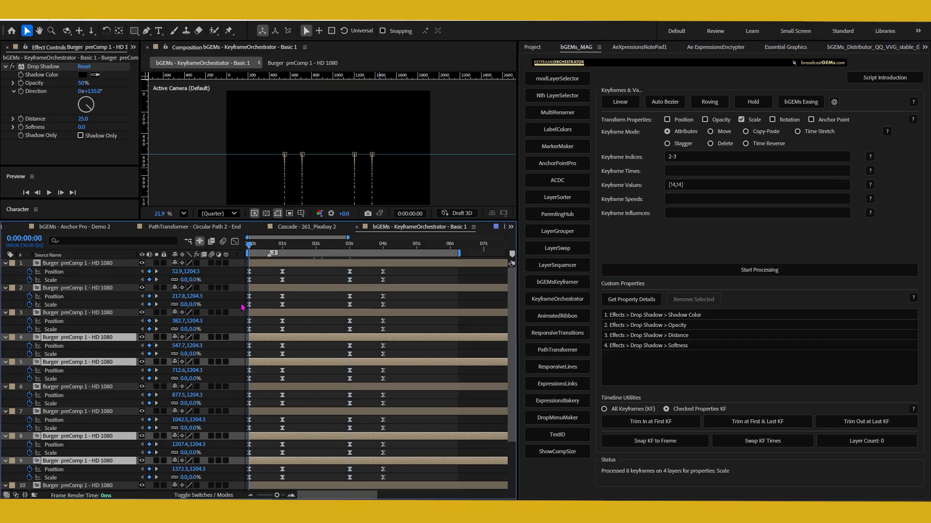
pyautogui.press('space')
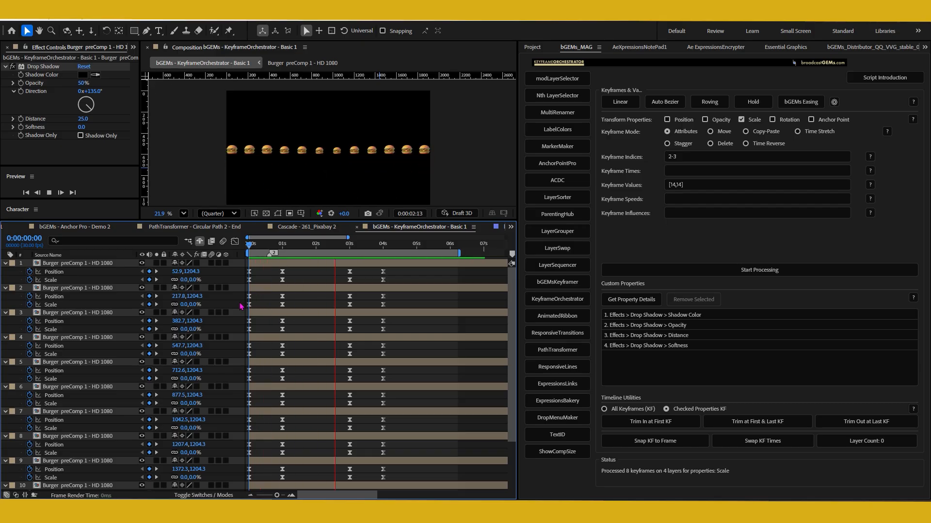
pyautogui.press('space')
# - Select all Burger layers, open LayerSorter and reveal only their Scale keyframes with the playhead at 0:00:01:00
pyautogui.hotkey('ctrl', 'a')
pyautogui.click(5, 289)
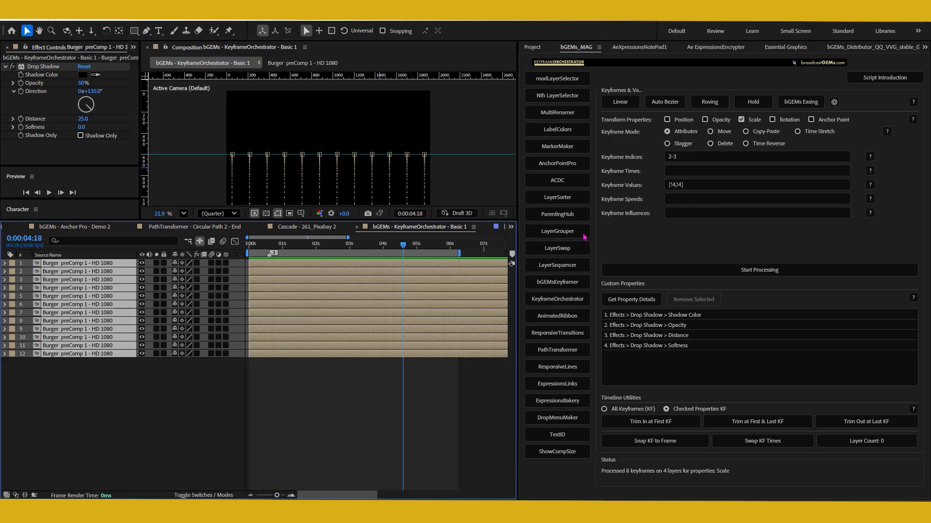
pyautogui.click(558, 198)
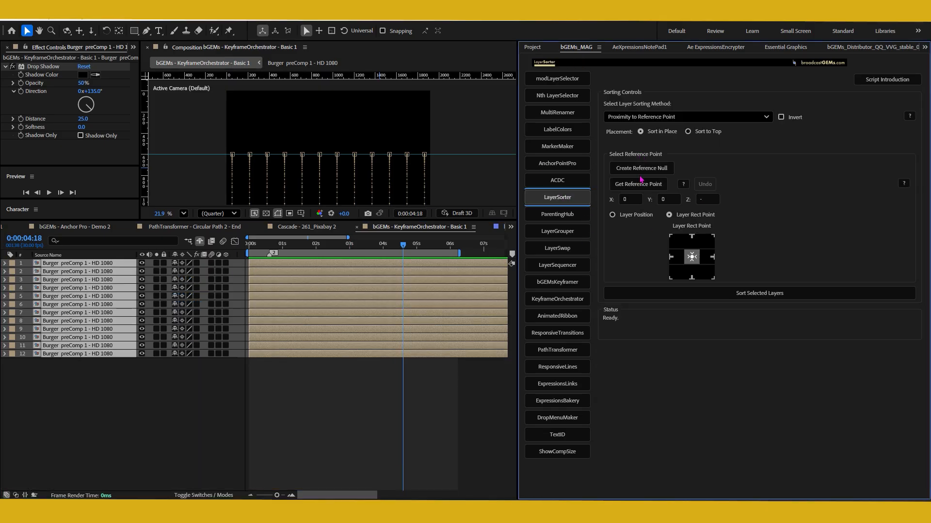
pyautogui.press('u')
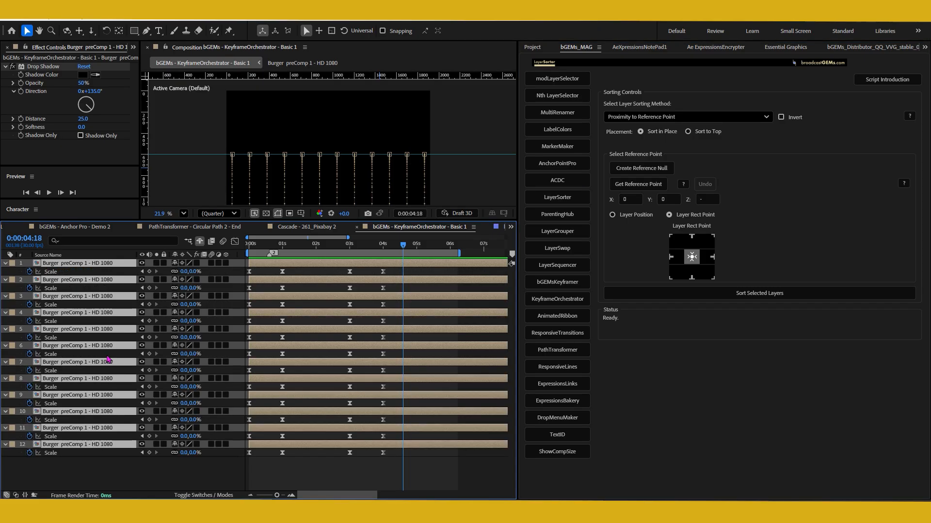
pyautogui.click(285, 248)
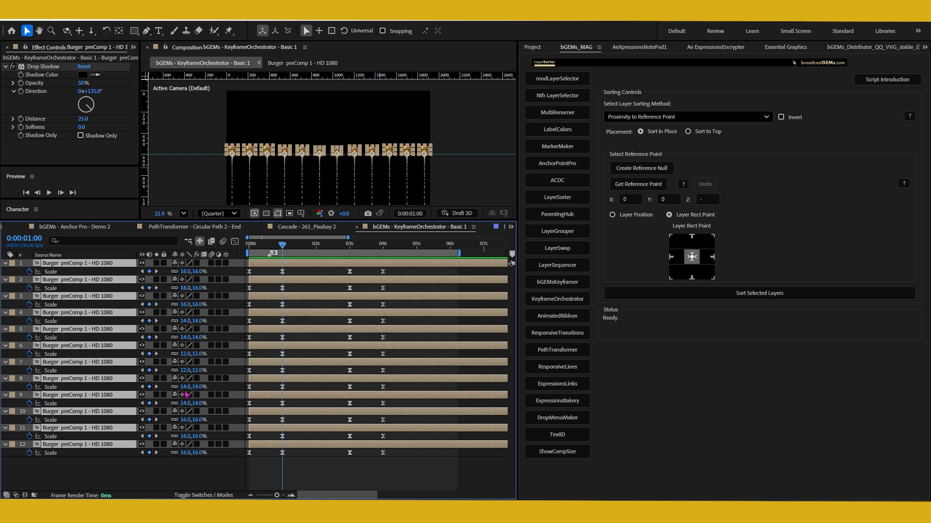
# - Set the layer sorting method to X Scale and move the playhead to 0:00:00:00
pyautogui.click(660, 117)
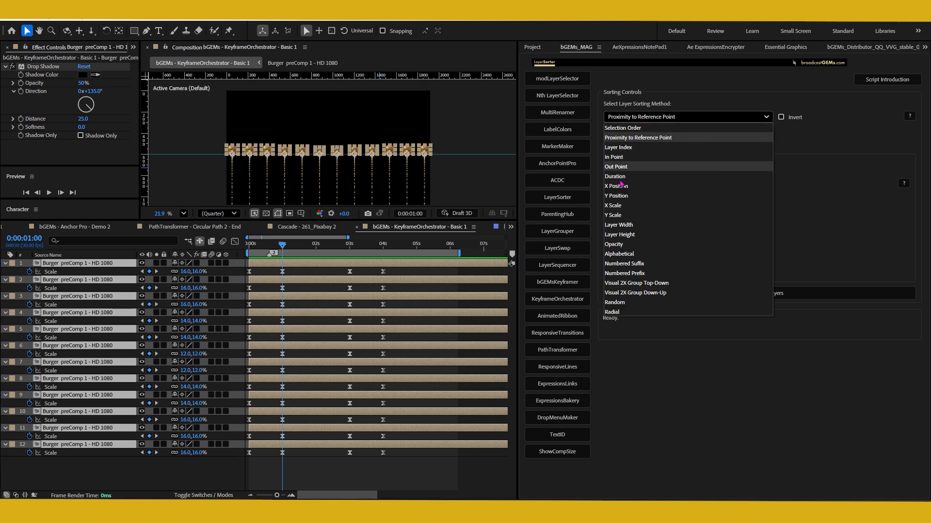
pyautogui.click(614, 206)
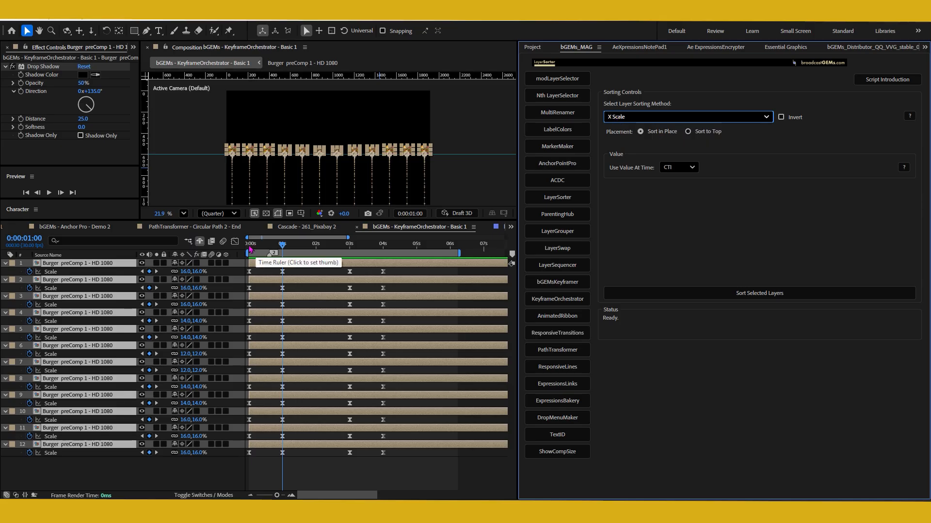
pyautogui.moveTo(250, 246); pyautogui.dragTo(227, 250)
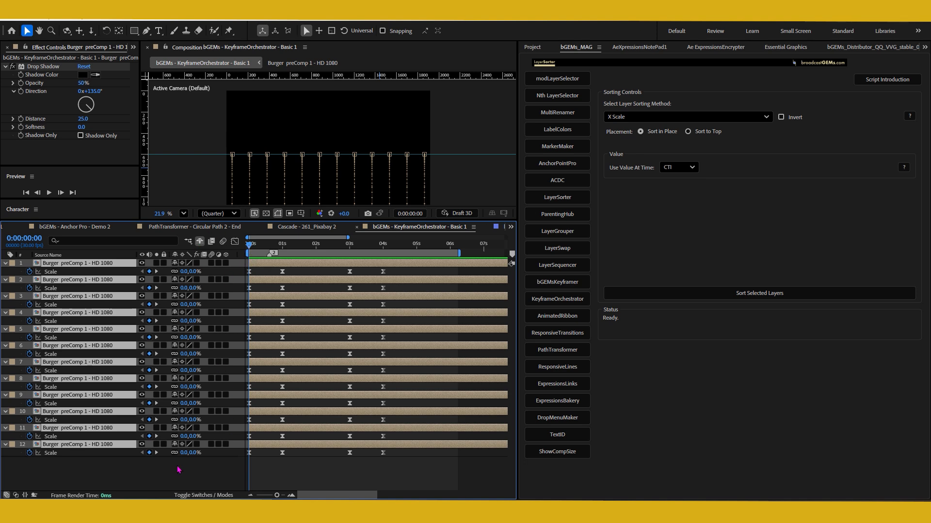
# - Move the playhead to 0:00:02:05 and sort the selected Burger layers in place by X Scale
pyautogui.moveTo(249, 244); pyautogui.dragTo(321, 245)
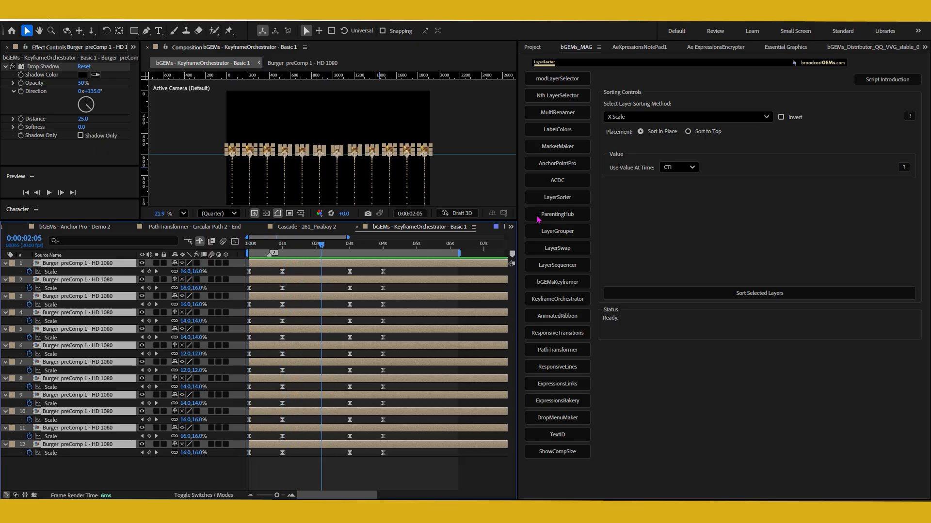
pyautogui.click(651, 295)
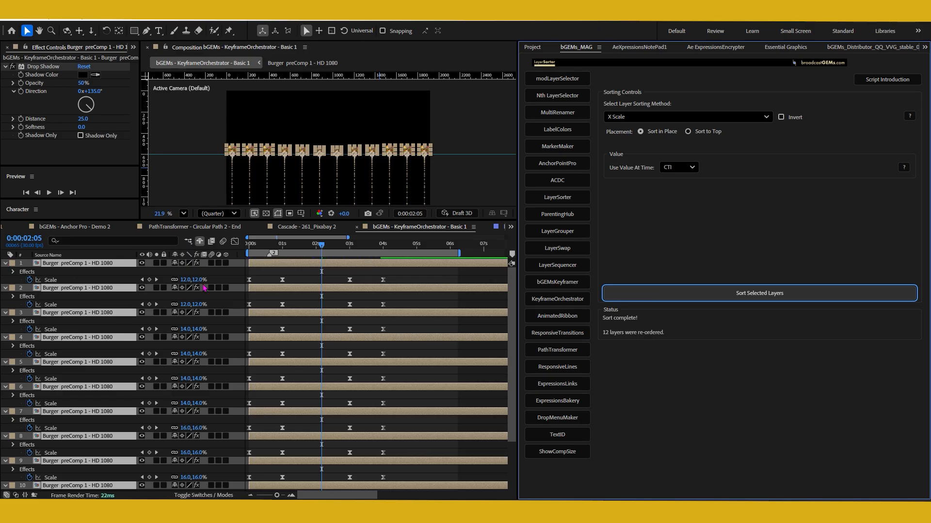
pyautogui.scroll(-3, 218, 322)
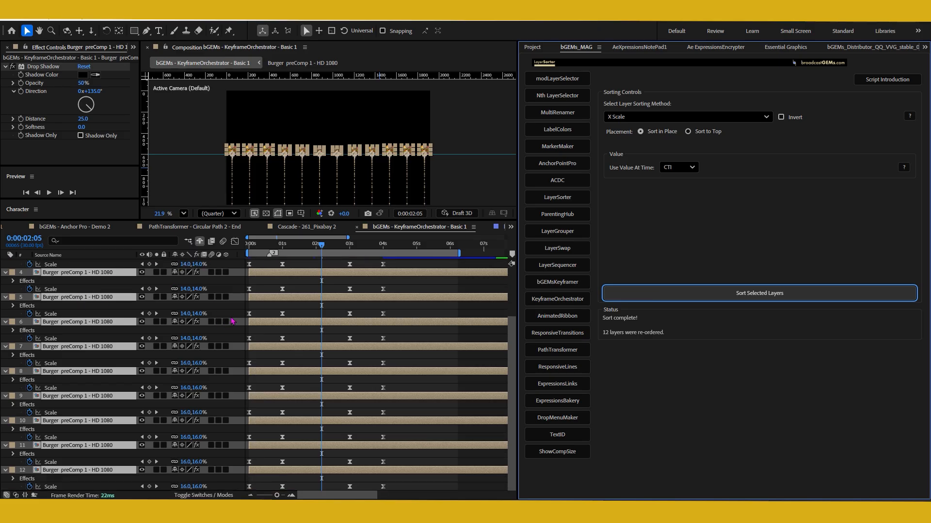
pyautogui.scroll(3, 232, 320)
# - Enable the Invert option and sort the selected Burger layers by X Scale again
pyautogui.click(781, 117)
pyautogui.click(721, 295)
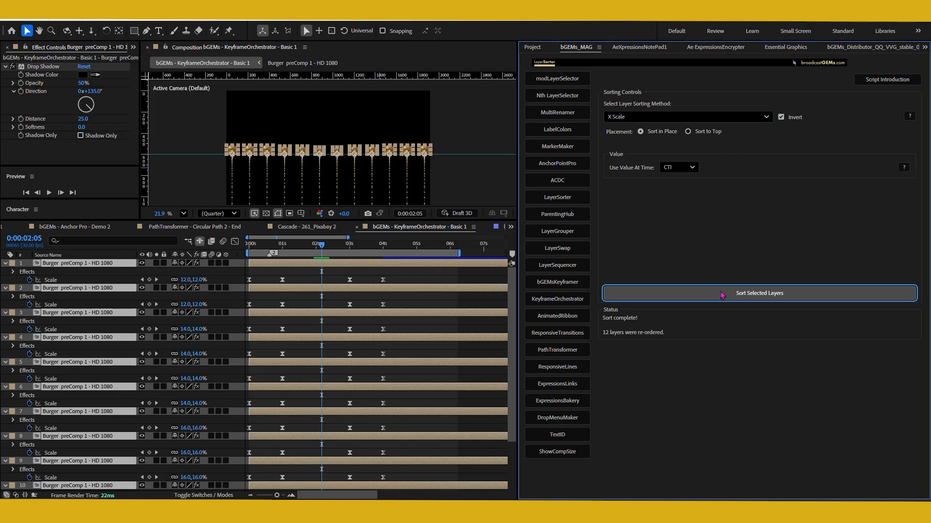
pyautogui.click(721, 295)
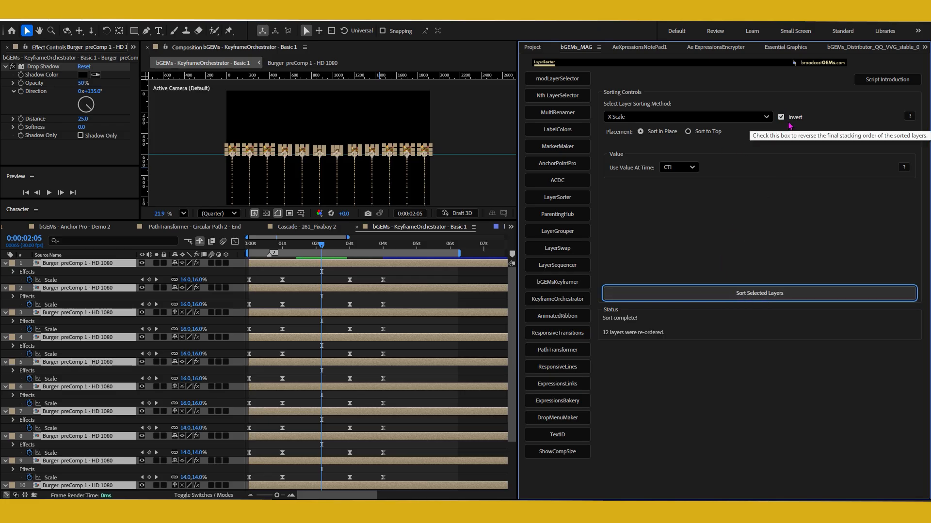
# - Collapse the Burger layers, reveal only their Scale property and check the sorted order by selecting individual layers
pyautogui.click(6, 264)
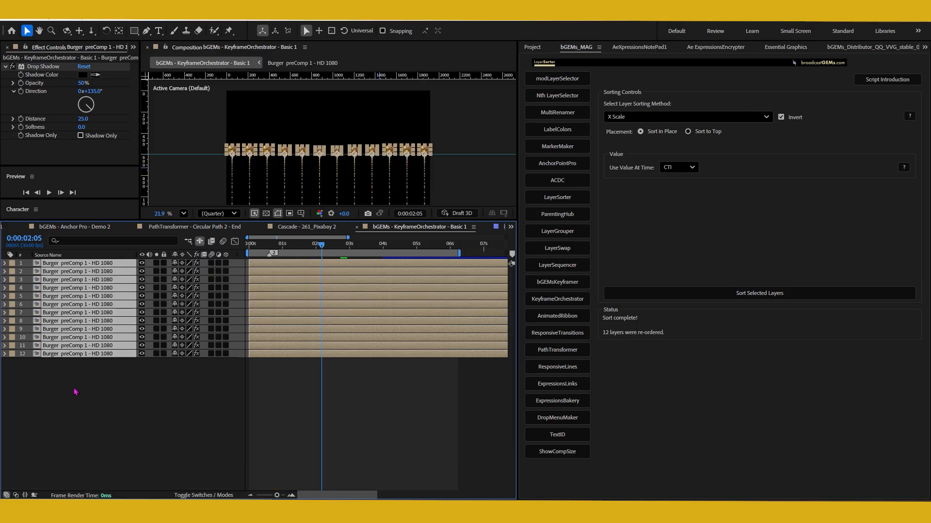
pyautogui.press('s')
pyautogui.click(87, 357)
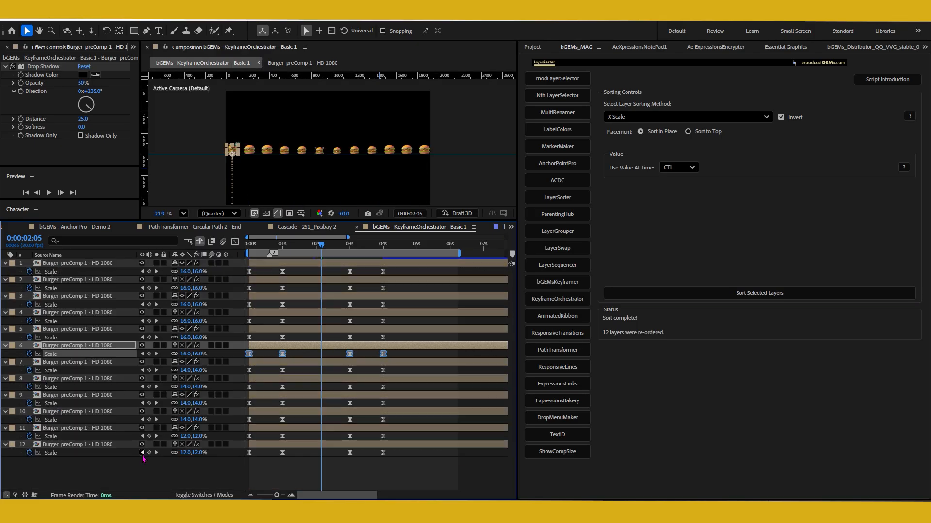
pyautogui.click(137, 463)
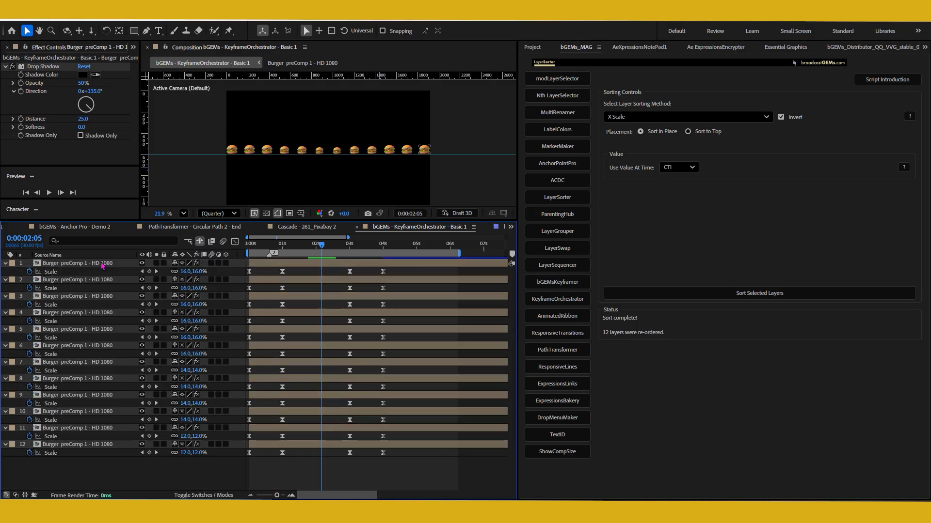
# - Select the outermost burgers at both ends of the row and apply the Scale value [20,20] to keyframes 2-3 with KeyframeOrchestrator
pyautogui.click(232, 150)
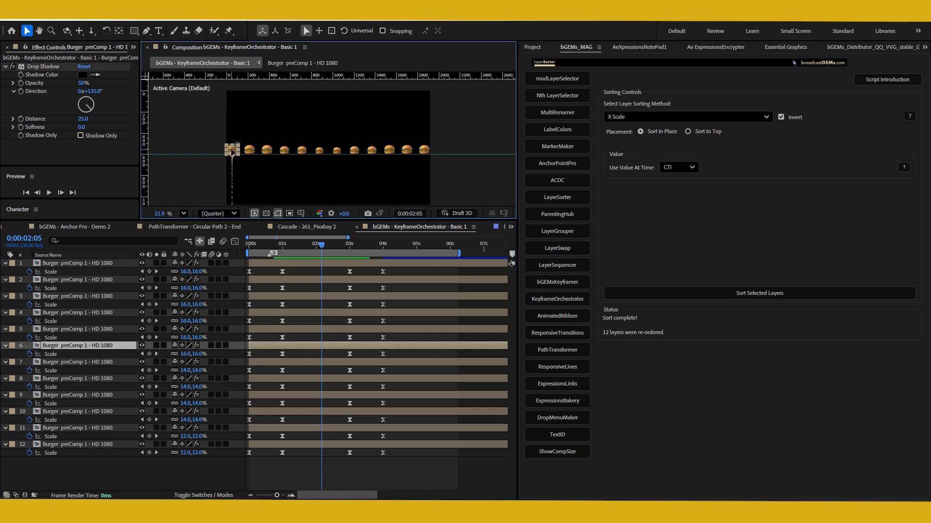
pyautogui.keyDown('shift'); pyautogui.click(425, 150); pyautogui.keyUp('shift')
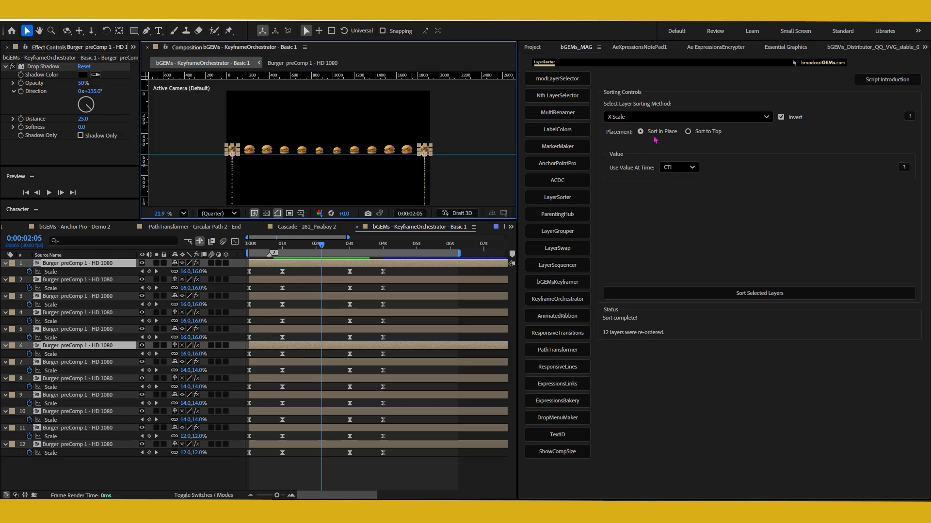
pyautogui.click(561, 301)
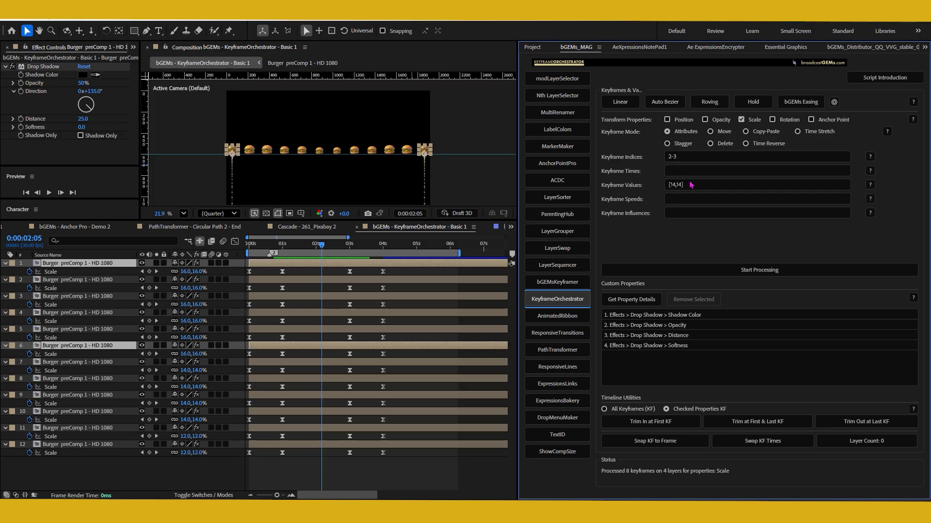
pyautogui.moveTo(691, 184); pyautogui.dragTo(649, 183)
pyautogui.write('[]')
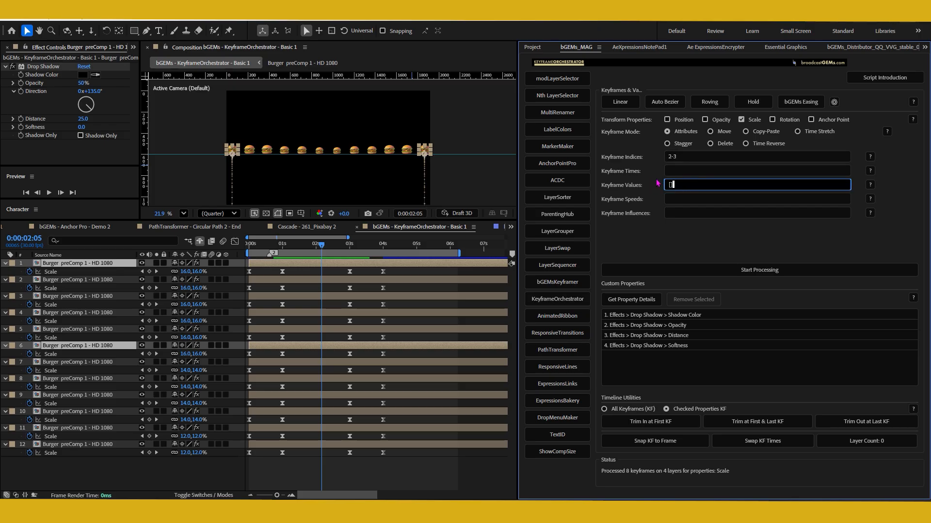
pyautogui.write('20,20')
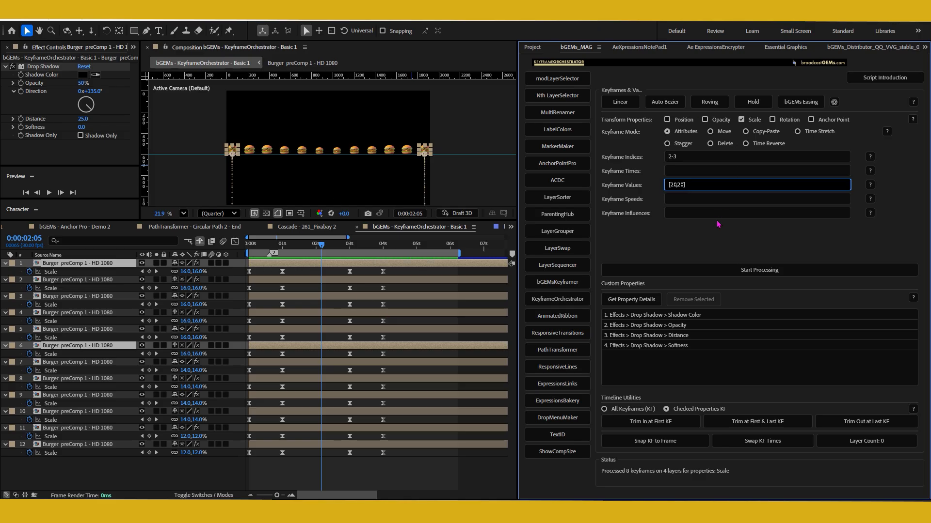
pyautogui.click(729, 270)
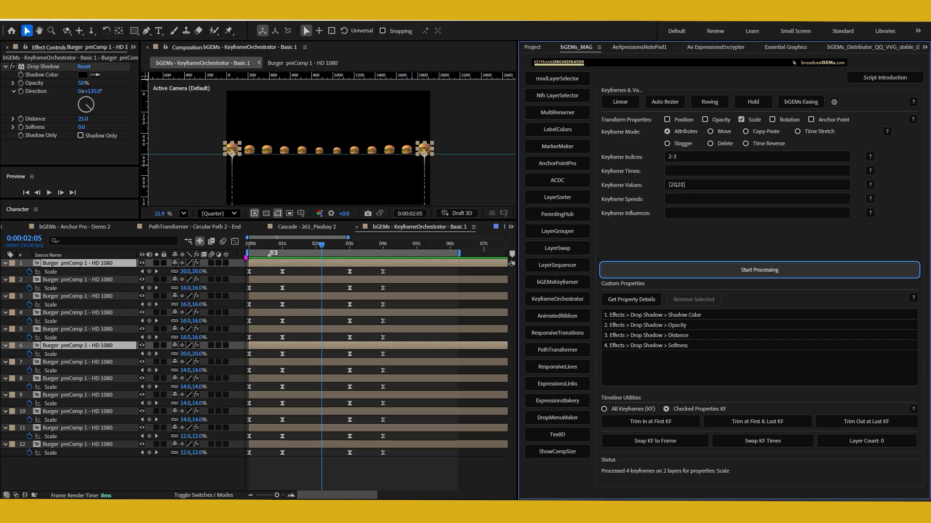
# - Play back the burger row animation from the start of the composition
pyautogui.click(288, 253)
pyautogui.press('Home')
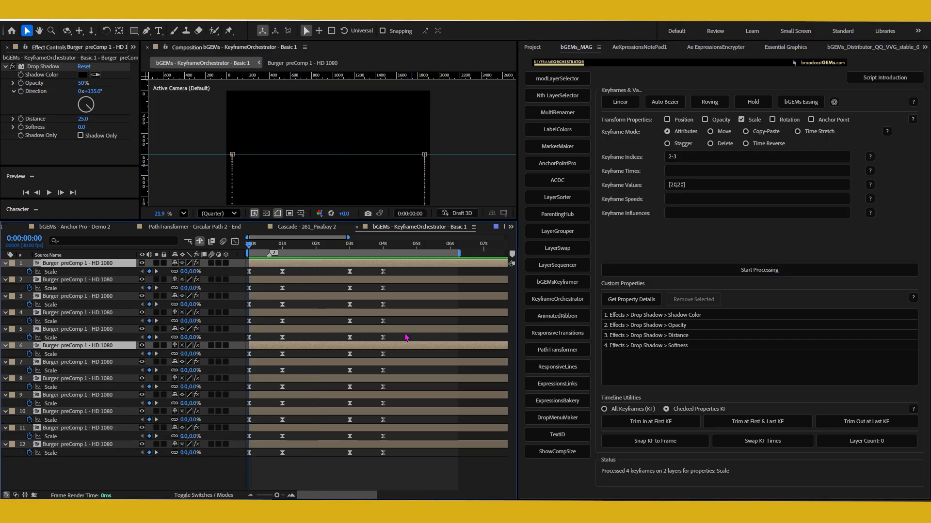
pyautogui.press('space')
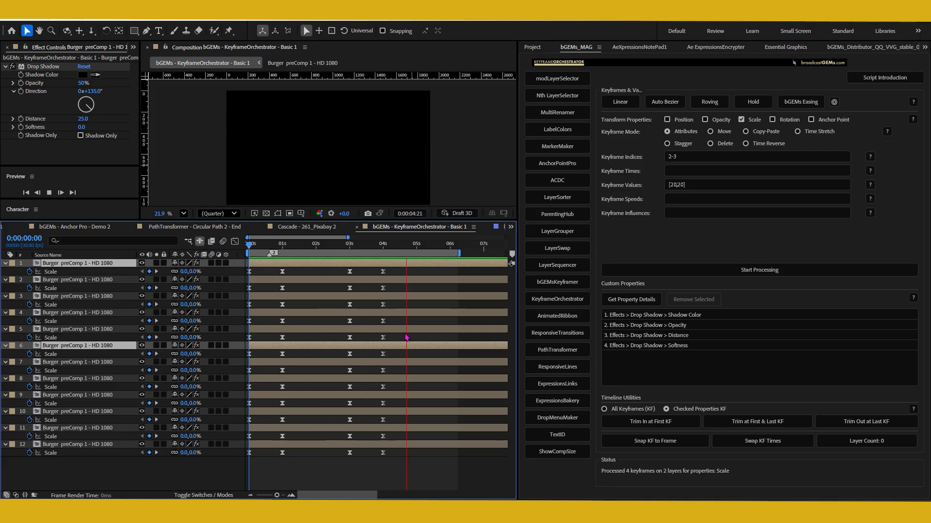
pyautogui.press('space')
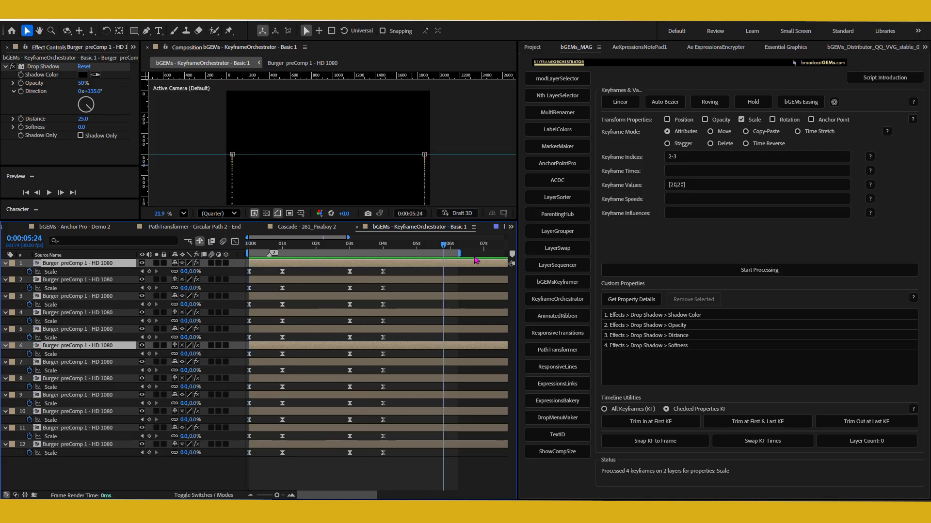
# - Open the bGEMs - Demo Sept 26-Y25 -Fibonacci Manual E 1 End composition and play it from the start in a maximized viewer
pyautogui.click(510, 227)
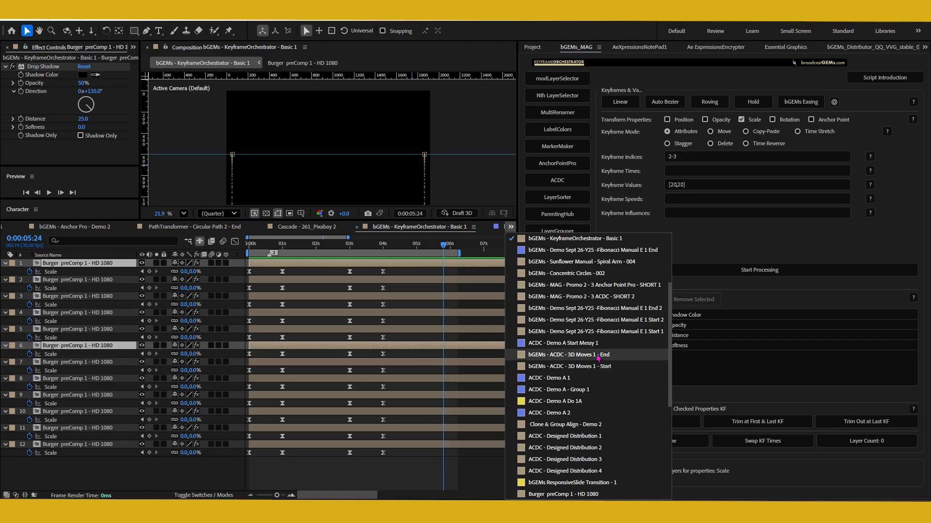
pyautogui.click(431, 232)
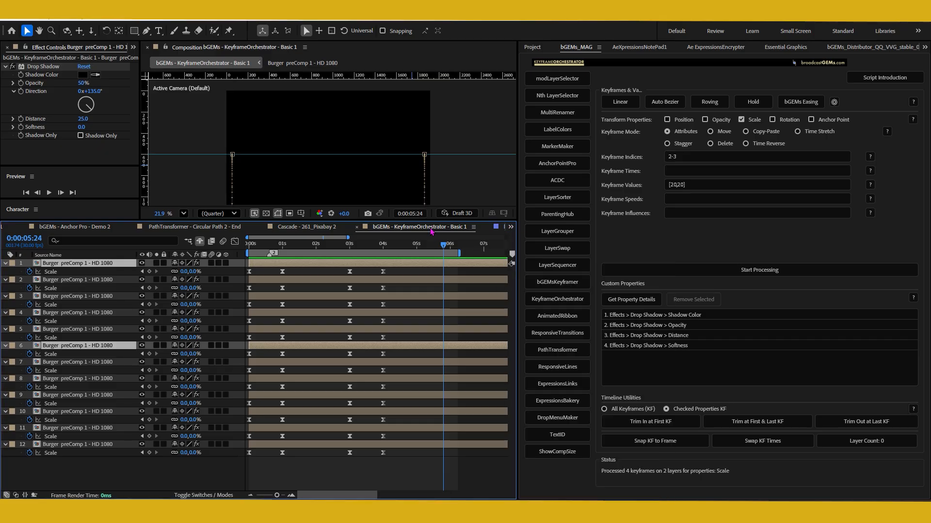
pyautogui.press('Home')
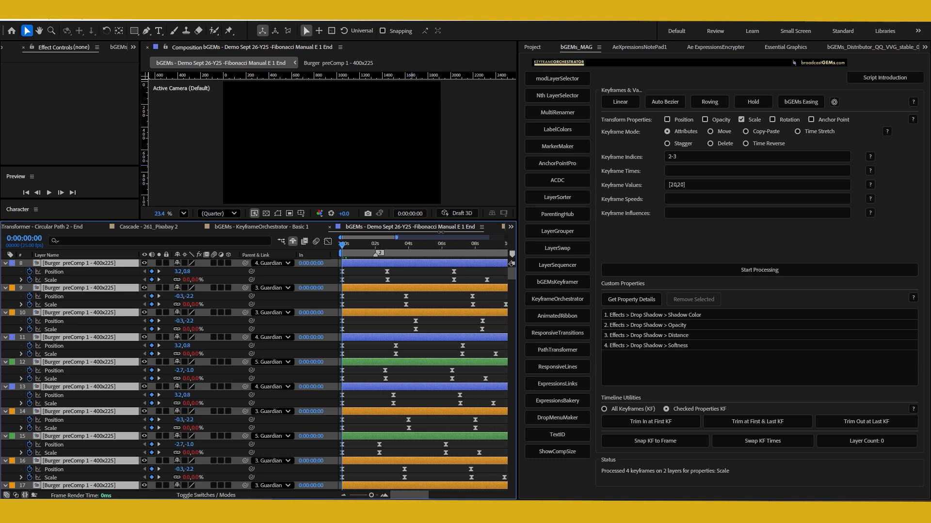
pyautogui.press('`')
pyautogui.press('space')
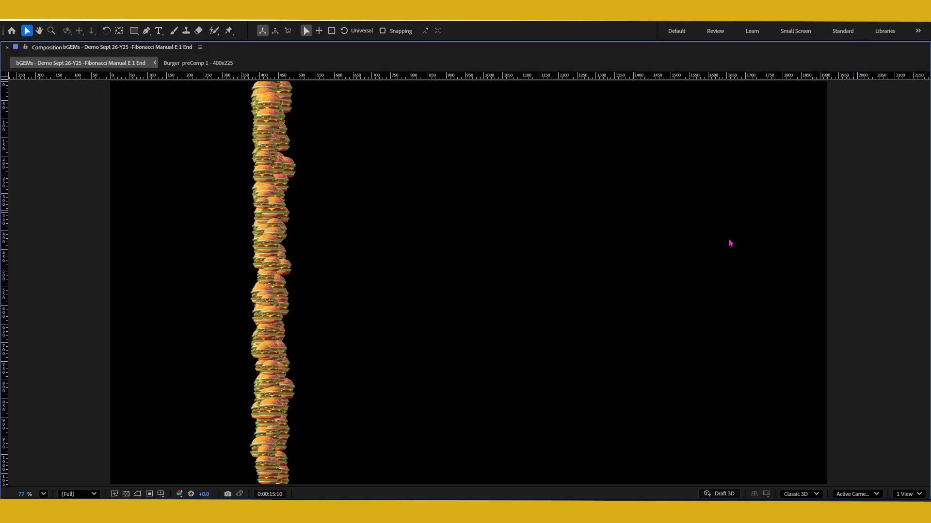
pyautogui.press('`')
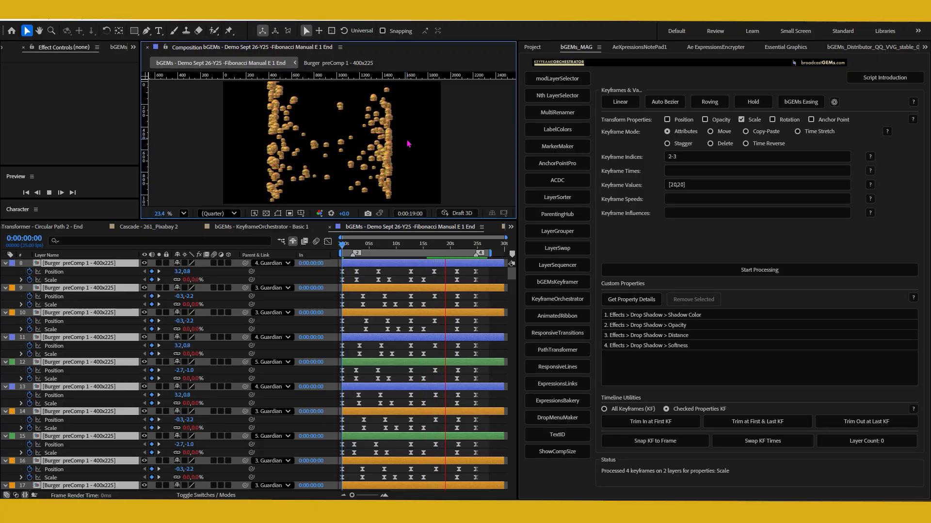
pyautogui.press('space')
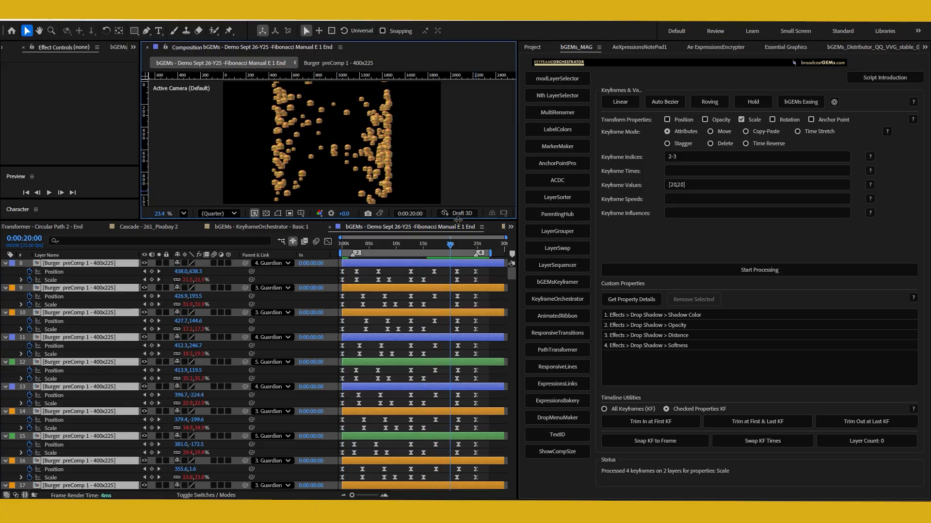
# - Enlarge the composition viewer, open LayerSwap and move the playhead to 0:00:05:16
pyautogui.moveTo(457, 219); pyautogui.dragTo(448, 294)
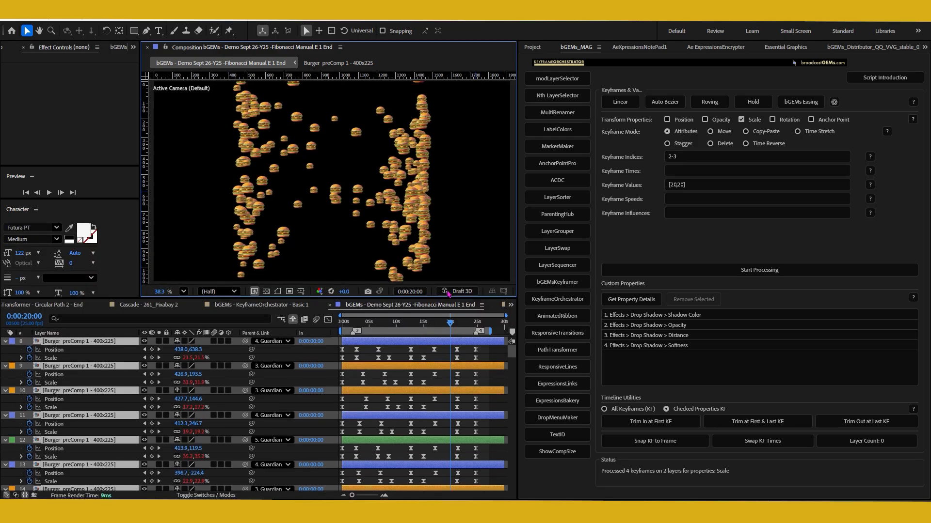
pyautogui.click(560, 255)
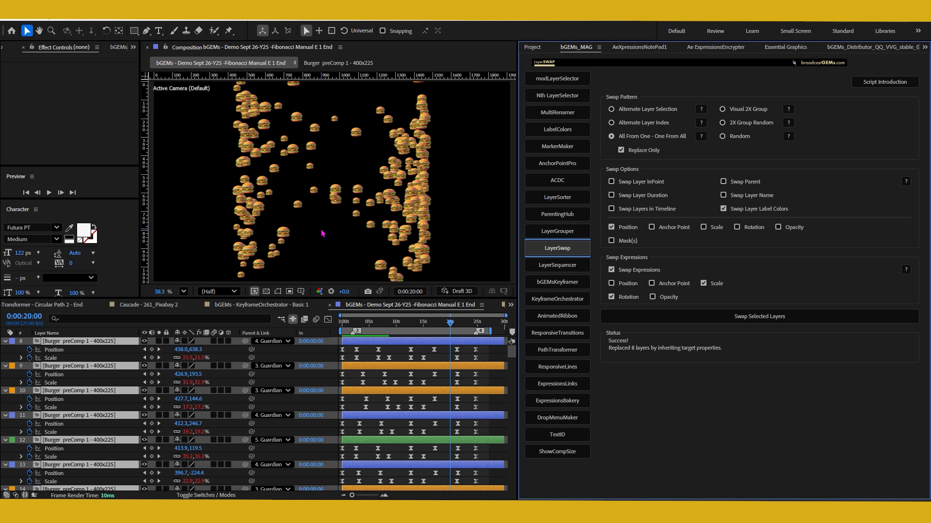
pyautogui.moveTo(396, 322); pyautogui.dragTo(374, 326)
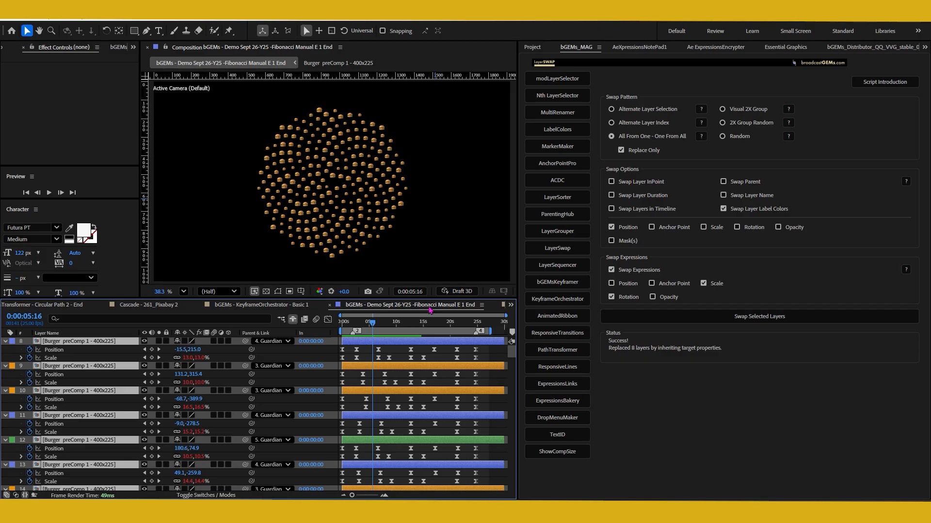
# - Play back the bGEMs - Sunflower Manual - Spiral Arm - 004 composition and look through its layer list to the end
pyautogui.scroll(-1, 429, 311)
pyautogui.press('space')
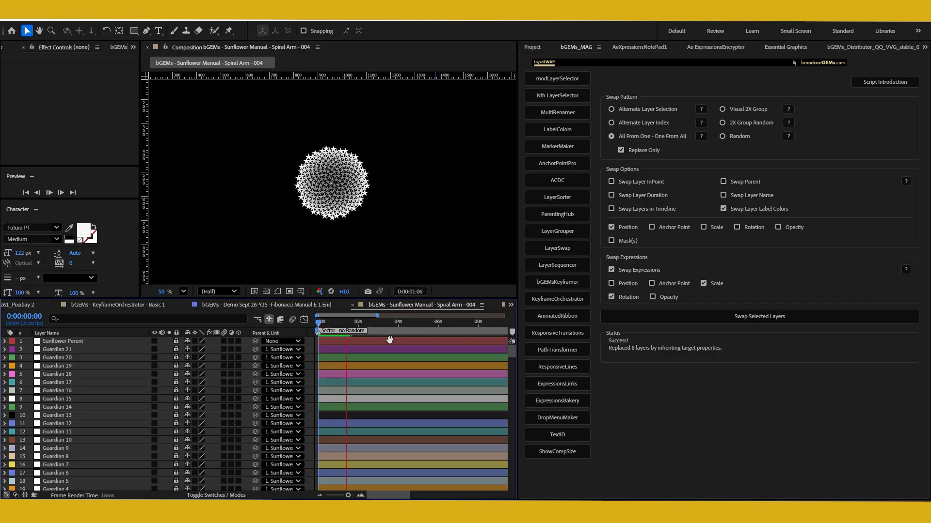
pyautogui.press('space')
pyautogui.moveTo(512, 353); pyautogui.dragTo(519, 492)
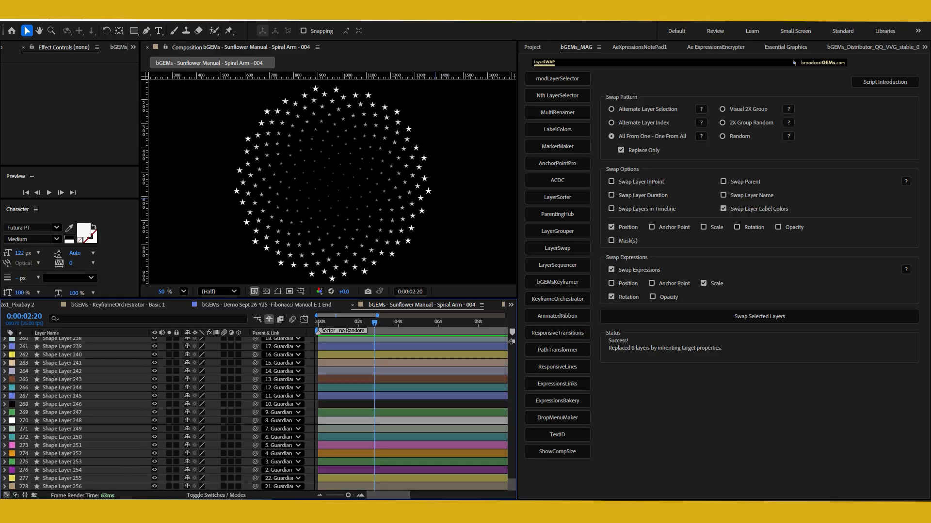
# - Open KeyframeOrchestrator and reveal all keyframed properties of Shape Layer 1
pyautogui.click(555, 299)
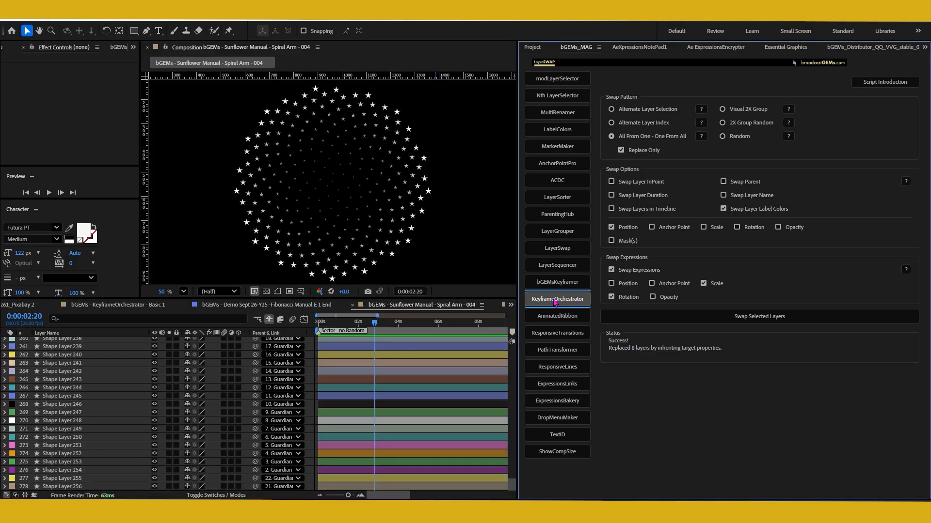
pyautogui.click(555, 302)
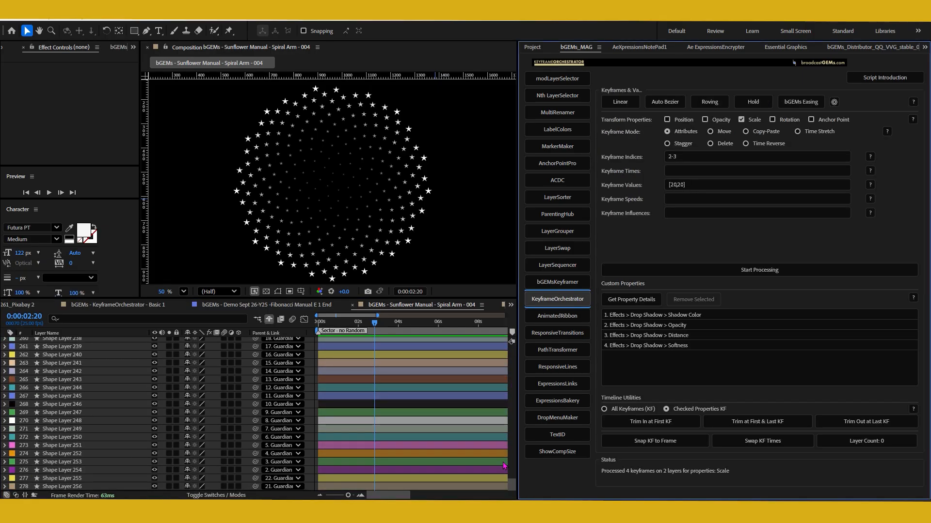
pyautogui.moveTo(512, 487); pyautogui.dragTo(516, 301)
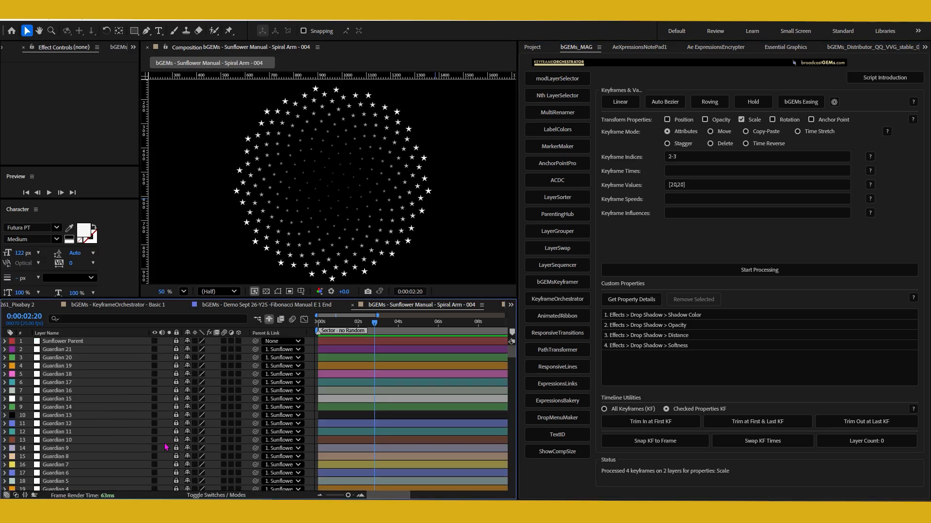
pyautogui.scroll(-4, 69, 457)
pyautogui.scroll(-3, 81, 458)
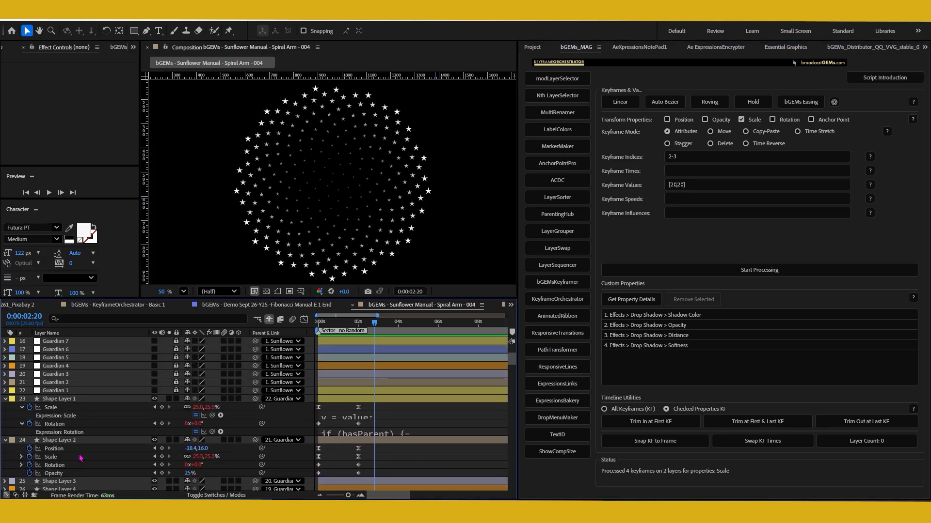
pyautogui.click(81, 400)
pyautogui.press('u')
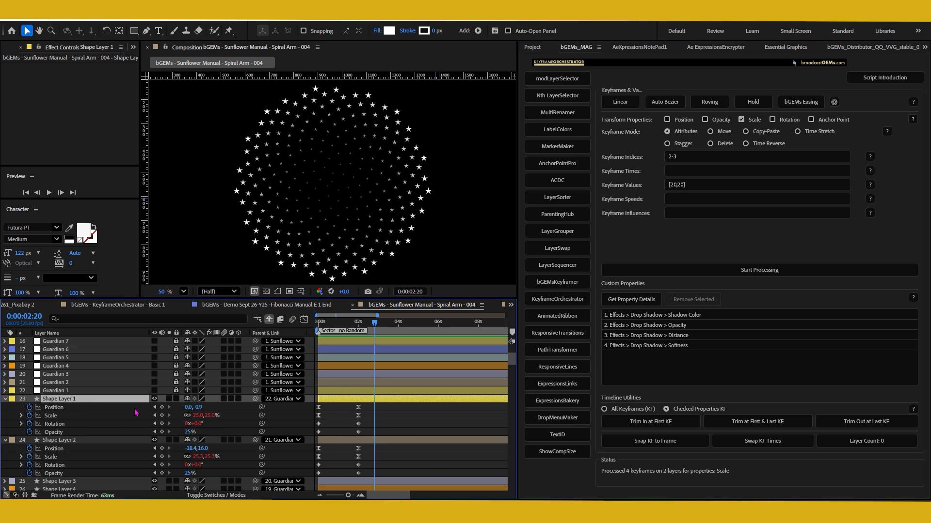
# - Look over the keyframed shape layers and play the sunflower animation from the start
pyautogui.scroll(-6, 135, 413)
pyautogui.scroll(3, 138, 416)
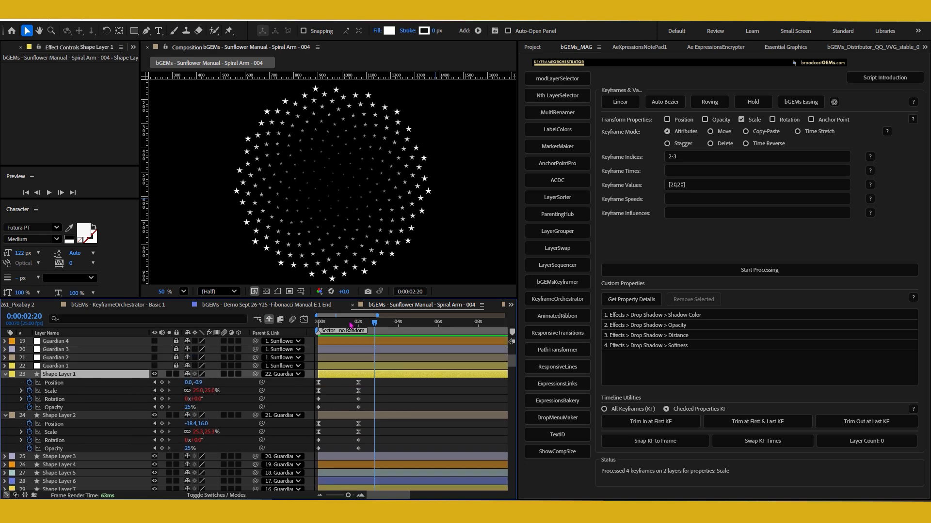
pyautogui.press('Home')
pyautogui.press('space')
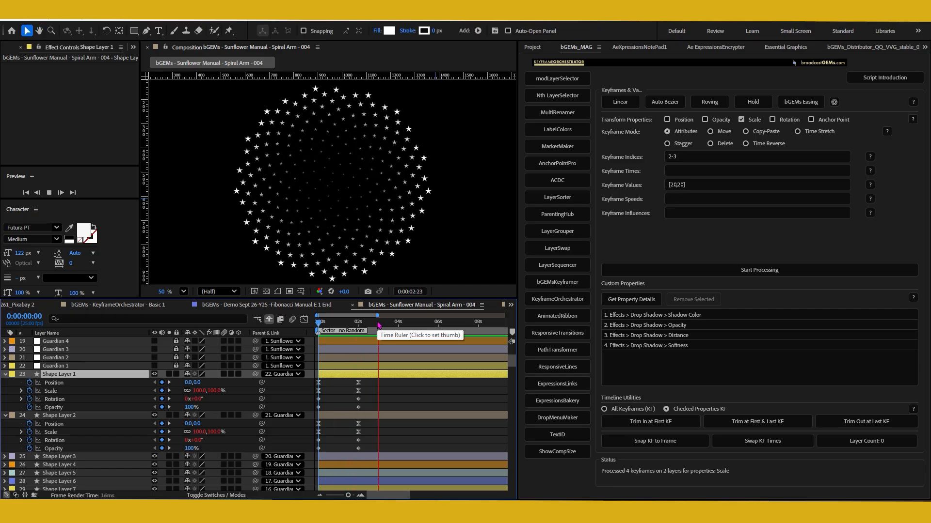
# - Stop playback and scrub the sunflower animation between the first and second keyframes, ending at 0:00:02:05
pyautogui.press('space')
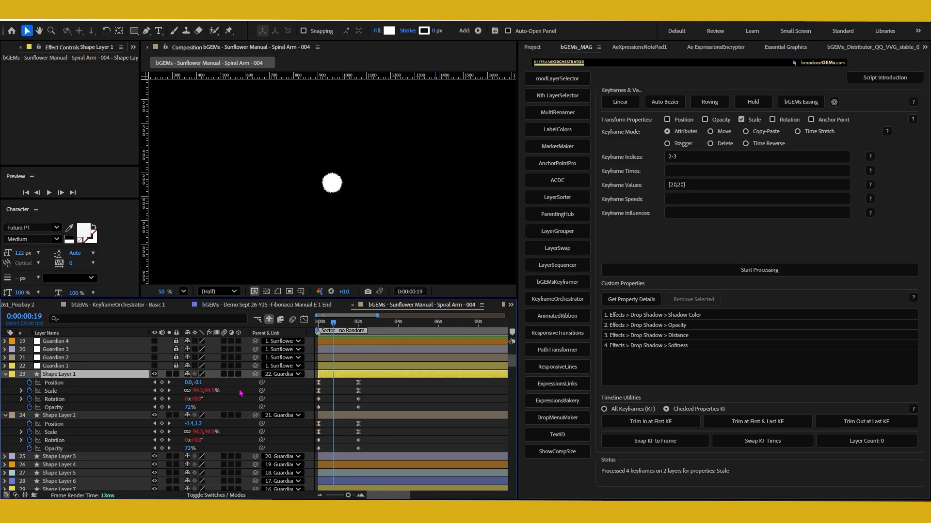
pyautogui.click(338, 323)
pyautogui.moveTo(343, 326)
pyautogui.mouseDown()
pyautogui.moveTo(365, 334)
pyautogui.moveTo(350, 334)
pyautogui.mouseUp()
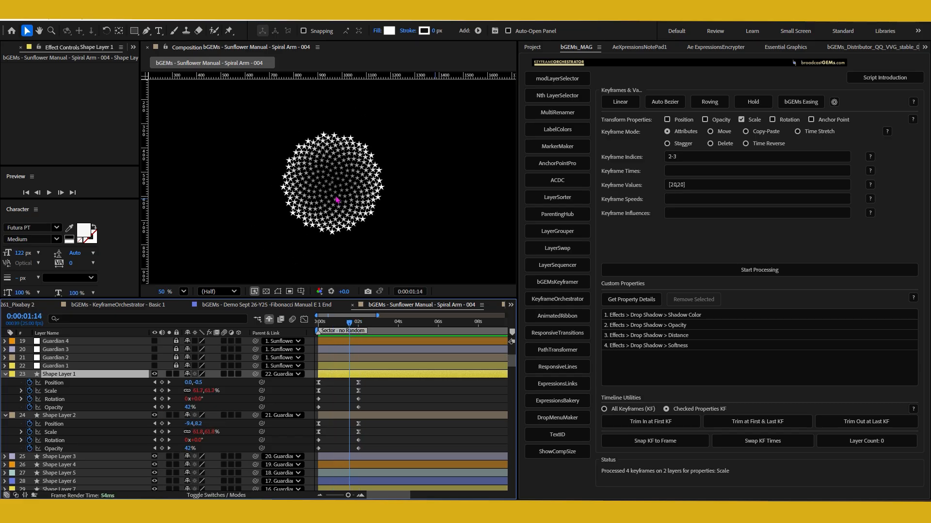
pyautogui.moveTo(361, 324); pyautogui.dragTo(347, 332)
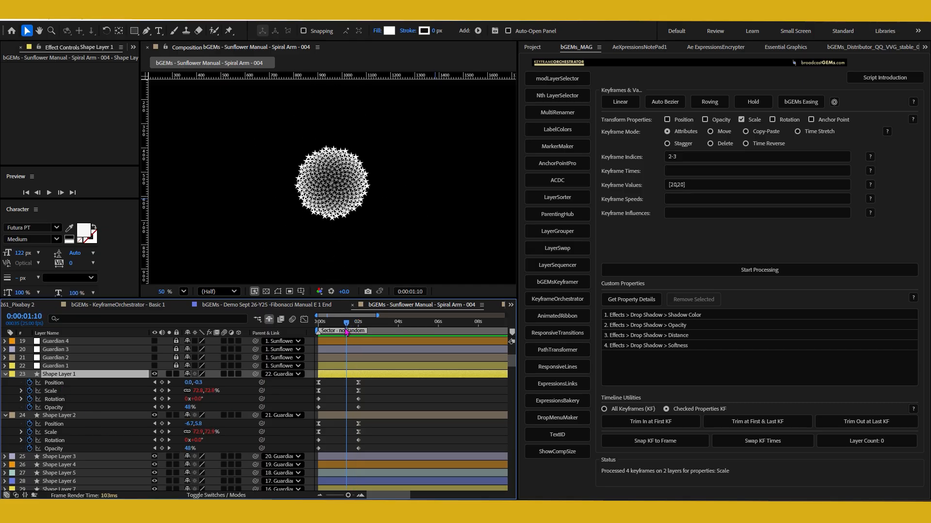
pyautogui.moveTo(331, 325); pyautogui.dragTo(354, 326)
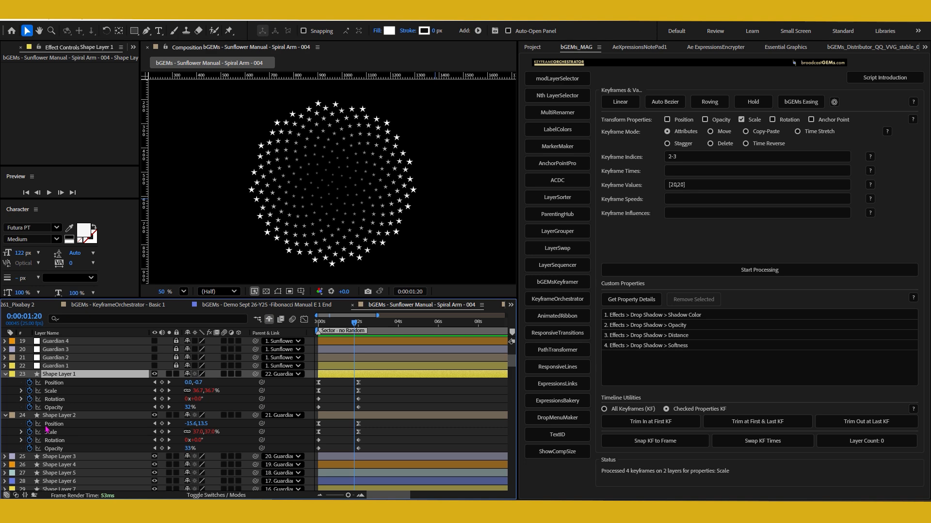
pyautogui.moveTo(355, 324)
pyautogui.mouseDown()
pyautogui.moveTo(346, 331)
pyautogui.moveTo(362, 331)
pyautogui.mouseUp()
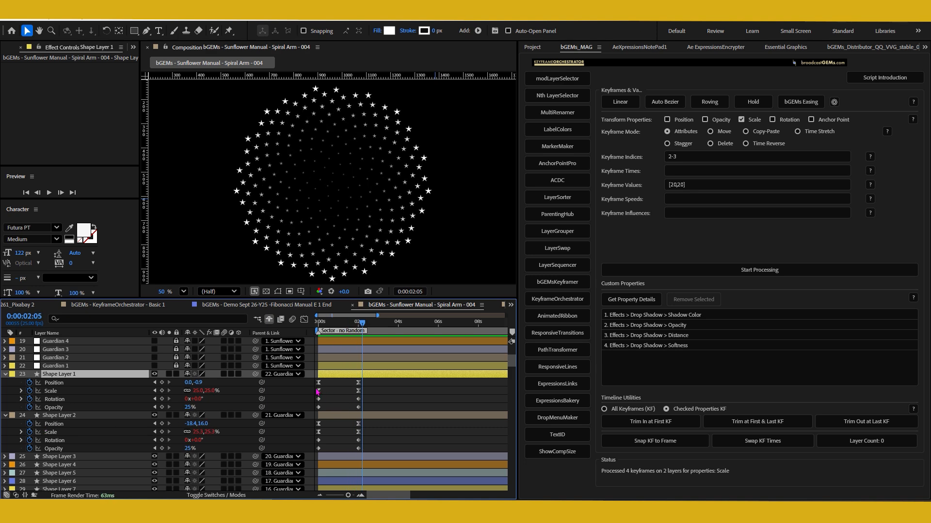
# - Move the second Opacity keyframe of all unlocked sunflower layers to 1:00 with KeyframeOrchestrator's Move mode
pyautogui.hotkey('ctrl', 'a')
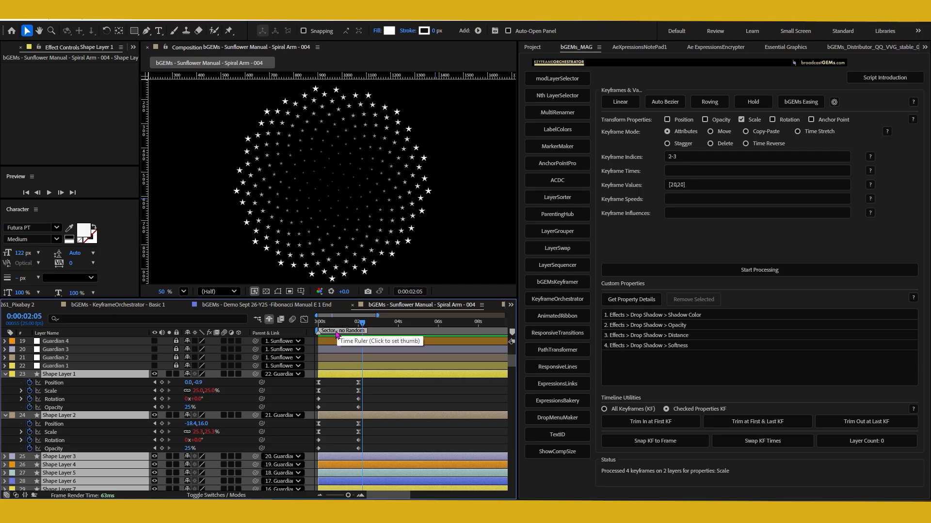
pyautogui.click(720, 121)
pyautogui.click(723, 133)
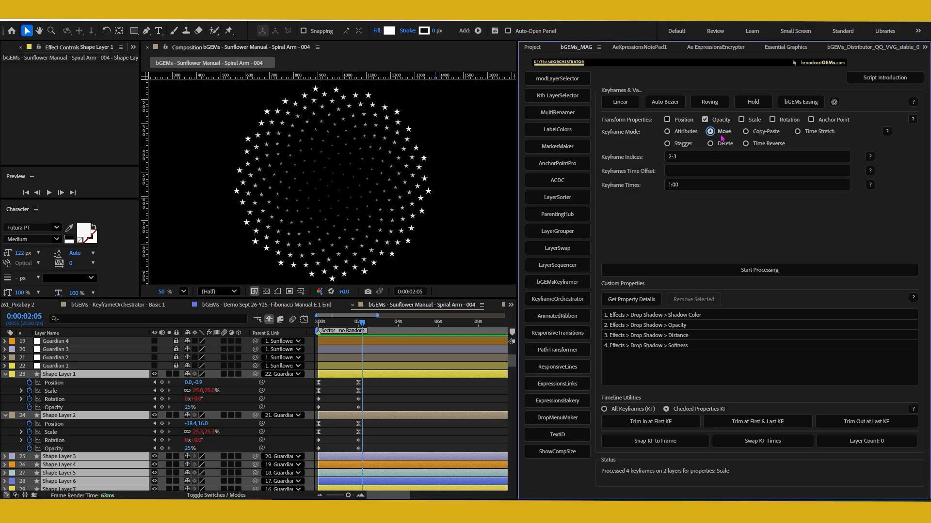
pyautogui.click(694, 156)
pyautogui.write('2')
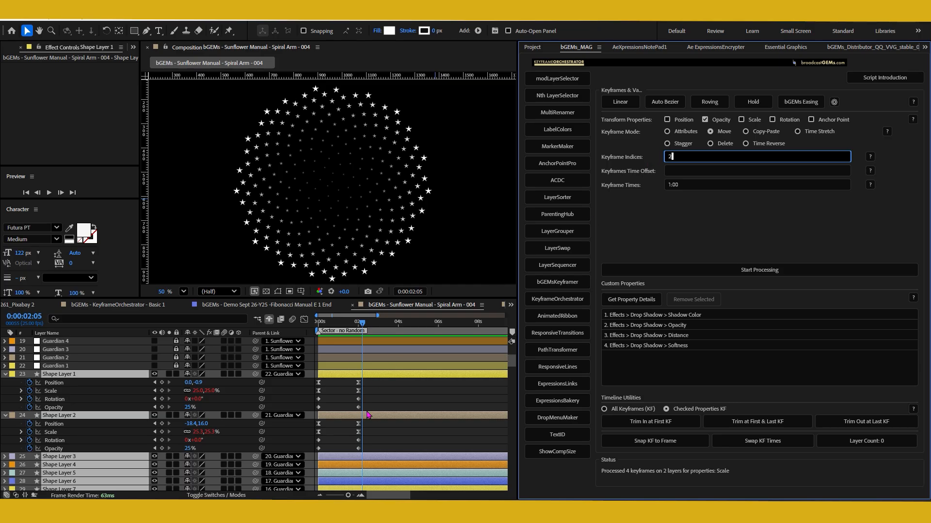
pyautogui.click(672, 170)
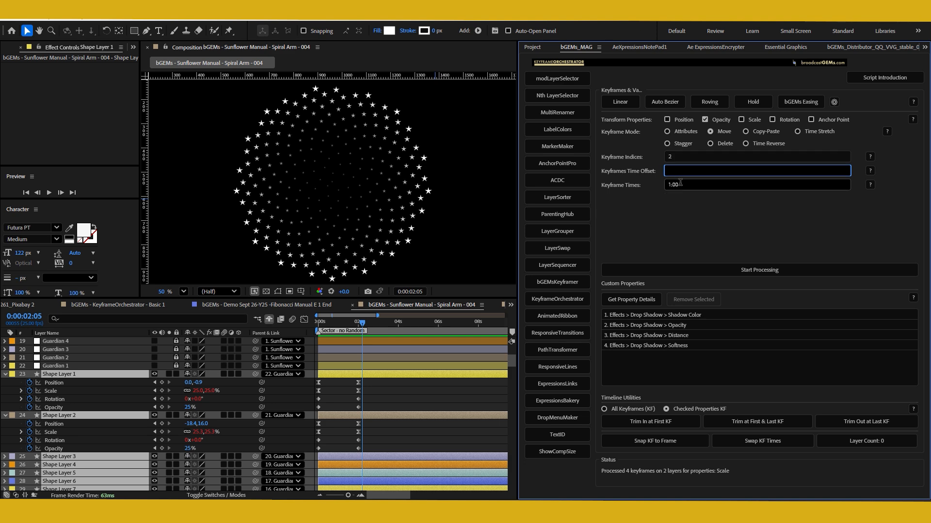
pyautogui.click(681, 185)
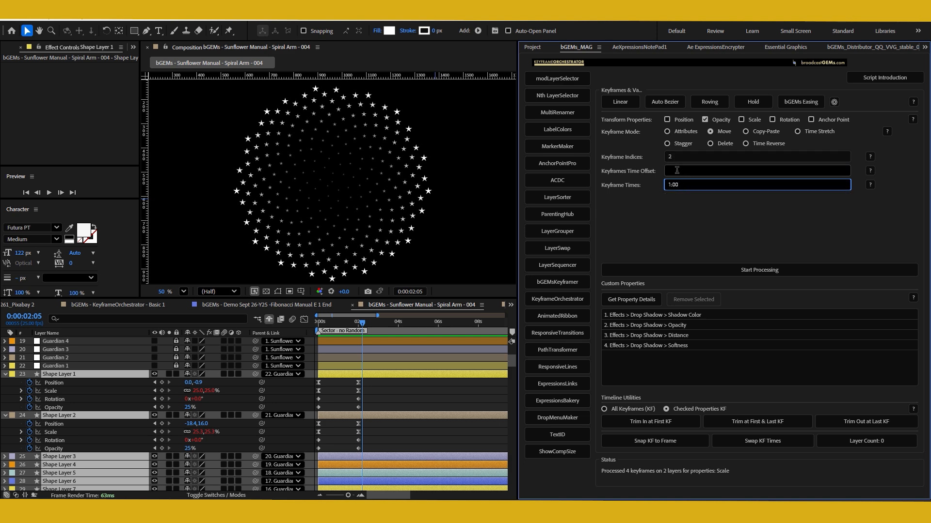
pyautogui.click(741, 273)
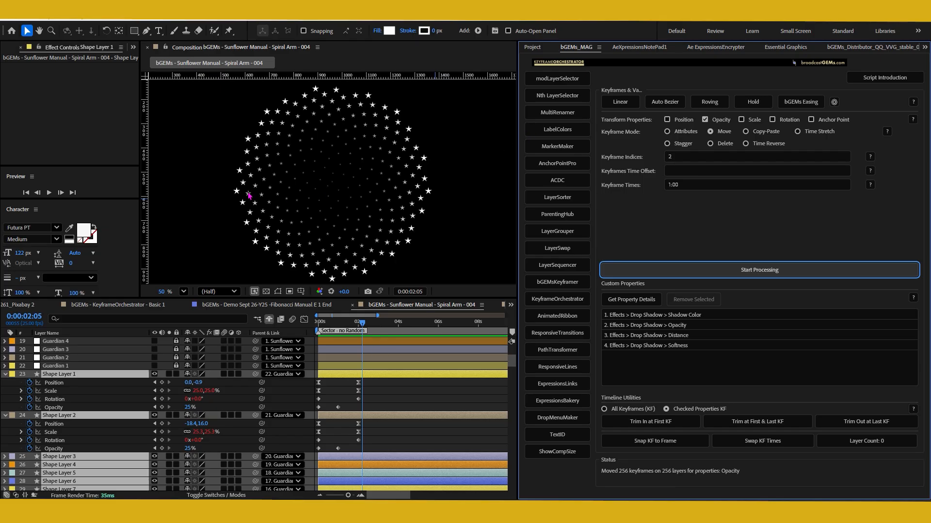
# - Play the sunflower animation from the start, stop it and collapse the shape layers' properties
pyautogui.click(316, 322)
pyautogui.press('space')
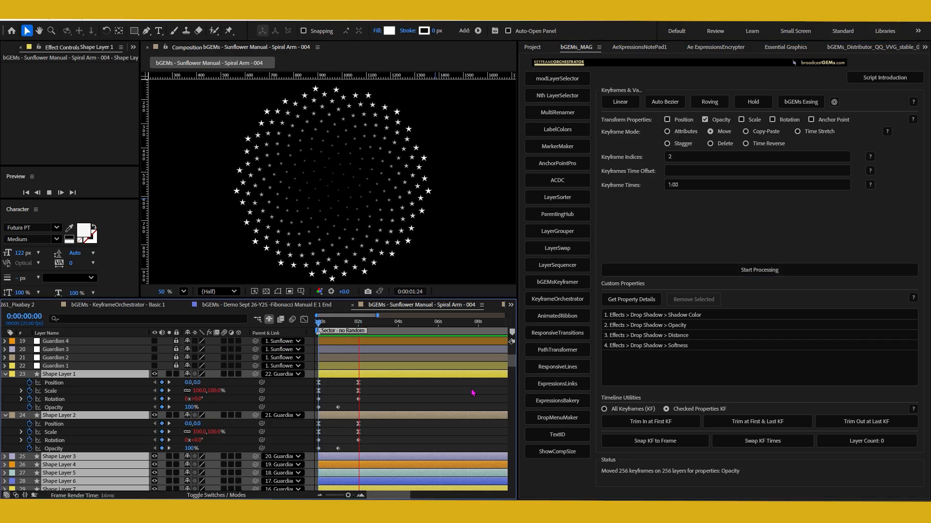
pyautogui.press('space')
pyautogui.click(5, 375)
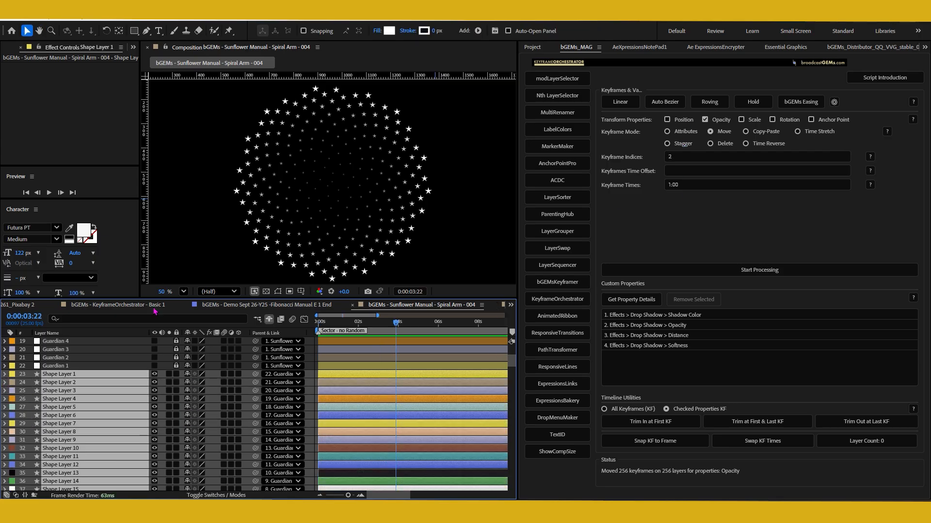
# - In the bGEMs - KeyframeOrchestrator - Basic 1 composition, go to 0:00:01:24 and set up Stagger mode for Position and Scale only
pyautogui.click(127, 306)
pyautogui.moveTo(249, 324); pyautogui.dragTo(311, 330)
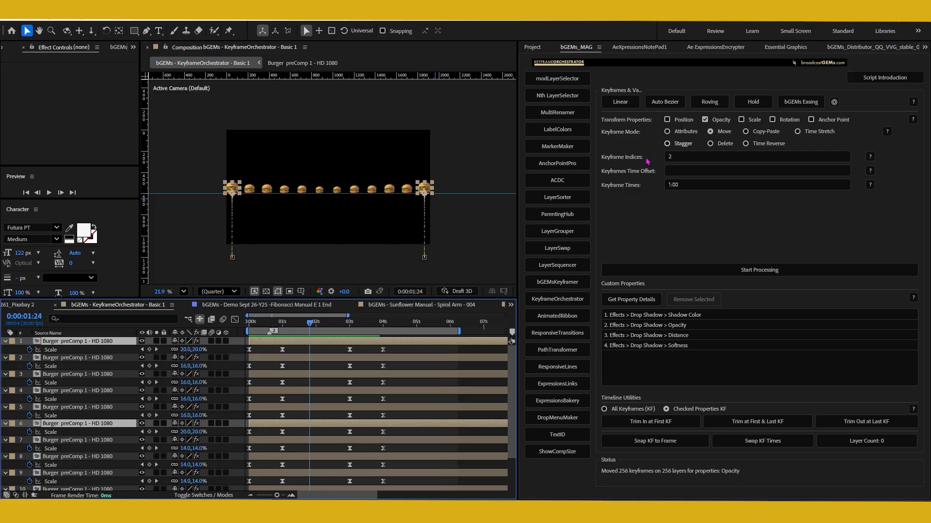
pyautogui.click(682, 144)
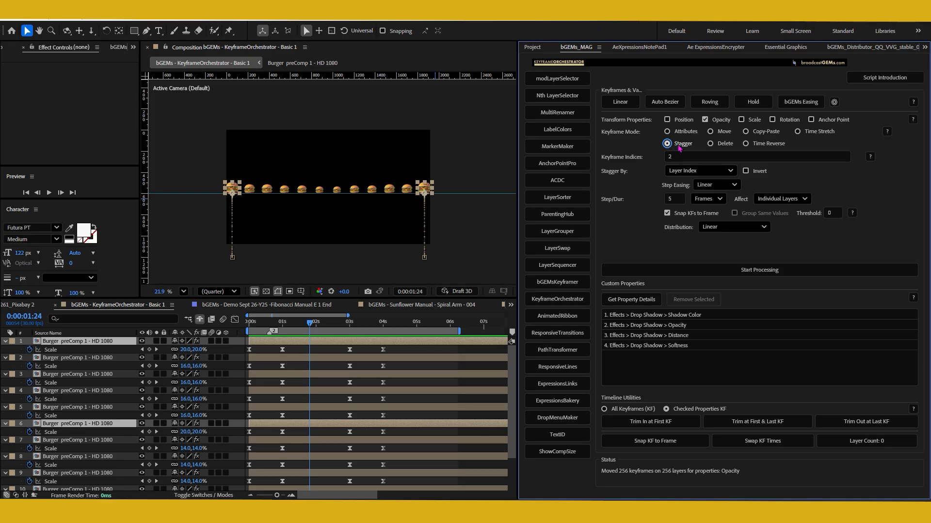
pyautogui.click(684, 120)
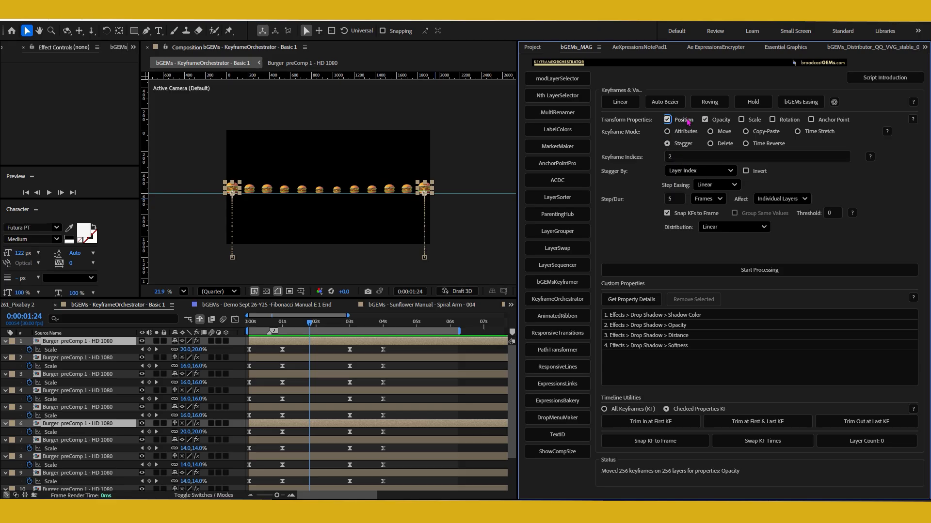
pyautogui.click(722, 120)
pyautogui.click(754, 122)
# - Reveal Position alongside Scale on the two selected Burger layers and inspect the first Position keyframe
pyautogui.click(329, 347)
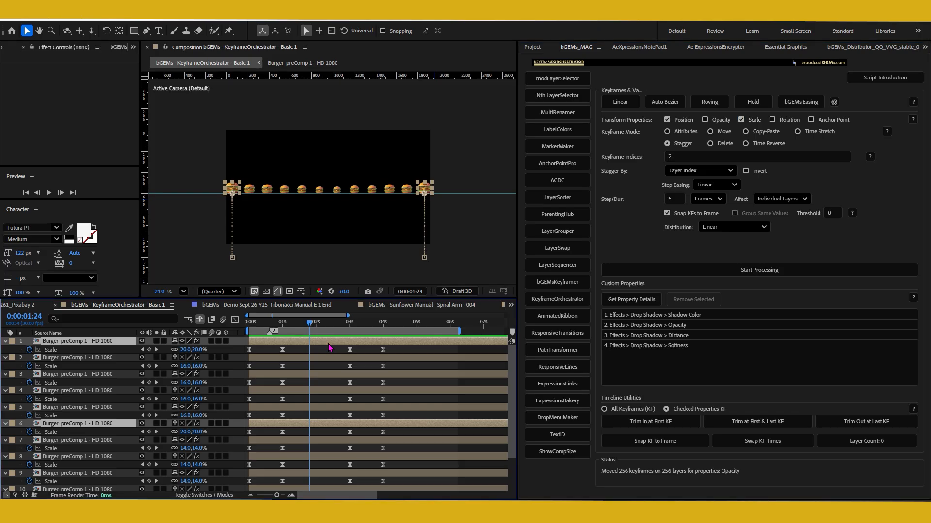
pyautogui.hotkey('shift', 'p')
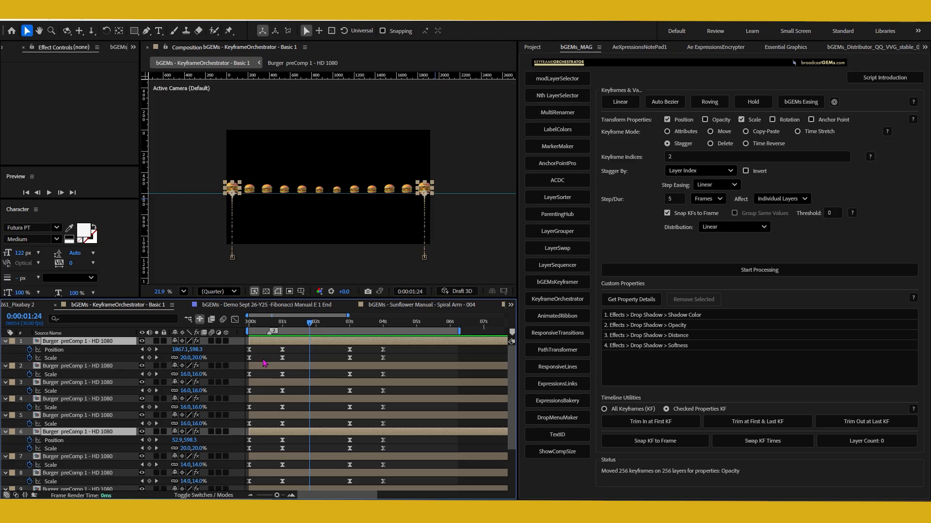
pyautogui.moveTo(249, 352)
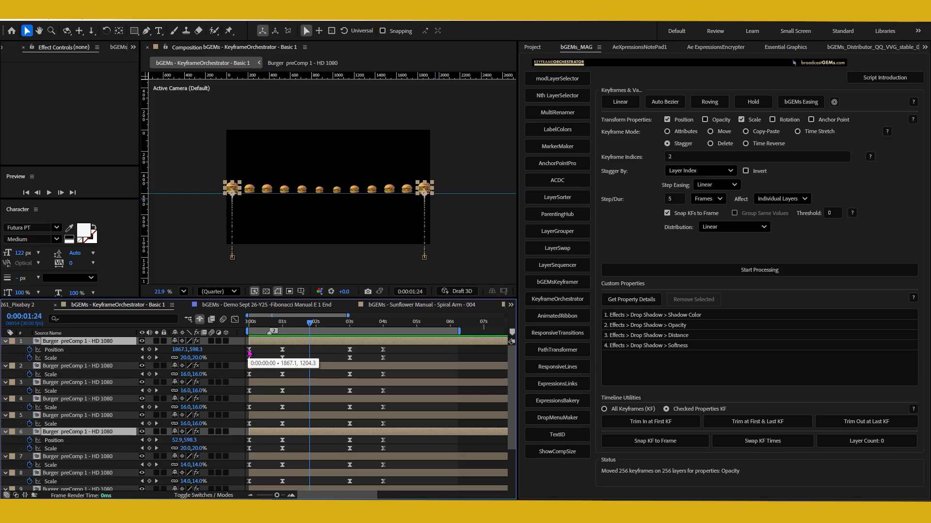
# - Review the keyframe index and Stagger By options, compare them with ACDC's Distribution Order options and return to KeyframeOrchestrator
pyautogui.click(677, 156)
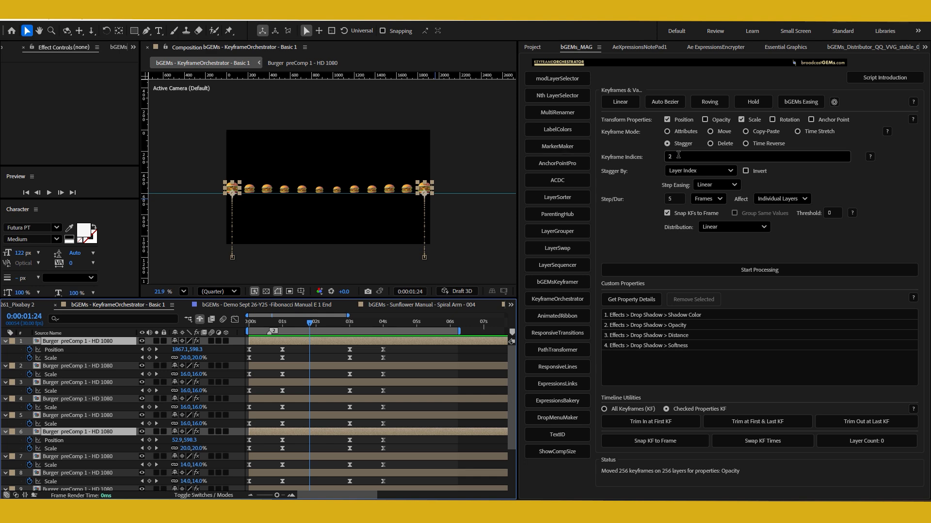
pyautogui.moveTo(677, 155); pyautogui.dragTo(651, 158)
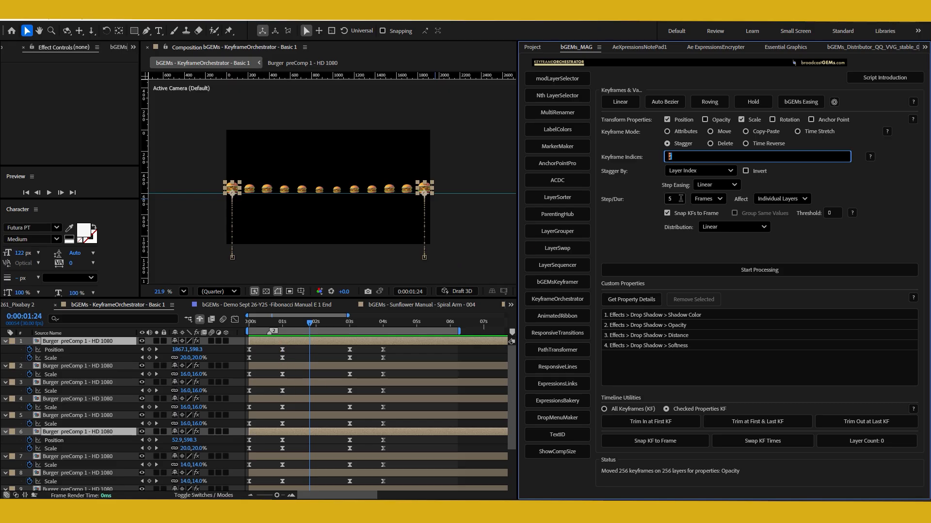
pyautogui.click(685, 171)
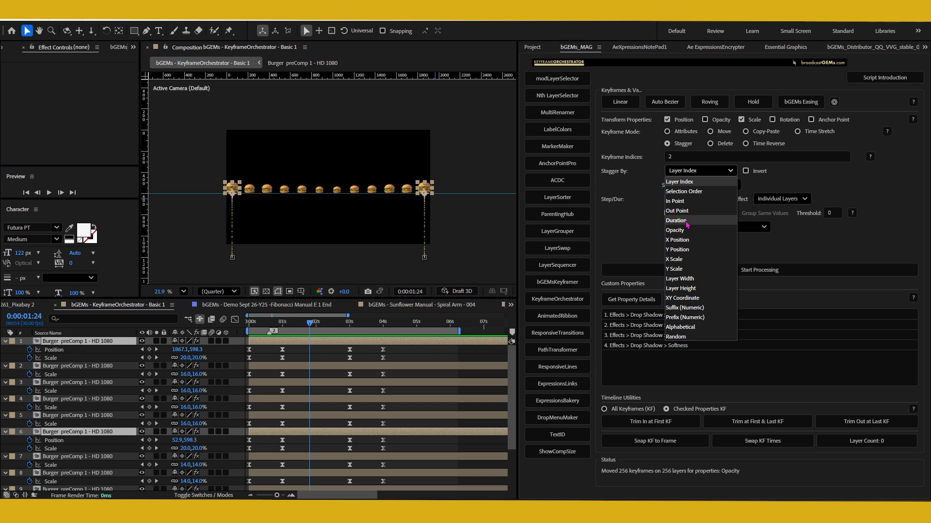
pyautogui.click(554, 182)
pyautogui.click(554, 182)
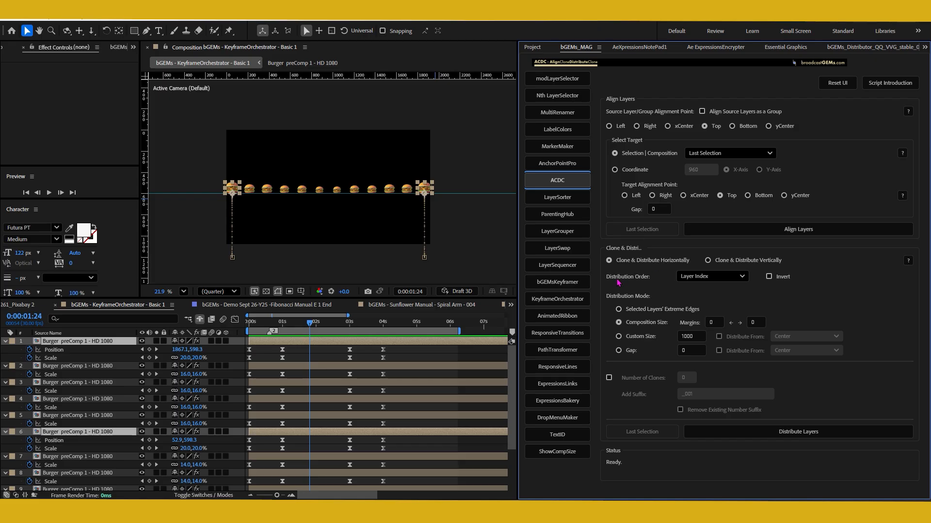
pyautogui.click(690, 278)
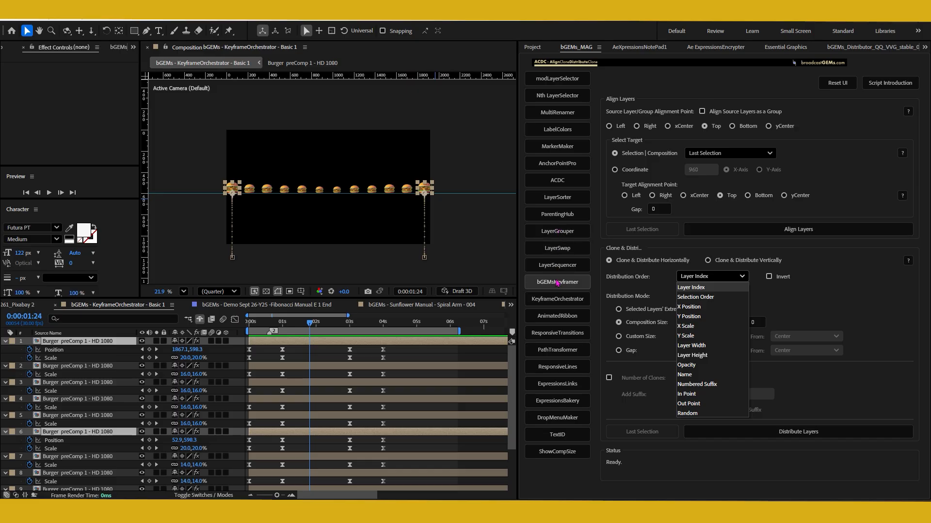
pyautogui.click(556, 299)
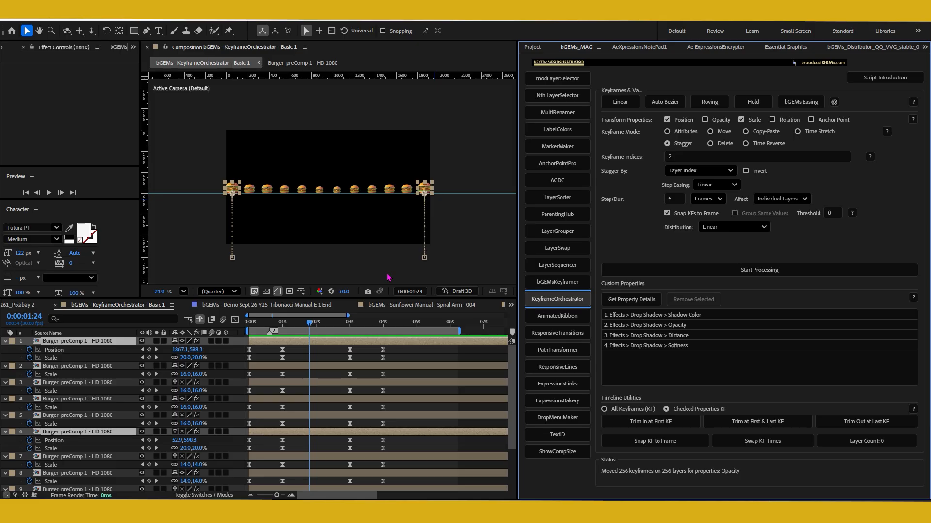
# - Replace the current selection with all Burger layers in the composition
pyautogui.click(232, 361)
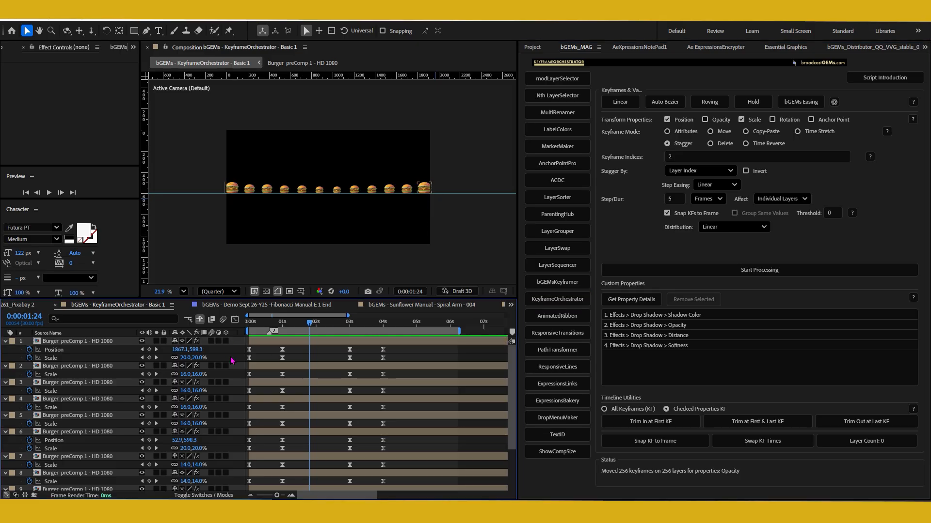
pyautogui.hotkey('ctrl', 'a')
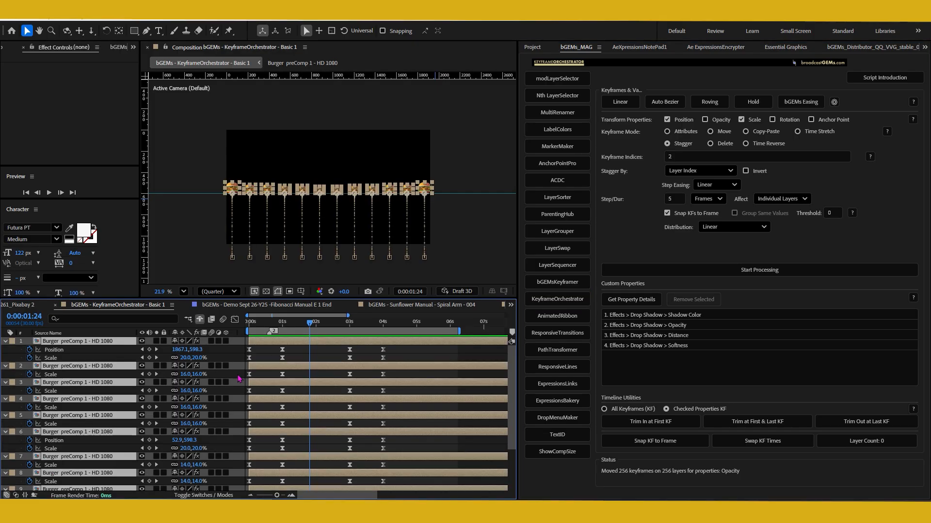
# - Set the keyframe stagger order to XY Coordinate and look over the other available ordering options
pyautogui.click(693, 172)
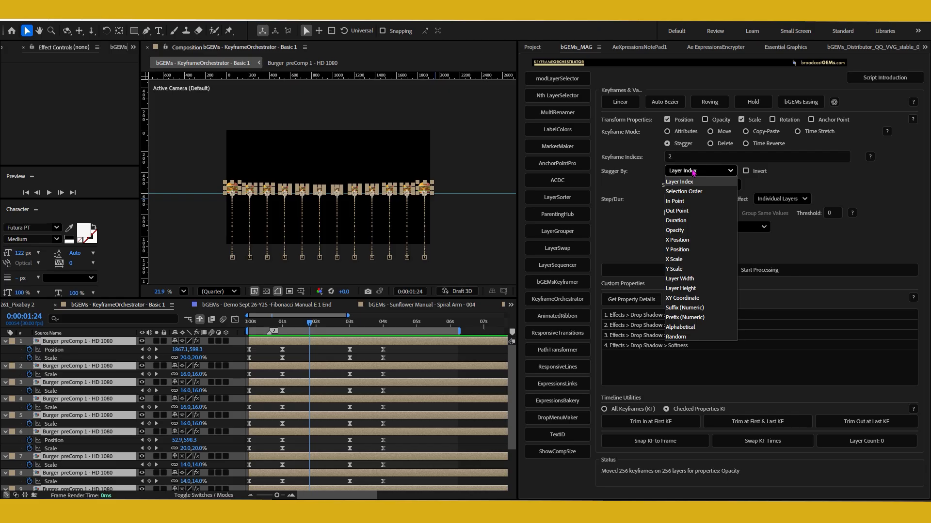
pyautogui.click(682, 299)
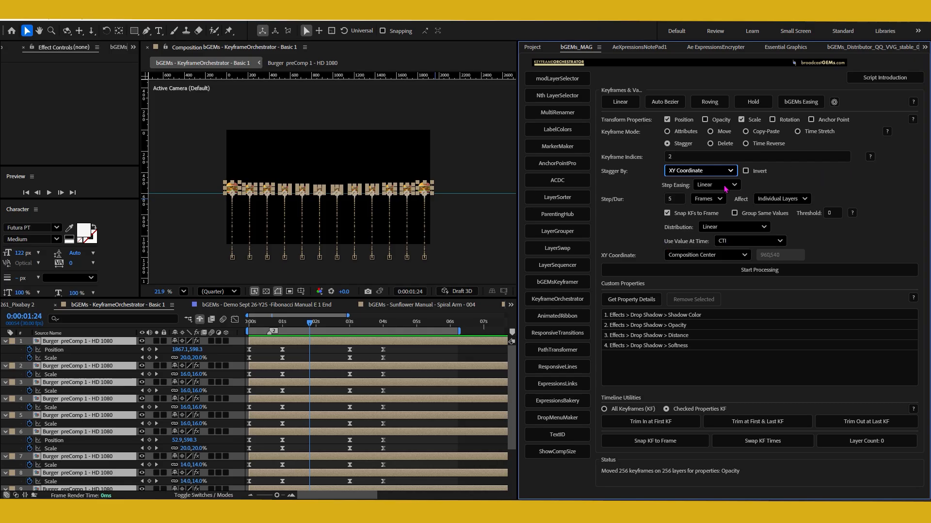
pyautogui.click(701, 170)
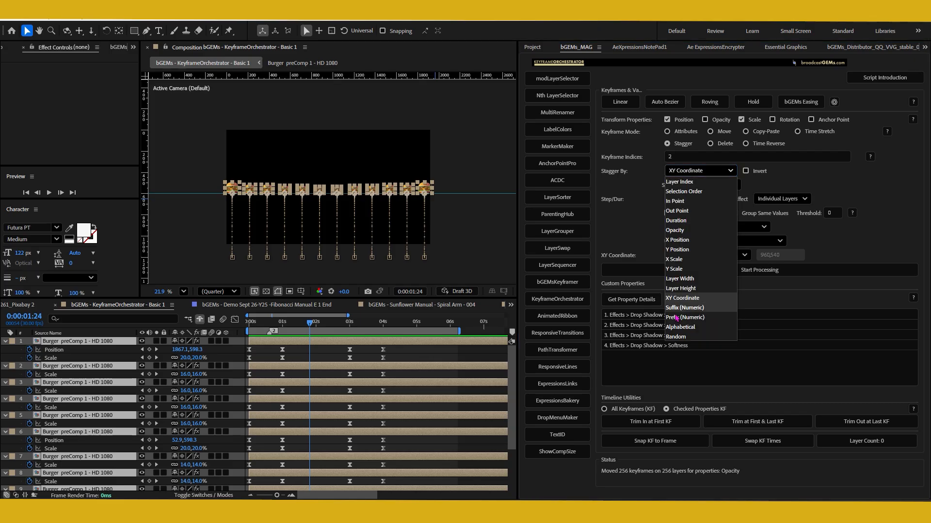
pyautogui.click(623, 180)
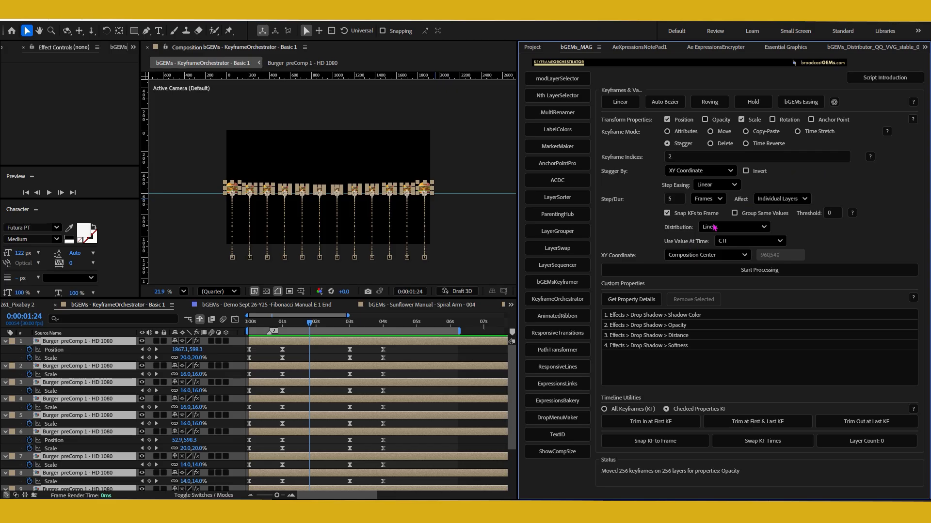
# - Review the Step Easing, step unit and Affect options, keeping Linear, Frames and Individual Layers
pyautogui.click(713, 188)
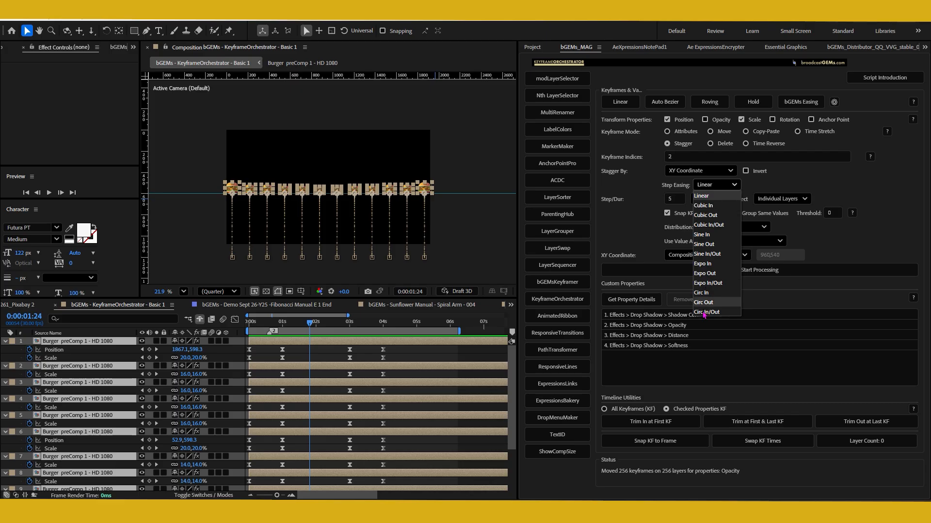
pyautogui.click(700, 196)
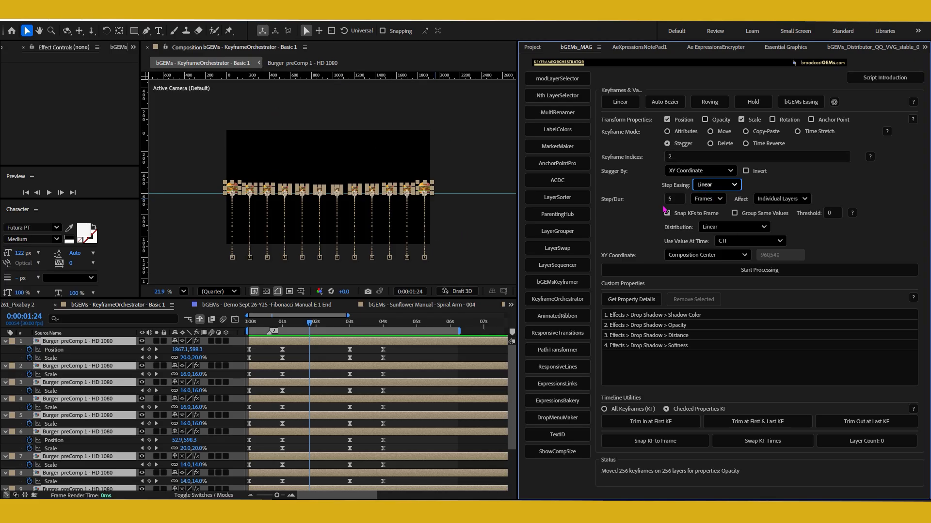
pyautogui.click(711, 199)
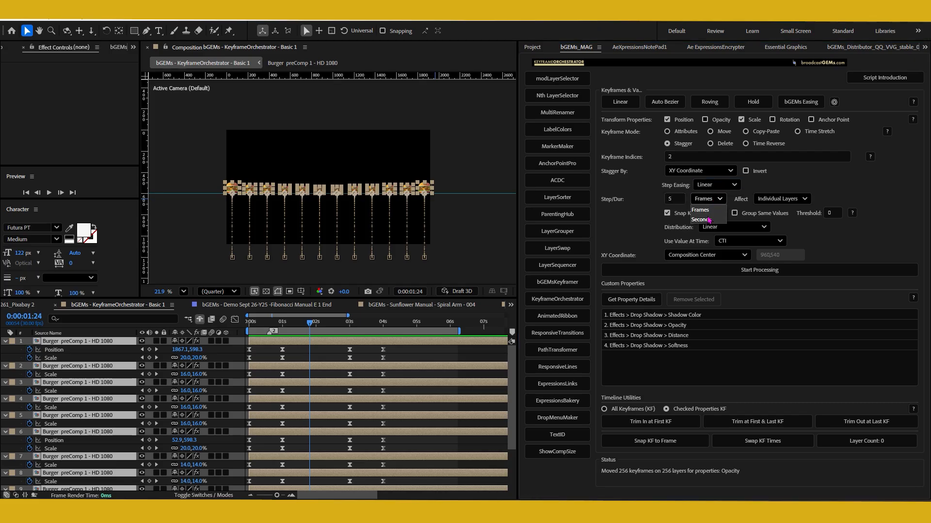
pyautogui.click(672, 200)
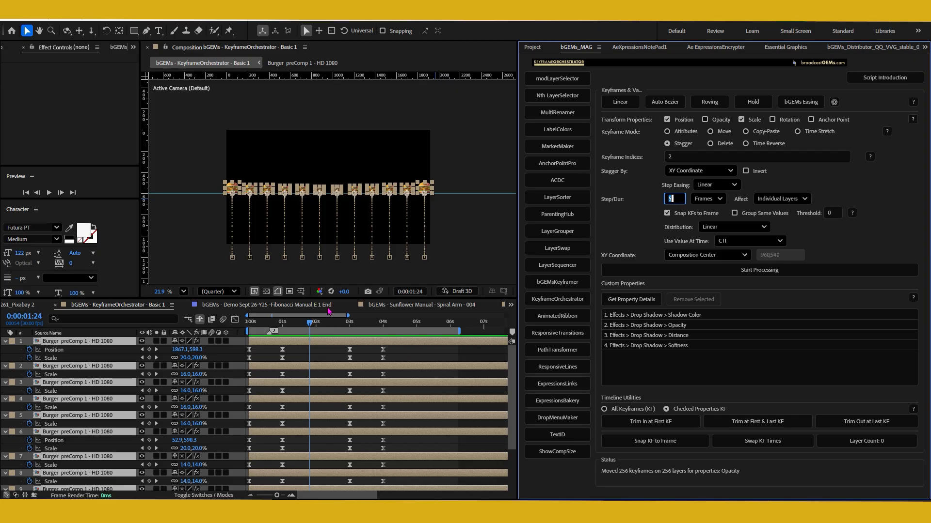
pyautogui.click(776, 198)
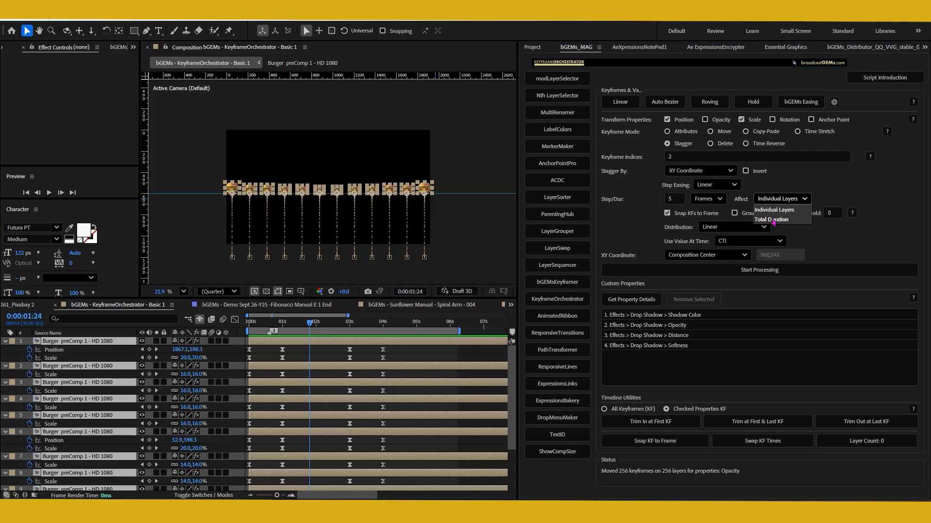
pyautogui.click(828, 193)
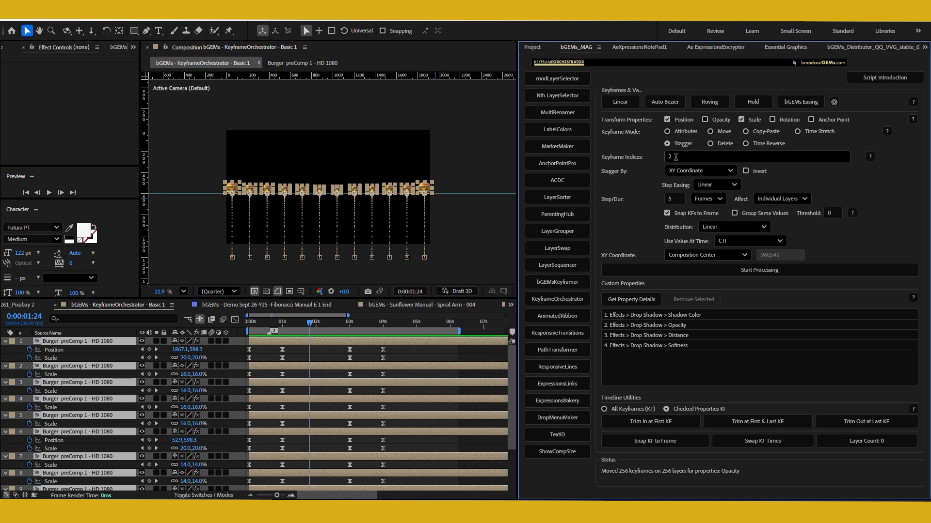
# - Turn off Snap KFs to Frame, keeping Linear distribution and Composition Center as the XY reference
pyautogui.click(667, 214)
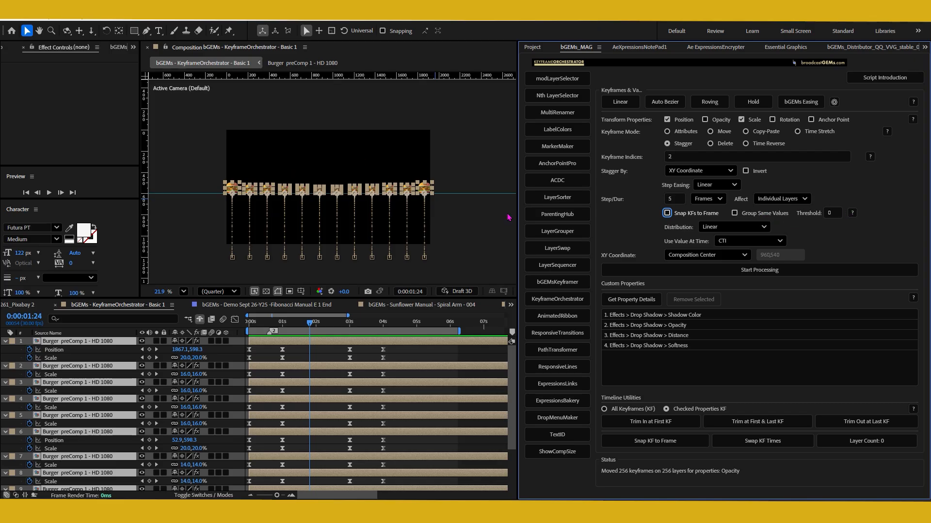
pyautogui.click(712, 227)
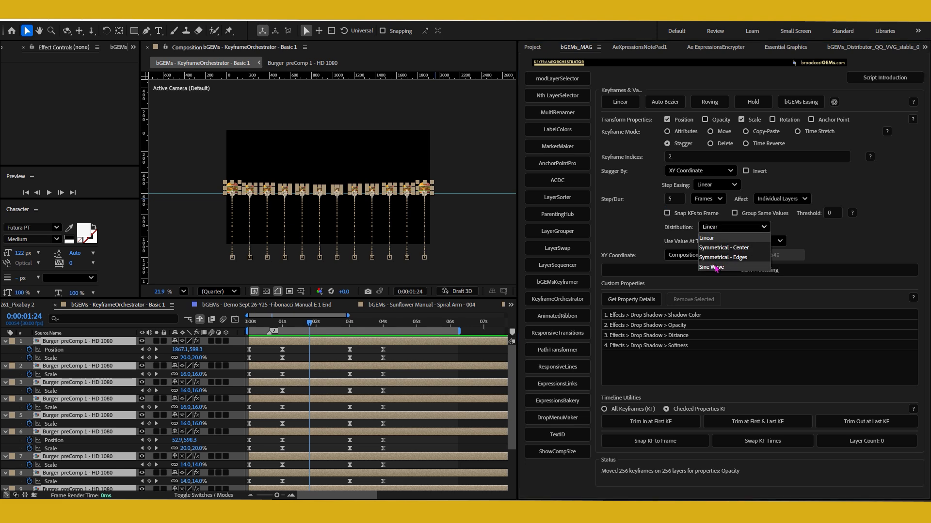
pyautogui.click(707, 239)
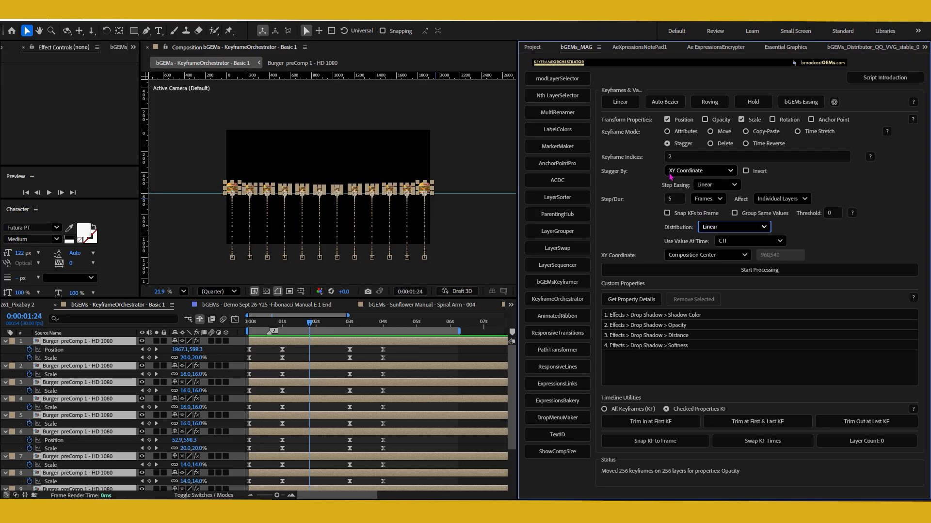
pyautogui.click(680, 258)
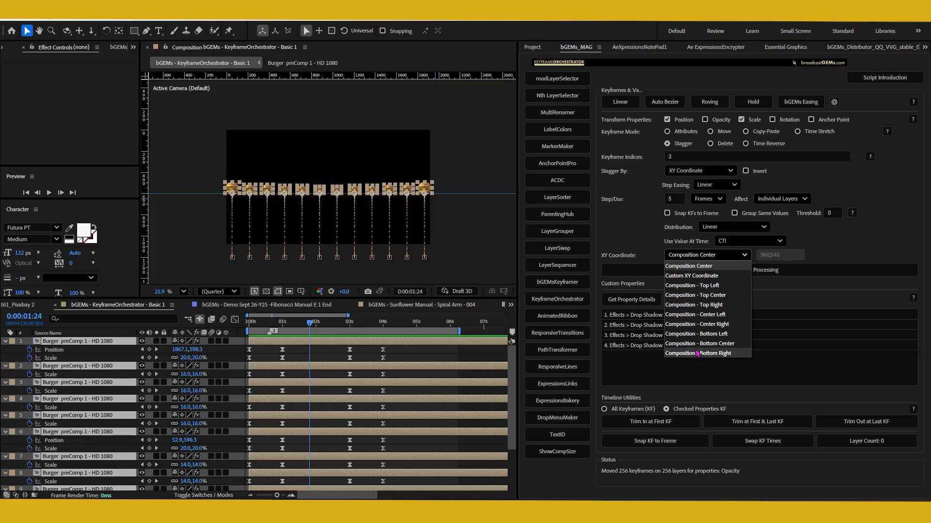
pyautogui.click(692, 269)
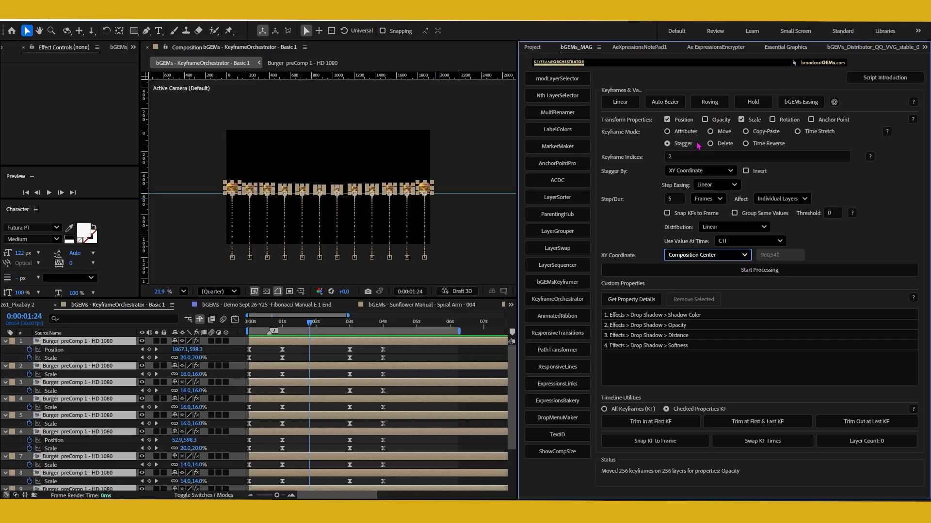
# - Stagger the second Position and Scale keyframes of the selected burger layers, and inspect their new timing in the timeline
pyautogui.click(706, 273)
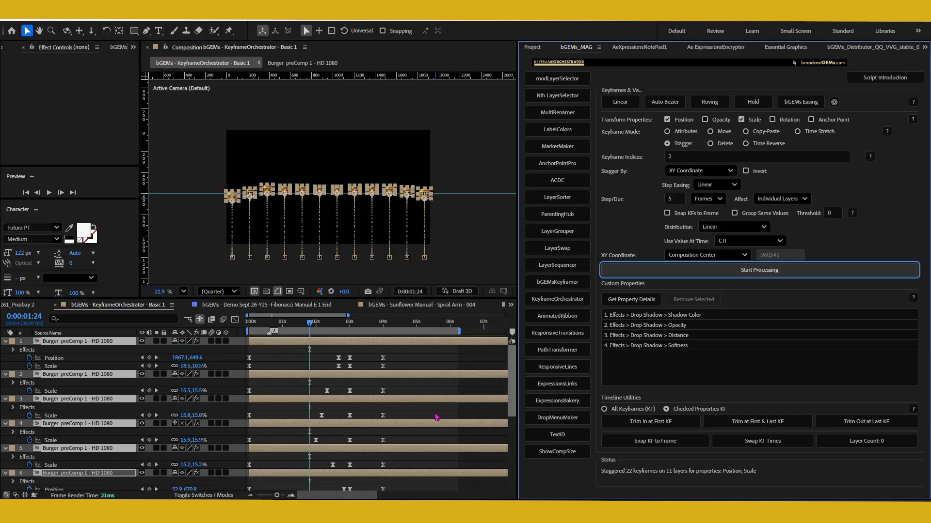
pyautogui.scroll(-3, 391, 426)
pyautogui.scroll(2, 391, 425)
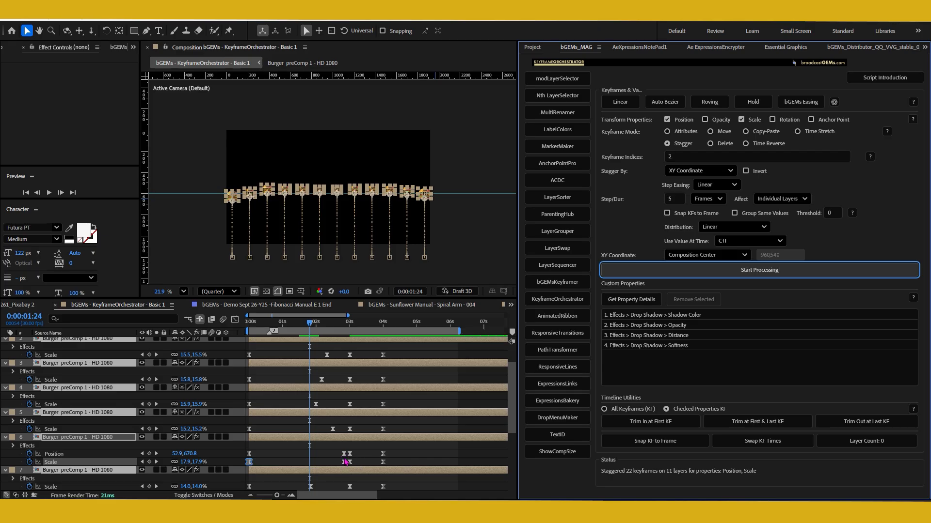
pyautogui.moveTo(350, 458)
# - Hide the layer controls, preview the staggered burger animation from the start, and scrub through the first second
pyautogui.moveTo(300, 326); pyautogui.dragTo(250, 343)
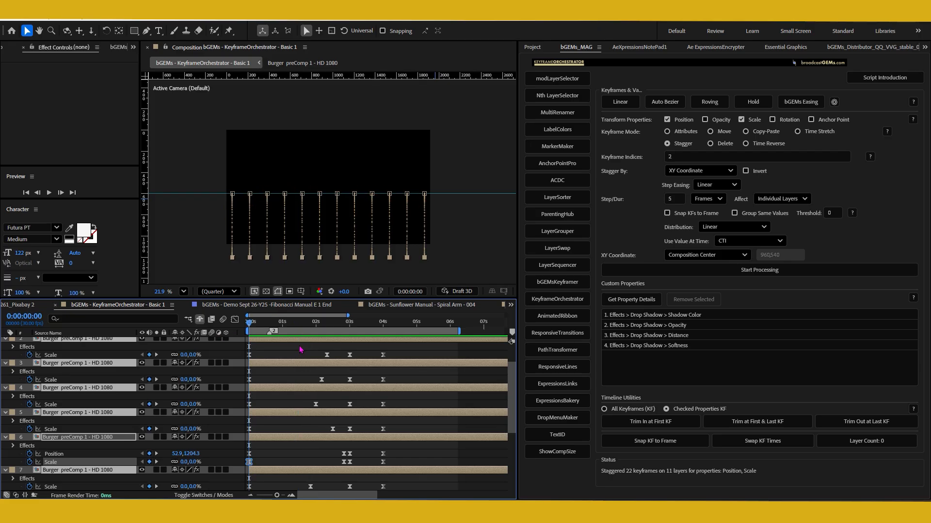
pyautogui.hotkey('ctrl', 'shift', 'h')
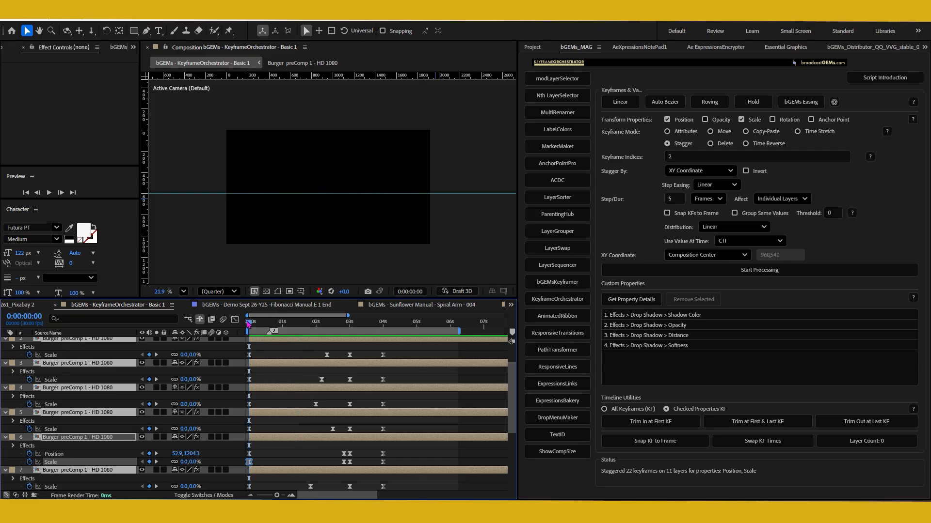
pyautogui.press('space')
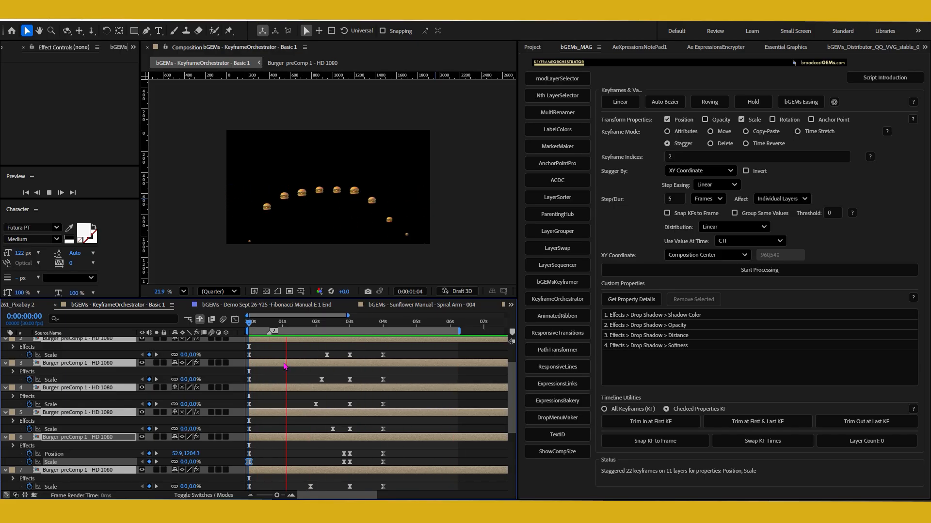
pyautogui.press('space')
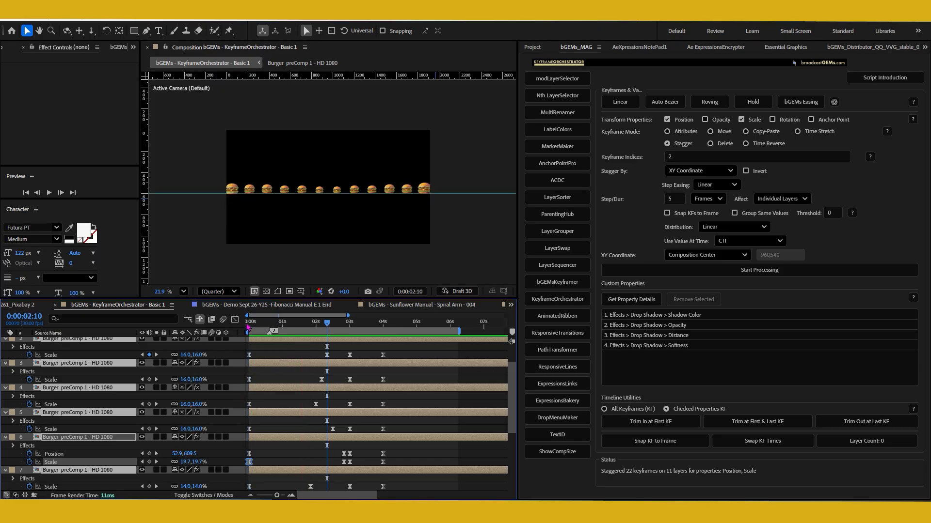
pyautogui.click(249, 322)
pyautogui.moveTo(249, 323); pyautogui.dragTo(289, 334)
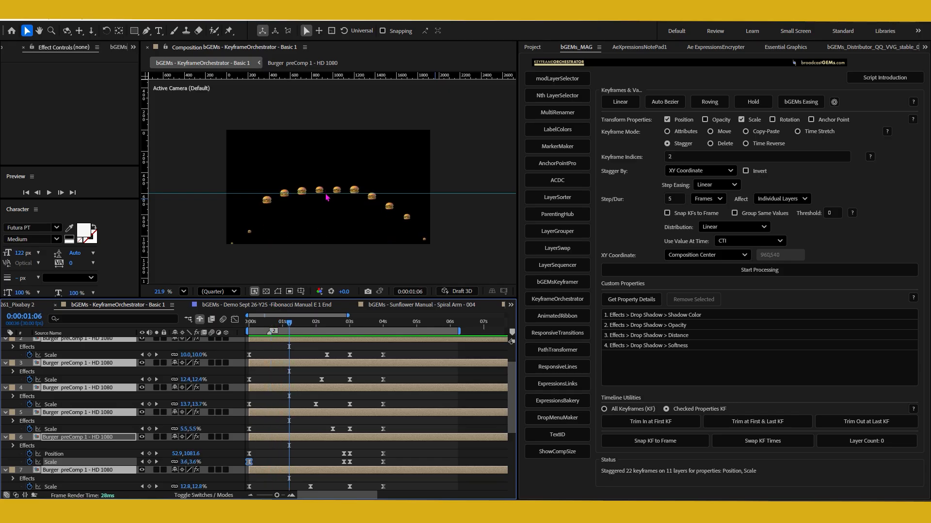
# - Add a vertical guide at 960 in the composition view and check the burgers' arrival against it at an earlier frame
pyautogui.moveTo(145, 240); pyautogui.dragTo(325, 239)
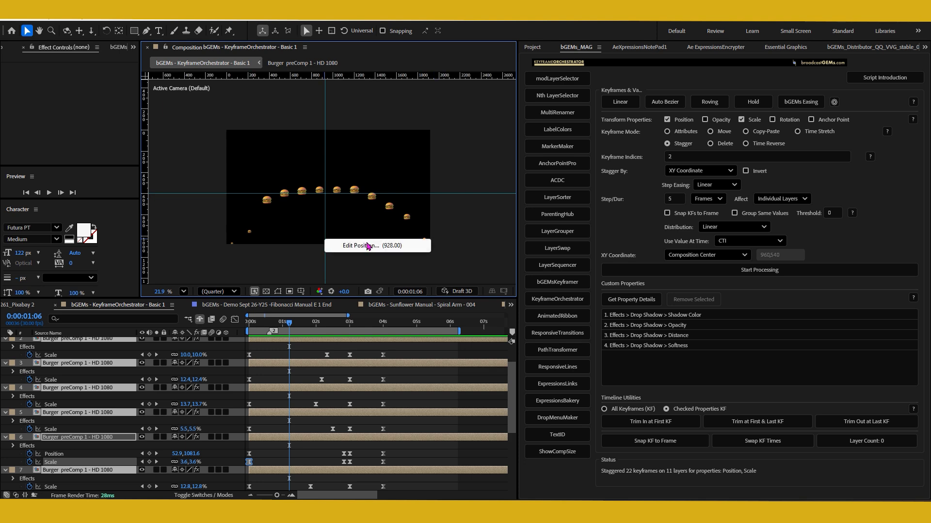
pyautogui.doubleClick(325, 239)
pyautogui.write('960')
pyautogui.press('Return')
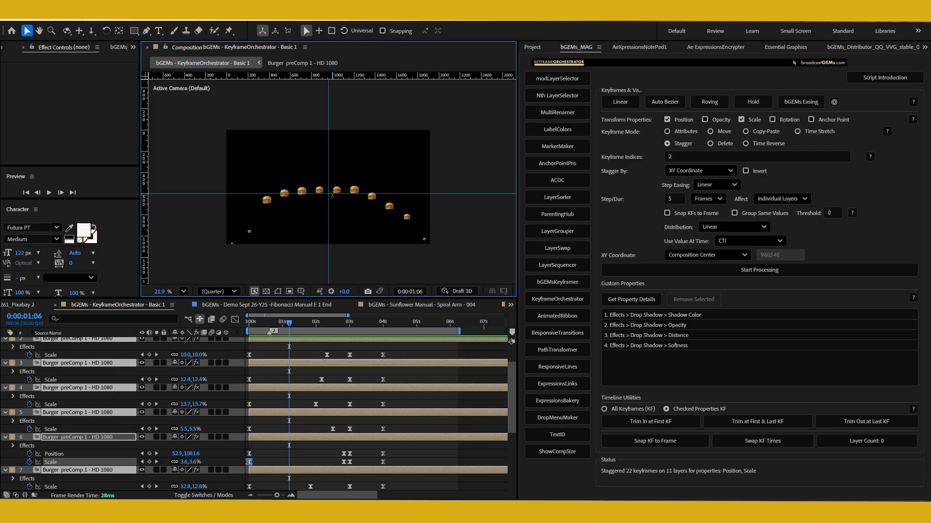
pyautogui.moveTo(270, 323); pyautogui.dragTo(271, 324)
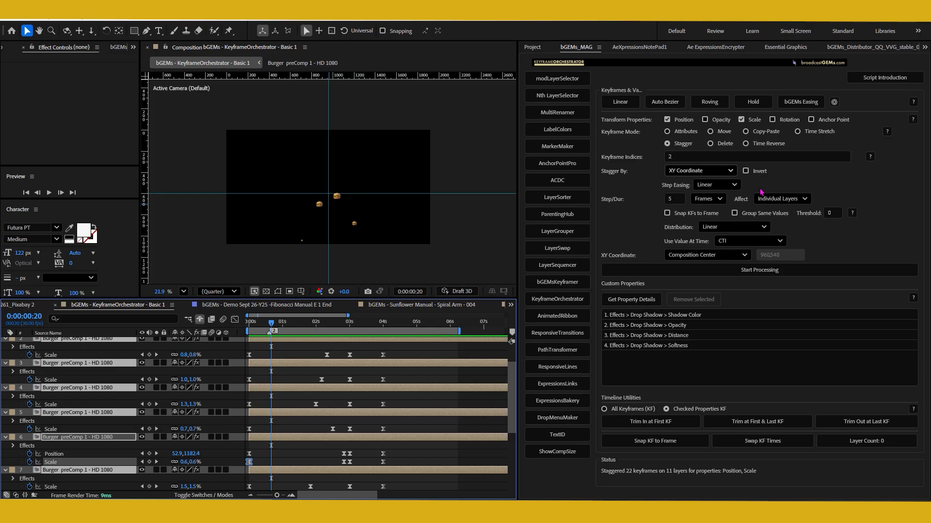
# - Enable Group Same Values for the stagger and set its threshold to 2
pyautogui.click(751, 216)
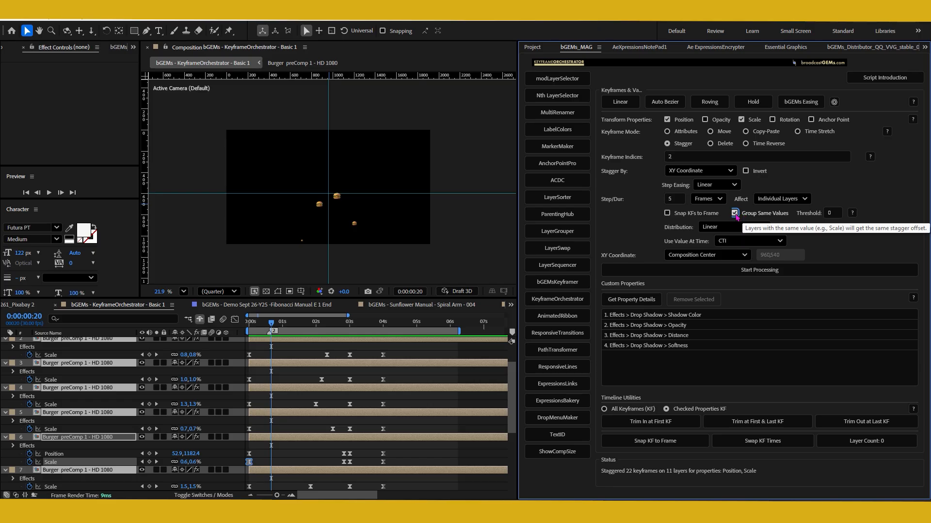
pyautogui.click(832, 213)
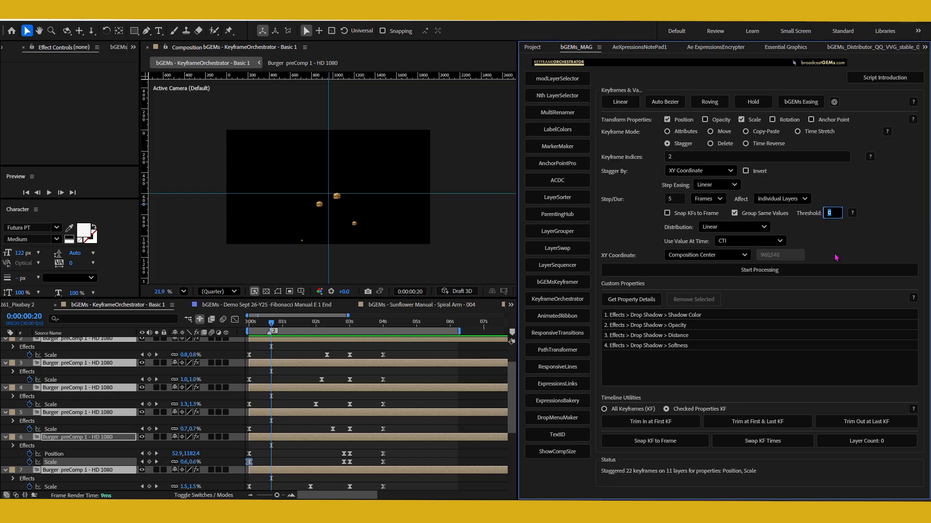
pyautogui.write('2')
# - Undo the vertical guide and the keyframe stagger on the burger layers
pyautogui.click(269, 362)
pyautogui.press('space')
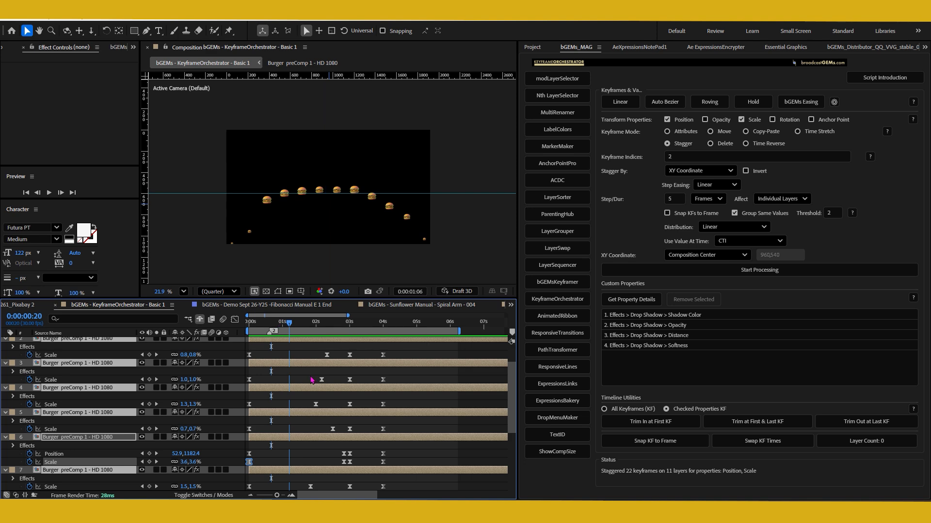
pyautogui.hotkey('ctrl', 'z')
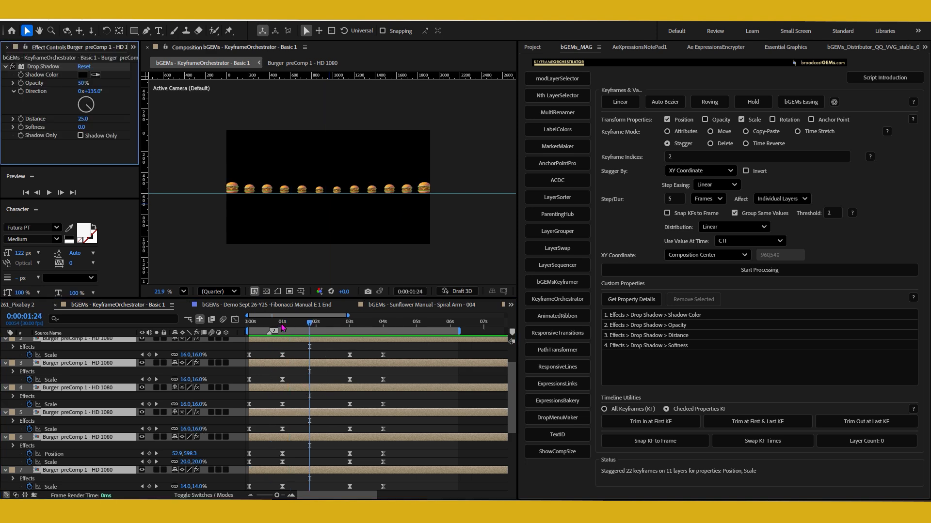
# - Review the Use Value At Time options, keeping CTI, and examine the burgers' positions at different times
pyautogui.moveTo(268, 327); pyautogui.dragTo(317, 328)
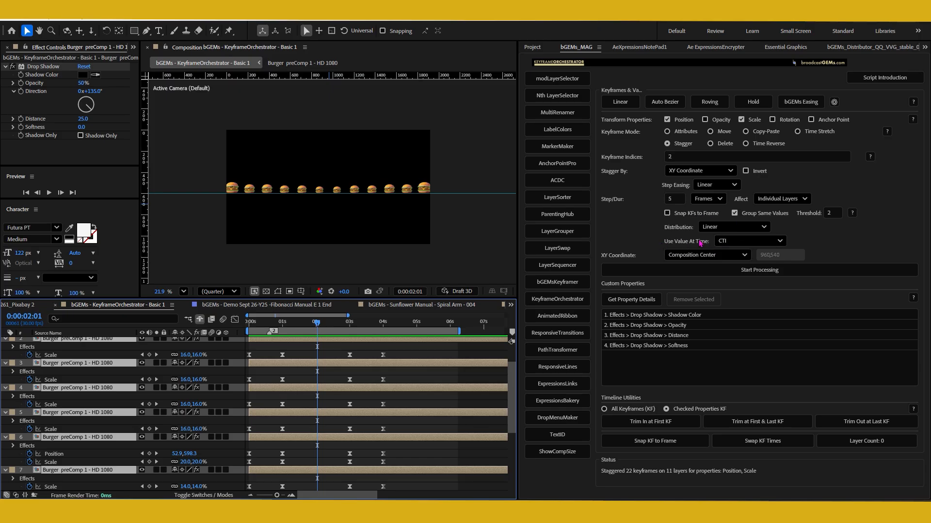
pyautogui.click(732, 242)
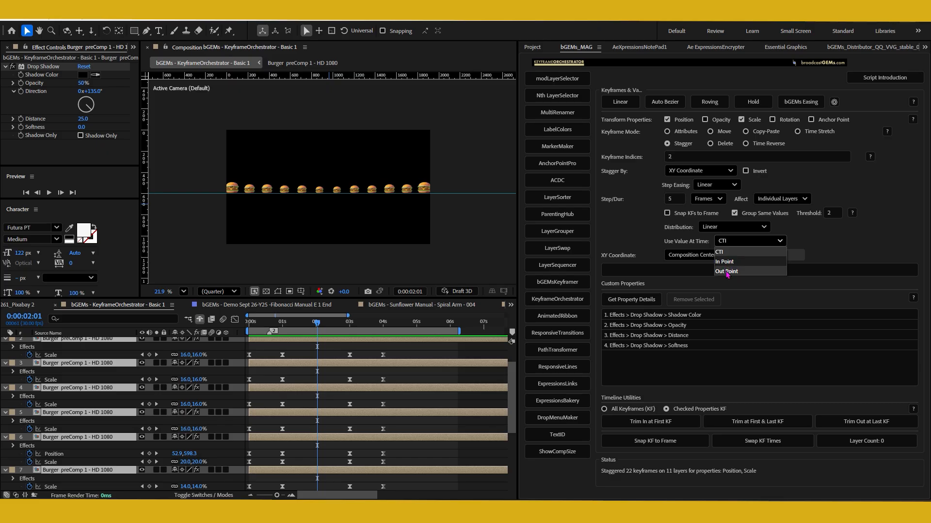
pyautogui.click(729, 254)
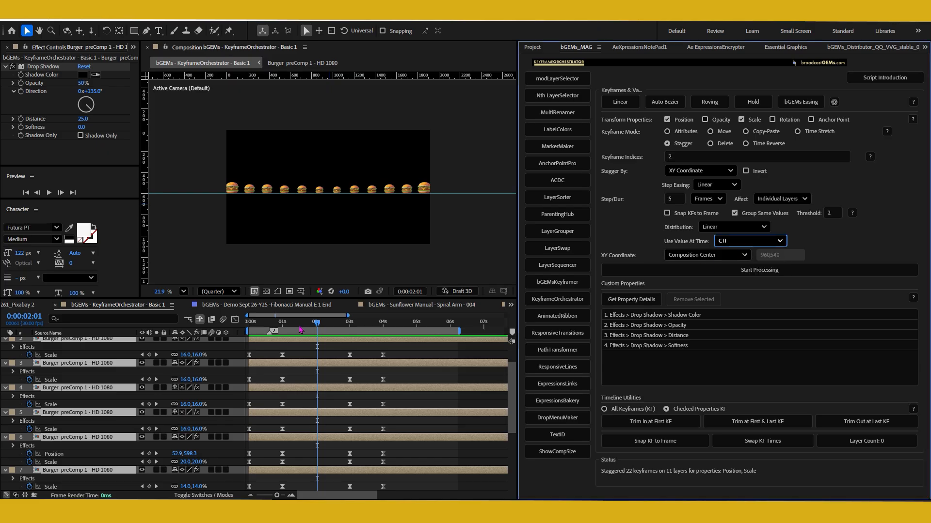
pyautogui.click(319, 323)
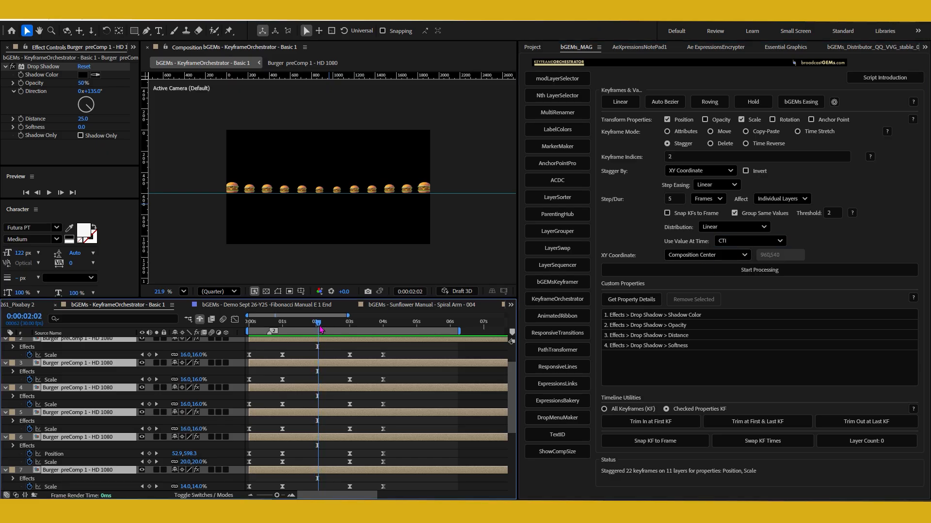
pyautogui.press('Home')
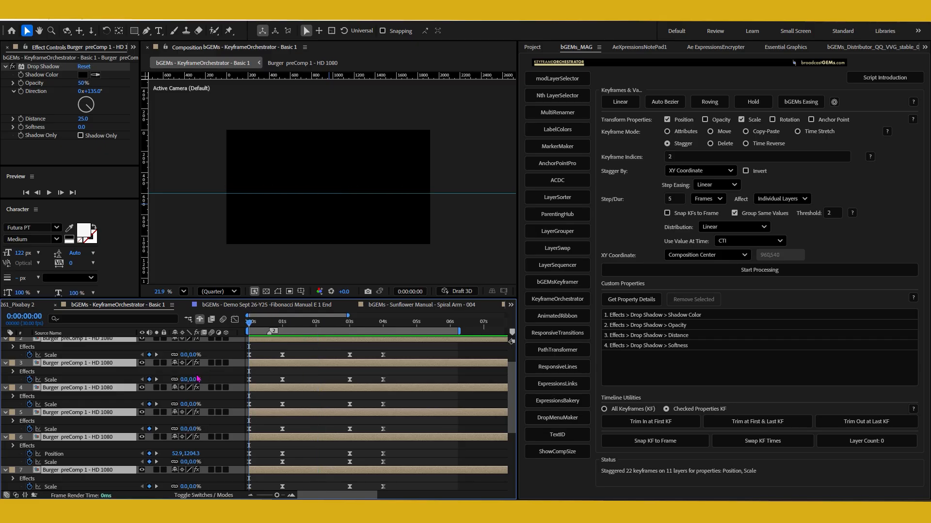
pyautogui.moveTo(249, 323); pyautogui.dragTo(278, 342)
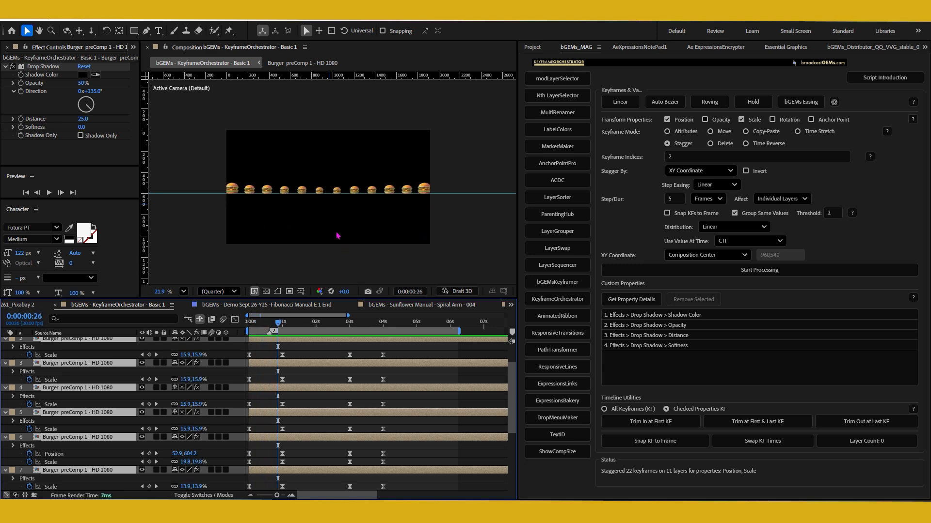
# - Stagger the burgers' second Position and Scale keyframes using their positions at 0:00:02:02, and play back the animation from the start
pyautogui.moveTo(312, 326); pyautogui.dragTo(320, 331)
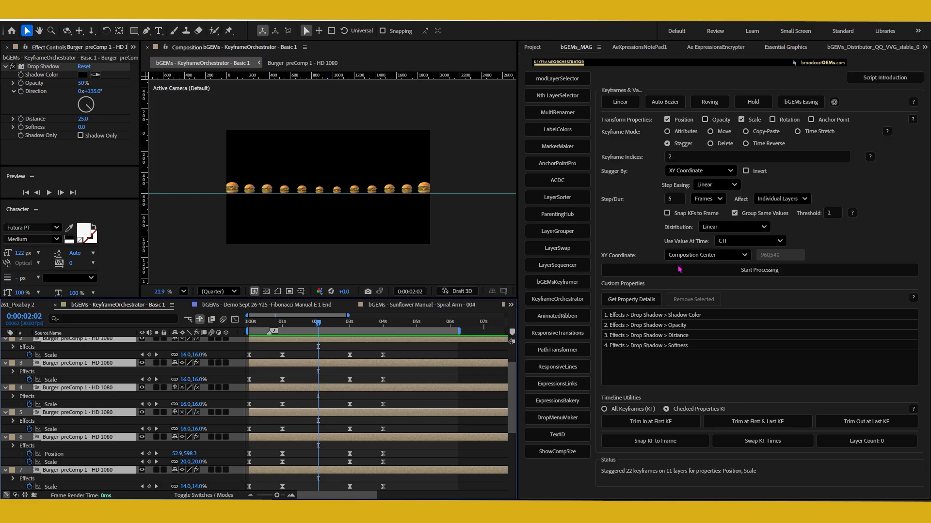
pyautogui.click(725, 271)
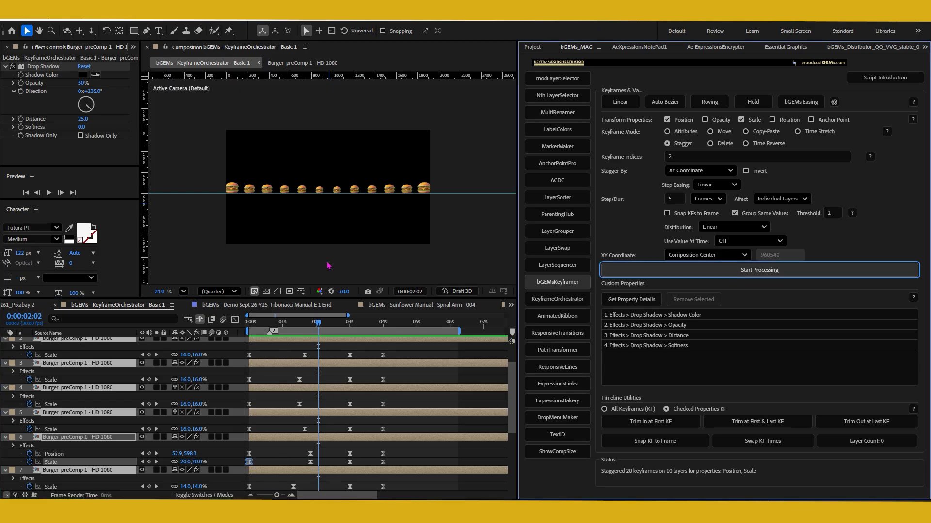
pyautogui.moveTo(309, 327); pyautogui.dragTo(271, 331)
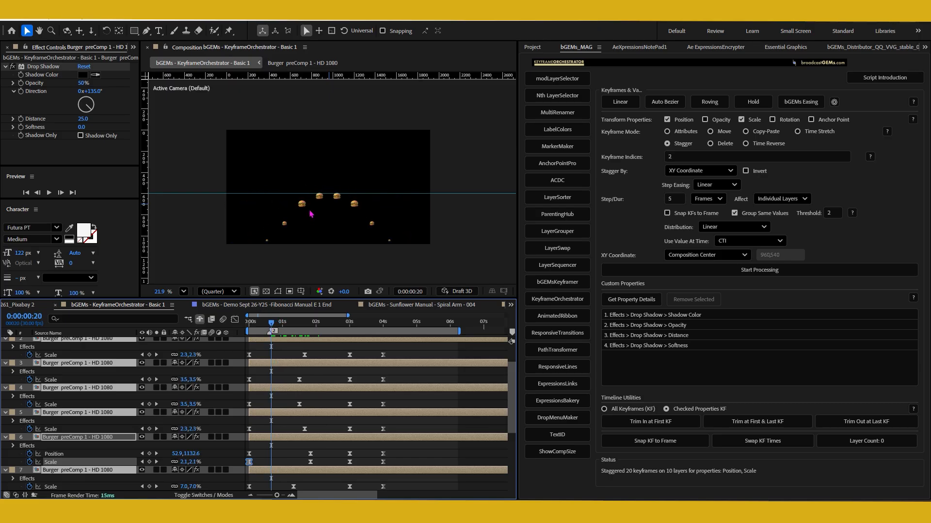
pyautogui.moveTo(270, 331); pyautogui.dragTo(246, 333)
pyautogui.press('space')
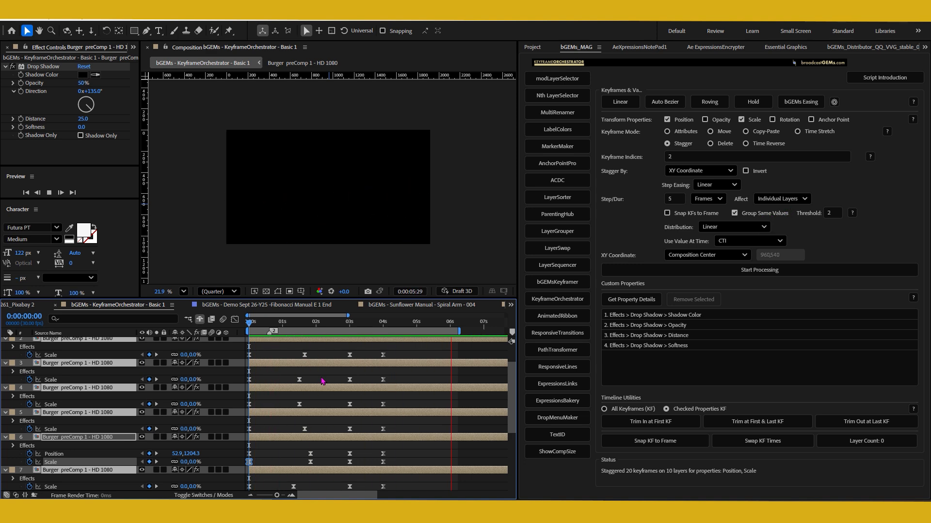
pyautogui.press('space')
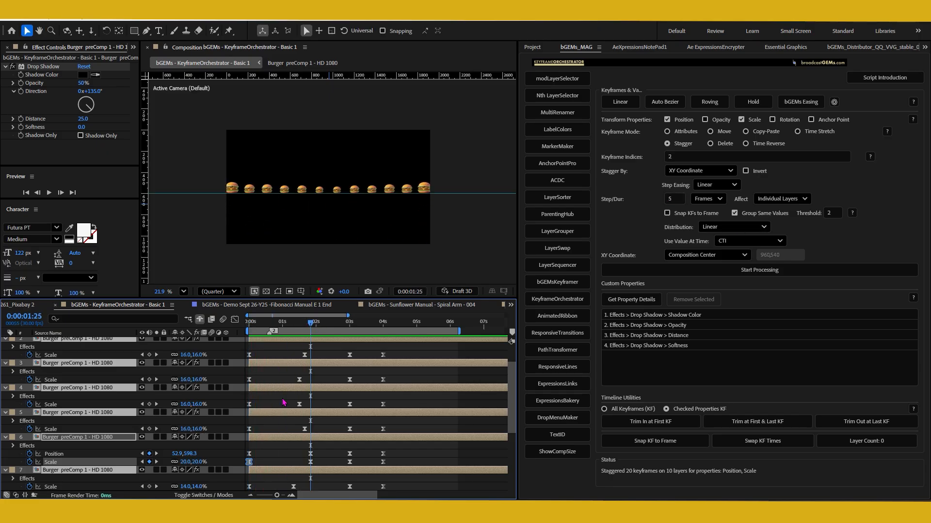
# - Maximize the timeline at 0:00:01:00 and show only the Position property of all burger layers
pyautogui.scroll(-5, 283, 402)
pyautogui.press('`')
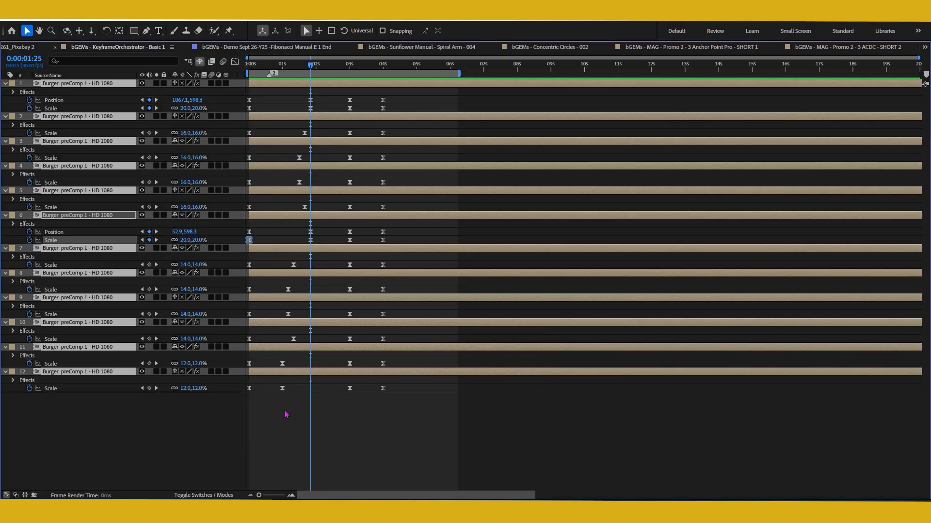
pyautogui.click(282, 66)
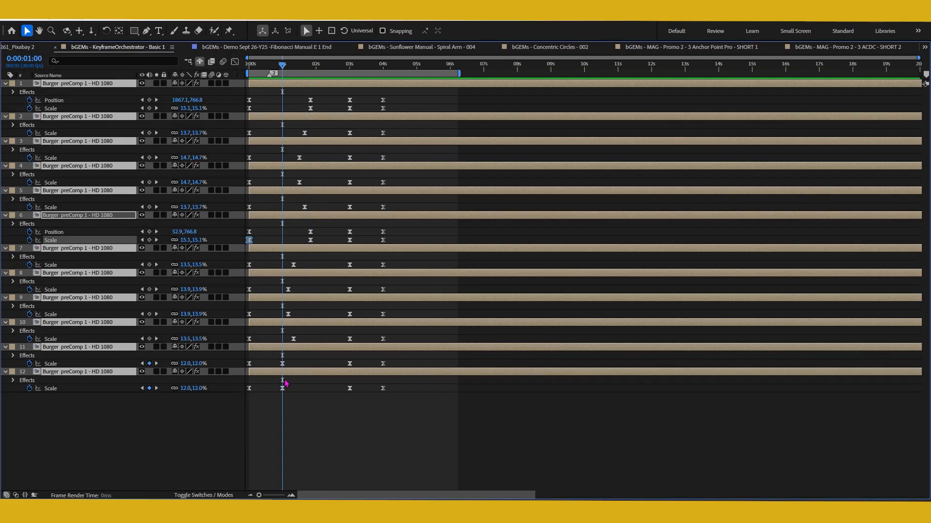
pyautogui.scroll(2, 268, 410)
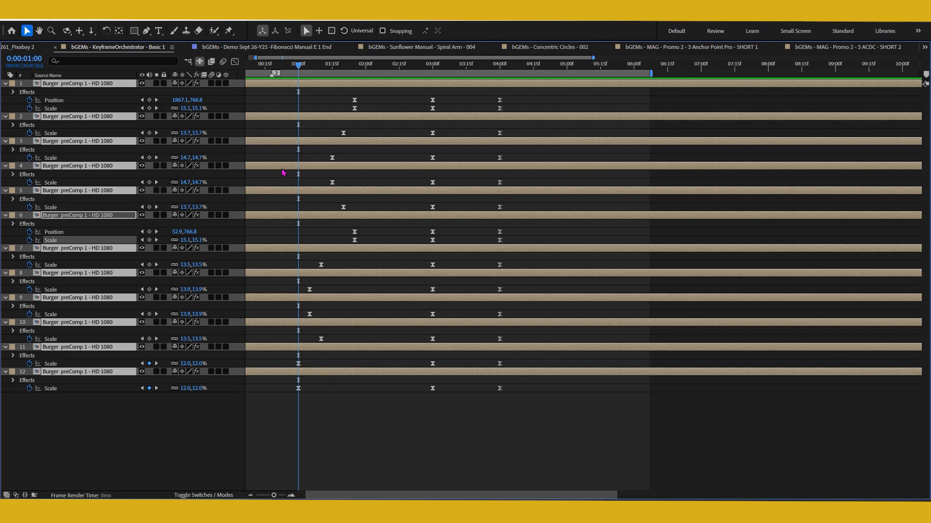
pyautogui.press('h')
pyautogui.moveTo(291, 180); pyautogui.dragTo(308, 181)
pyautogui.press('v')
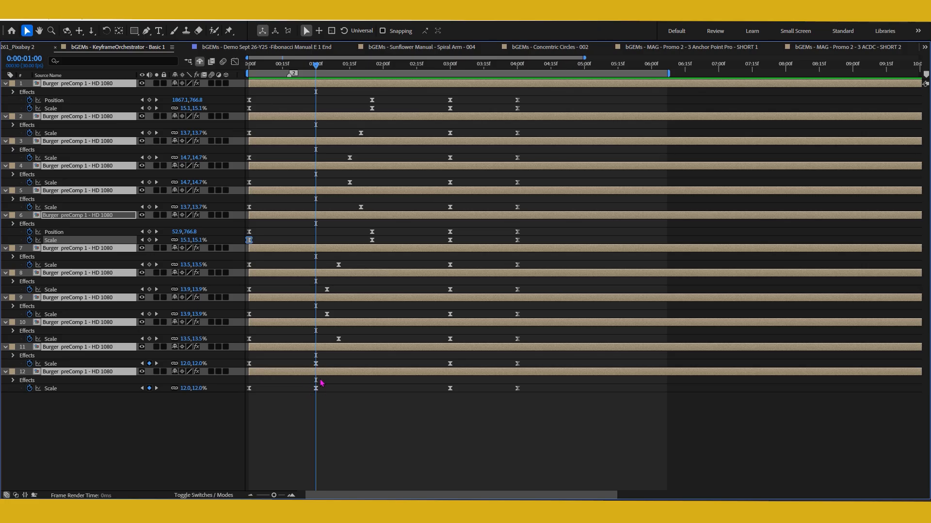
pyautogui.press('s')
pyautogui.press('p')
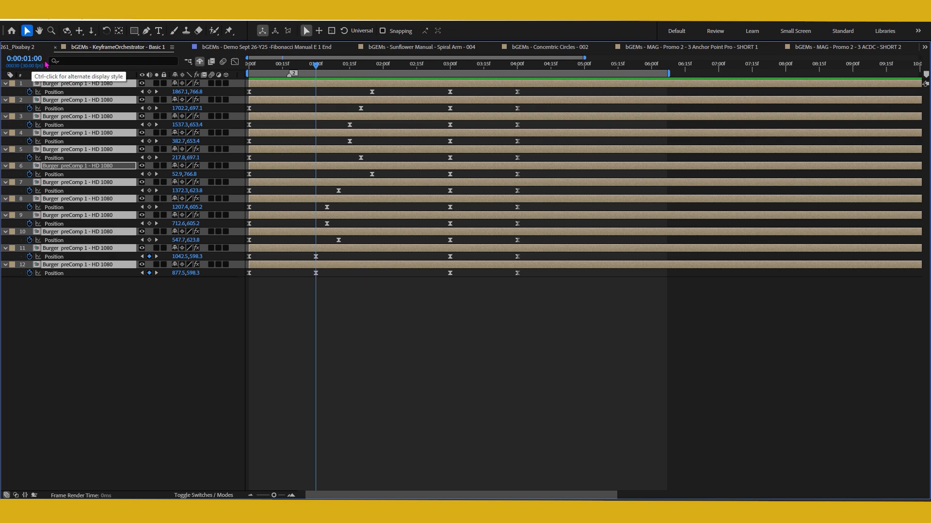
# - Compare the timing of the burger layers' second Position keyframes at 0:00:01:05, 0:00:01:10, 0:00:01:00 and 0:00:01:25
pyautogui.click(328, 67)
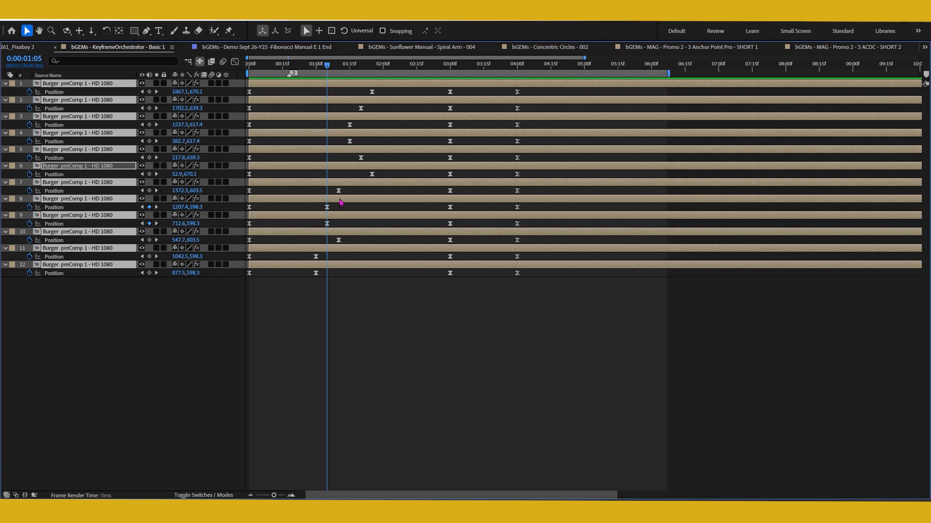
pyautogui.click(339, 67)
pyautogui.press('`')
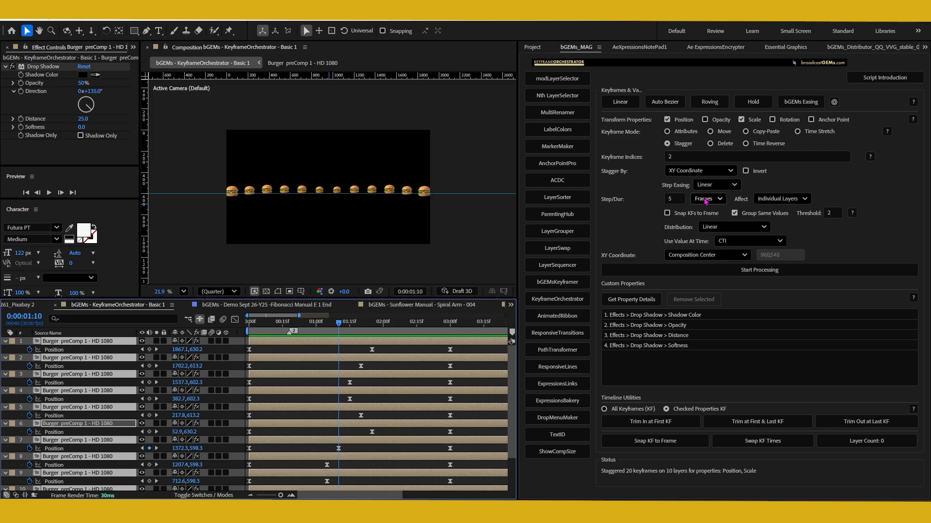
pyautogui.click(706, 199)
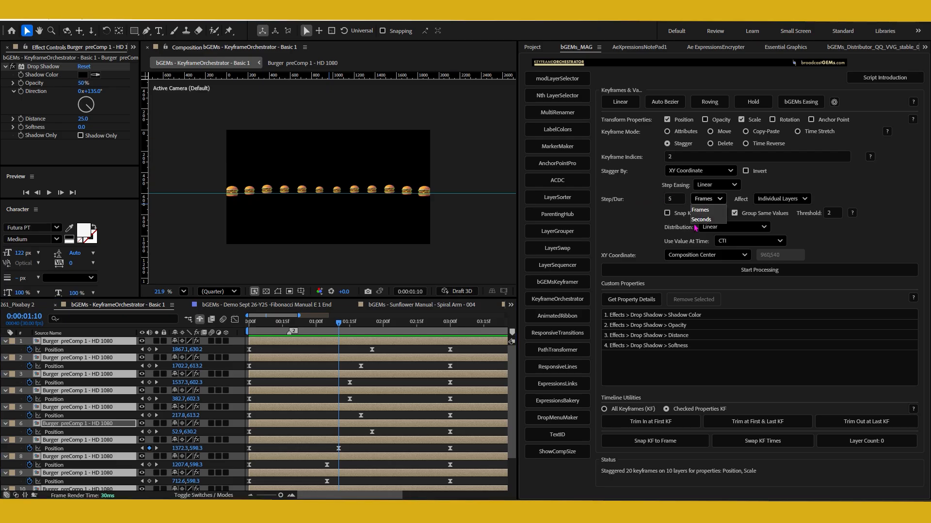
pyautogui.click(339, 322)
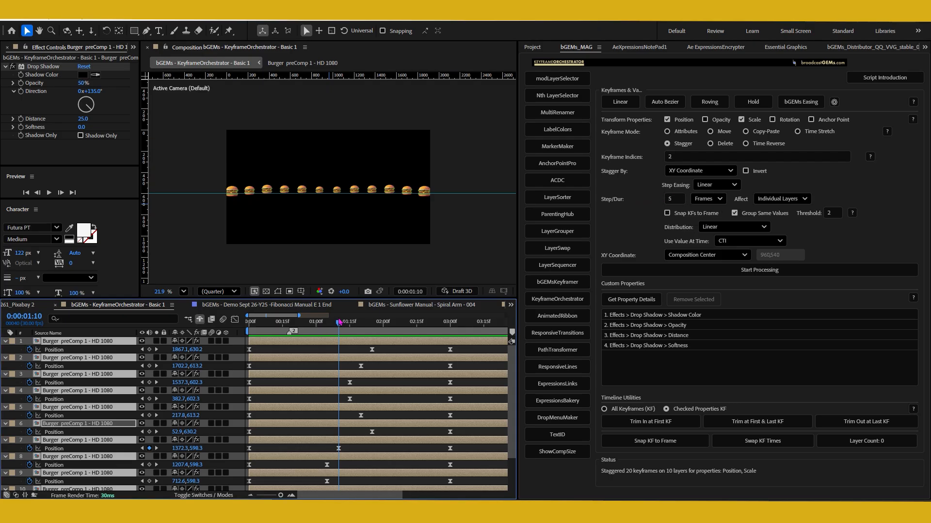
pyautogui.press('`')
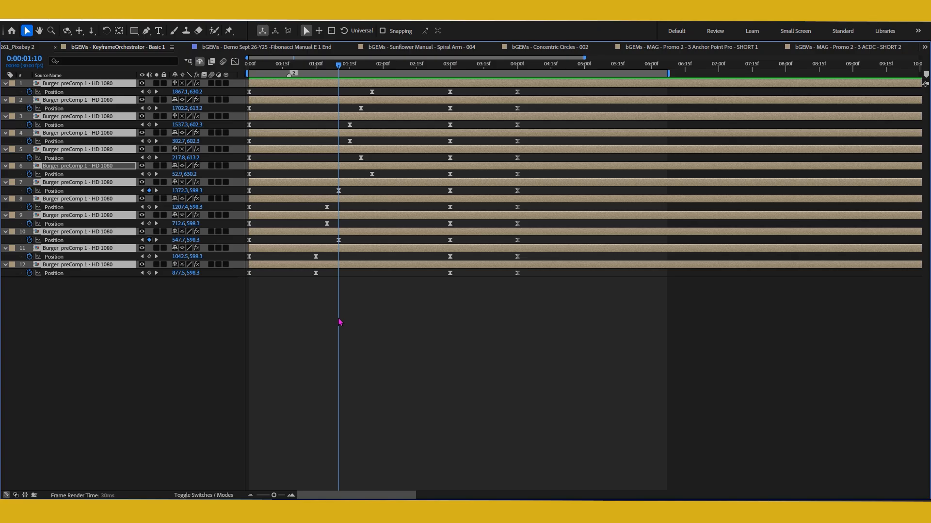
pyautogui.click(316, 67)
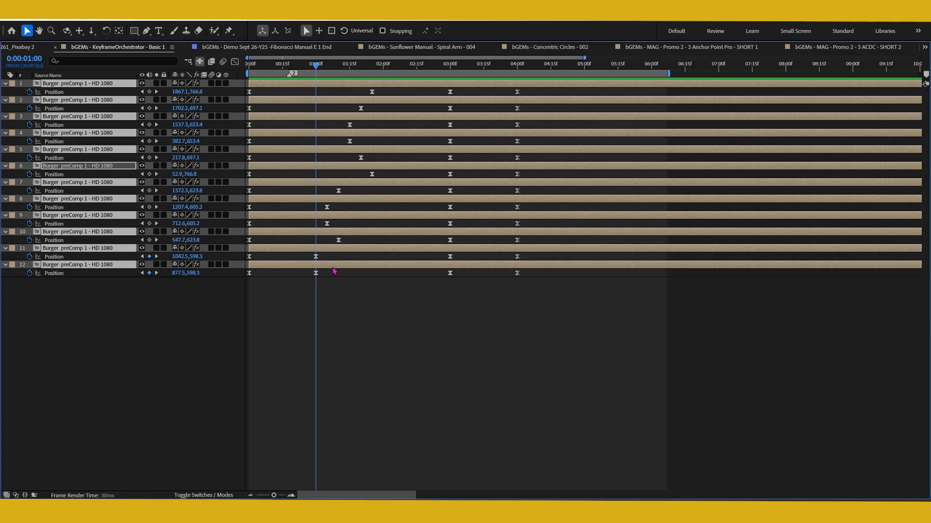
pyautogui.click(316, 273)
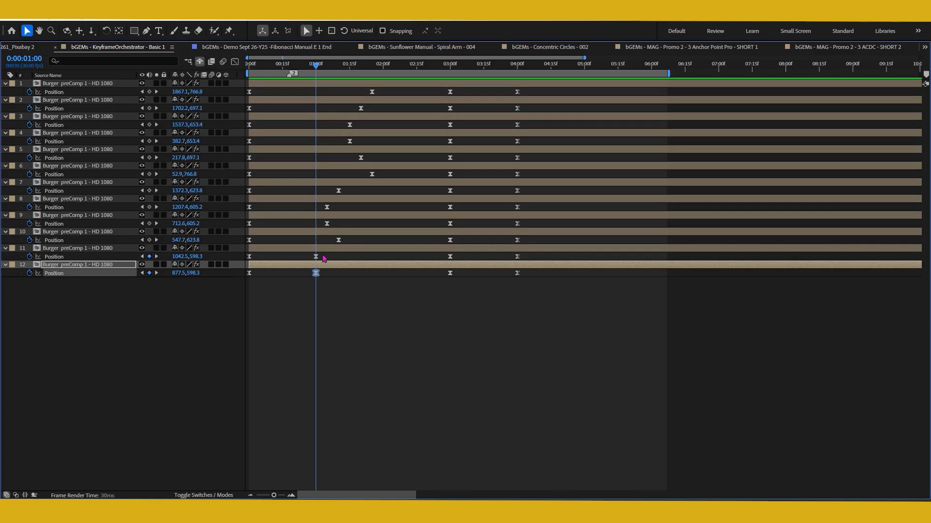
pyautogui.click(372, 71)
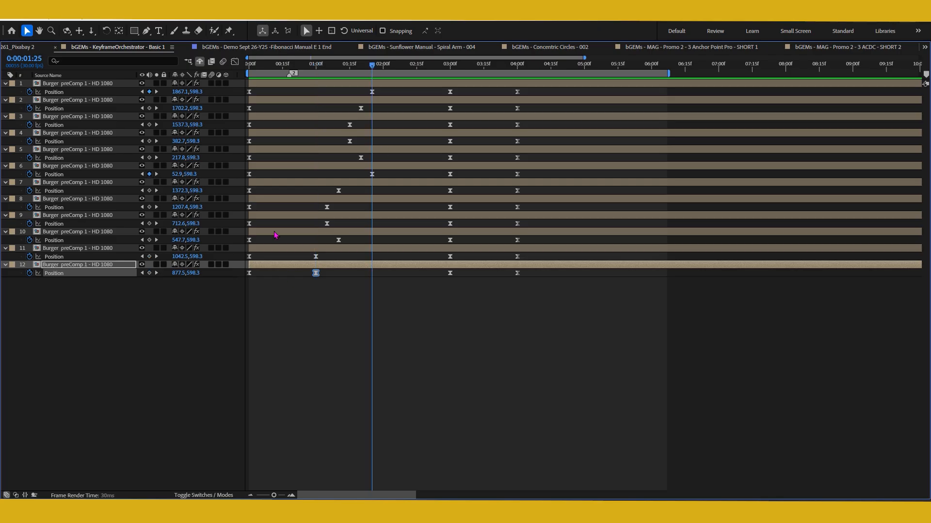
pyautogui.press('`')
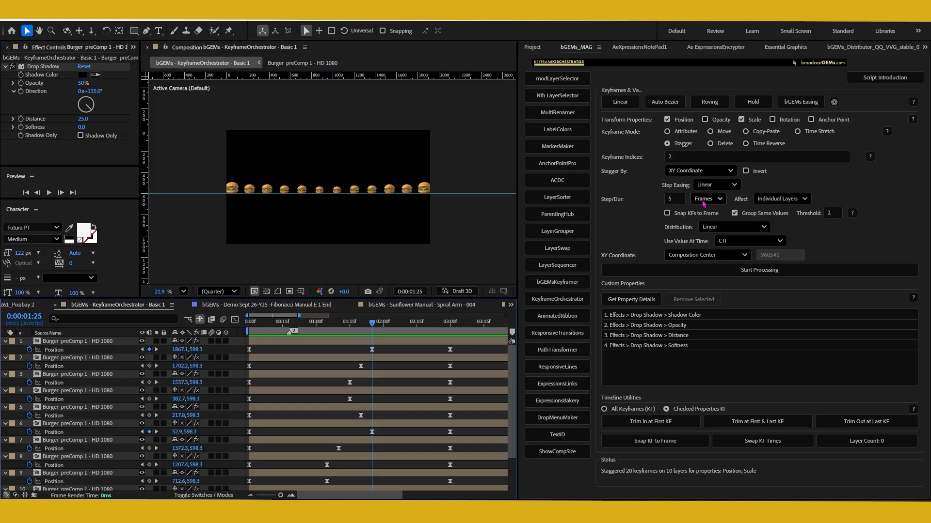
# - Set the stagger duration unit to Seconds and make it affect Total Duration
pyautogui.click(775, 200)
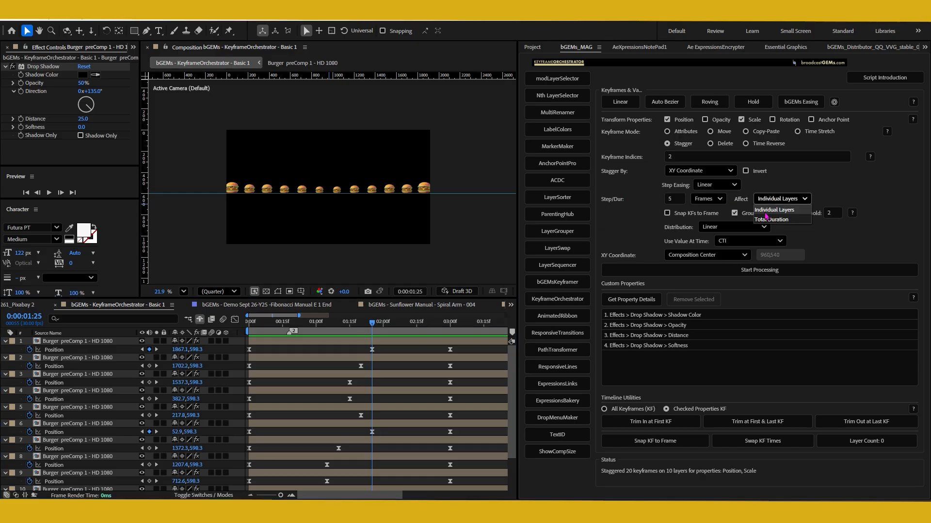
pyautogui.click(765, 219)
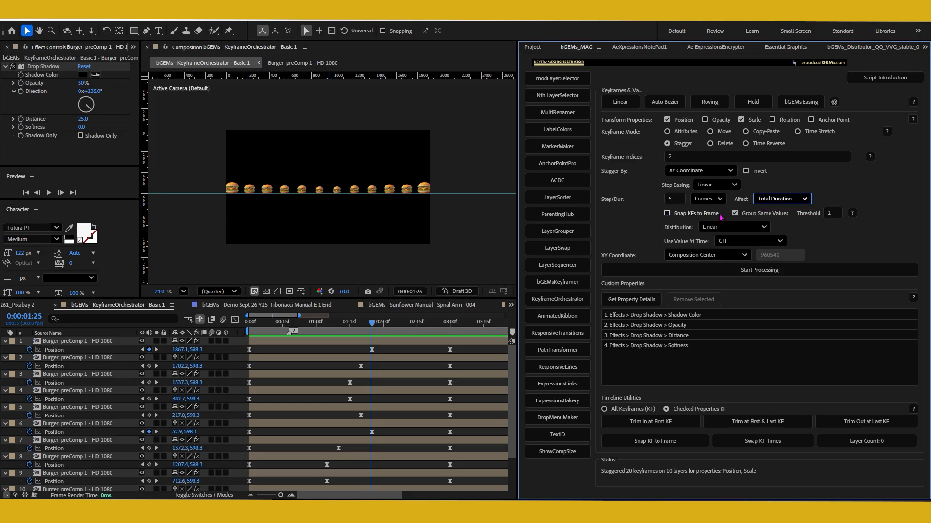
pyautogui.click(709, 198)
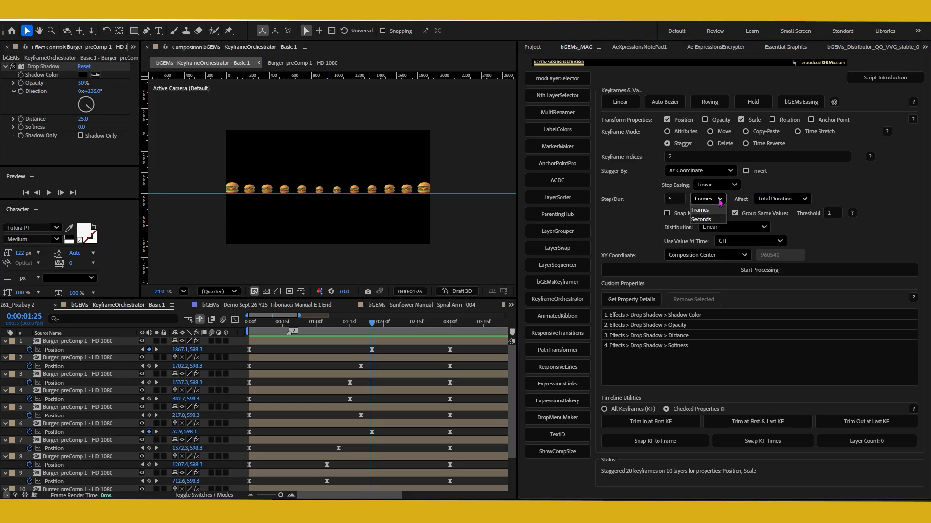
pyautogui.click(706, 218)
pyautogui.click(796, 199)
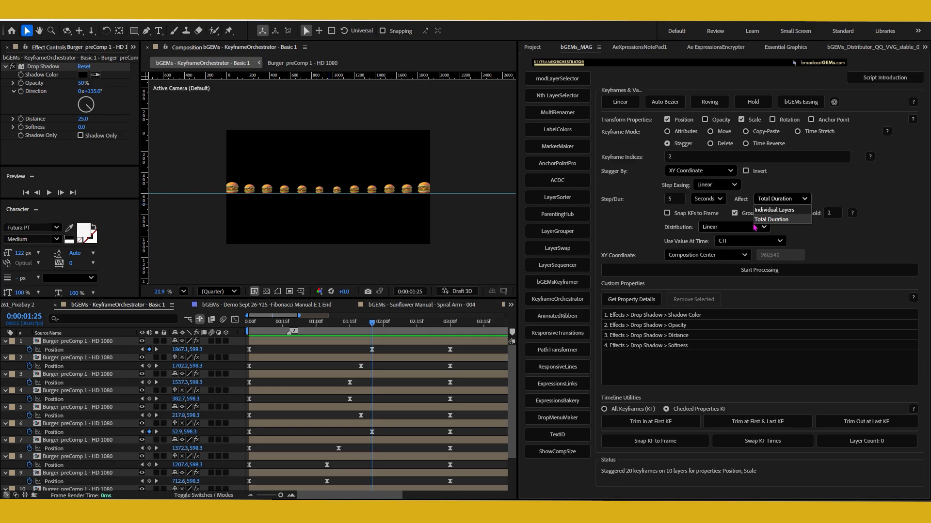
pyautogui.click(772, 220)
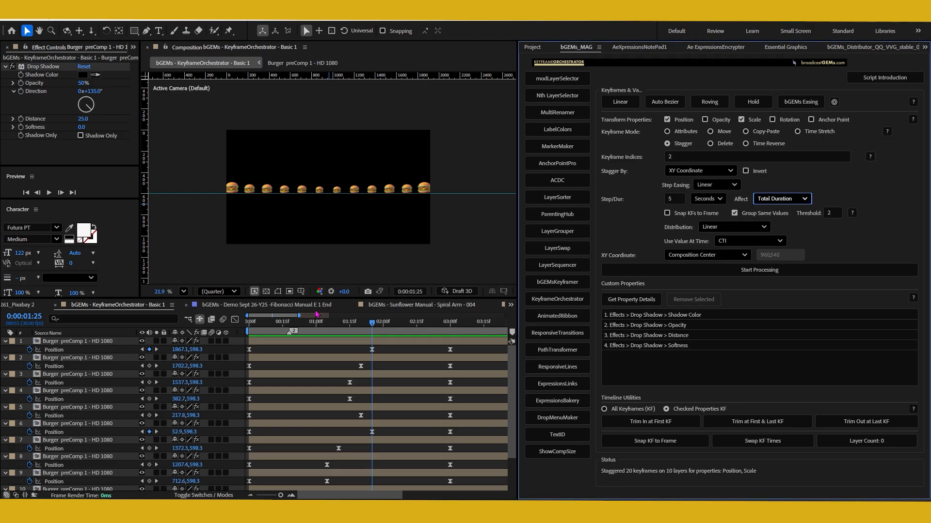
# - Play back the burger animation from the start and examine its exit movement around the third and fourth keyframes
pyautogui.moveTo(299, 316); pyautogui.dragTo(482, 316)
pyautogui.moveTo(267, 323); pyautogui.dragTo(228, 334)
pyautogui.press('space')
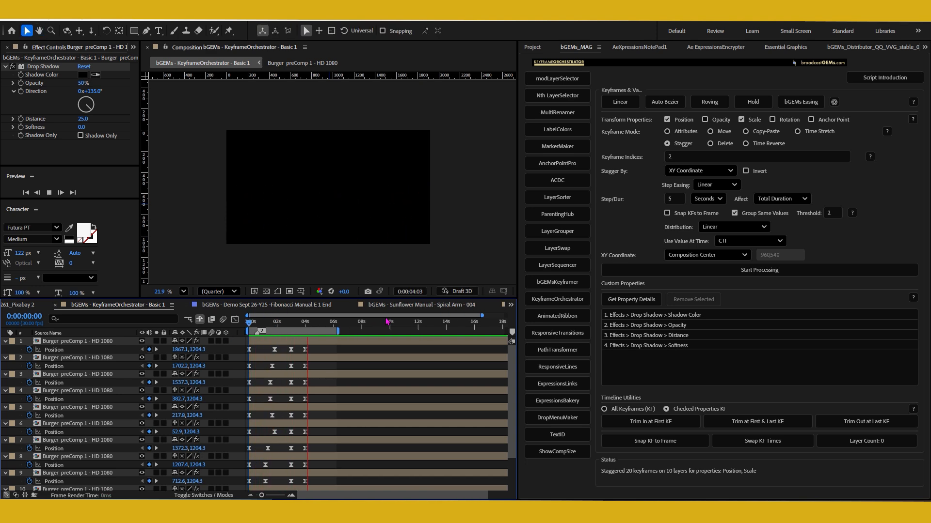
pyautogui.moveTo(313, 322)
pyautogui.mouseDown()
pyautogui.moveTo(294, 328)
pyautogui.moveTo(305, 338)
pyautogui.mouseUp()
pyautogui.moveTo(291, 333); pyautogui.dragTo(293, 338)
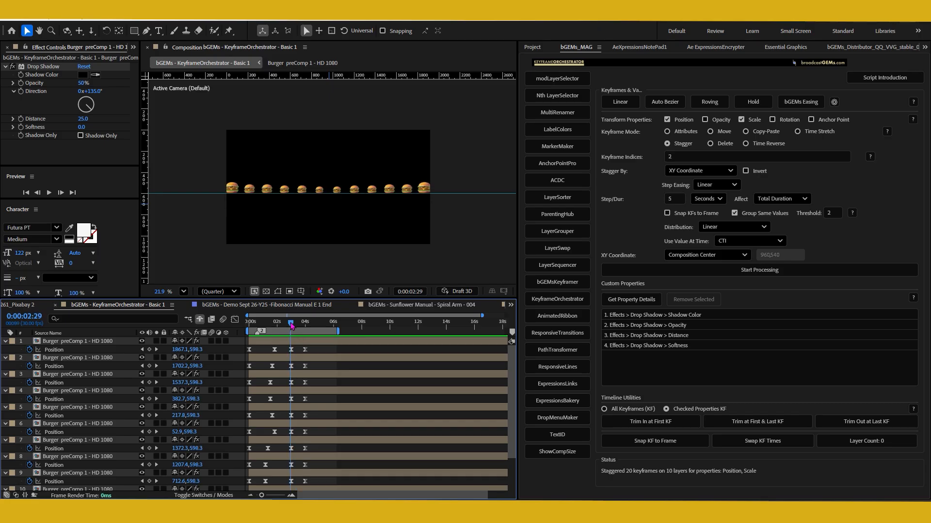
pyautogui.moveTo(291, 325); pyautogui.dragTo(297, 324)
# - Set the stagger's keyframe indices to 3-4 and its duration to .85, and invert the XY Coordinate order
pyautogui.click(690, 156)
pyautogui.moveTo(682, 154); pyautogui.dragTo(624, 166)
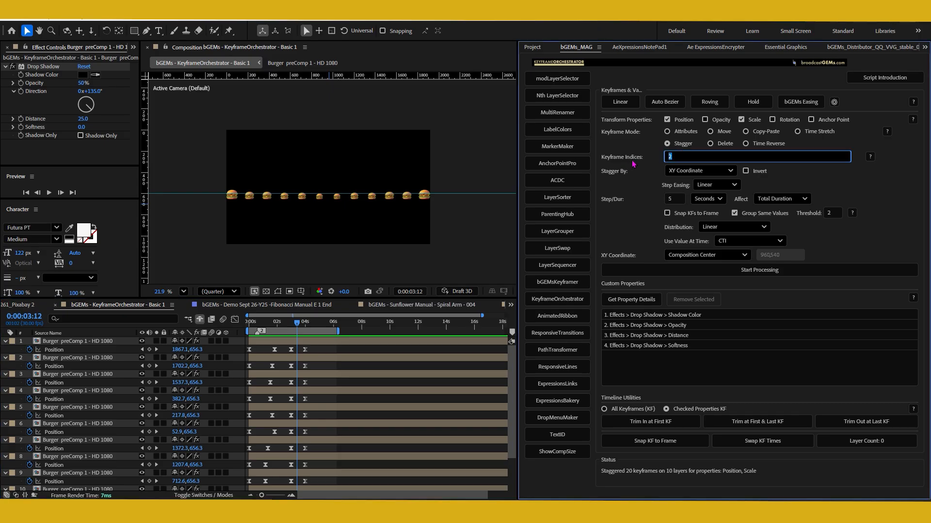
pyautogui.write('3-4')
pyautogui.click(700, 199)
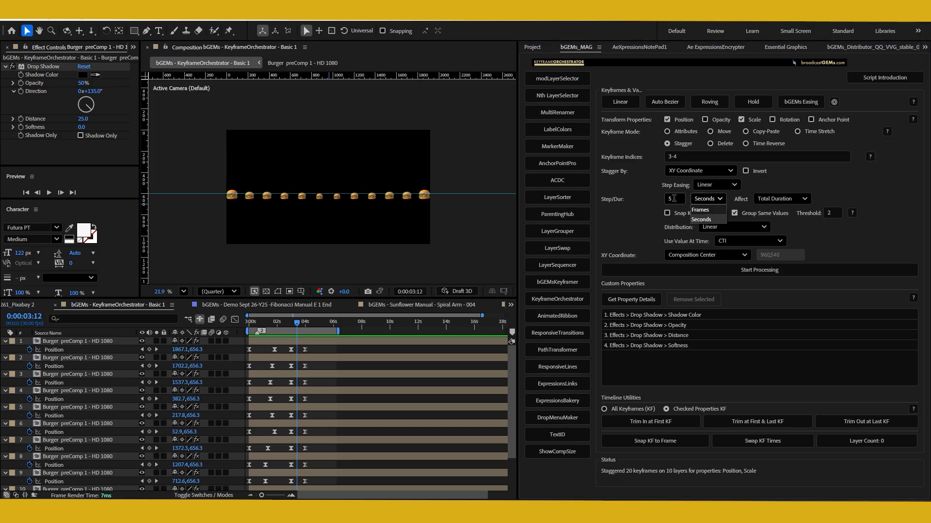
pyautogui.doubleClick(674, 199)
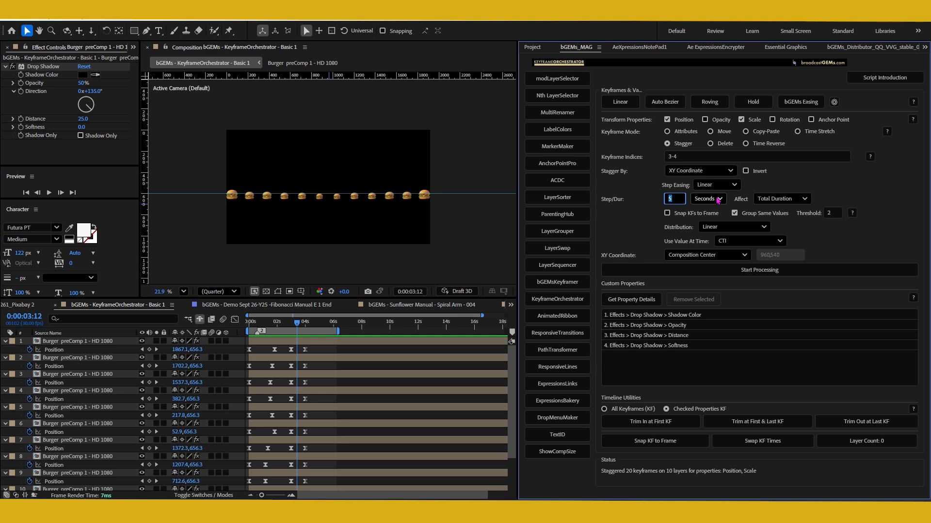
pyautogui.write('.85')
pyautogui.click(745, 171)
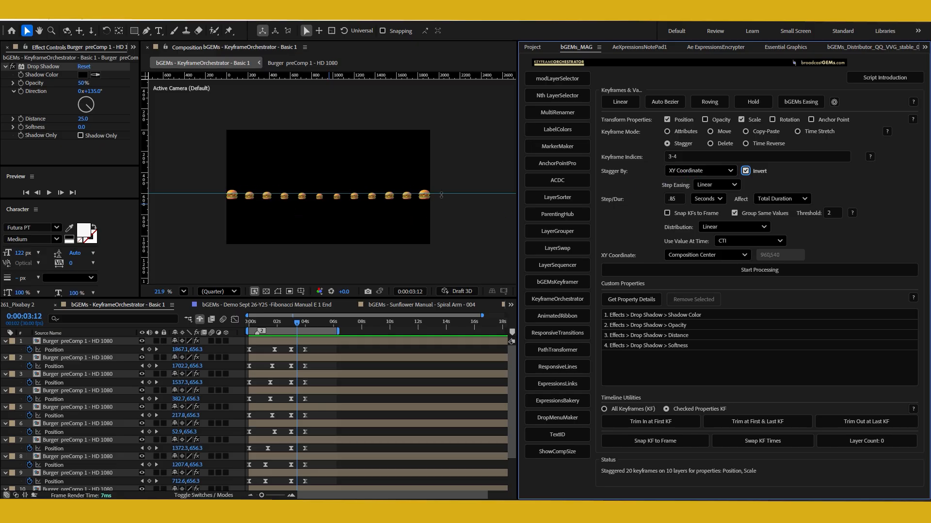
# - Try to stagger keyframes 3-4 from the positions at 0:00:02:17, keeping Seconds and Total Duration selected
pyautogui.moveTo(293, 324); pyautogui.dragTo(286, 346)
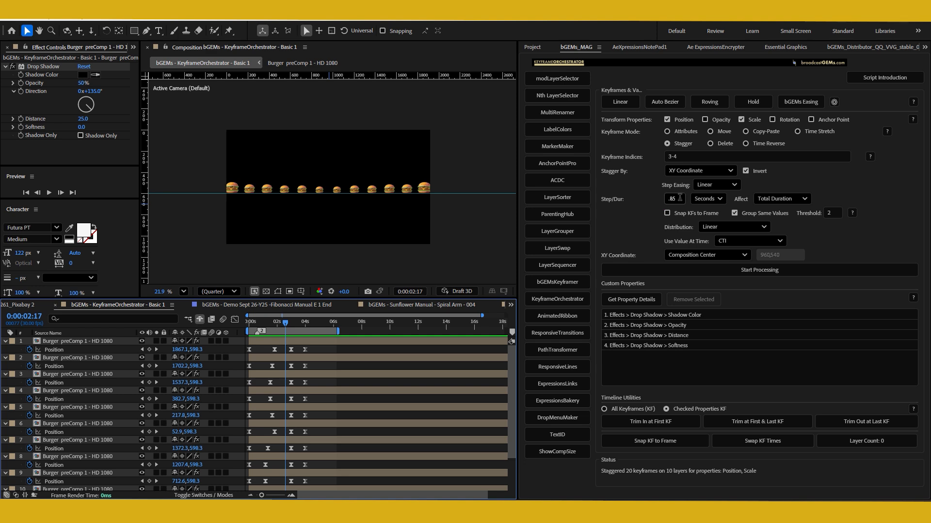
pyautogui.click(719, 199)
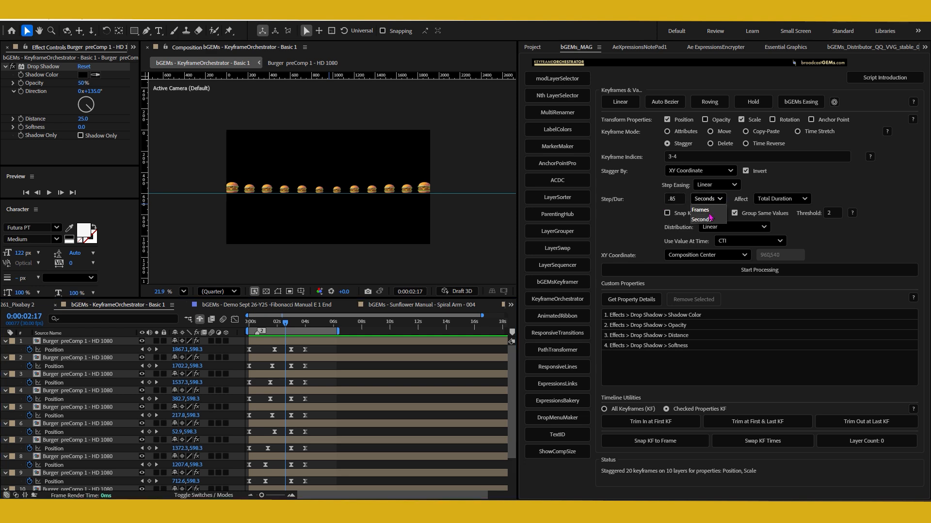
pyautogui.click(711, 220)
pyautogui.click(773, 200)
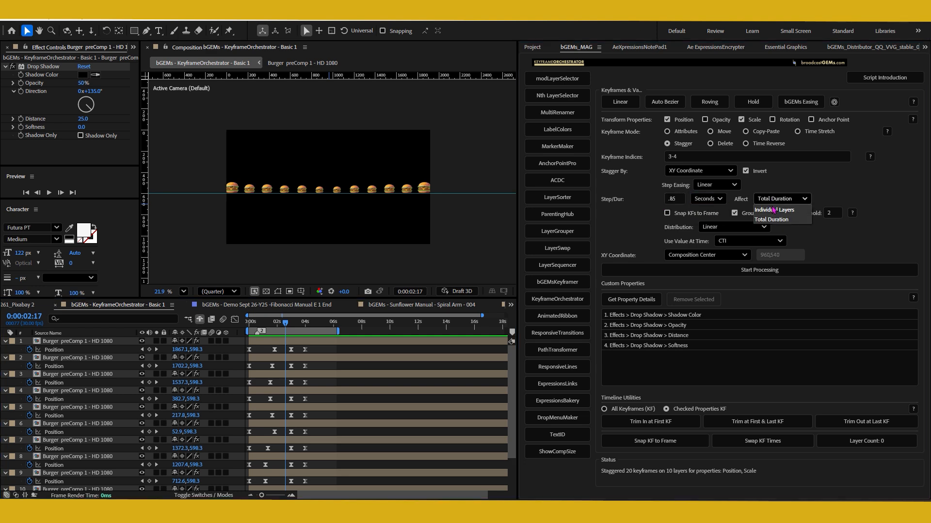
pyautogui.click(786, 221)
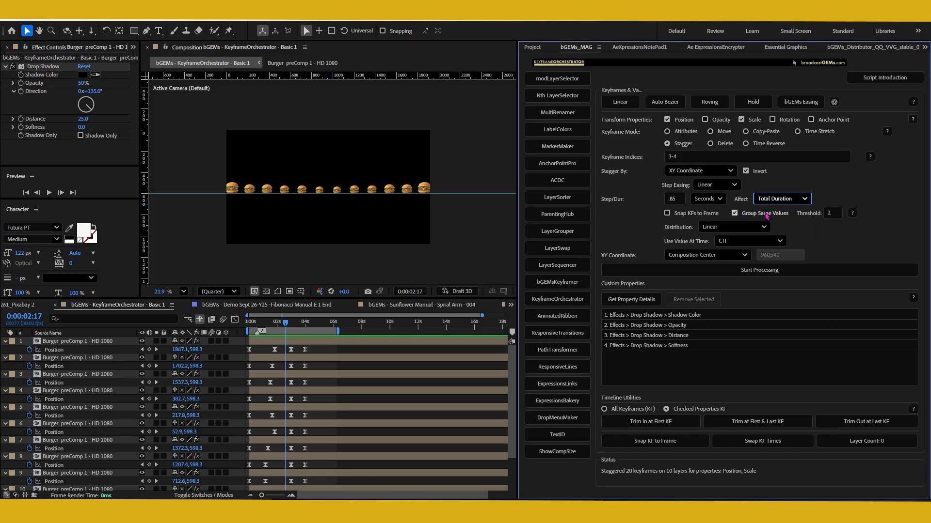
pyautogui.click(755, 272)
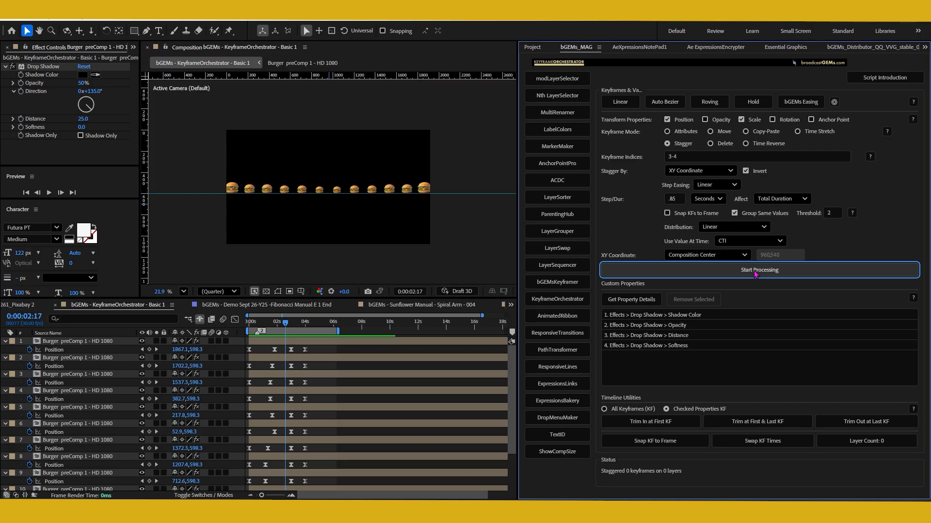
# - Select all burger layers and stagger their Position and Scale keyframes 3-4 by inverted XY Coordinate over .85 seconds
pyautogui.scroll(-3, 454, 409)
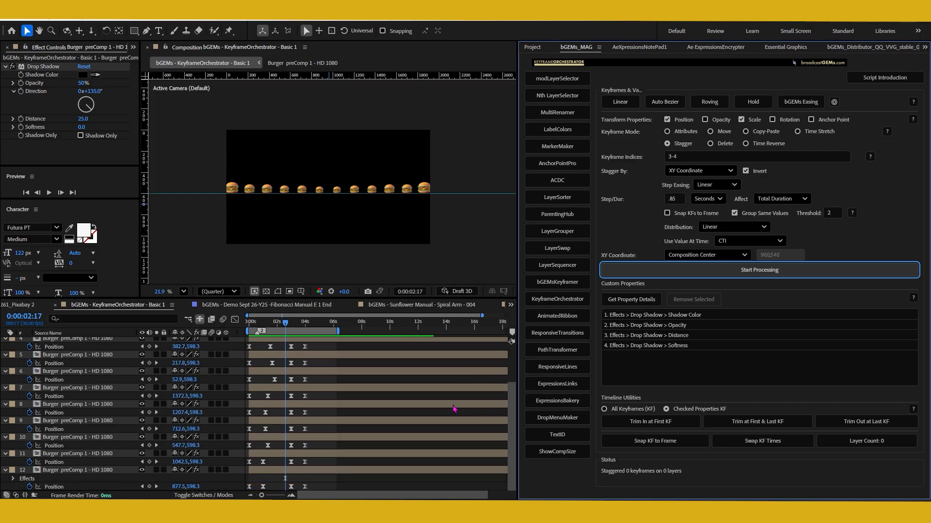
pyautogui.scroll(3, 372, 404)
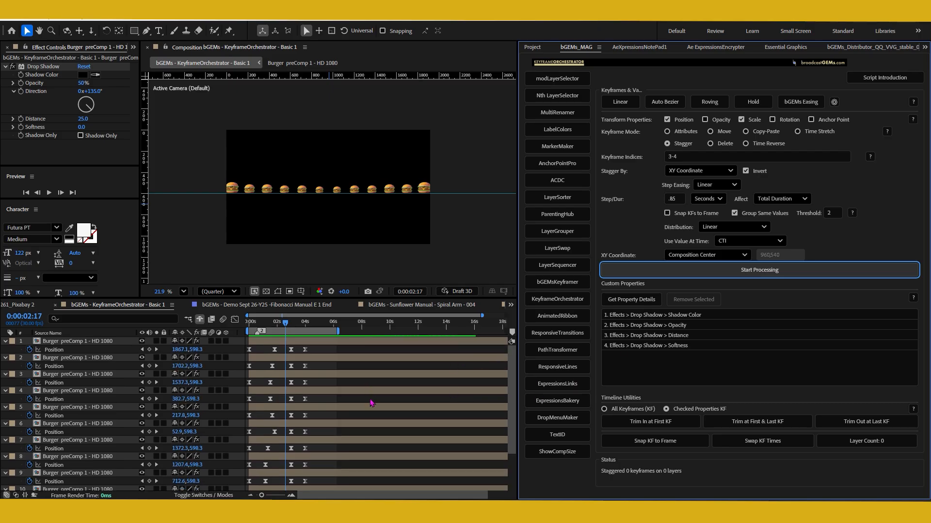
pyautogui.hotkey('ctrl', 'a')
pyautogui.click(725, 270)
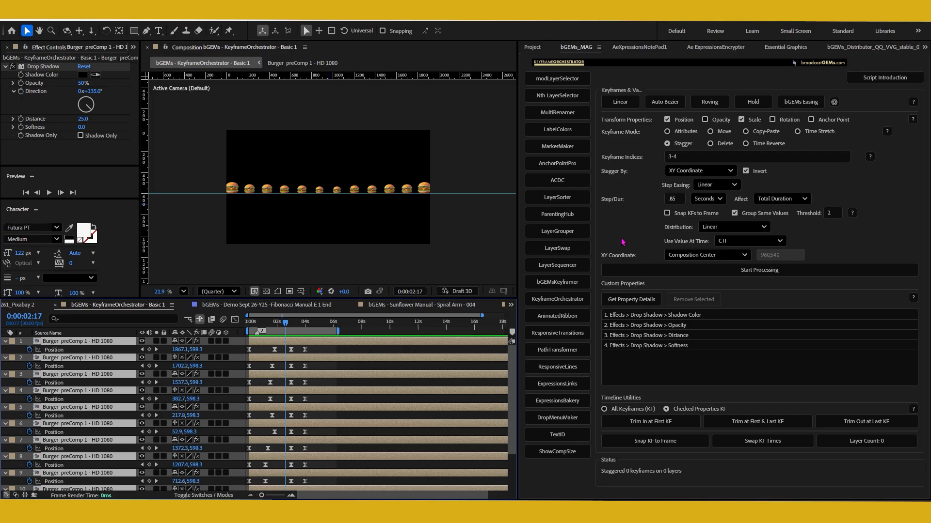
pyautogui.click(730, 272)
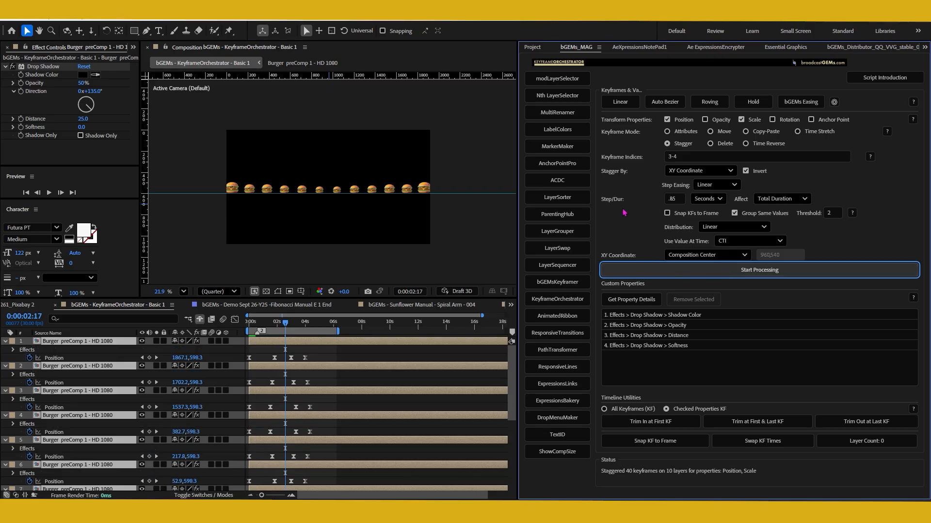
# - Play back the staggered burger animation from the start and collapse the burger layers' properties
pyautogui.click(210, 335)
pyautogui.press('Home')
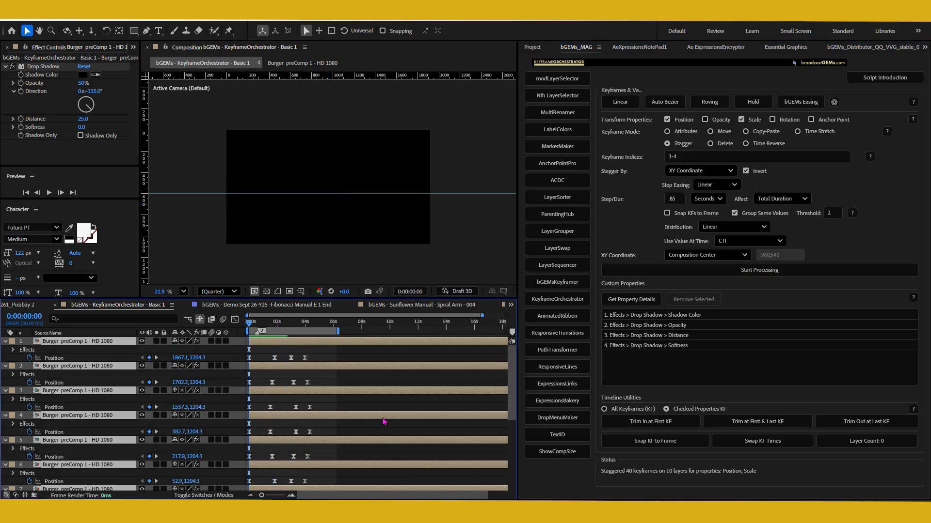
pyautogui.press('space')
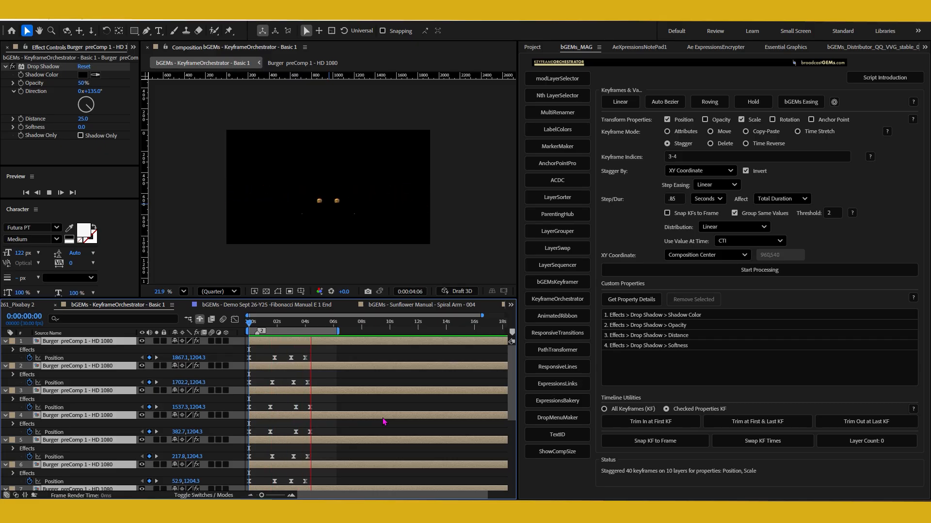
pyautogui.press('space')
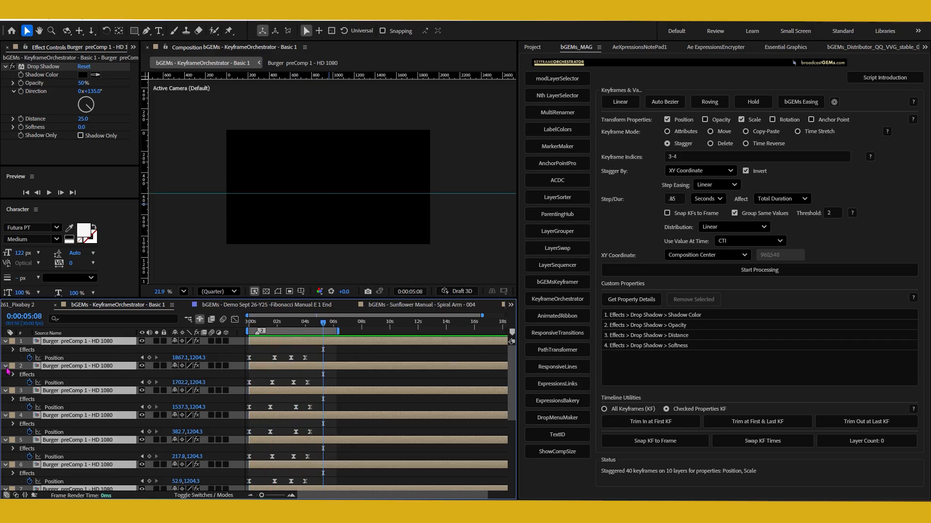
pyautogui.click(6, 366)
pyautogui.click(238, 373)
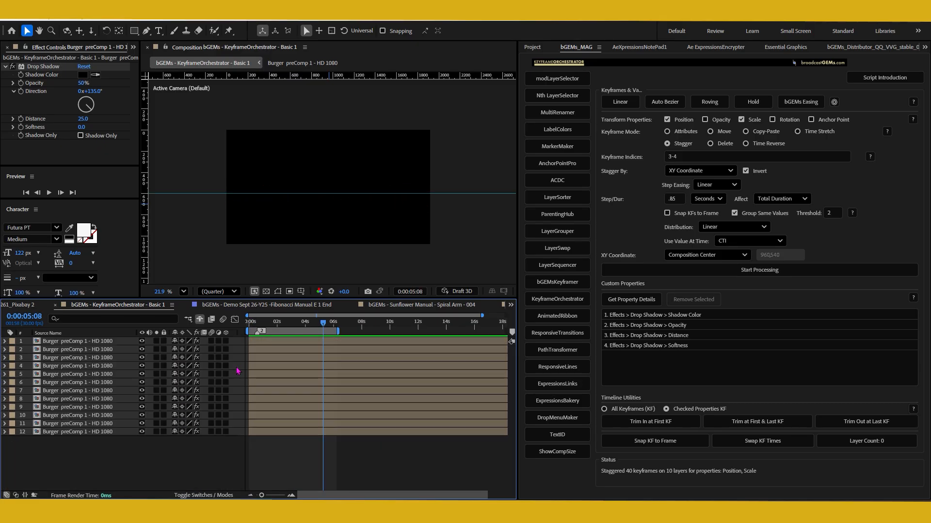
# - Scrub through the Fibonacci Manual E 1 End composition to examine how its burger keyframes are staggered
pyautogui.click(273, 306)
pyautogui.moveTo(342, 323); pyautogui.dragTo(470, 332)
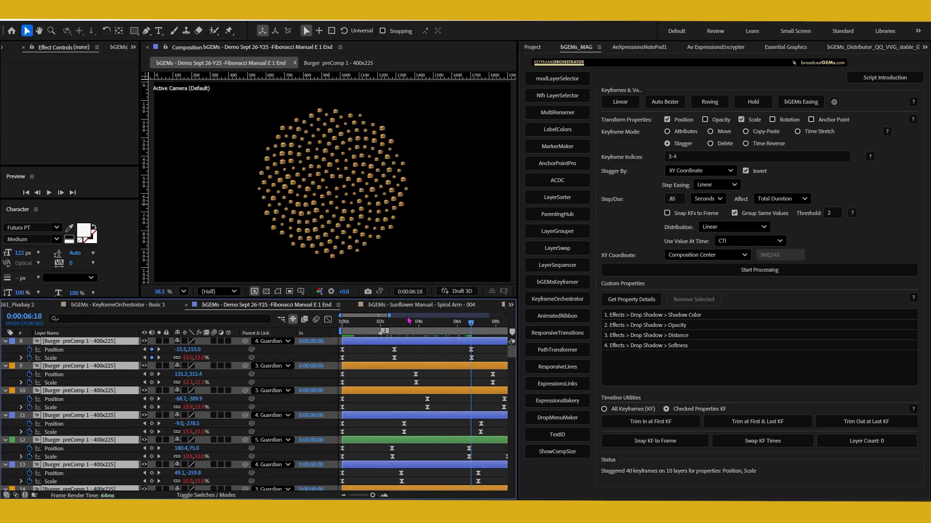
pyautogui.doubleClick(380, 316)
pyautogui.moveTo(378, 324); pyautogui.dragTo(479, 334)
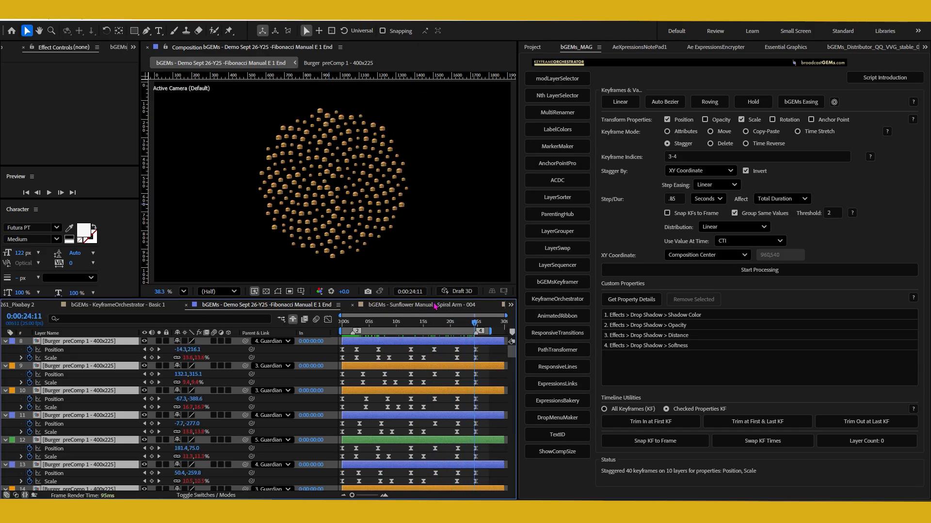
# - Open the Sunflower Manual - Spiral Arm - 004 composition and reveal the keyframes of Shape Layer 1 and Shape Layer 10
pyautogui.click(434, 306)
pyautogui.moveTo(319, 324); pyautogui.dragTo(351, 329)
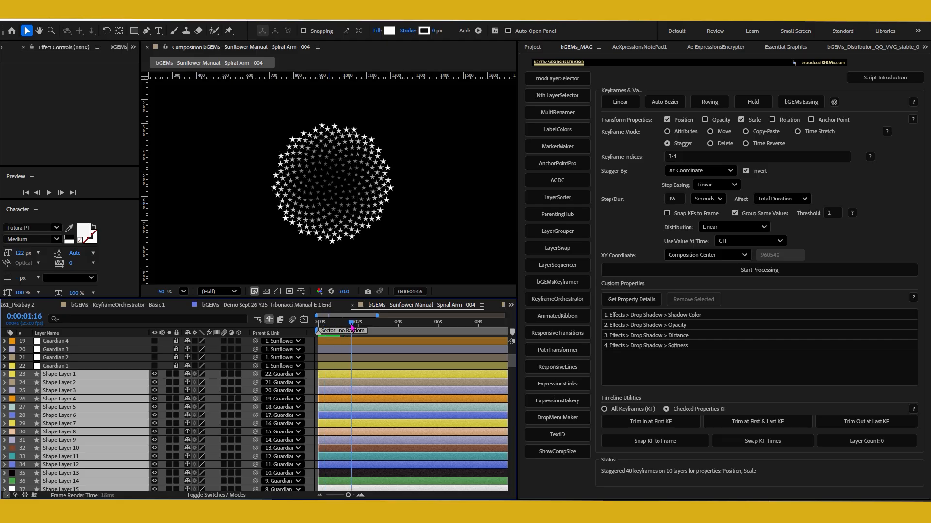
pyautogui.click(312, 382)
pyautogui.click(108, 375)
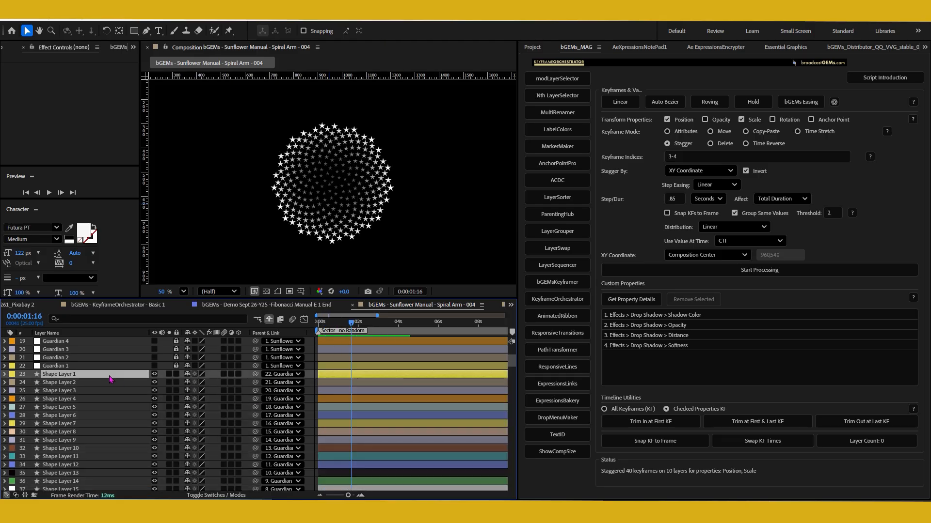
pyautogui.keyDown('ctrl'); pyautogui.click(95, 449); pyautogui.keyUp('ctrl')
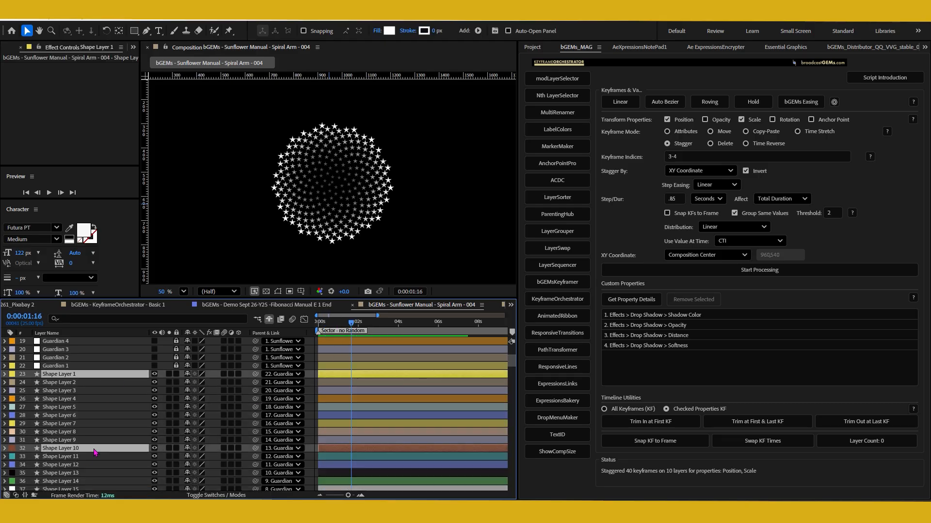
pyautogui.press('u')
pyautogui.scroll(-2, 111, 431)
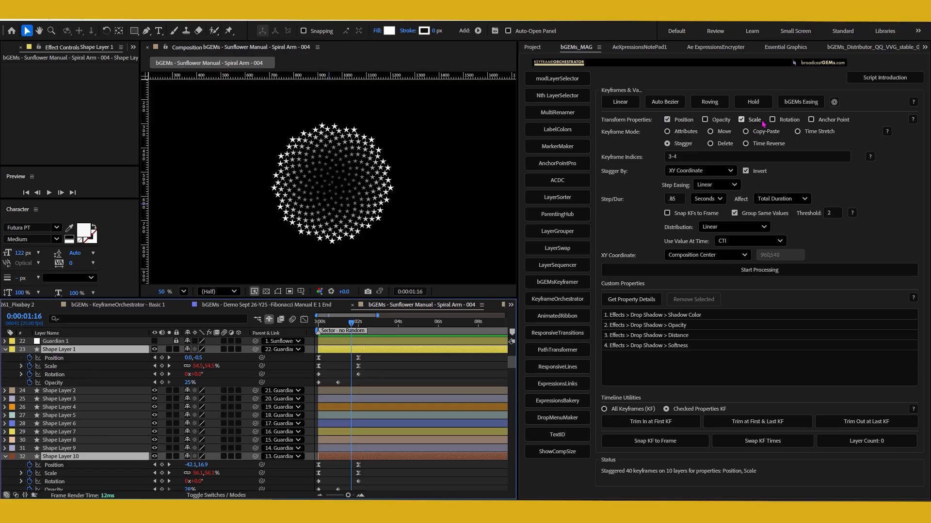
# - Move the current time to 0:00:02:09, where the stars are spread out, and set the stagger's keyframe indices to 1
pyautogui.moveTo(333, 322); pyautogui.dragTo(367, 346)
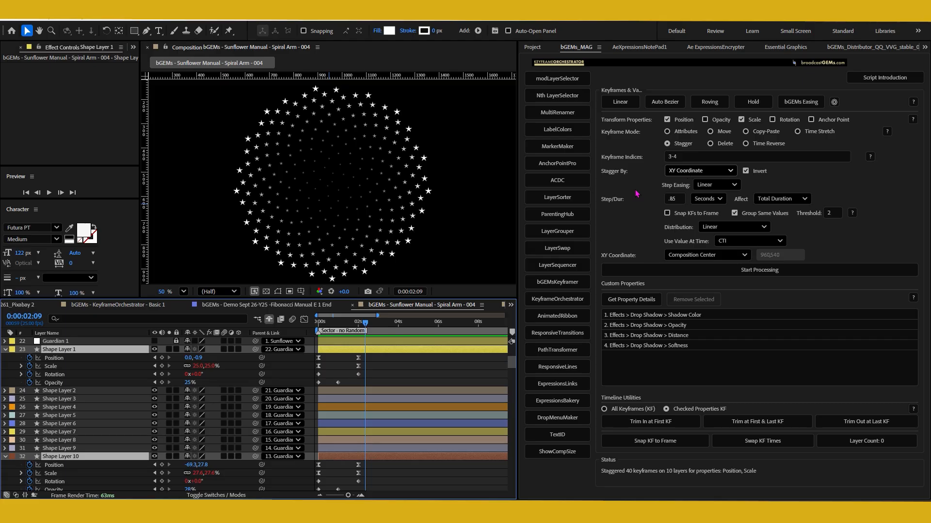
pyautogui.scroll(-2, 349, 244)
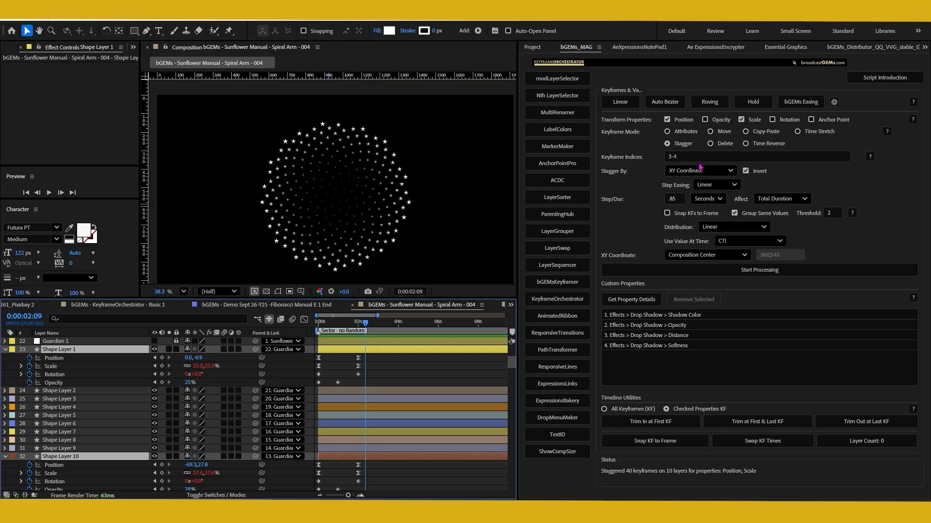
pyautogui.click(681, 157)
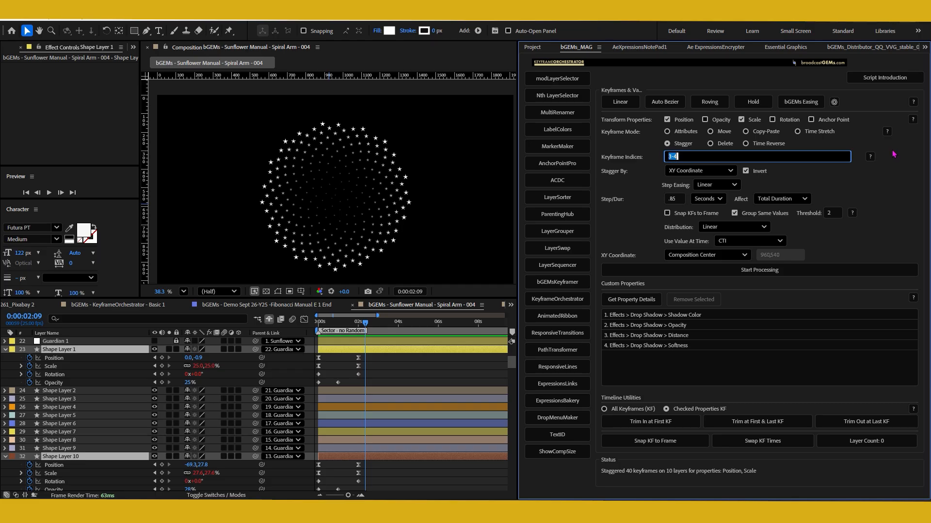
pyautogui.write('1-2')
pyautogui.moveTo(681, 158); pyautogui.dragTo(633, 163)
pyautogui.write('1')
# - Try to stagger the first Position and Scale keyframes of Shape Layers 1 and 10, and undo the stagger
pyautogui.click(727, 270)
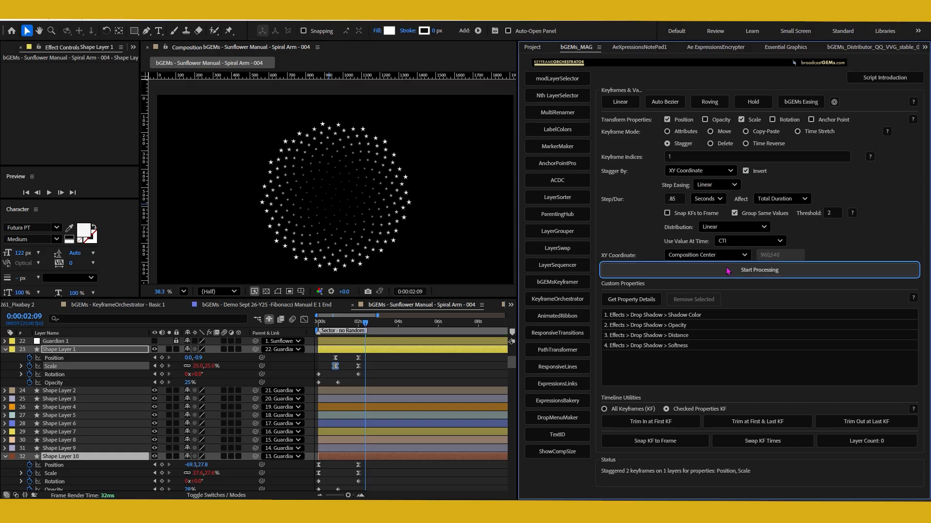
pyautogui.scroll(-4, 437, 418)
pyautogui.scroll(3, 437, 418)
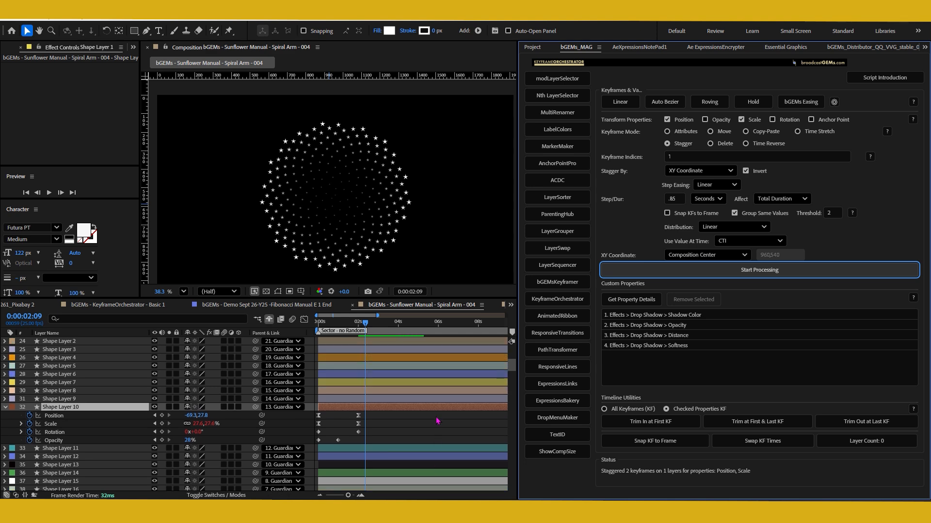
pyautogui.hotkey('ctrl', 'z')
pyautogui.scroll(5, 437, 421)
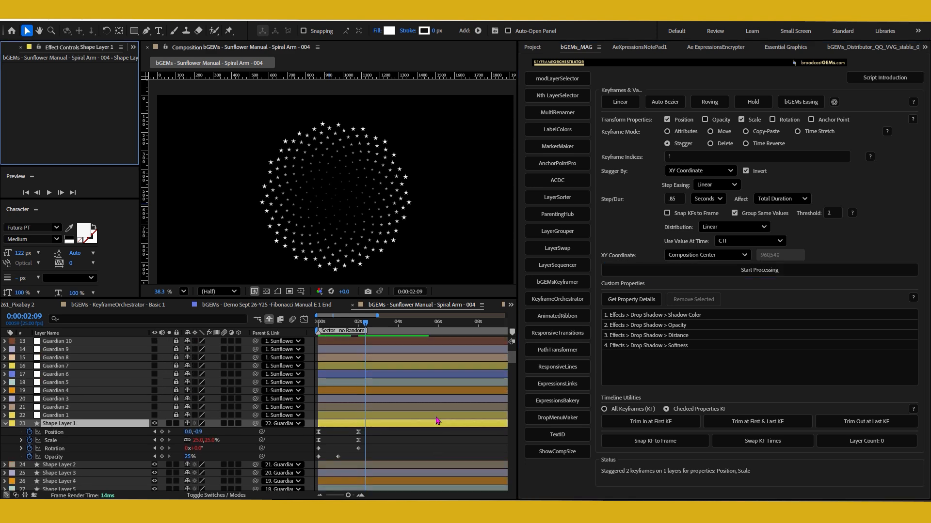
pyautogui.scroll(-3, 438, 421)
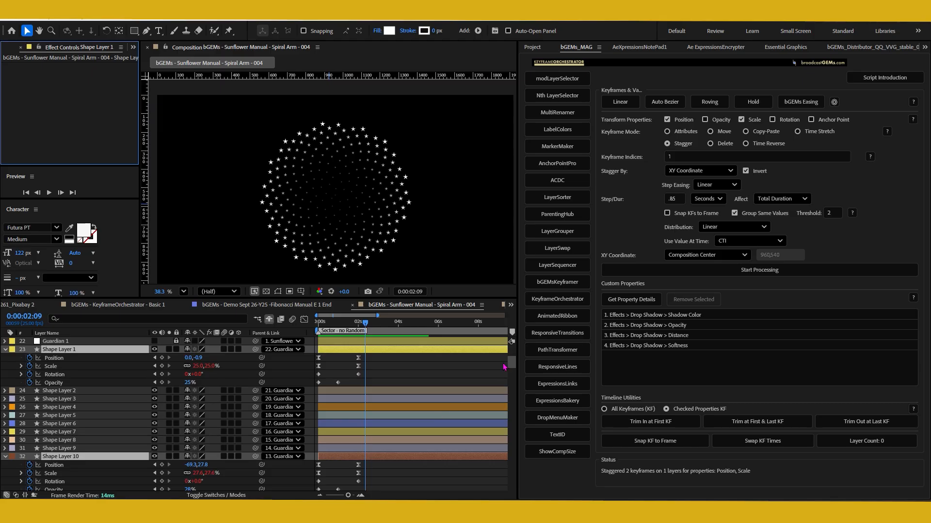
# - Select all shape layers and stagger their first Position and Scale keyframes from the positions at 0:00:03:05 over .85 seconds
pyautogui.moveTo(511, 364)
pyautogui.mouseDown()
pyautogui.moveTo(513, 465)
pyautogui.moveTo(514, 371)
pyautogui.mouseUp()
pyautogui.click(293, 430)
pyautogui.scroll(3, 307, 422)
pyautogui.click(129, 372)
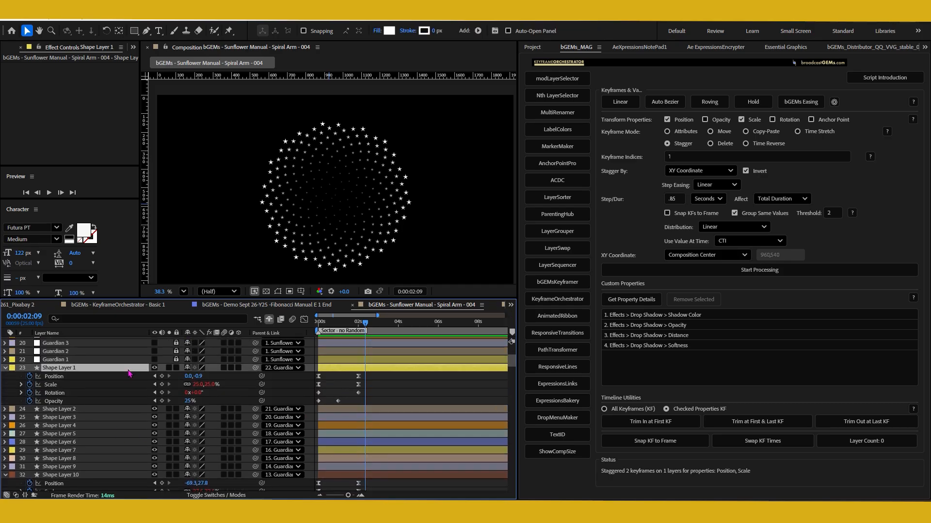
pyautogui.hotkey('ctrl', 'a')
pyautogui.click(382, 324)
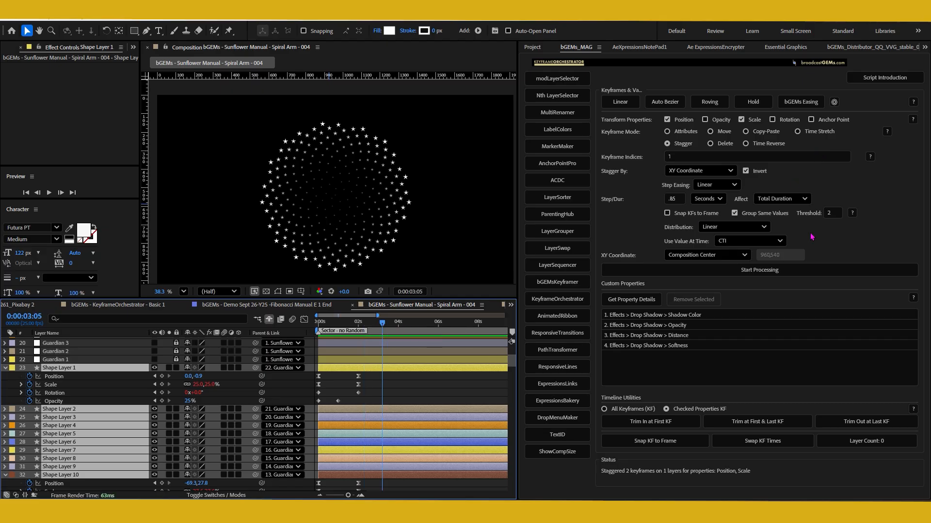
pyautogui.click(740, 273)
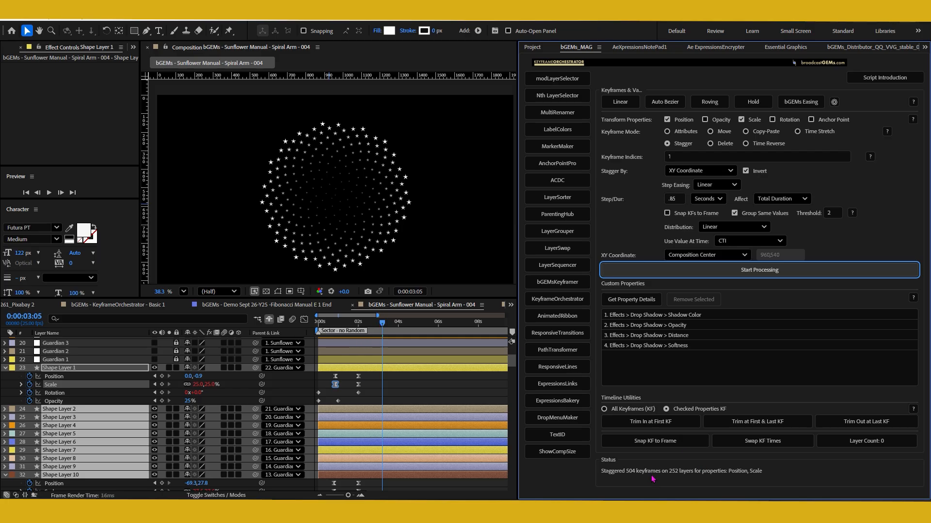
# - Scrub and preview the star spiral's animation from the start to examine the staggered movement
pyautogui.moveTo(381, 322); pyautogui.dragTo(291, 324)
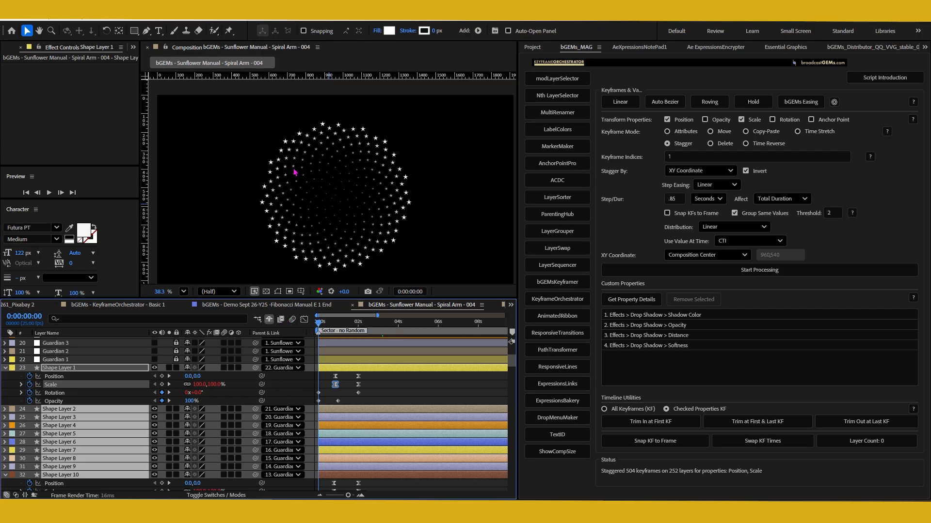
pyautogui.click(49, 193)
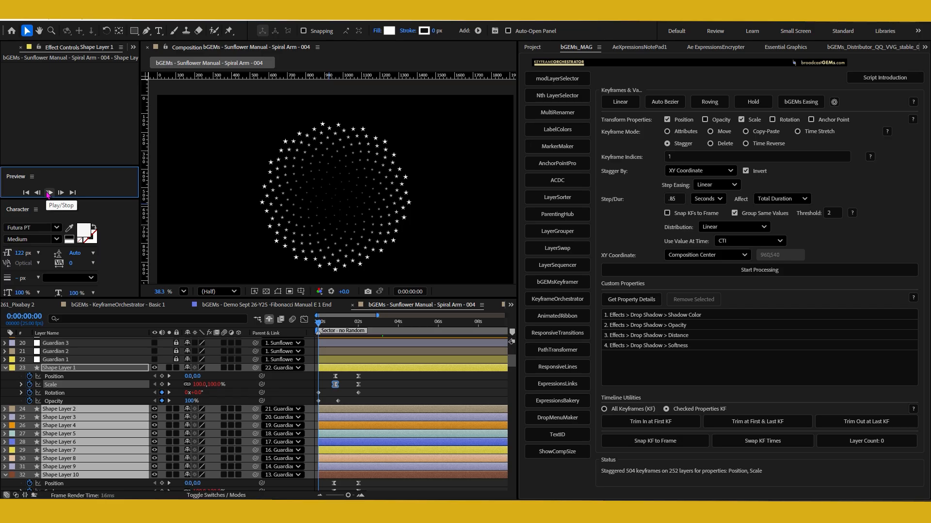
pyautogui.moveTo(340, 322); pyautogui.dragTo(288, 334)
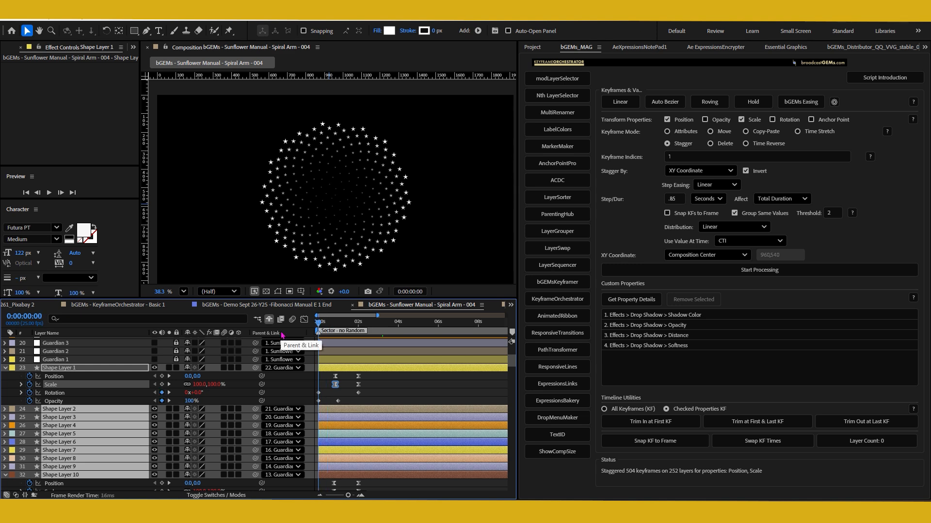
pyautogui.moveTo(361, 323); pyautogui.dragTo(449, 323)
pyautogui.press('Home')
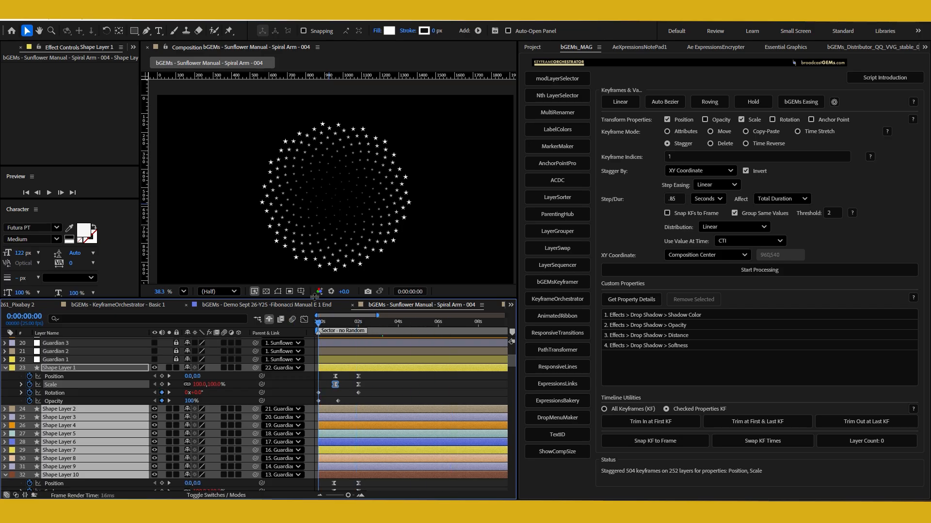
pyautogui.click(316, 305)
pyautogui.click(388, 305)
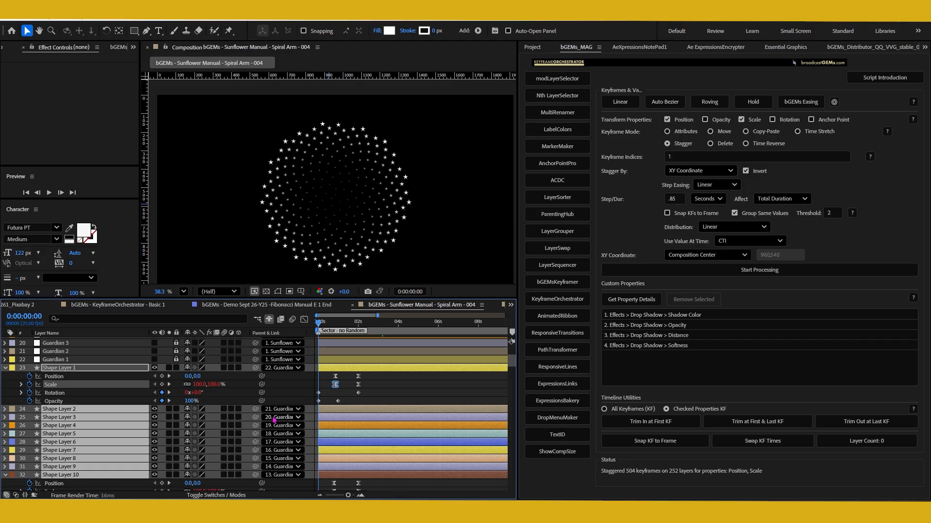
# - Examine the Scale and Opacity keyframe timing on Shape Layer 1 and compare it with Shape Layer 10's keyframes
pyautogui.scroll(-2, 281, 410)
pyautogui.scroll(3, 281, 410)
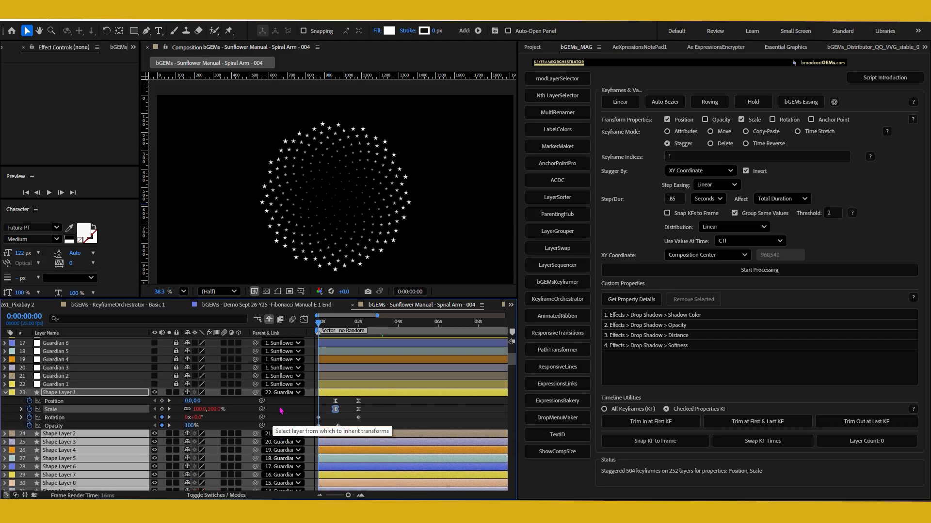
pyautogui.click(169, 426)
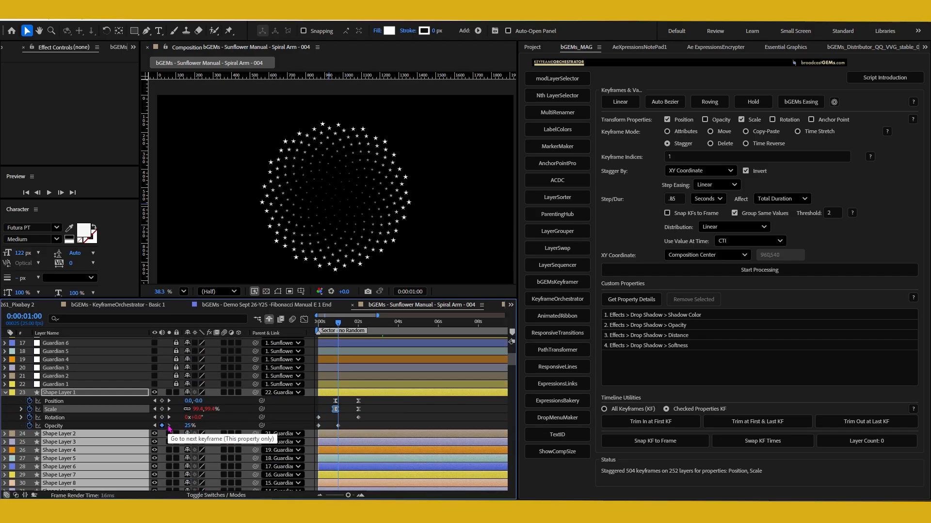
pyautogui.moveTo(337, 323)
pyautogui.mouseDown()
pyautogui.moveTo(296, 321)
pyautogui.moveTo(366, 326)
pyautogui.moveTo(336, 323)
pyautogui.mouseUp()
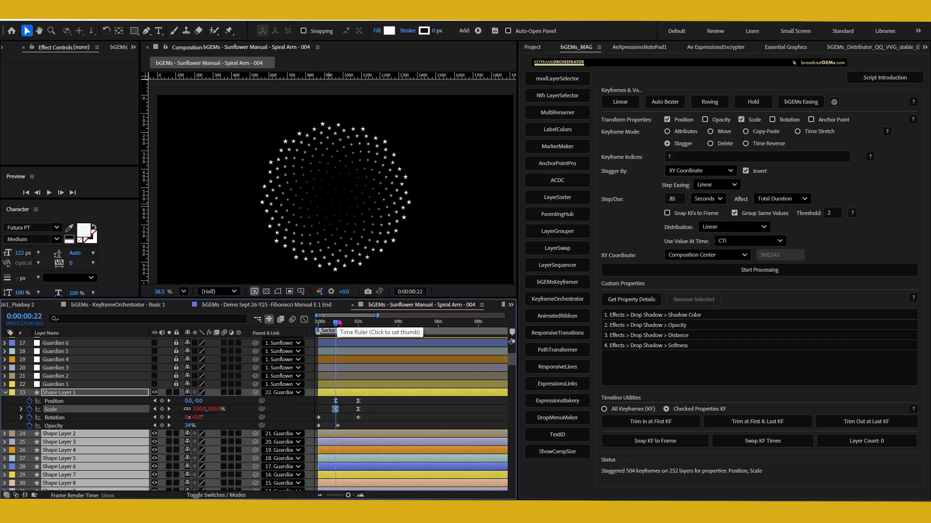
pyautogui.moveTo(338, 323); pyautogui.dragTo(315, 322)
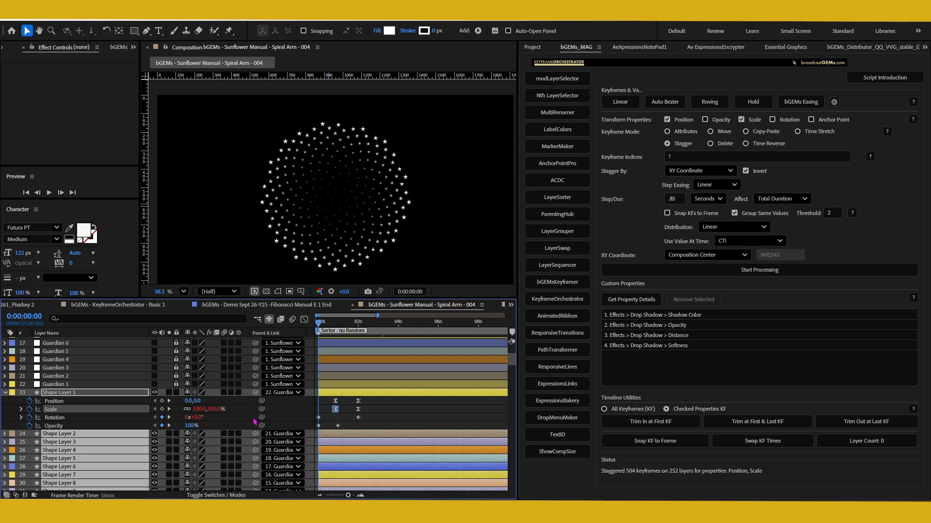
pyautogui.click(170, 410)
pyautogui.click(170, 410)
pyautogui.scroll(-5, 361, 438)
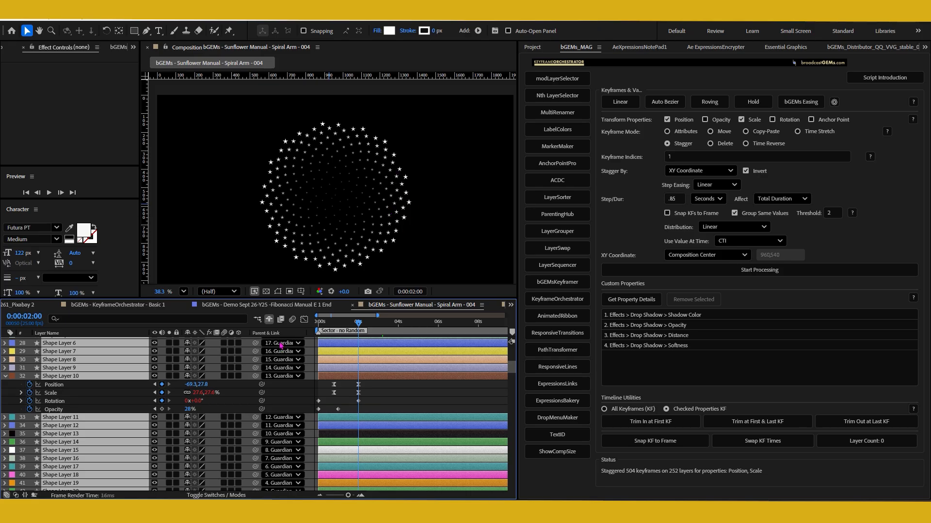
pyautogui.moveTo(334, 324); pyautogui.dragTo(318, 323)
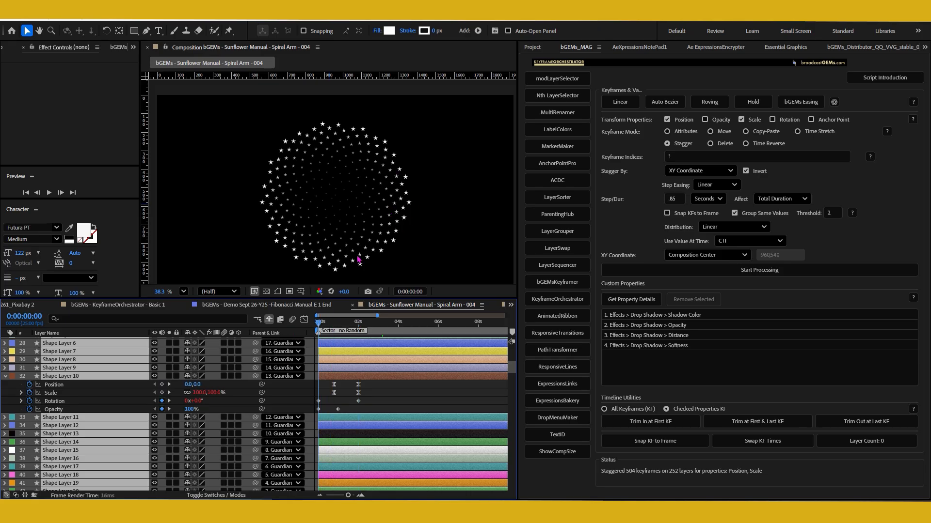
# - Set the value of keyframe 1 to [0,0] for Scale only on all selected shape layers
pyautogui.click(682, 131)
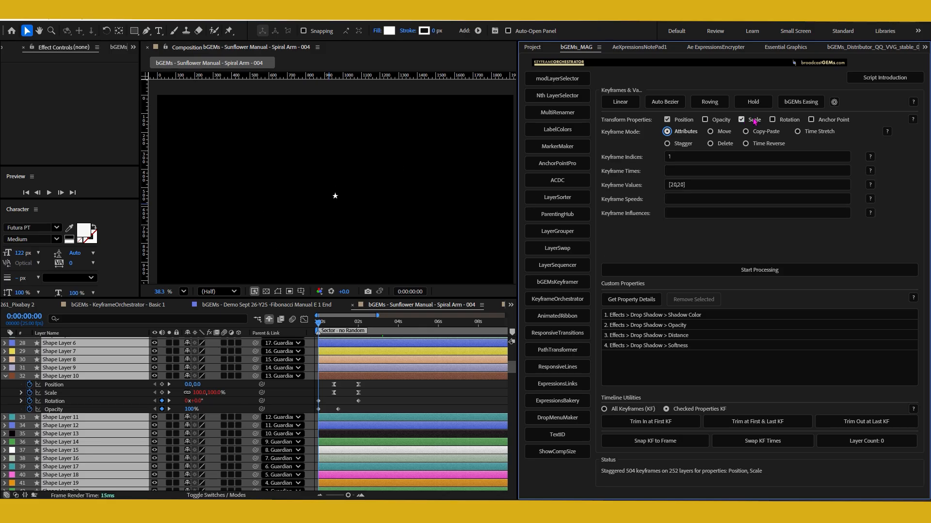
pyautogui.click(754, 122)
pyautogui.click(683, 158)
pyautogui.press('Tab')
pyautogui.press('Tab')
pyautogui.write('[]')
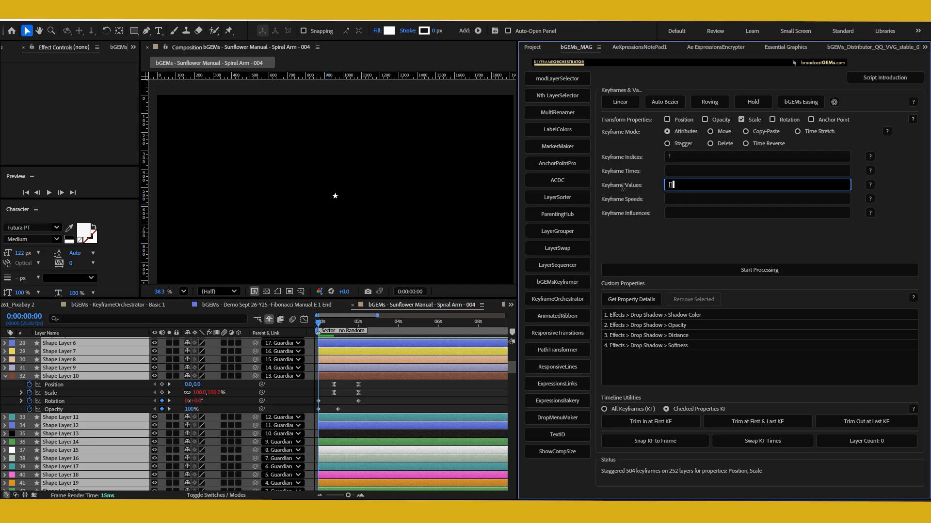
pyautogui.write('0,0')
pyautogui.click(744, 274)
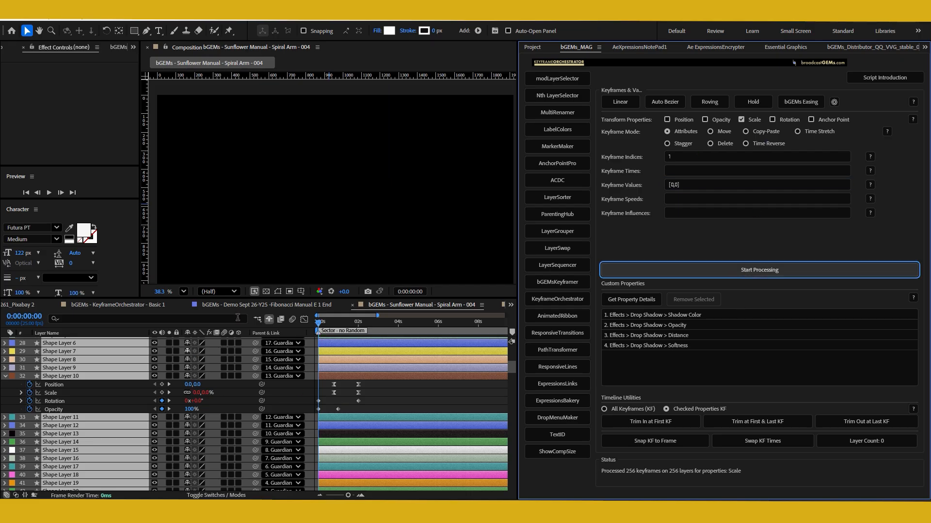
# - Set the first Opacity keyframe's value to 0 on all selected shape layers
pyautogui.click(718, 121)
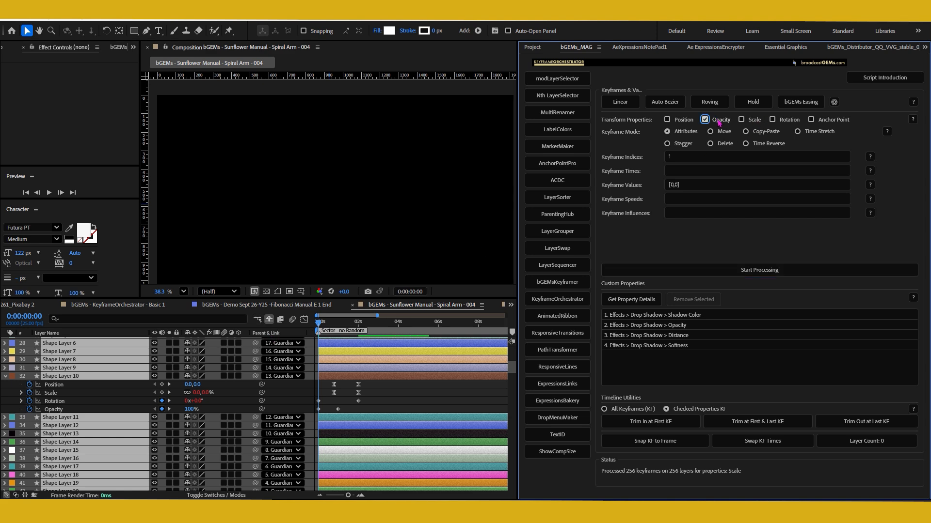
pyautogui.doubleClick(686, 185)
pyautogui.write('0')
pyautogui.click(735, 272)
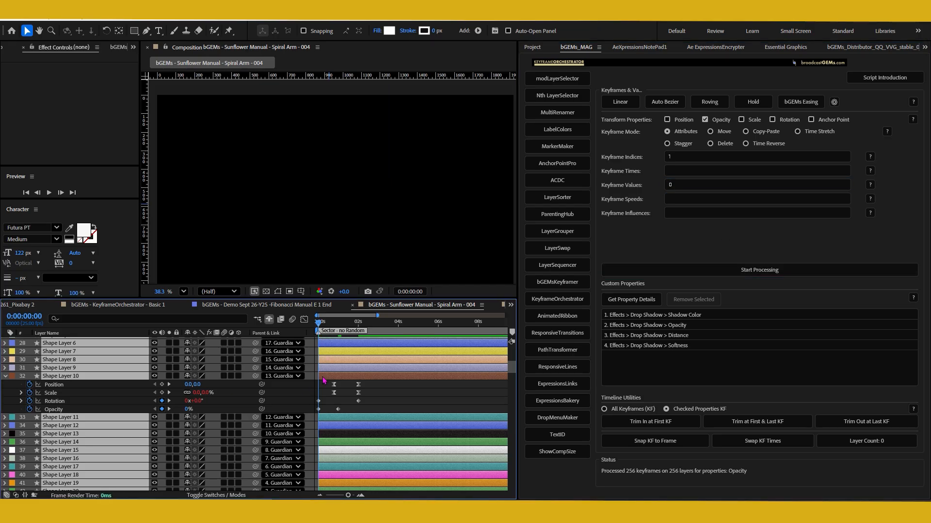
# - Scrub the star spiral to 0:00:01:19 and examine Shape Layer 1's keyframes with the Stagger options shown
pyautogui.press('space')
pyautogui.click(322, 322)
pyautogui.moveTo(326, 324); pyautogui.dragTo(357, 332)
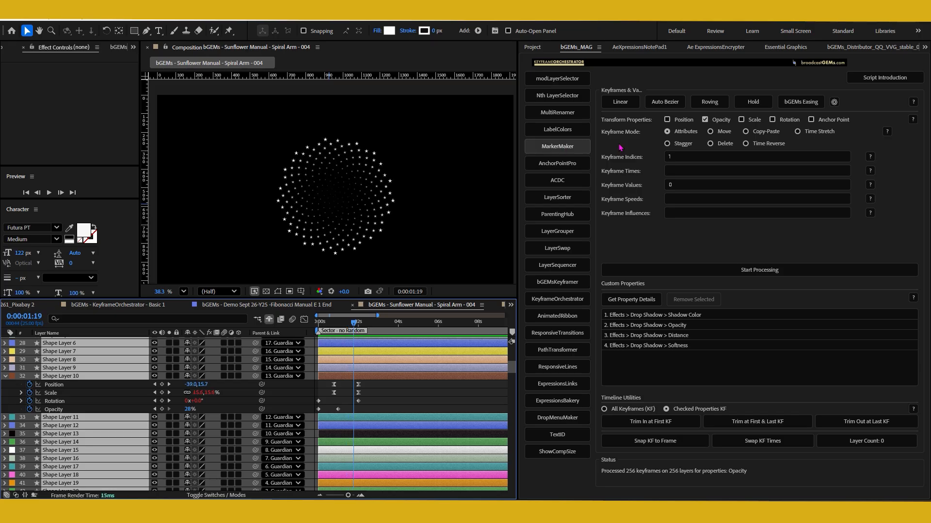
pyautogui.click(681, 145)
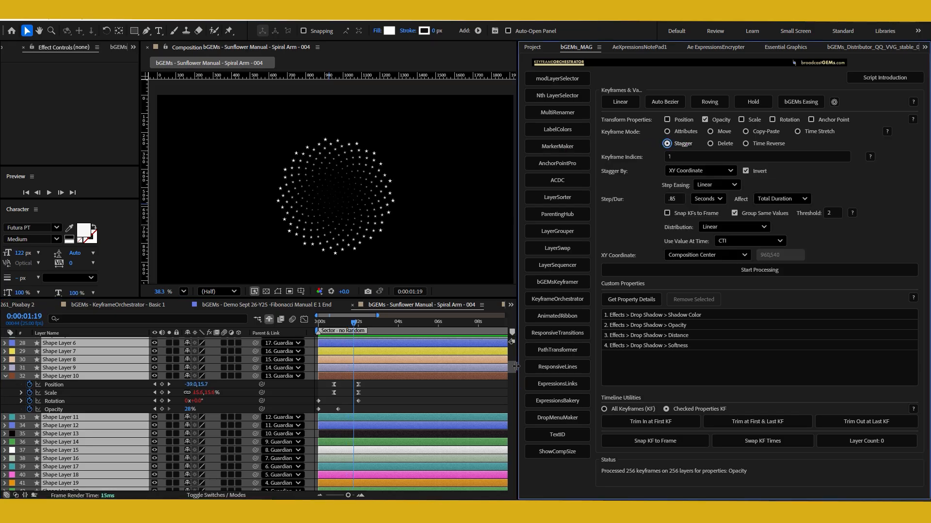
pyautogui.scroll(6, 518, 373)
pyautogui.scroll(-3, 518, 361)
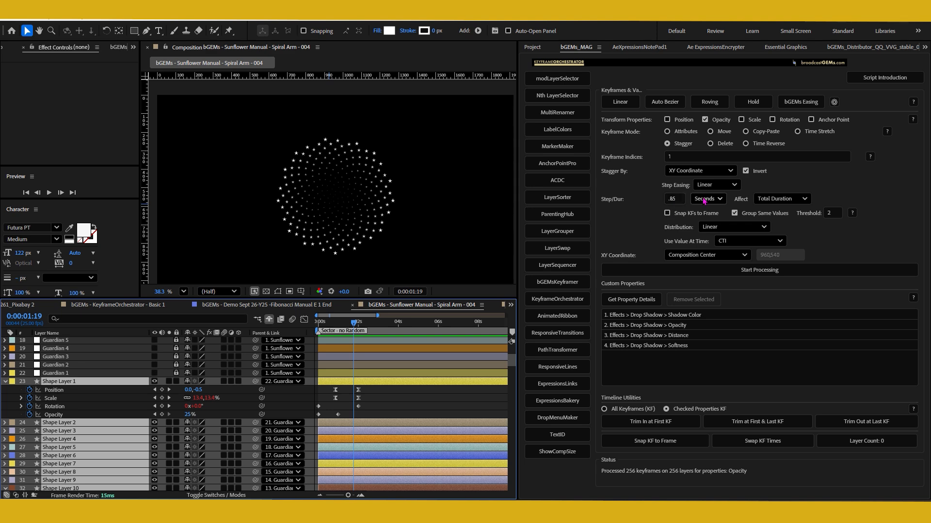
# - Preview the spiral from the start in an enlarged composition view, examine the movement around 0:00:01:15, and return to the first frame
pyautogui.moveTo(334, 323); pyautogui.dragTo(305, 322)
pyautogui.press('`')
pyautogui.scroll(1, 762, 223)
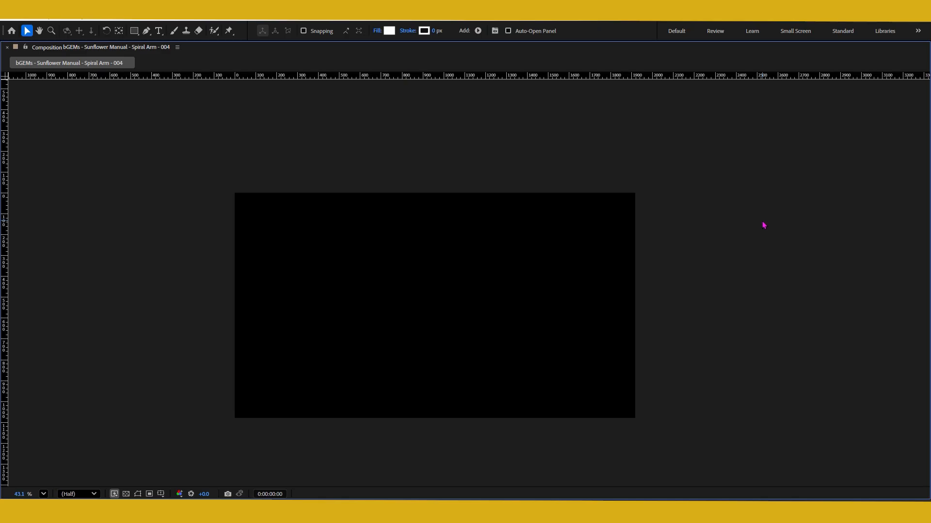
pyautogui.scroll(1, 763, 226)
pyautogui.press('space')
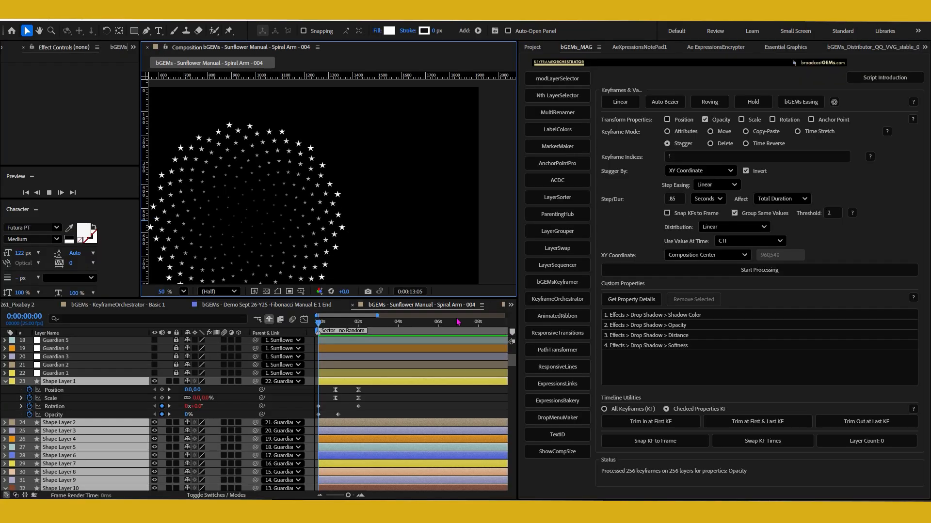
pyautogui.click(338, 324)
pyautogui.moveTo(342, 331)
pyautogui.mouseDown()
pyautogui.moveTo(363, 330)
pyautogui.moveTo(352, 330)
pyautogui.mouseUp()
pyautogui.scroll(-1, 390, 229)
pyautogui.scroll(-1, 390, 228)
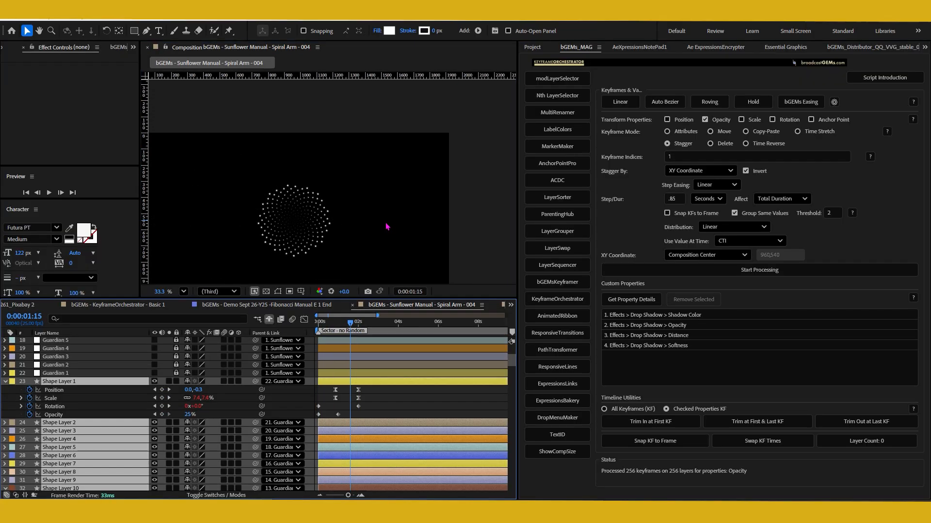
pyautogui.press('h')
pyautogui.moveTo(378, 225); pyautogui.dragTo(433, 180)
pyautogui.press('v')
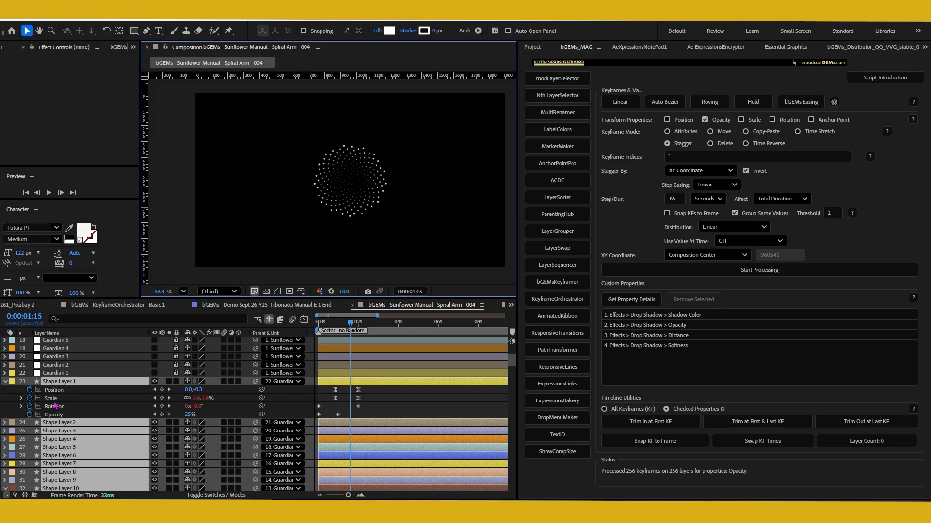
pyautogui.click(313, 325)
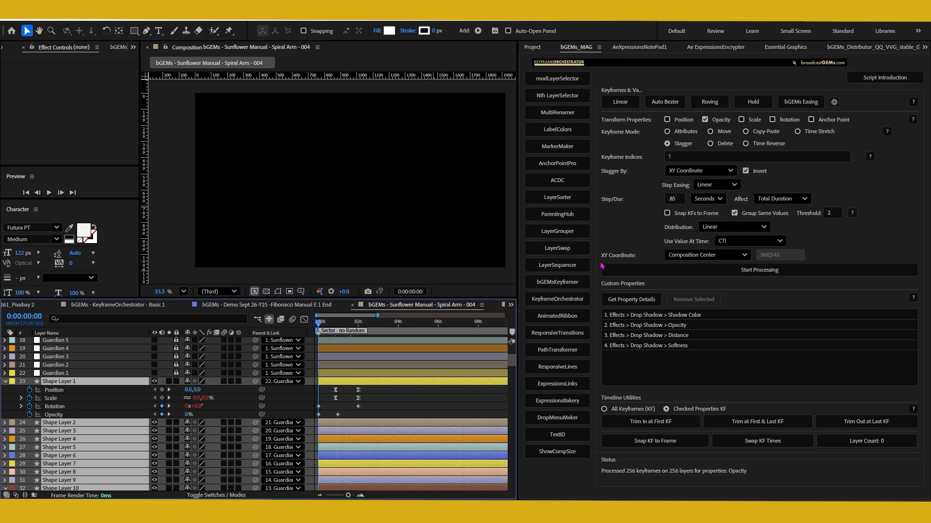
# - Set up a keyframe Move for indices 1(..2) with a keyframe time of 0
pyautogui.click(720, 134)
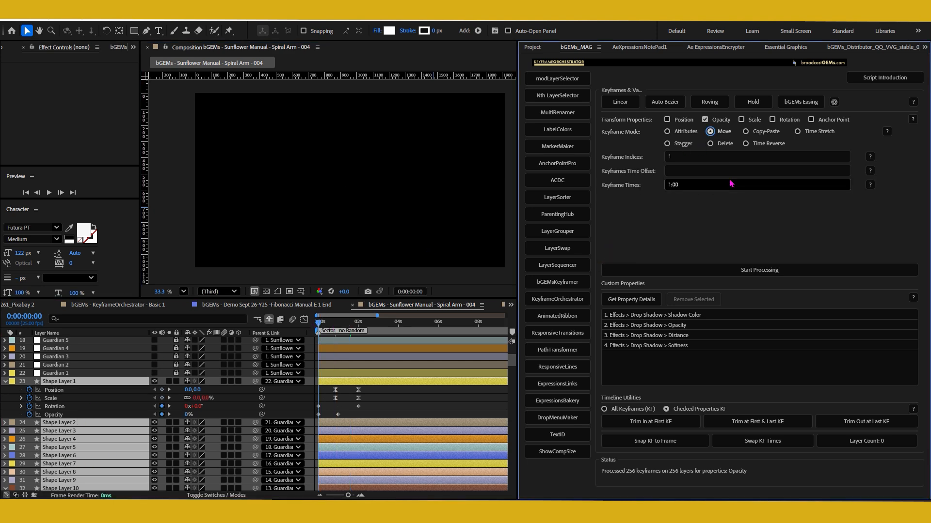
pyautogui.click(712, 157)
pyautogui.write('10')
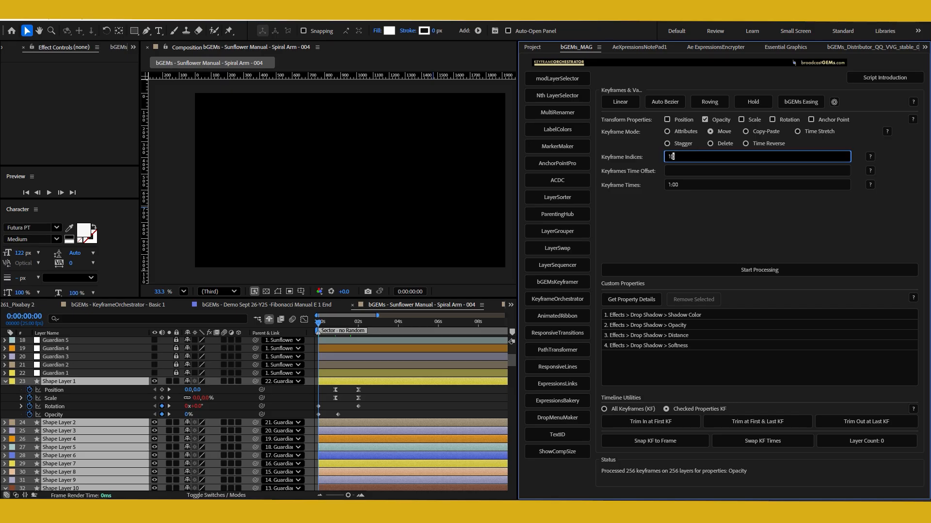
pyautogui.write('...2)')
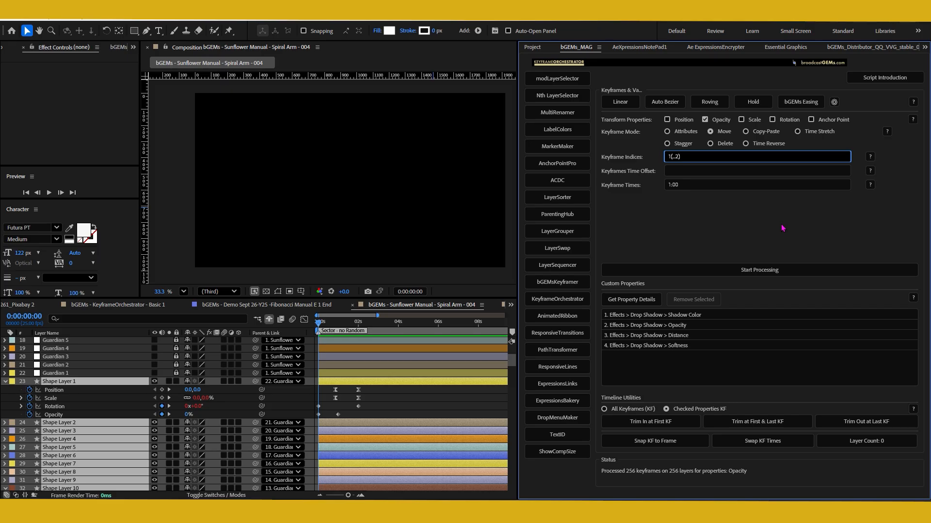
pyautogui.doubleClick(677, 157)
pyautogui.write('10')
pyautogui.moveTo(681, 156); pyautogui.dragTo(649, 156)
pyautogui.moveTo(687, 186); pyautogui.dragTo(638, 187)
pyautogui.write('0')
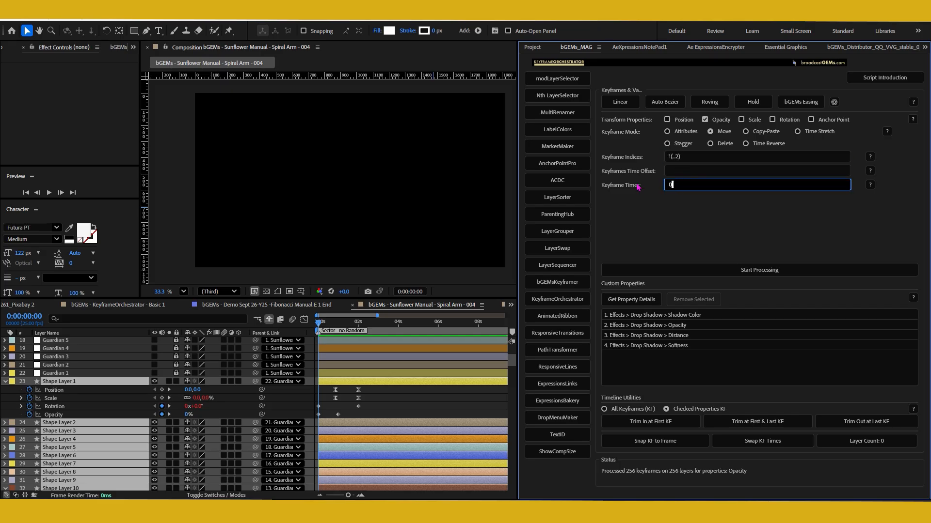
# - Change the range of keyframe indices for the Move to 1(..5)
pyautogui.click(675, 157)
pyautogui.moveTo(675, 156); pyautogui.dragTo(677, 157)
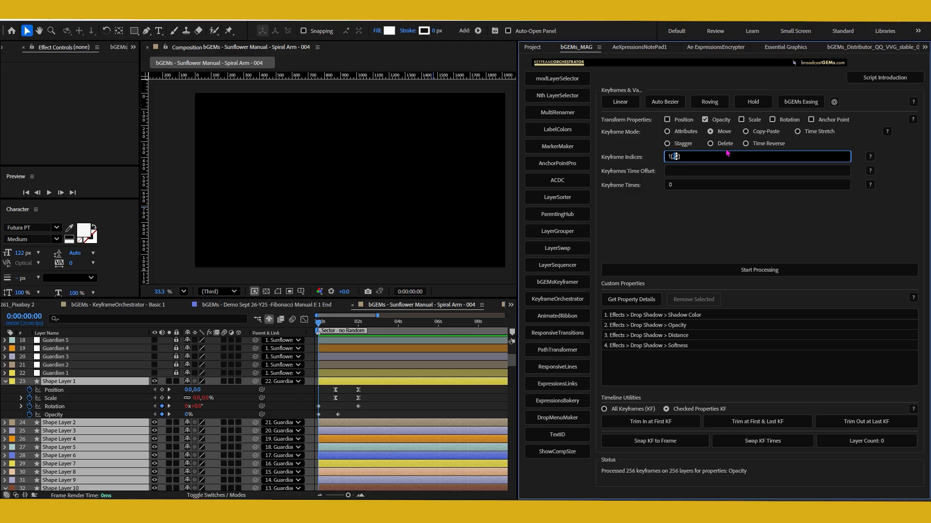
pyautogui.write('5')
pyautogui.press('BackSpace')
pyautogui.click(698, 211)
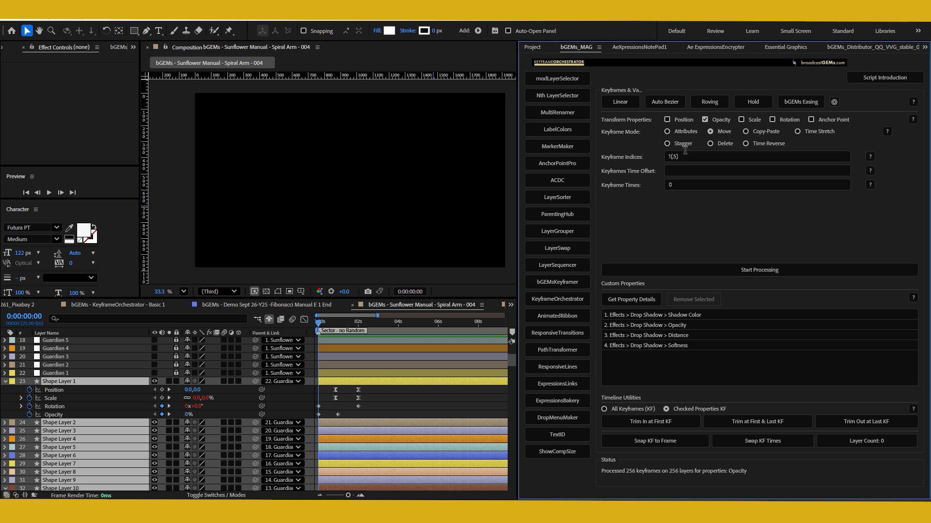
pyautogui.click(673, 155)
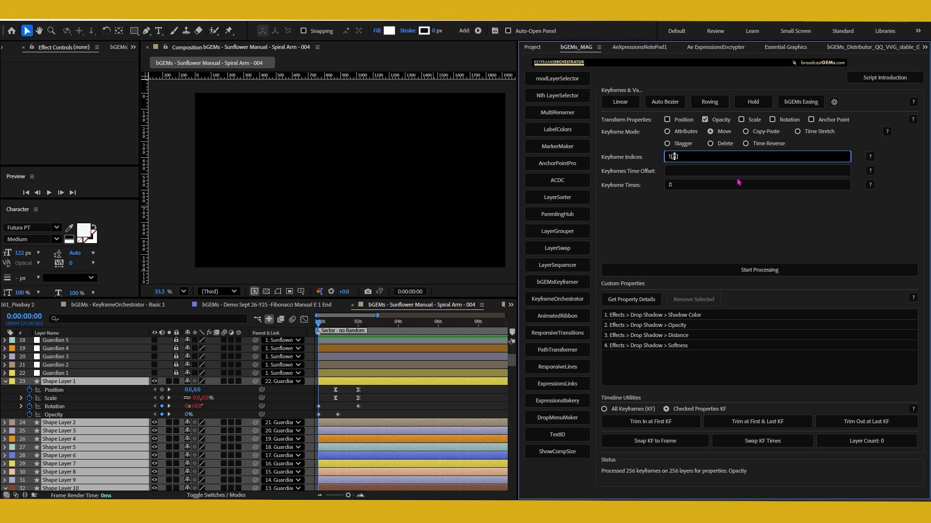
pyautogui.write('..')
pyautogui.click(698, 217)
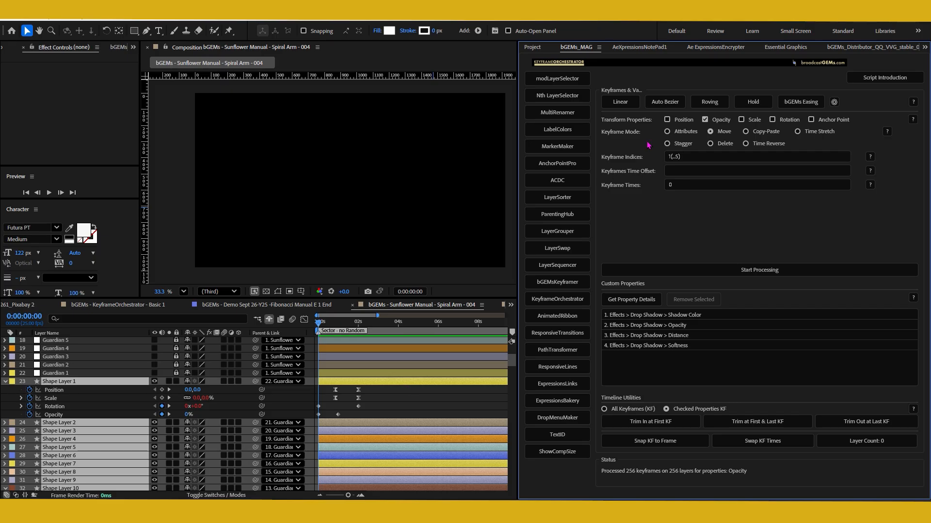
# - Target the Position and Scale properties instead of Opacity for the keyframe Move
pyautogui.click(667, 120)
pyautogui.click(705, 120)
pyautogui.click(741, 120)
pyautogui.click(669, 156)
pyautogui.click(672, 185)
pyautogui.click(669, 161)
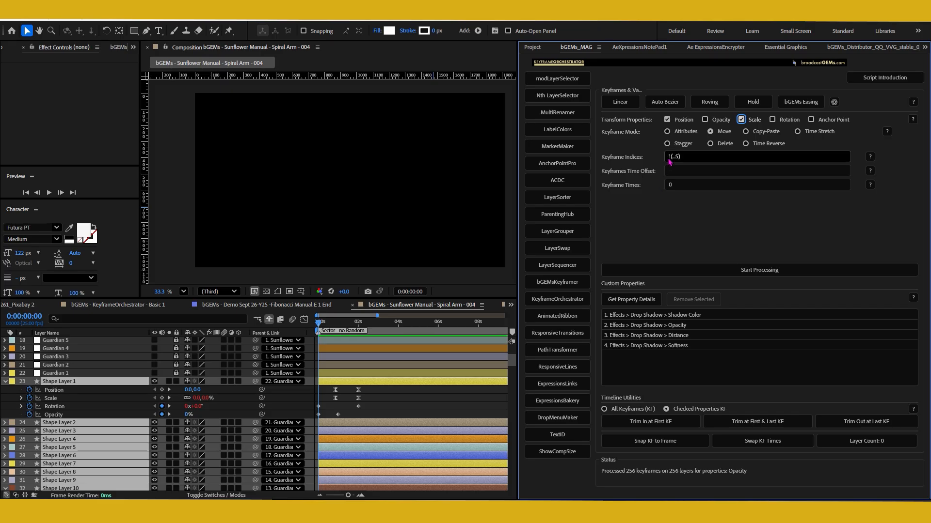
pyautogui.click(691, 184)
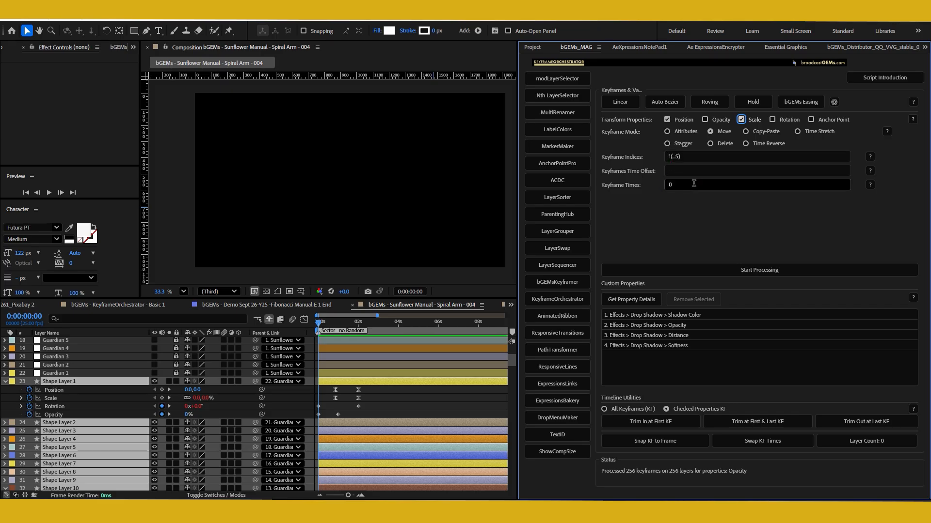
pyautogui.click(669, 157)
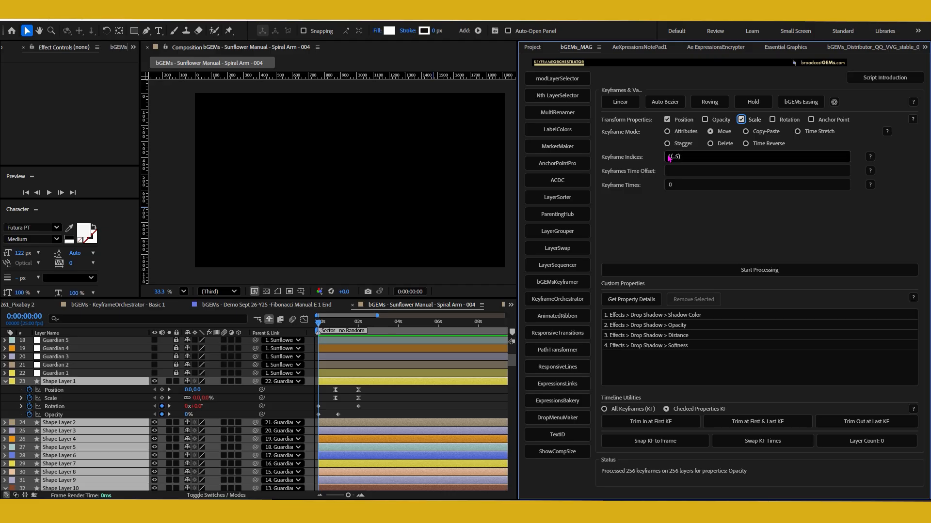
pyautogui.click(671, 185)
pyautogui.doubleClick(672, 185)
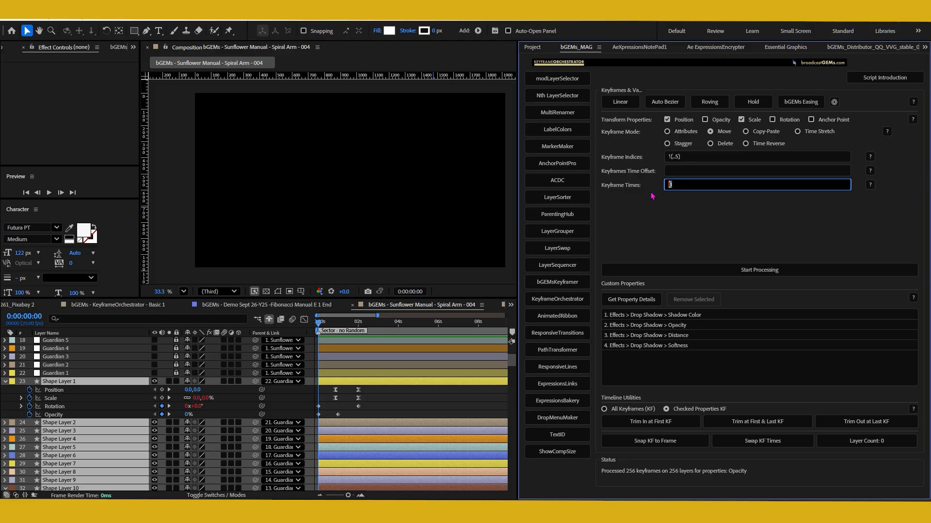
# - Set the keyframe indices to 1(..2) and move the selected layers' Position and Scale keyframes to time 0
pyautogui.hotkey('shift', 'Tab')
pyautogui.hotkey('shift', 'Tab')
pyautogui.press('BackSpace')
pyautogui.press('BackSpace')
pyautogui.write('2)')
pyautogui.click(710, 271)
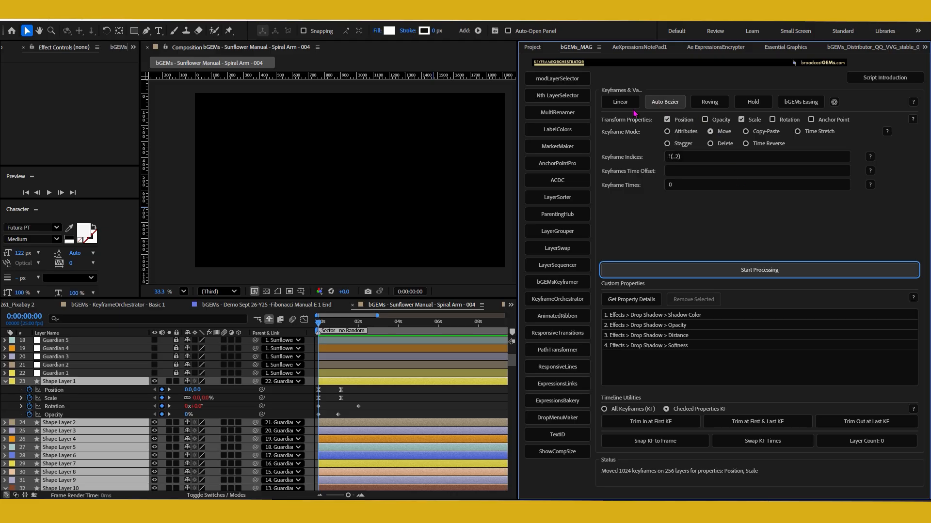
pyautogui.click(681, 157)
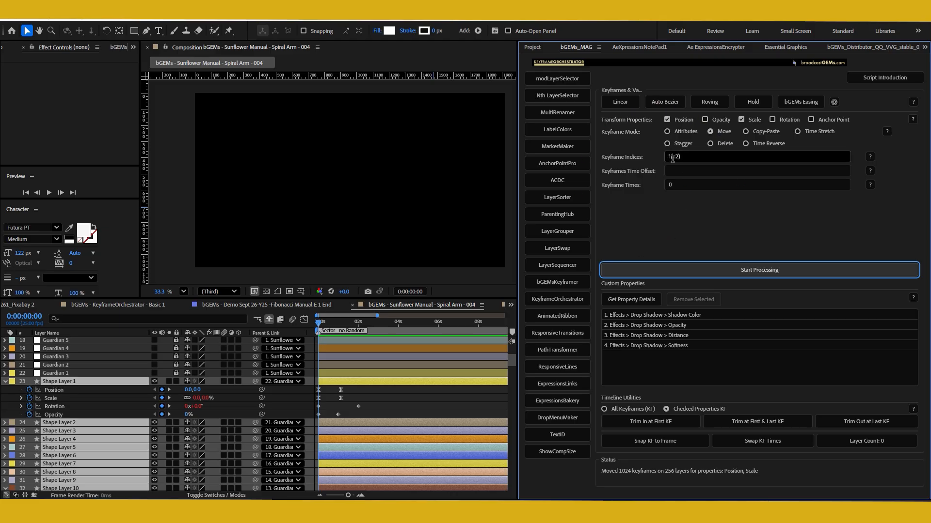
pyautogui.click(673, 186)
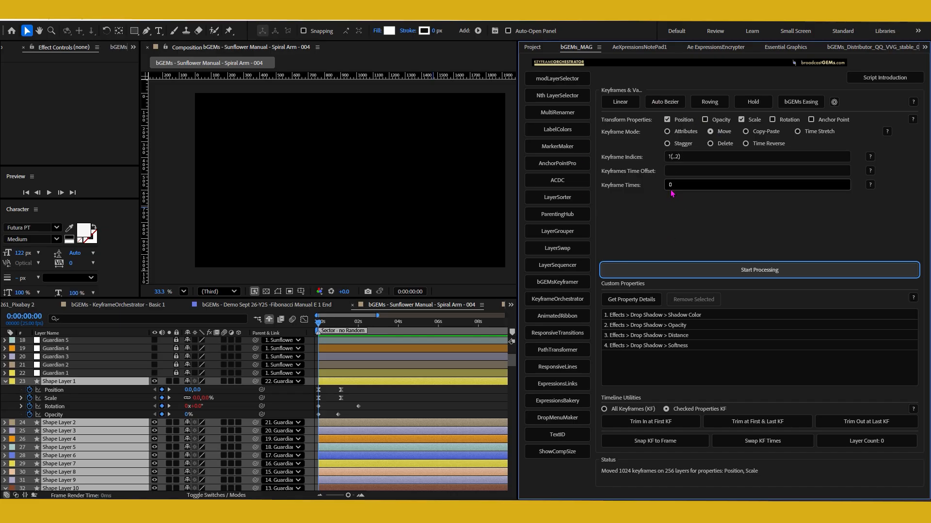
pyautogui.click(694, 157)
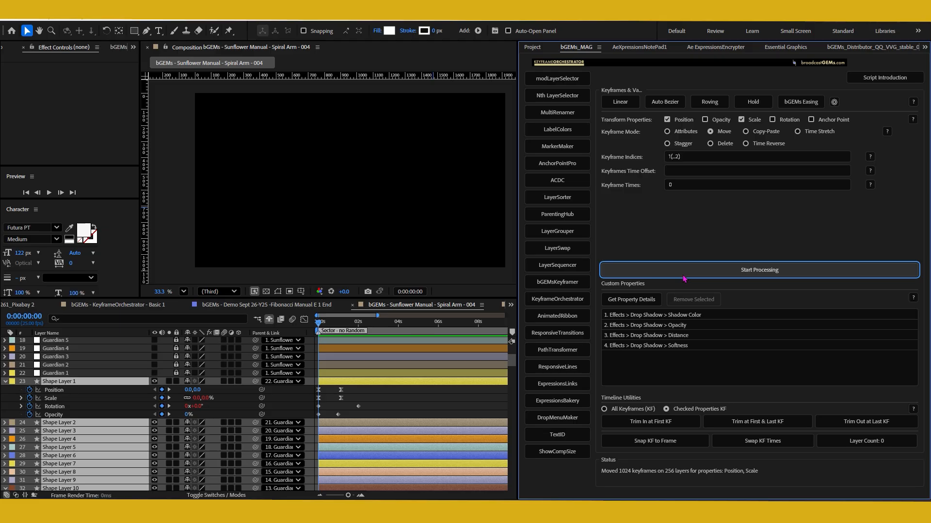
# - Delete all Rotation keyframes on the selected shape layers, using * as the keyframe indices
pyautogui.click(677, 144)
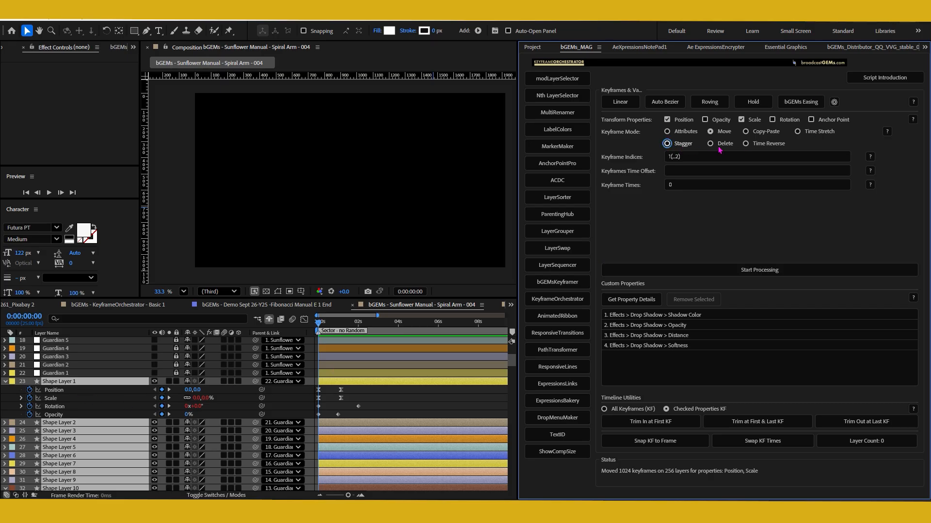
pyautogui.click(786, 122)
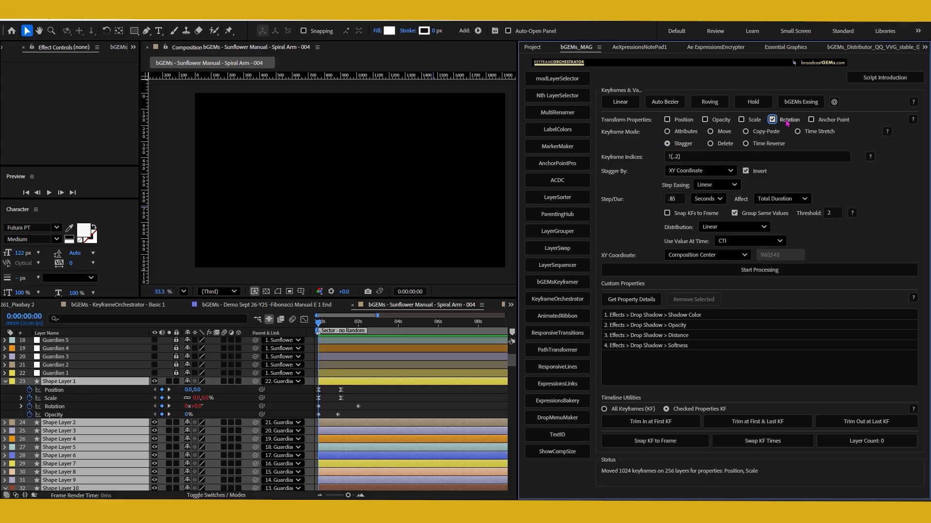
pyautogui.click(721, 153)
pyautogui.click(722, 146)
pyautogui.moveTo(684, 158); pyautogui.dragTo(632, 155)
pyautogui.write('*')
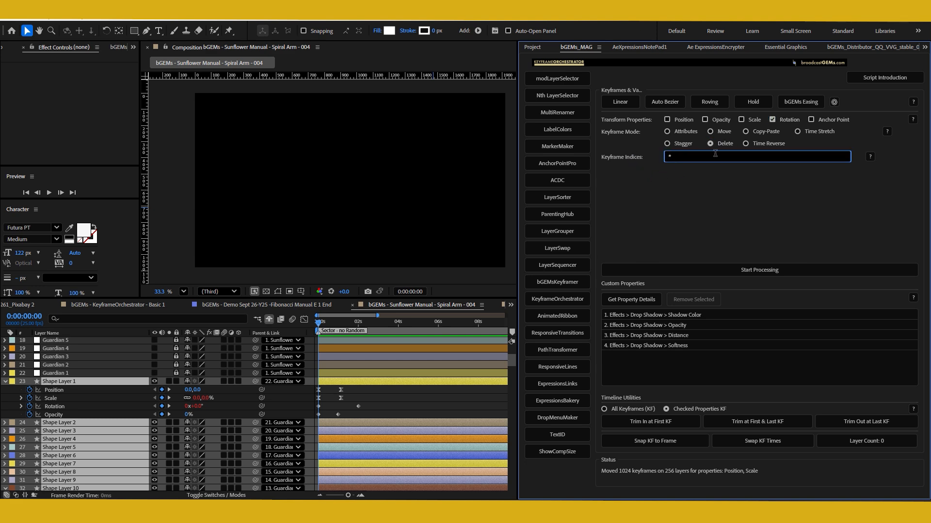
pyautogui.click(734, 272)
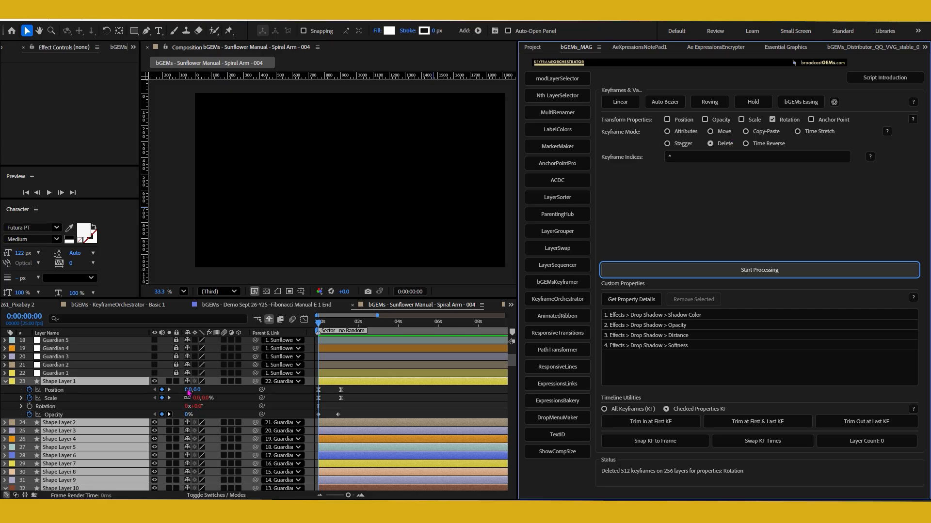
# - Set the keyframe mode to Stagger and scrub through the opening seconds of the star animation, returning to the first frame
pyautogui.click(684, 145)
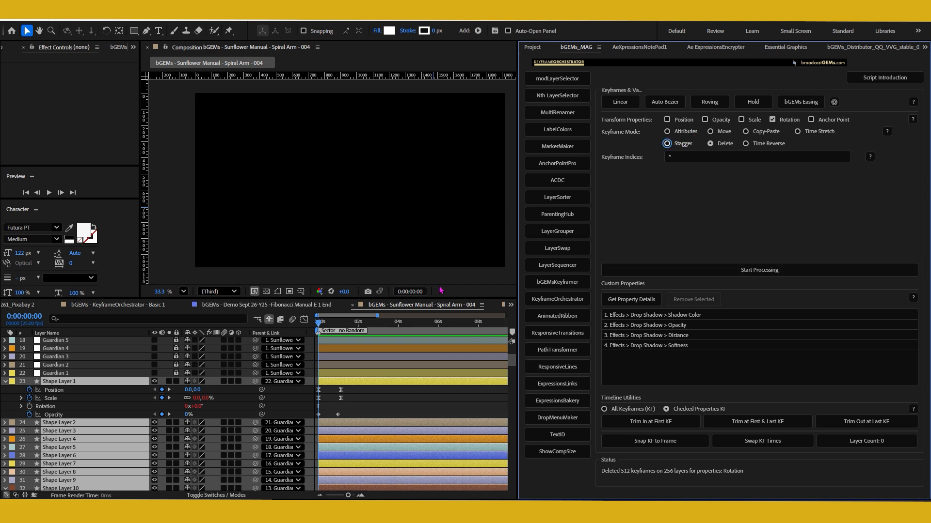
pyautogui.click(324, 323)
pyautogui.moveTo(324, 326); pyautogui.dragTo(341, 329)
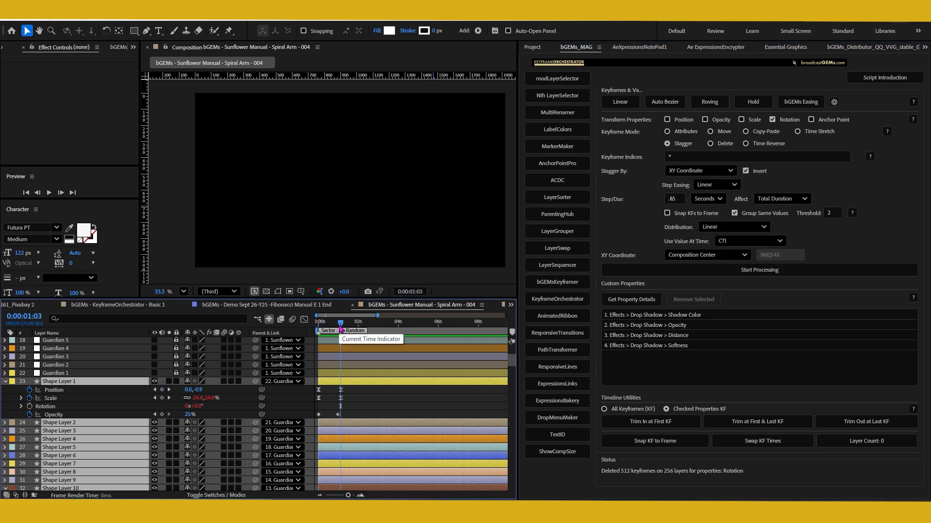
pyautogui.moveTo(341, 329); pyautogui.dragTo(371, 330)
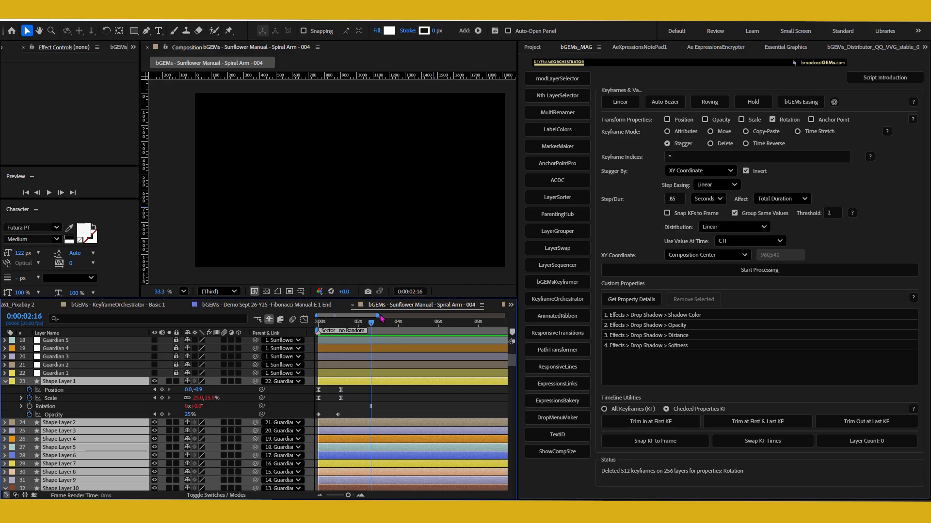
pyautogui.moveTo(372, 324); pyautogui.dragTo(409, 330)
pyautogui.press('pageup')
pyautogui.press('pageup')
pyautogui.press('pageup')
pyautogui.press('pageup')
pyautogui.press('pageup')
pyautogui.press('pageup')
pyautogui.press('pageup')
pyautogui.press('pageup')
pyautogui.press('pageup')
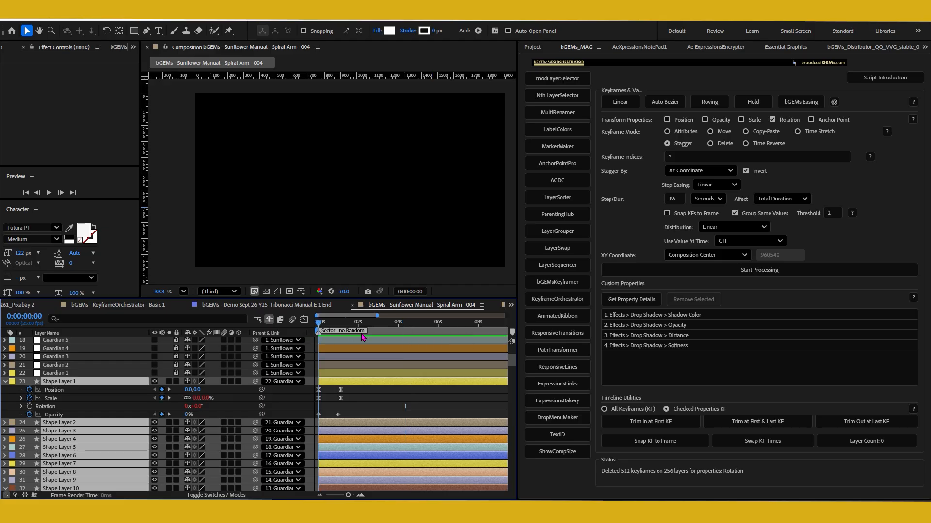
# - Preview the star animation from time 0 in the Spiral Arm - 004 composition
pyautogui.moveTo(423, 330); pyautogui.dragTo(426, 330)
pyautogui.press('j')
pyautogui.press('space')
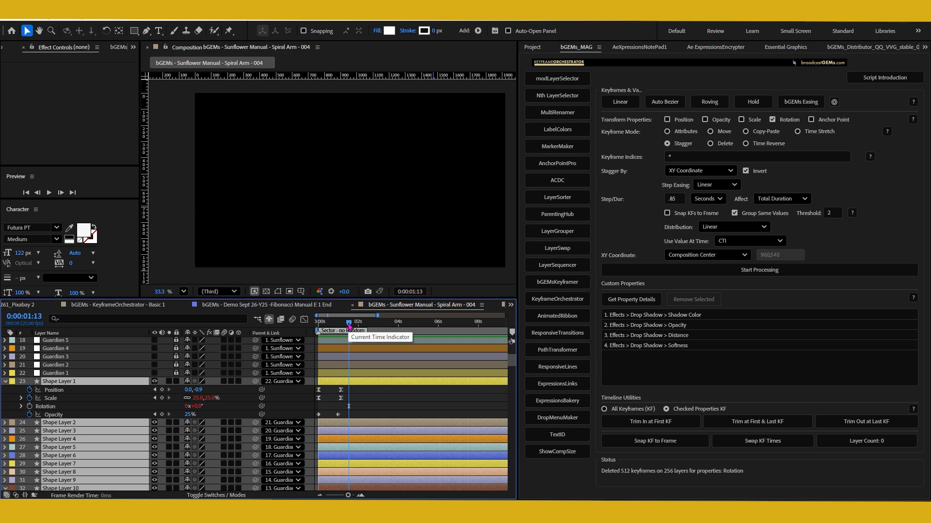
pyautogui.moveTo(349, 324); pyautogui.dragTo(301, 329)
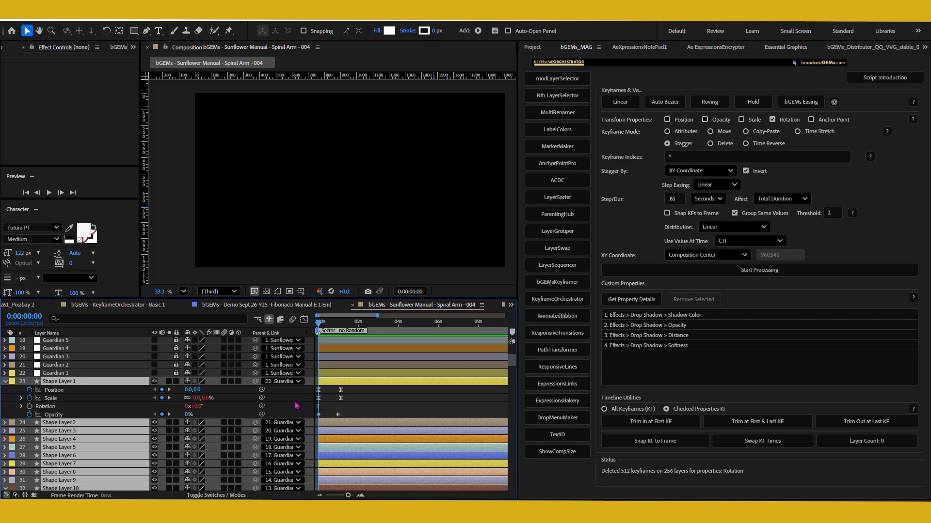
pyautogui.press('space')
pyautogui.click(49, 192)
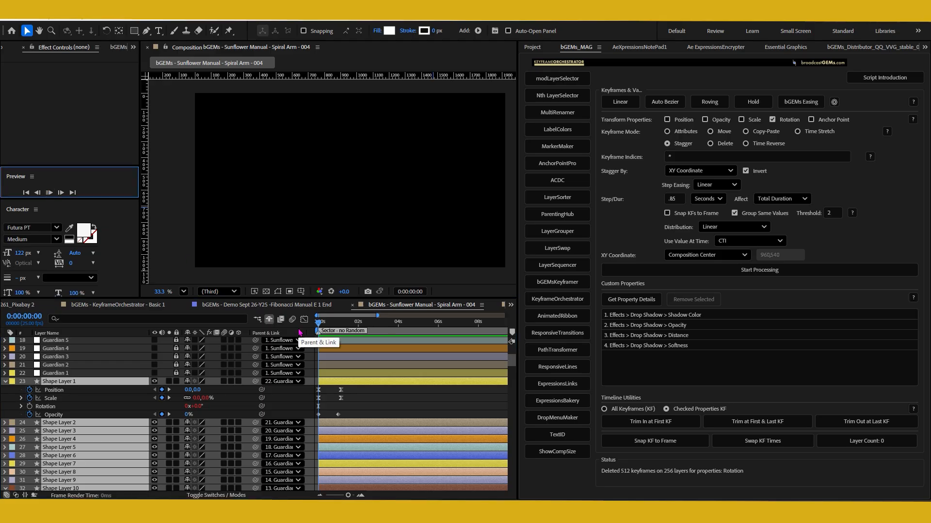
# - View the Fibonacci Manual E 1 End composition, return to Spiral Arm - 004 and widen its visible timeline range beyond 25 seconds
pyautogui.moveTo(318, 322); pyautogui.dragTo(427, 320)
pyautogui.click(324, 304)
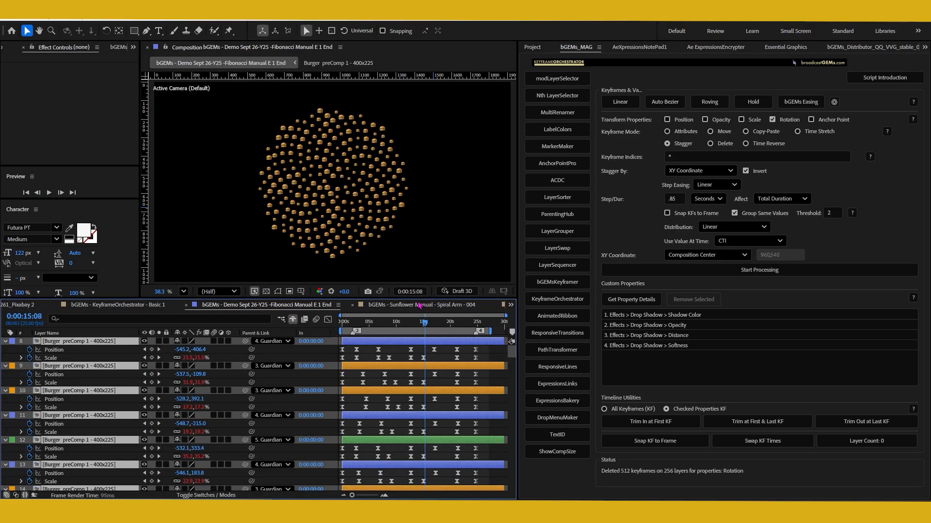
pyautogui.click(420, 305)
pyautogui.moveTo(346, 323); pyautogui.dragTo(492, 299)
pyautogui.moveTo(352, 324); pyautogui.dragTo(370, 337)
pyautogui.press('Home')
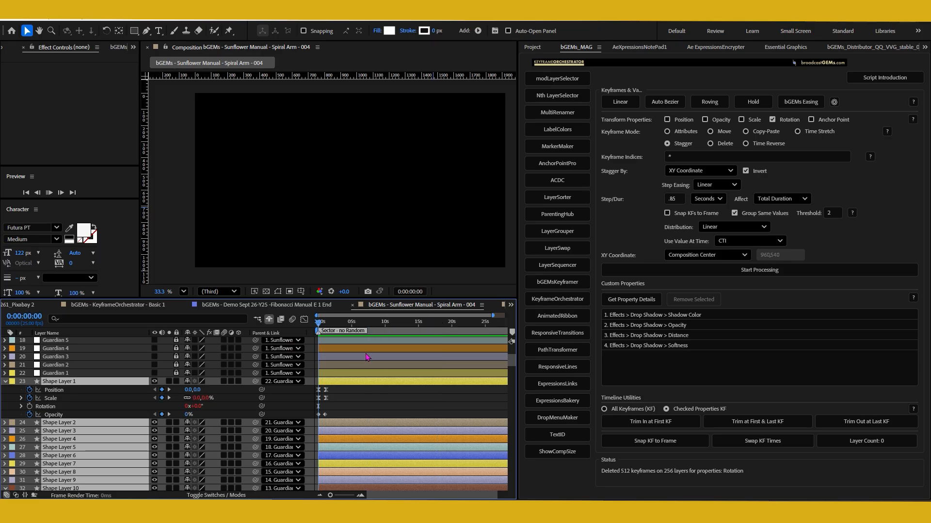
# - Replay the sunflower animation from the first frame over the widened timeline to check how the stars spread
pyautogui.click(363, 324)
pyautogui.moveTo(363, 323); pyautogui.dragTo(388, 332)
pyautogui.press('Home')
pyautogui.press('space')
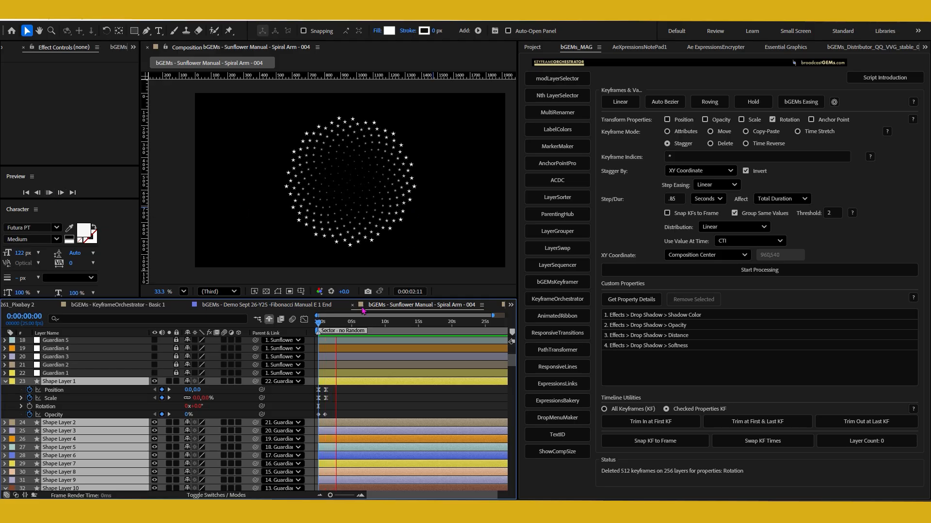
pyautogui.click(348, 323)
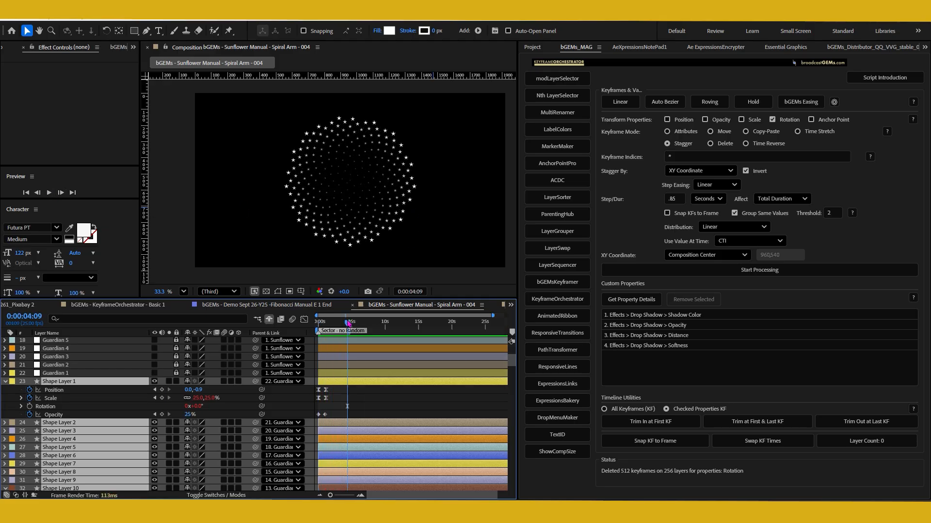
pyautogui.press('Home')
pyautogui.press('space')
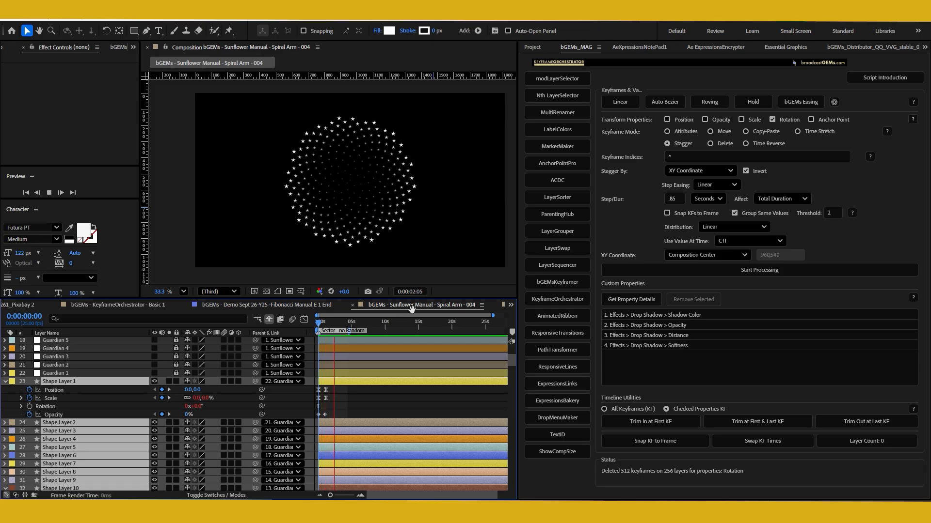
pyautogui.press('space')
# - Reveal the shape layers' keyframes in a maximized timeline and examine their Position, Scale and Opacity timing from Shape Layer 1 to 256
pyautogui.moveTo(512, 361); pyautogui.dragTo(515, 498)
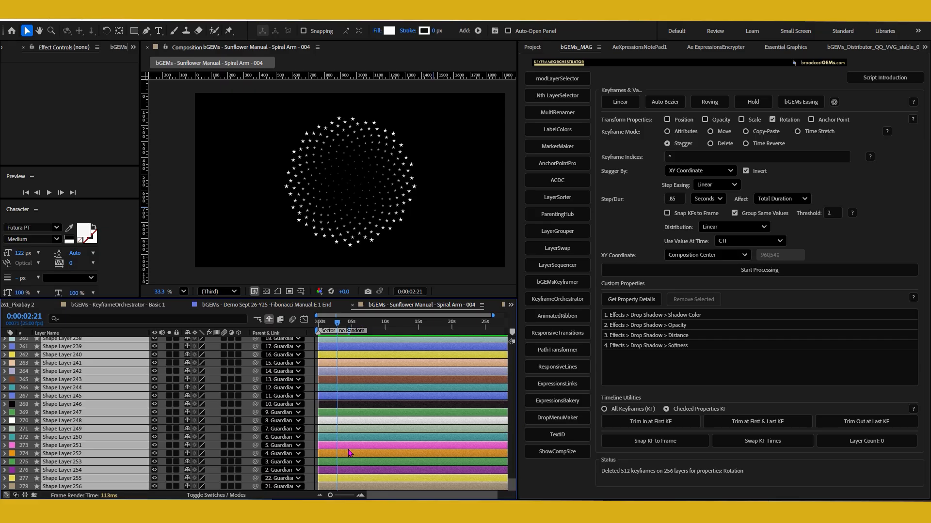
pyautogui.moveTo(511, 486)
pyautogui.mouseDown()
pyautogui.moveTo(515, 362)
pyautogui.moveTo(515, 496)
pyautogui.mouseUp()
pyautogui.press('`')
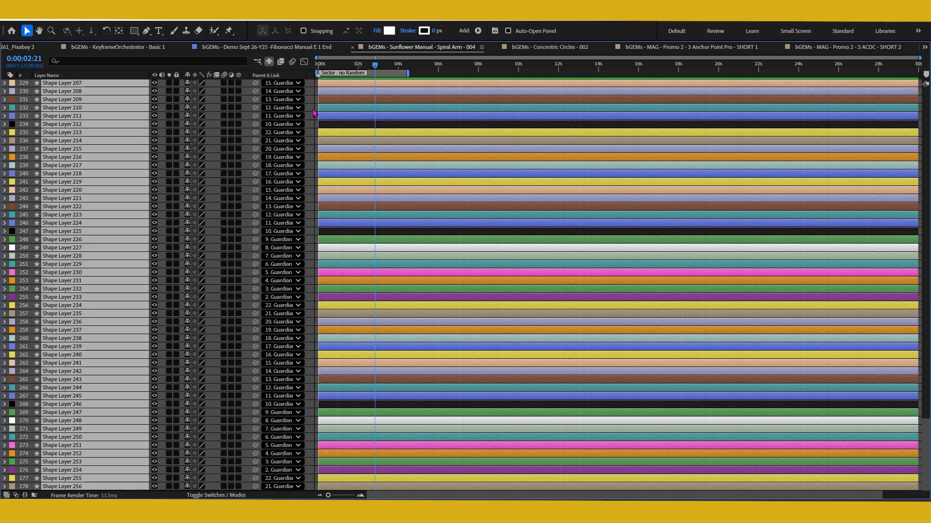
pyautogui.moveTo(925, 456); pyautogui.dragTo(926, 127)
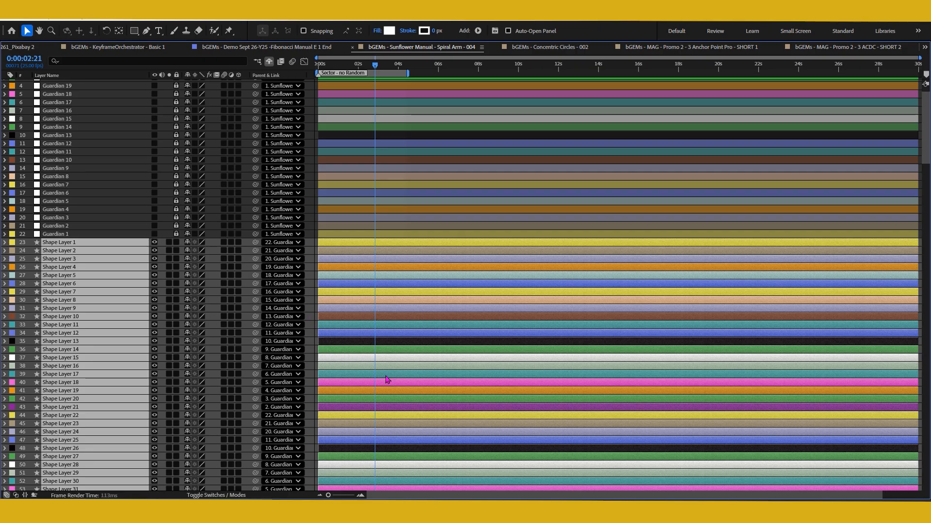
pyautogui.press('u')
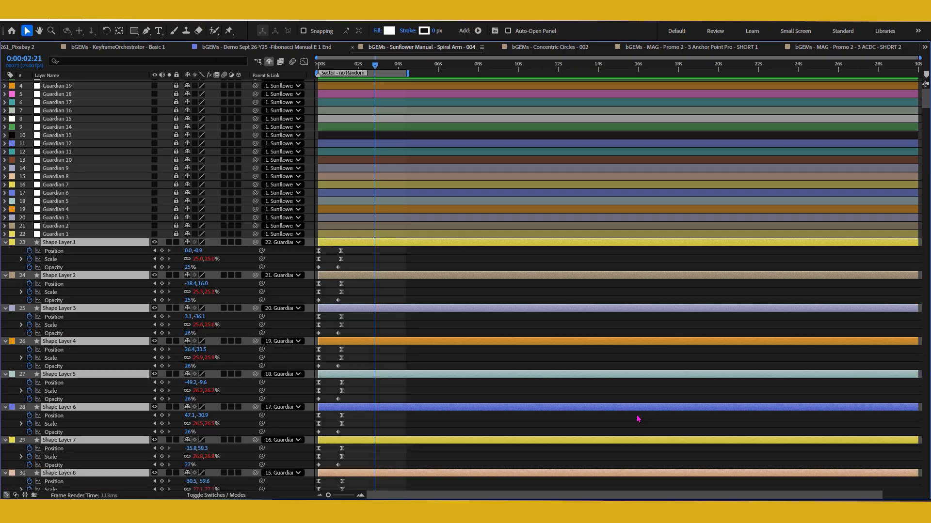
pyautogui.moveTo(926, 99); pyautogui.dragTo(925, 483)
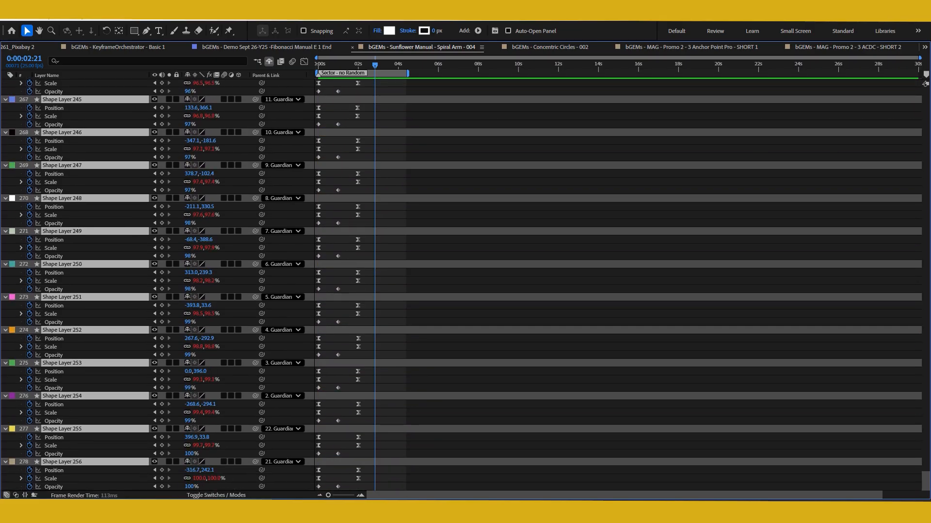
pyautogui.moveTo(926, 482); pyautogui.dragTo(924, 462)
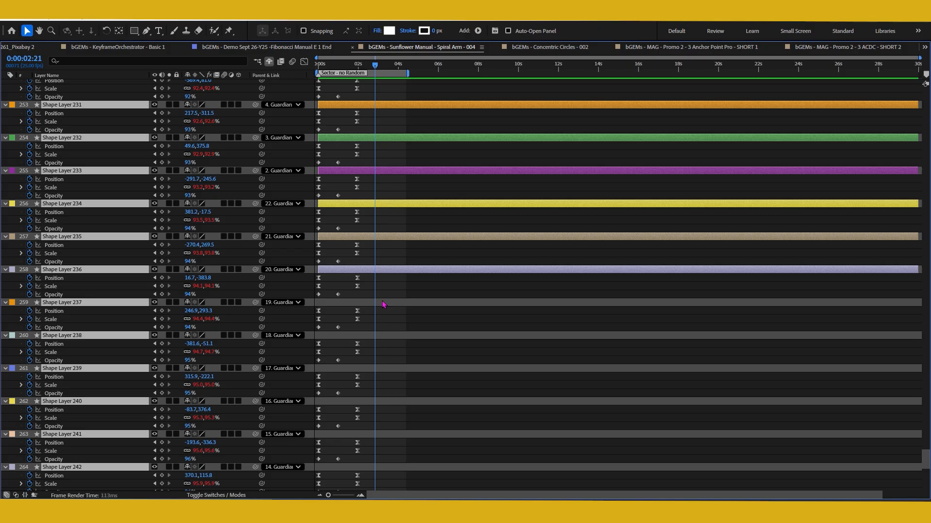
pyautogui.press('`')
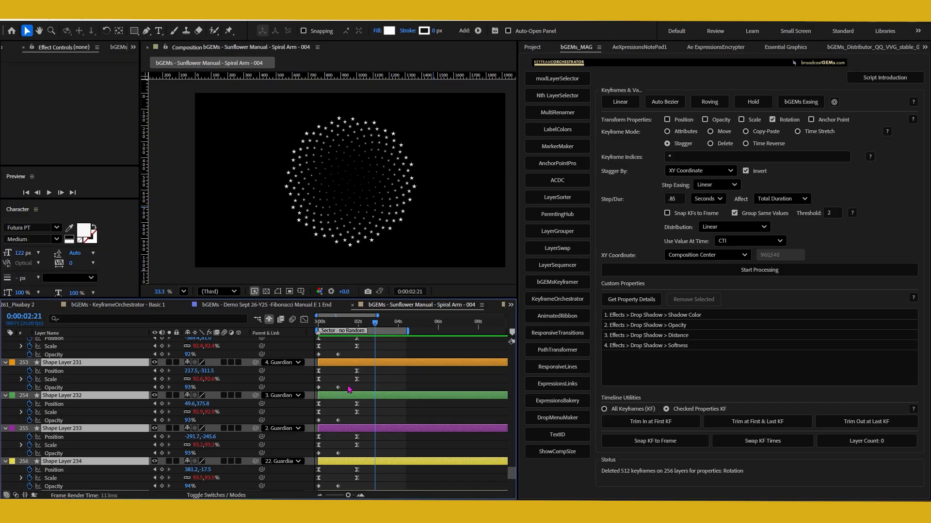
# - Compare the end times of the Position and Scale keyframes on the first and middle star layers, finishing at 0:00:01:04
pyautogui.click(5, 398)
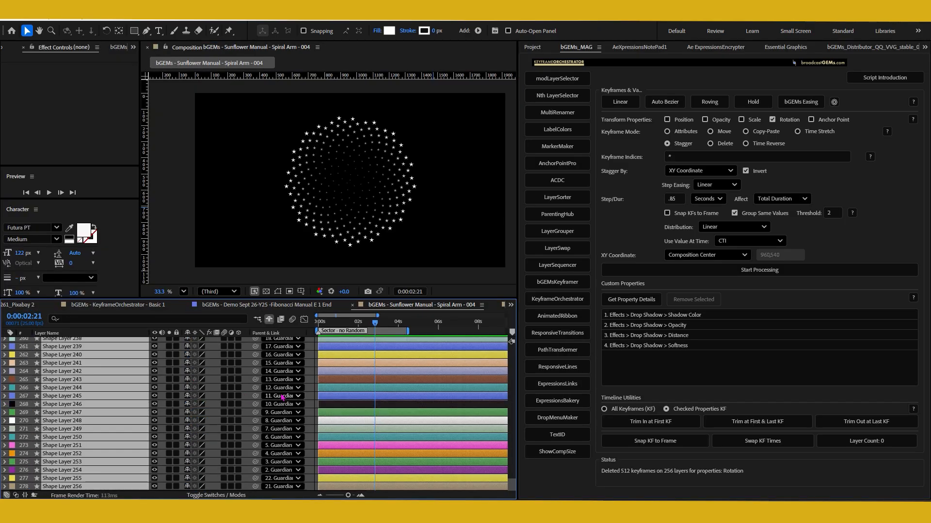
pyautogui.moveTo(359, 326); pyautogui.dragTo(320, 324)
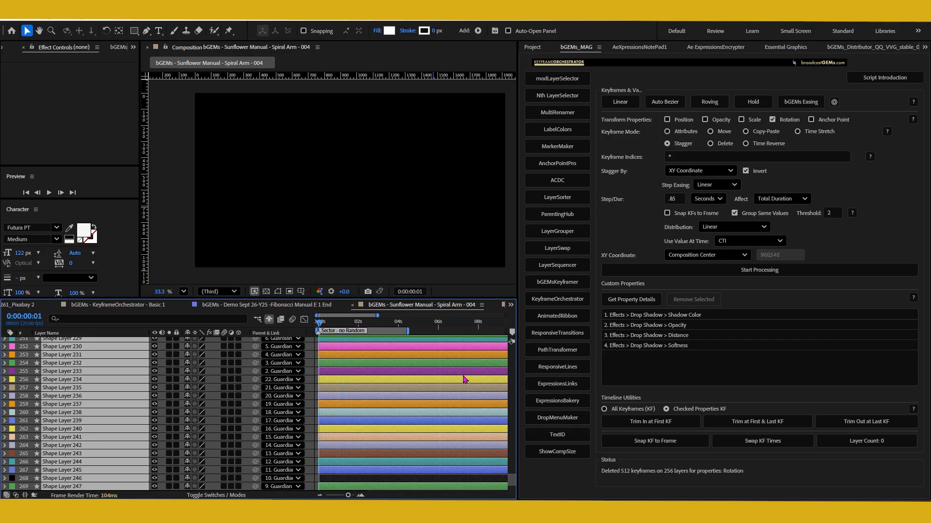
pyautogui.press('u')
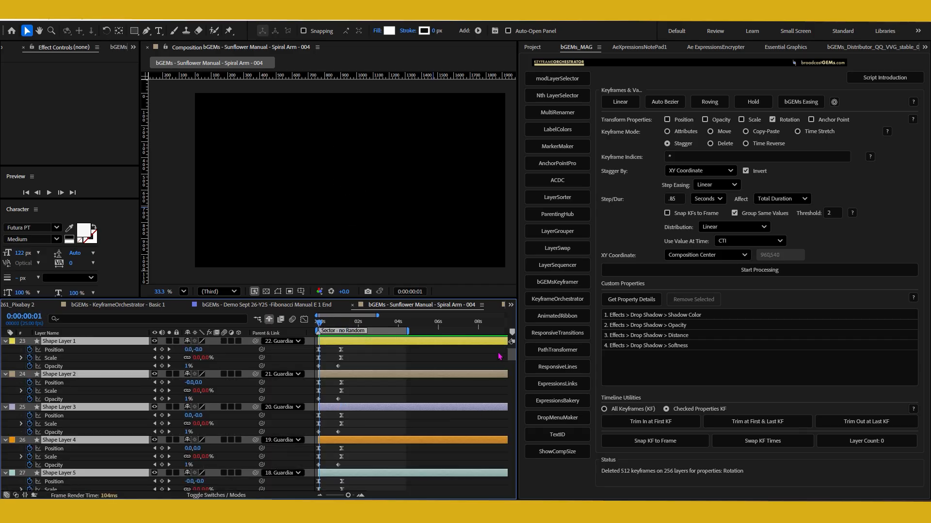
pyautogui.click(342, 324)
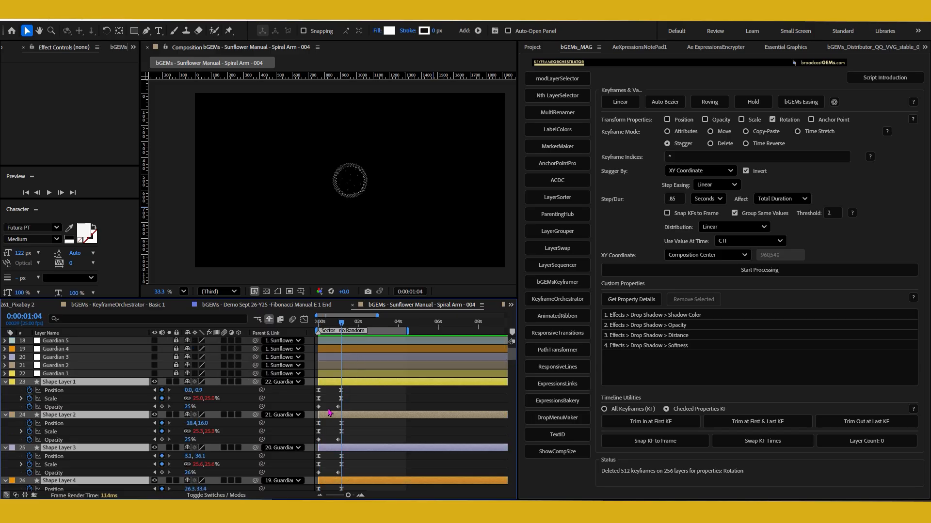
pyautogui.moveTo(512, 359); pyautogui.dragTo(513, 408)
pyautogui.click(329, 323)
pyautogui.moveTo(330, 329)
pyautogui.mouseDown()
pyautogui.moveTo(361, 327)
pyautogui.moveTo(344, 327)
pyautogui.mouseUp()
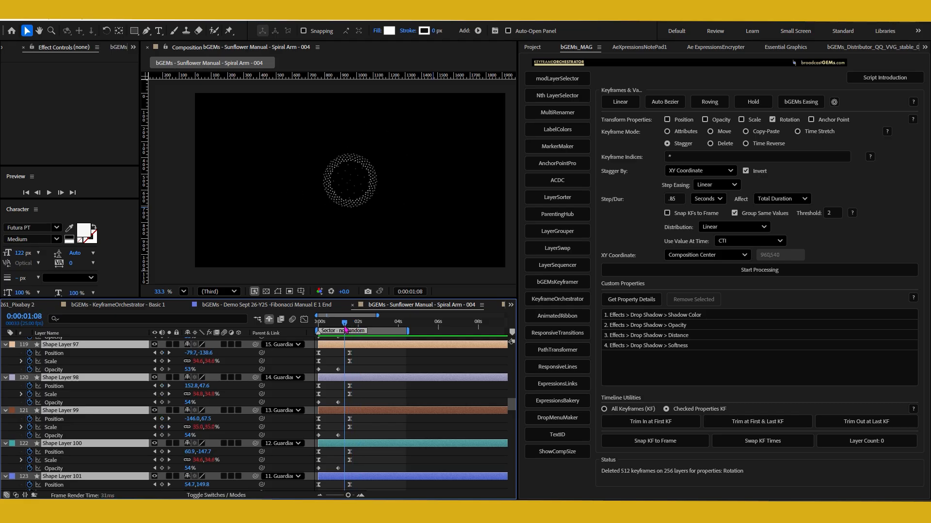
pyautogui.moveTo(511, 405); pyautogui.dragTo(519, 330)
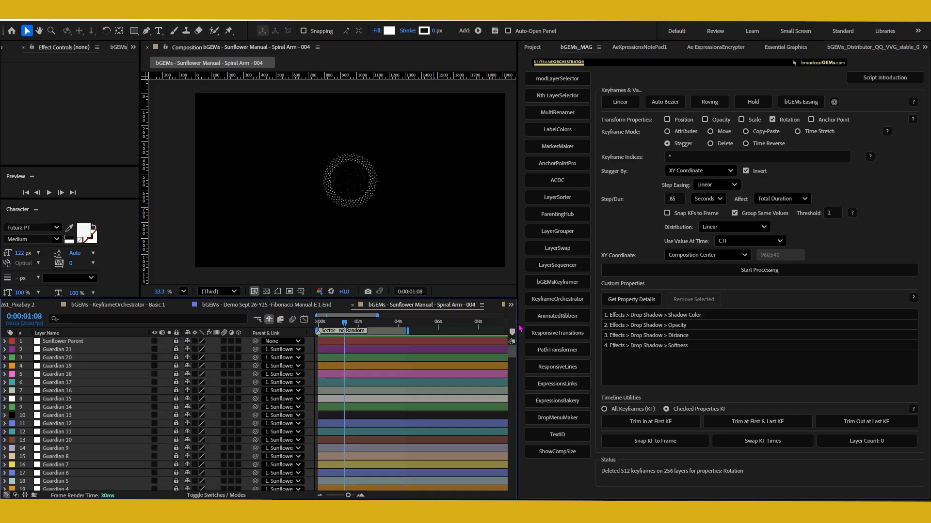
pyautogui.scroll(-3, 386, 393)
pyautogui.scroll(-1, 386, 393)
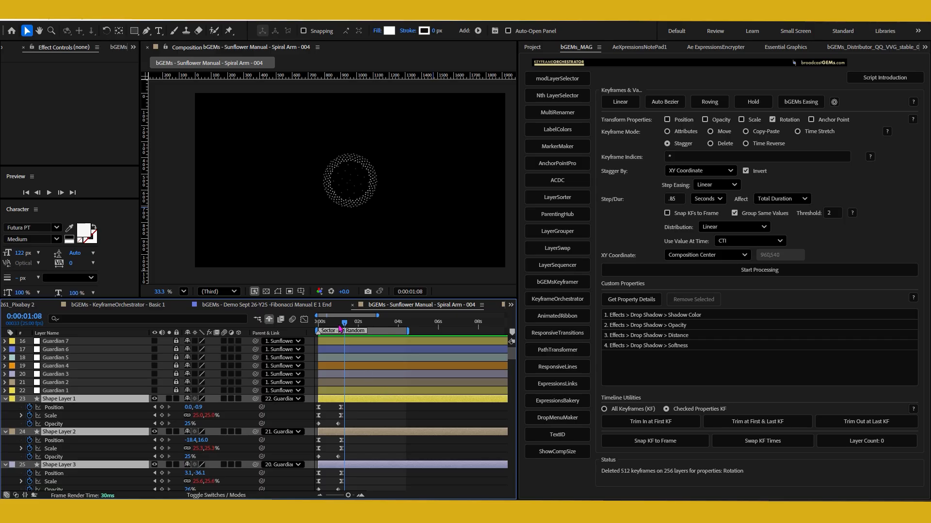
pyautogui.moveTo(338, 329); pyautogui.dragTo(341, 329)
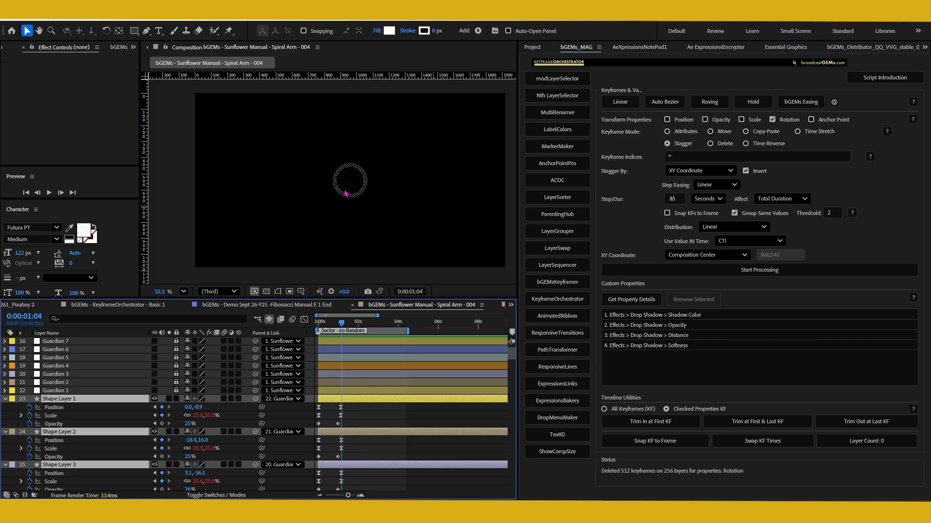
# - Set up a keyframe Move for Position and Scale only, with keyframe index 2 and keyframe time 1:15
pyautogui.click(723, 132)
pyautogui.click(715, 155)
pyautogui.write('2')
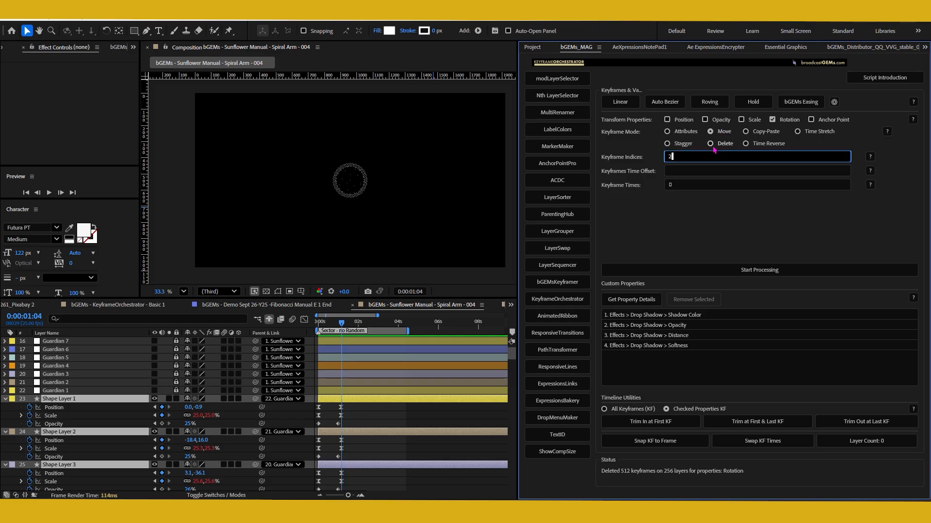
pyautogui.click(741, 119)
pyautogui.click(667, 119)
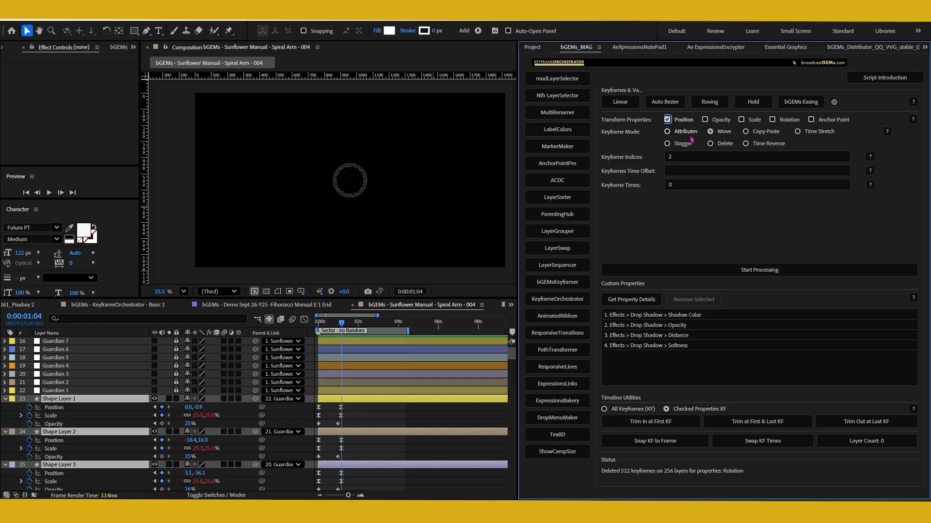
pyautogui.click(741, 120)
pyautogui.click(691, 185)
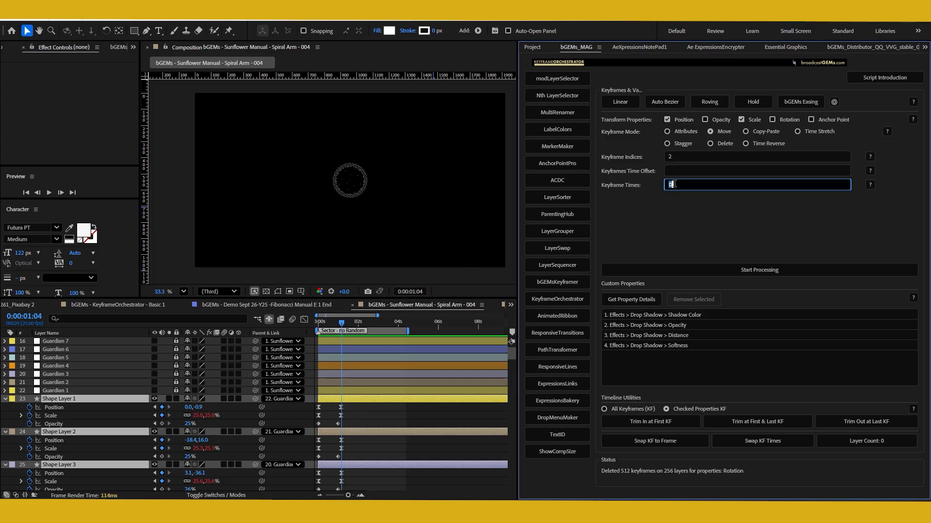
pyautogui.write('1:00')
pyautogui.write('1:15')
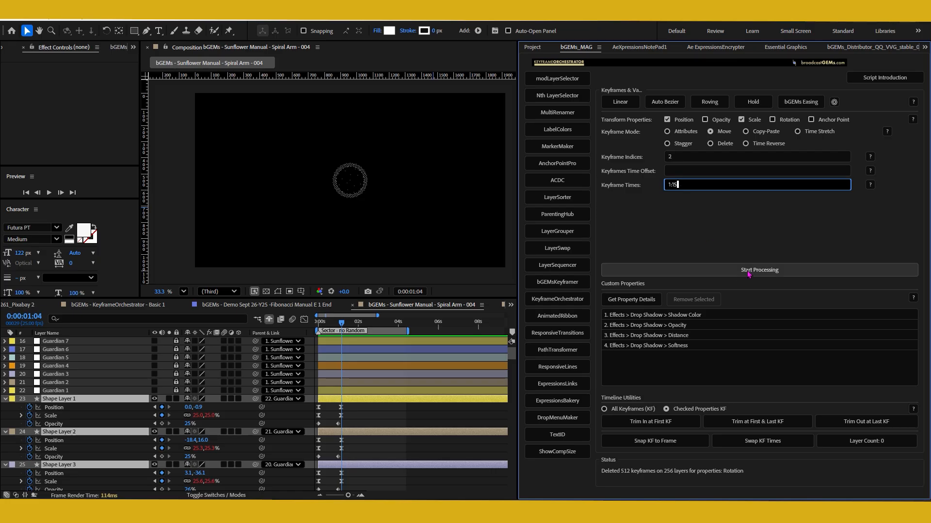
# - At 0:00:02:15, display the selected star layers' paths and controls over the sunflower and hide them again
pyautogui.moveTo(513, 355); pyautogui.dragTo(528, 370)
pyautogui.click(360, 324)
pyautogui.moveTo(360, 323); pyautogui.dragTo(369, 323)
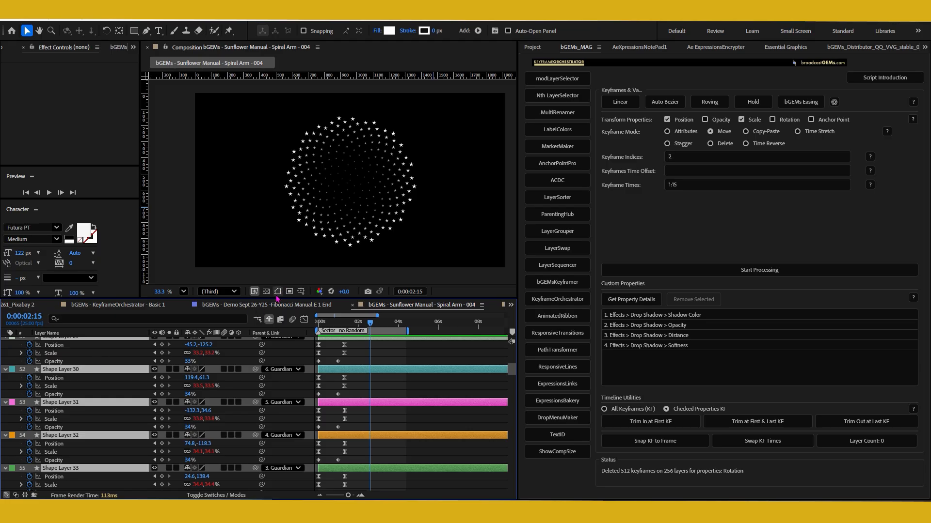
pyautogui.click(277, 292)
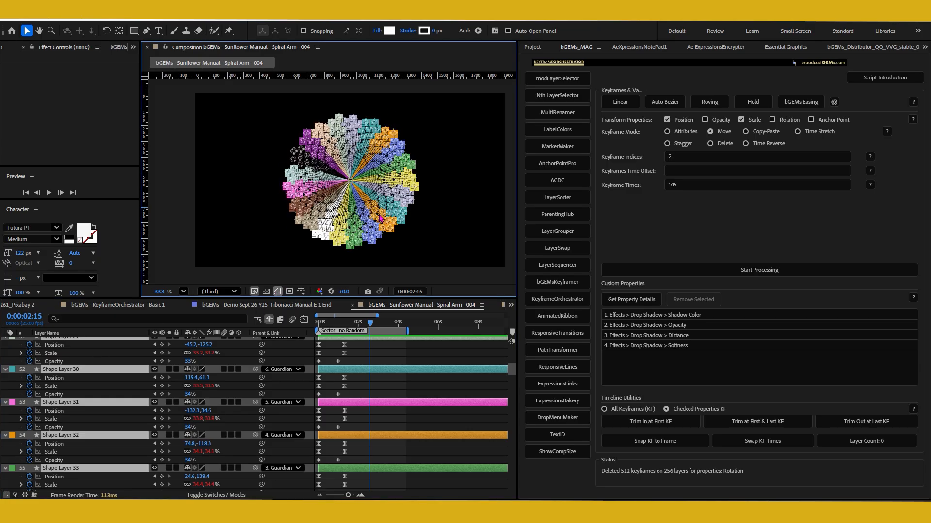
pyautogui.click(279, 291)
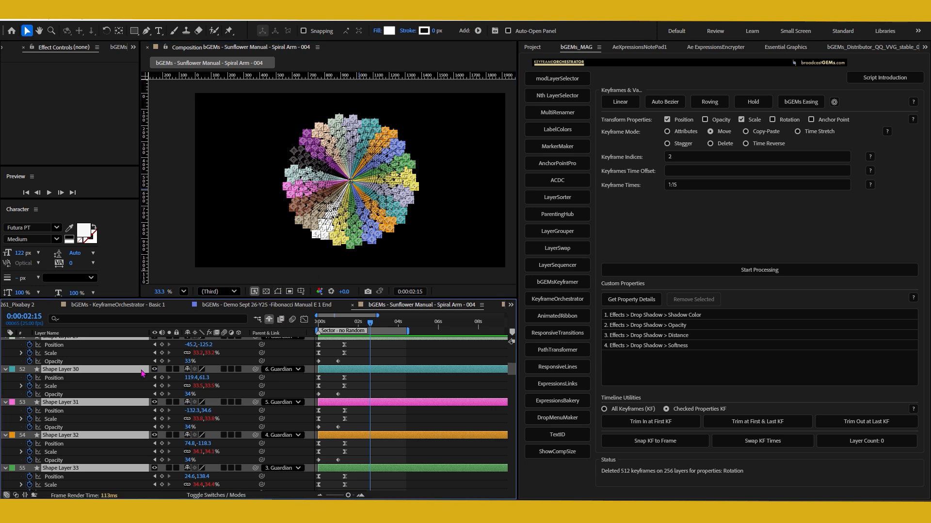
pyautogui.hotkey('ctrl', 'shift', 'h')
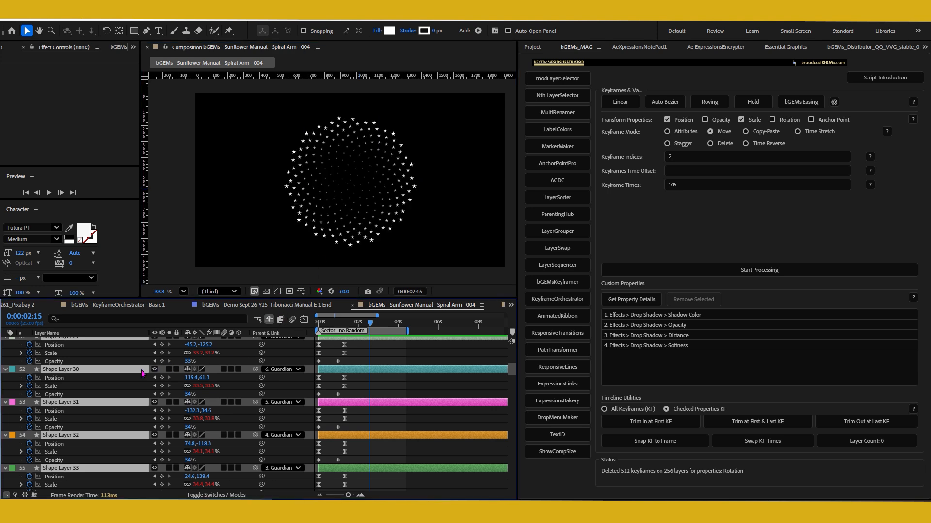
# - Look up which commands are assigned to the H key in the keyboard shortcuts and leave them unchanged
pyautogui.click(318, 48)
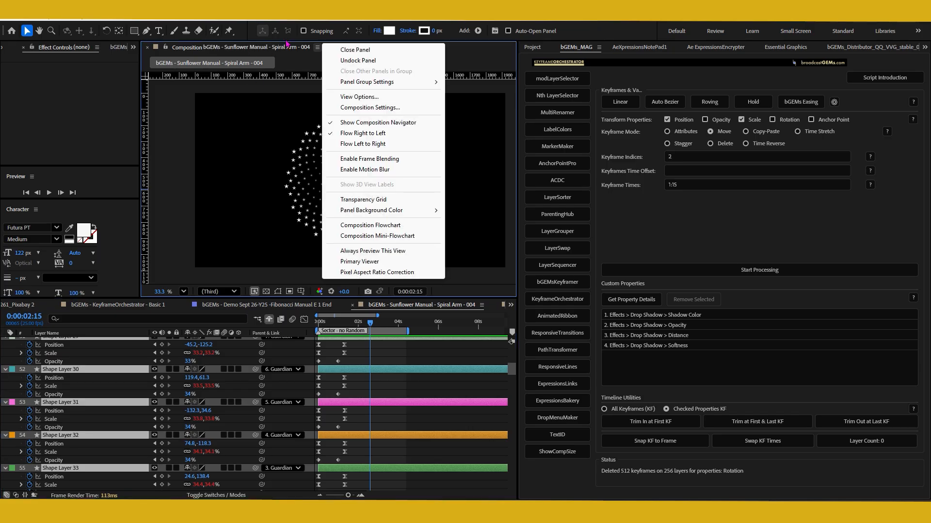
pyautogui.click(318, 49)
pyautogui.hotkey('ctrl', 'alt', "'")
pyautogui.click(342, 207)
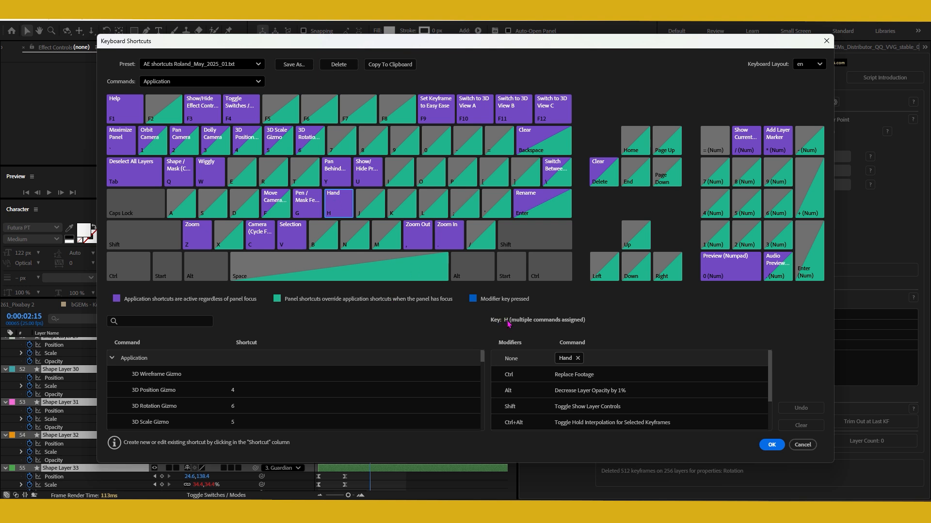
pyautogui.click(803, 444)
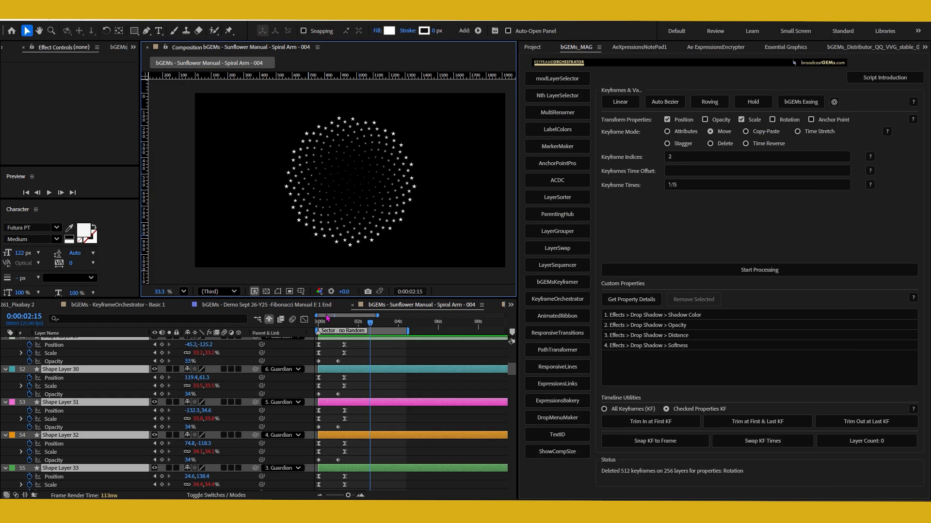
# - Move the second Position and Scale keyframes of all star layers to 1:15 and preview the animation from the first frame
pyautogui.click(753, 271)
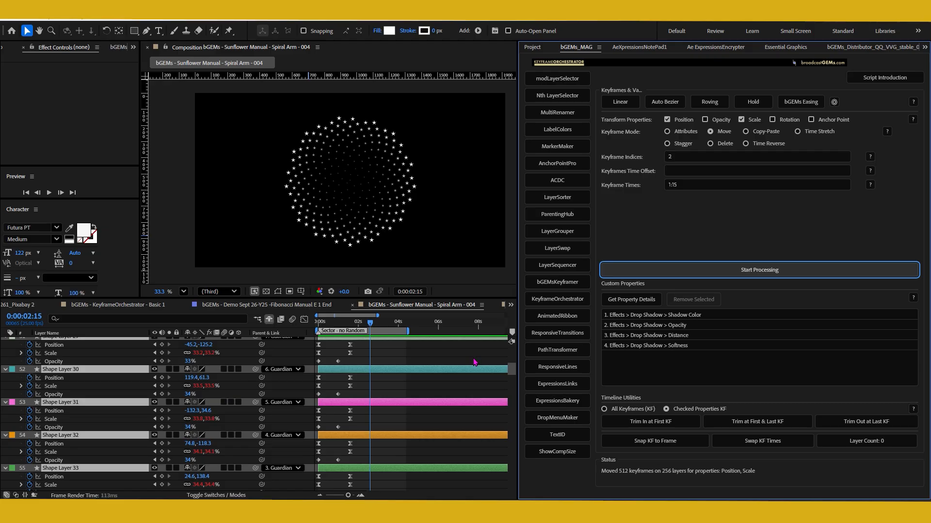
pyautogui.moveTo(512, 371)
pyautogui.mouseDown()
pyautogui.moveTo(513, 345)
pyautogui.moveTo(517, 355)
pyautogui.mouseUp()
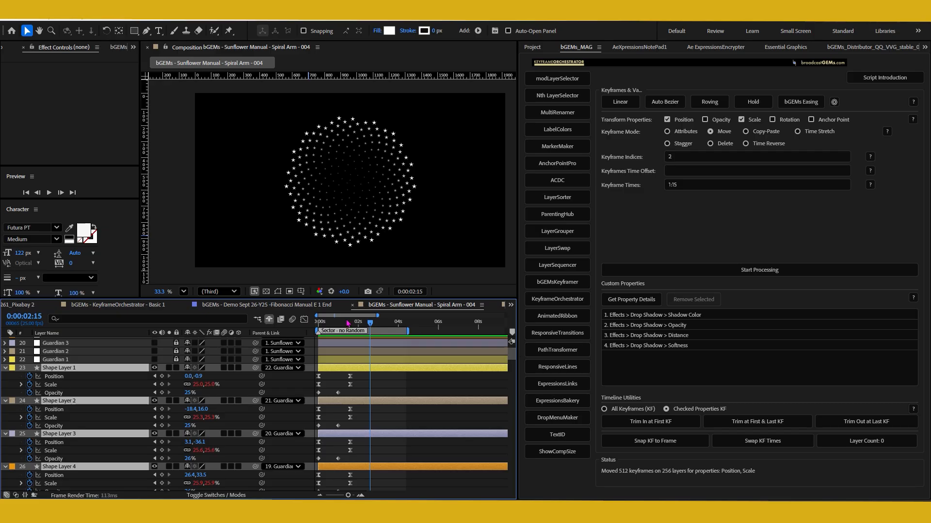
pyautogui.moveTo(349, 324); pyautogui.dragTo(317, 331)
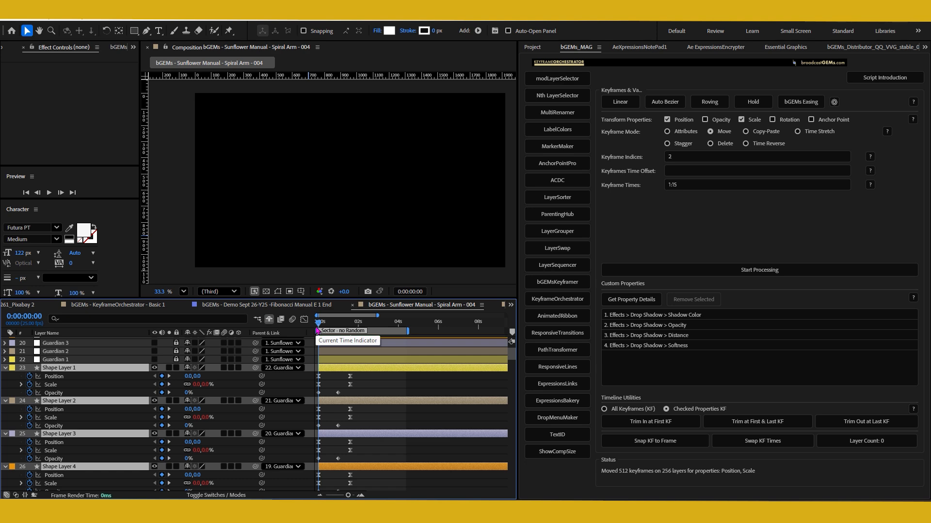
pyautogui.press('space')
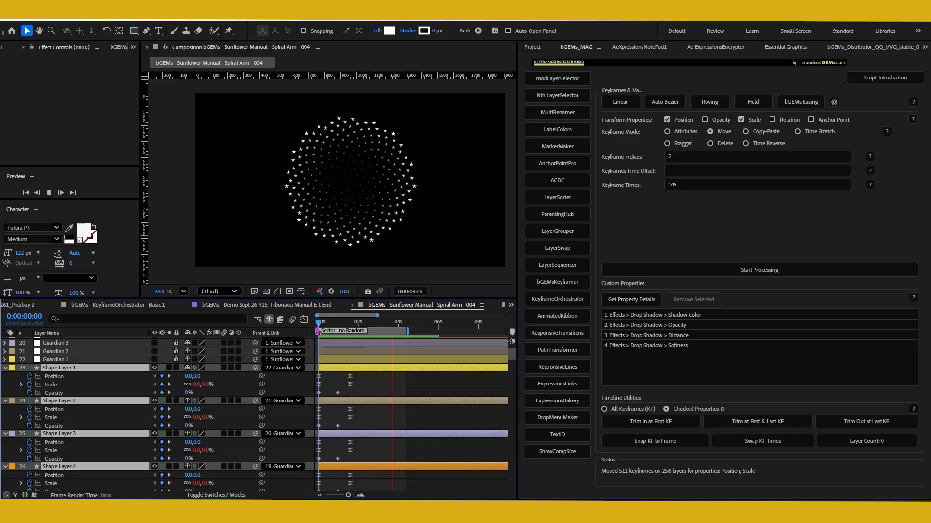
pyautogui.press('space')
# - Stagger the star layers' second Position and Scale keyframes by inverted XY Coordinate with a total duration of 2.5 seconds
pyautogui.click(682, 143)
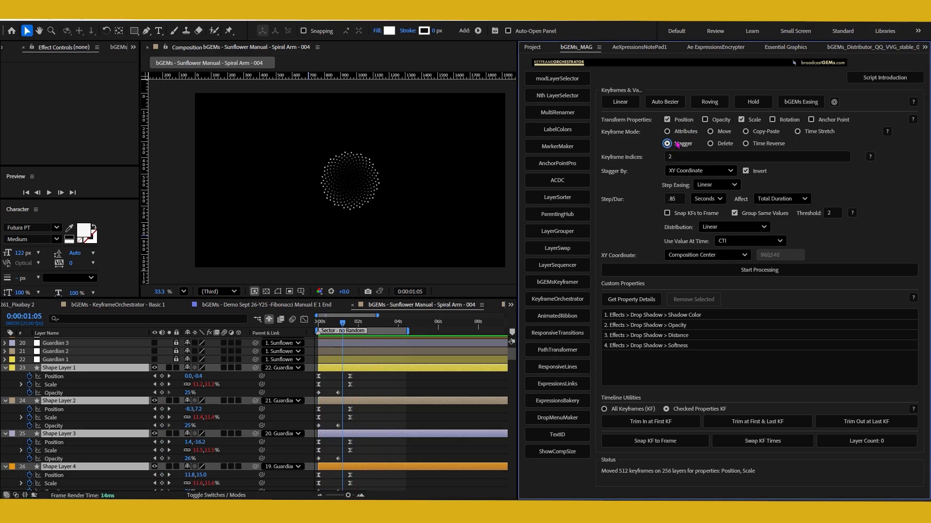
pyautogui.click(676, 199)
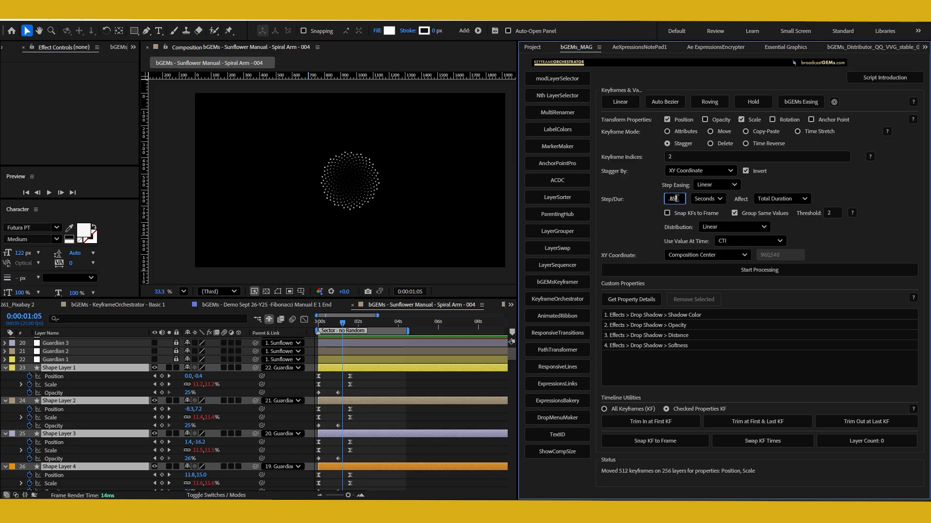
pyautogui.write('2.5')
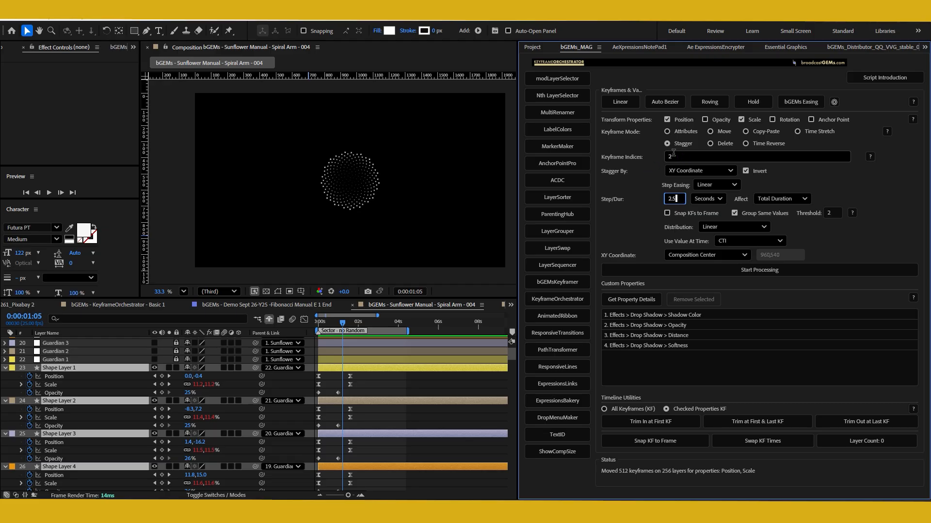
pyautogui.click(756, 272)
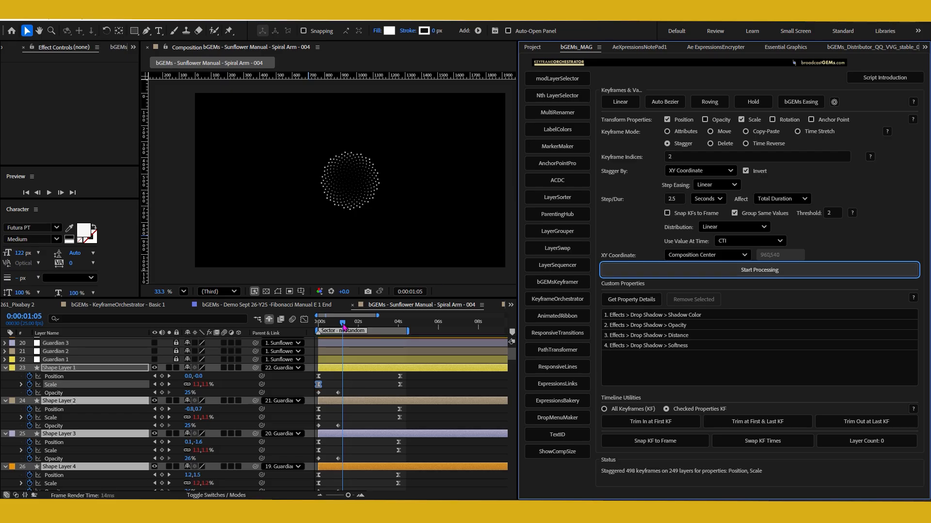
# - Scrub through the staggered star animation and preview it from the first frame with all layers selected
pyautogui.click(320, 325)
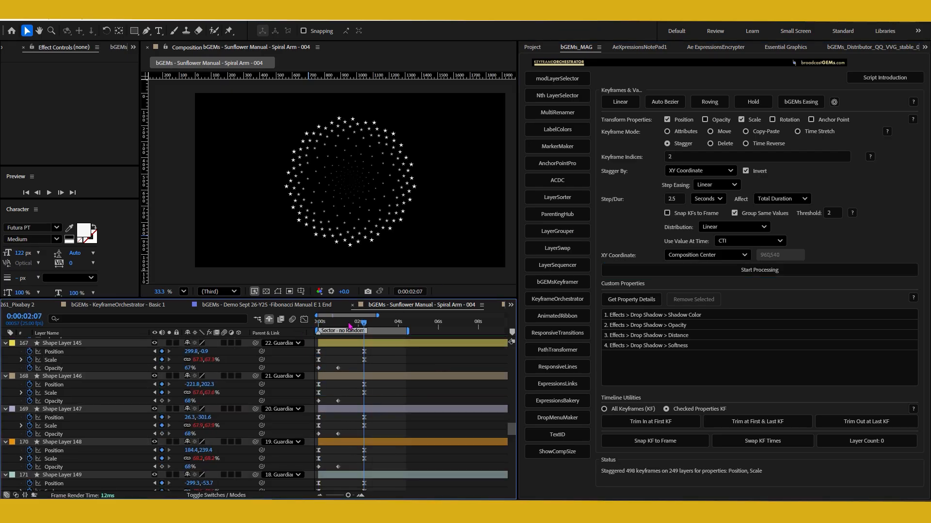
pyautogui.moveTo(350, 326); pyautogui.dragTo(317, 326)
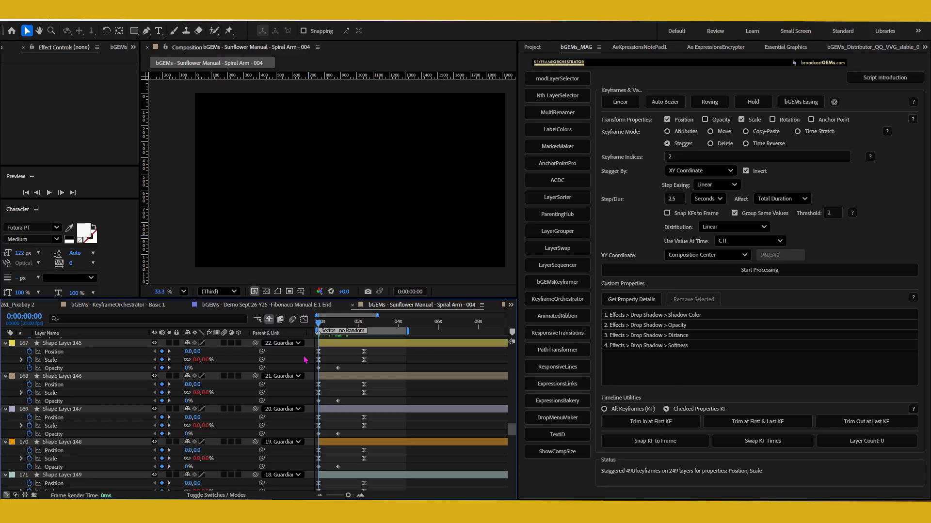
pyautogui.hotkey('ctrl', 'a')
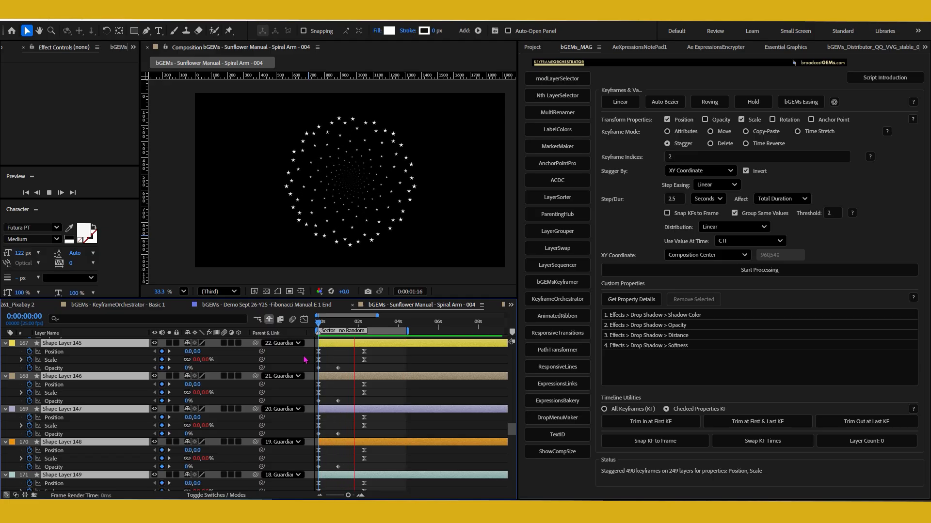
pyautogui.press('space')
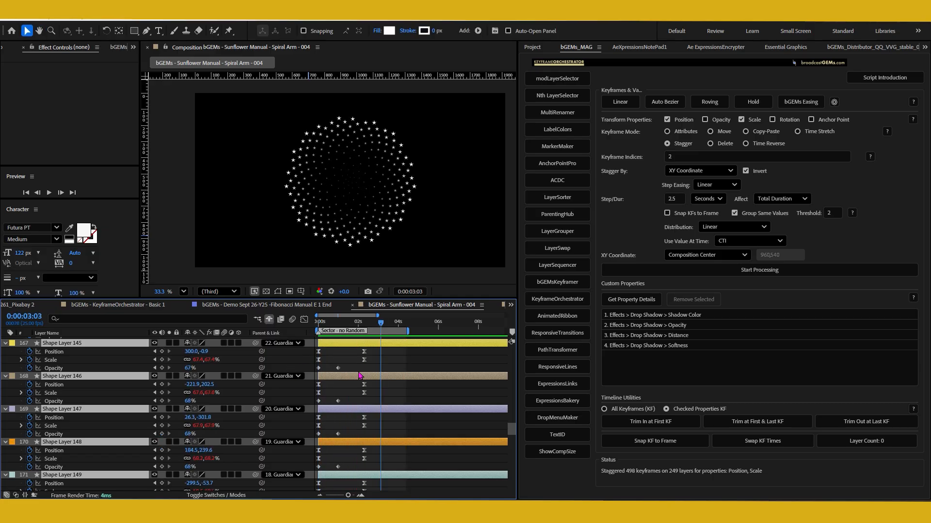
# - Inspect the Position and Scale speed curves of Shape Layer 145 in the Graph Editor
pyautogui.click(303, 321)
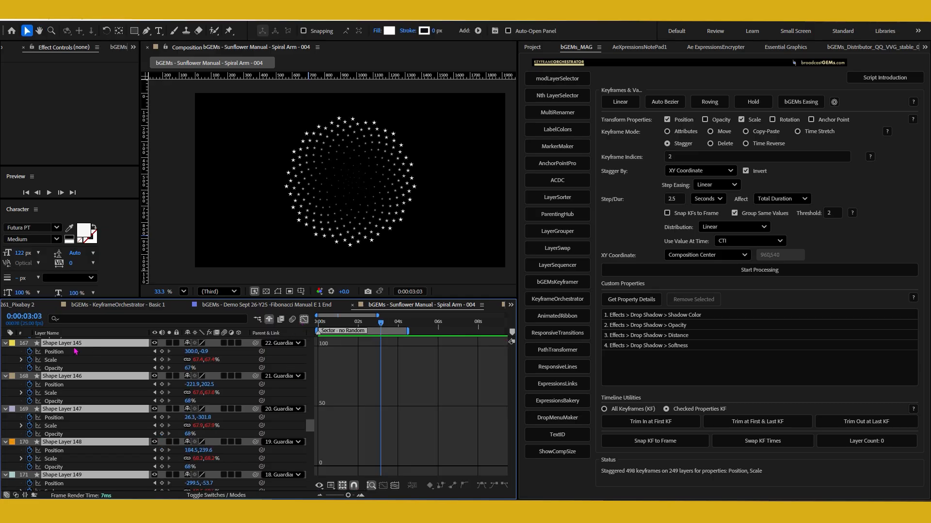
pyautogui.click(54, 353)
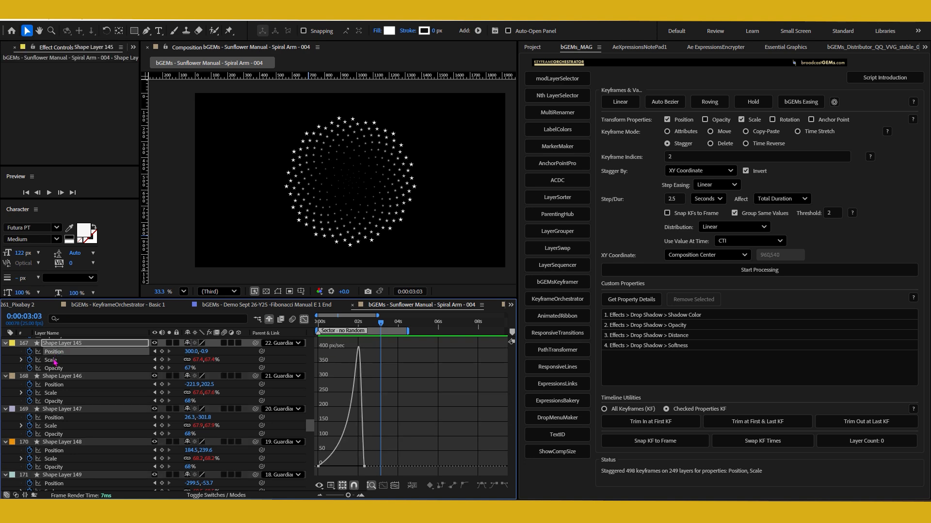
pyautogui.click(50, 360)
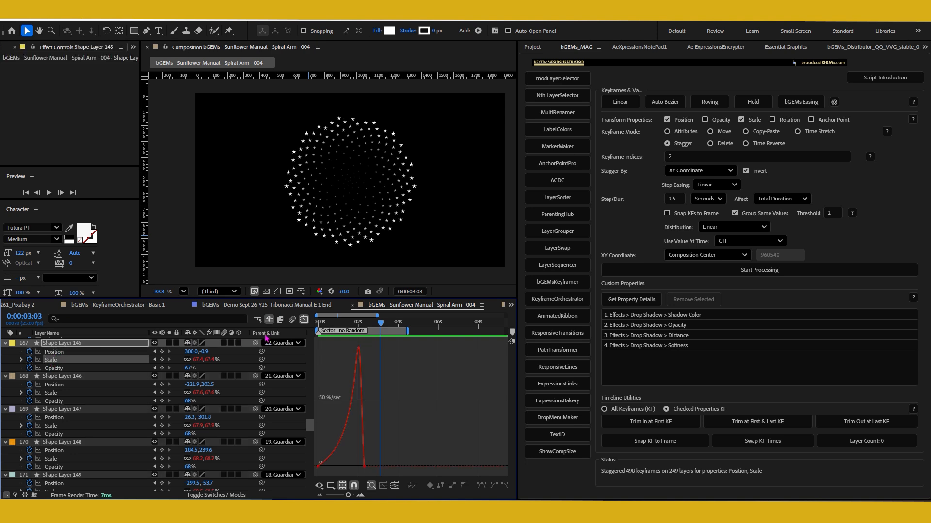
pyautogui.click(304, 320)
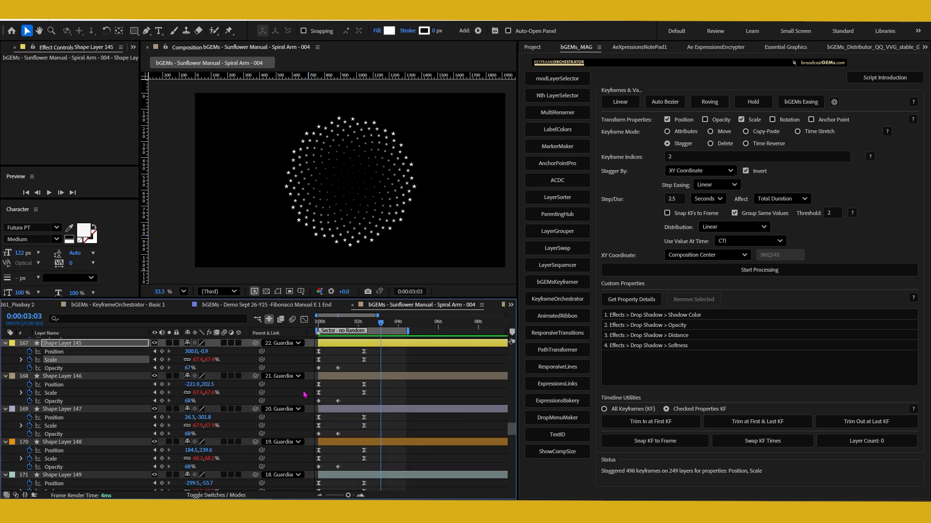
# - Apply bGEMs Easing to the Position and Scale keyframes of all star layers and preview the animation from the first frame
pyautogui.hotkey('ctrl', 'a')
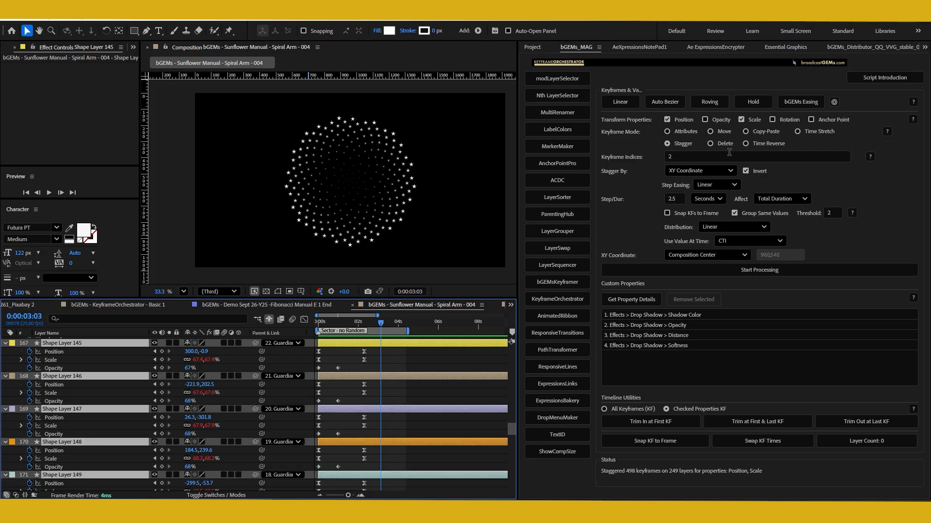
pyautogui.click(800, 102)
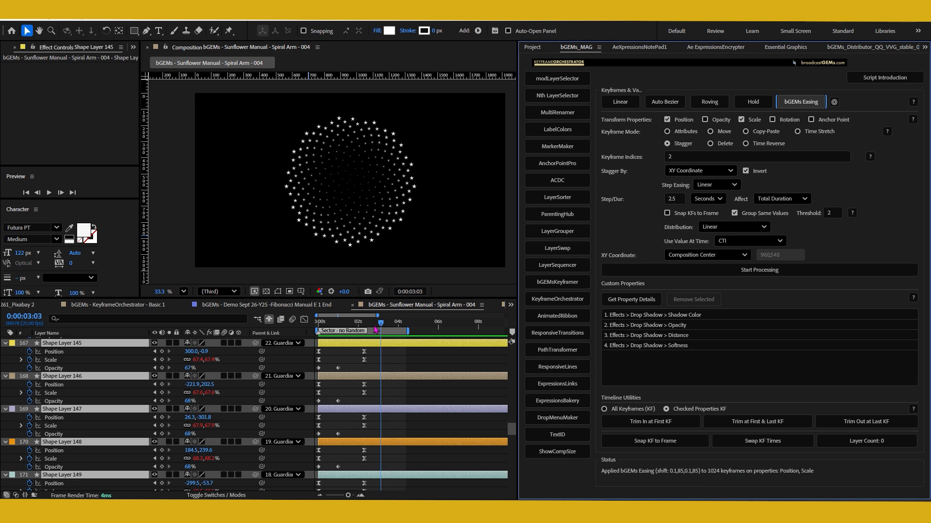
pyautogui.click(287, 335)
pyautogui.press('Home')
pyautogui.press('space')
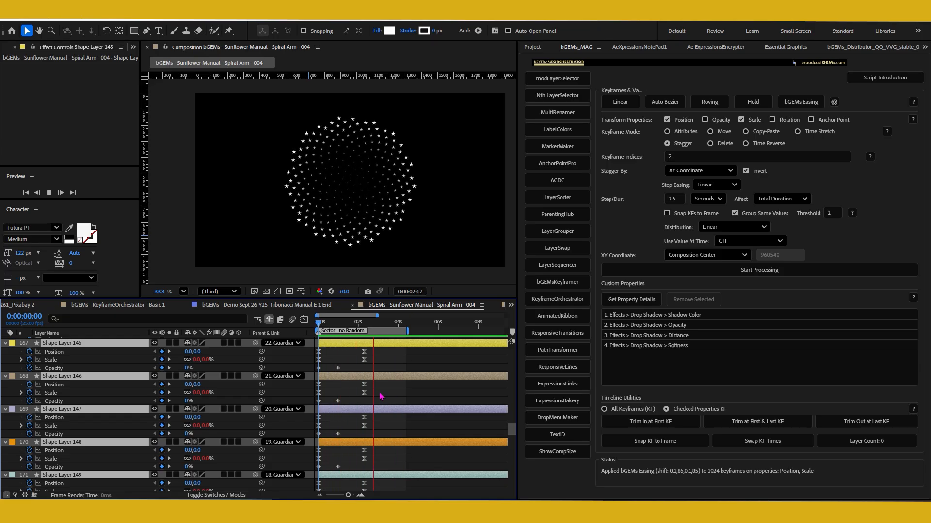
pyautogui.moveTo(381, 324)
pyautogui.mouseDown()
pyautogui.moveTo(392, 331)
pyautogui.moveTo(326, 332)
pyautogui.moveTo(411, 336)
pyautogui.moveTo(390, 337)
pyautogui.moveTo(381, 322)
pyautogui.moveTo(320, 326)
pyautogui.moveTo(381, 323)
pyautogui.mouseUp()
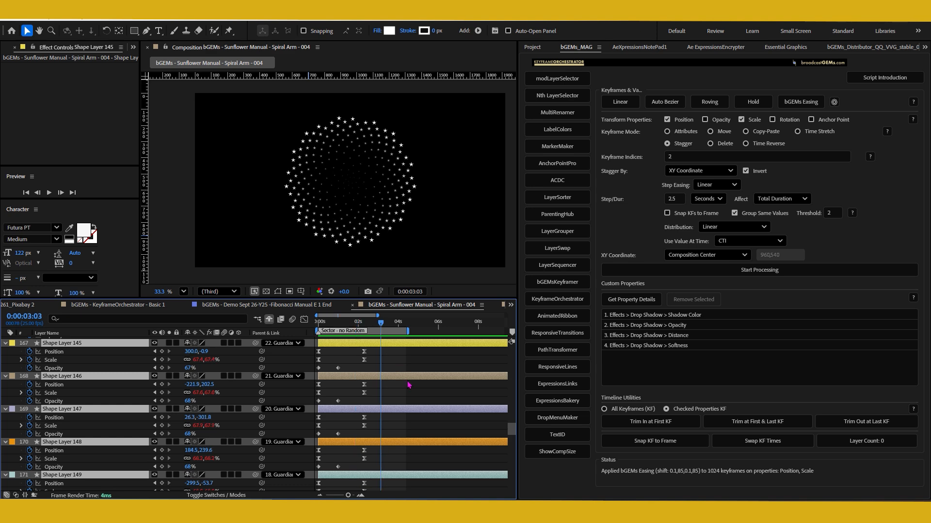
# - Move the second Position and Scale keyframes of all star layers back to 1:15 and return to the first frame
pyautogui.click(711, 132)
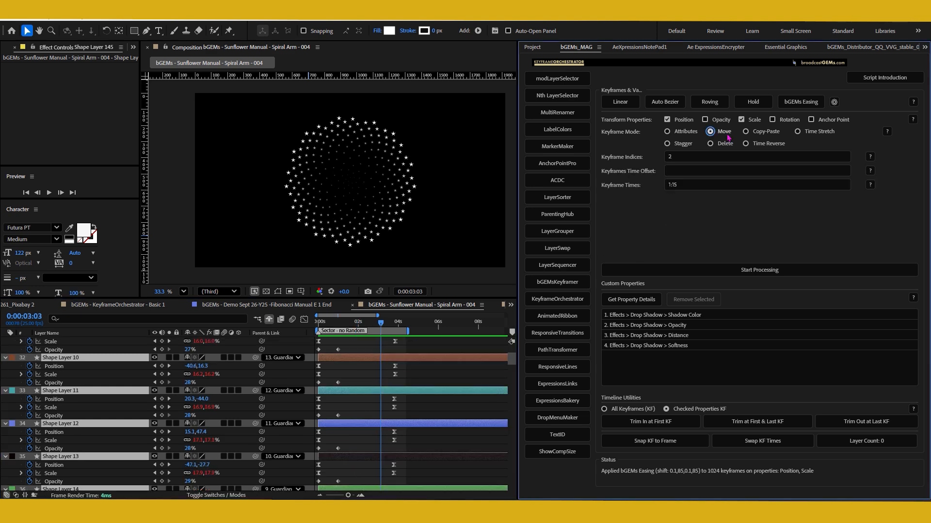
pyautogui.click(713, 271)
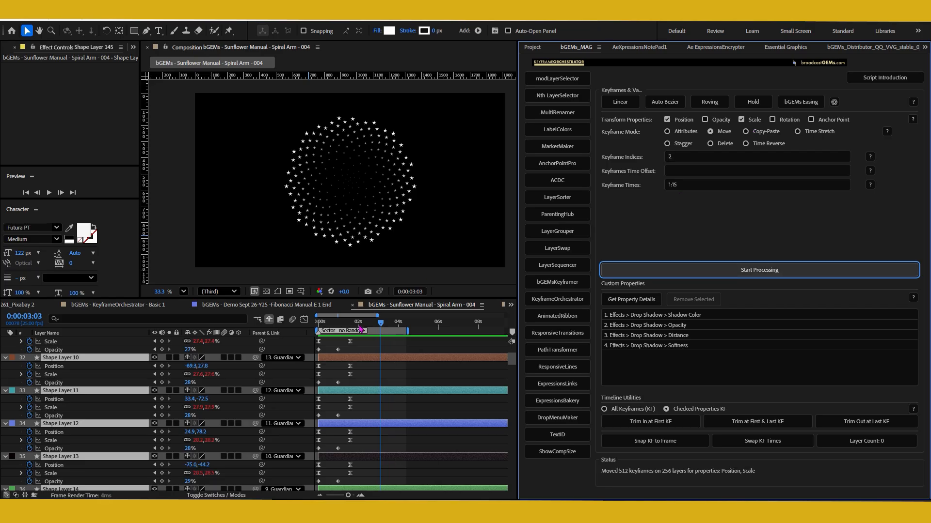
pyautogui.click(317, 323)
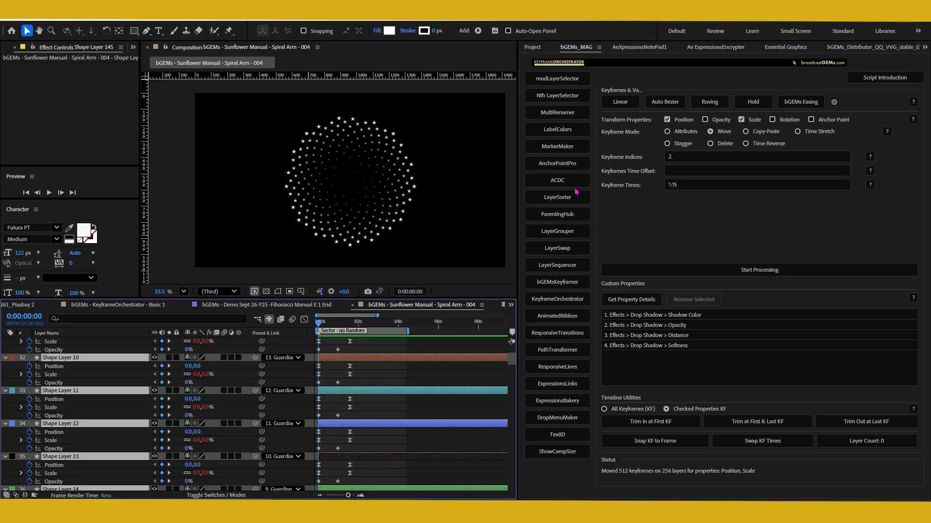
# - Try to stagger Position and Scale from the first frame with keyframe indices 1-2 and a 2.5-second total duration
pyautogui.click(684, 145)
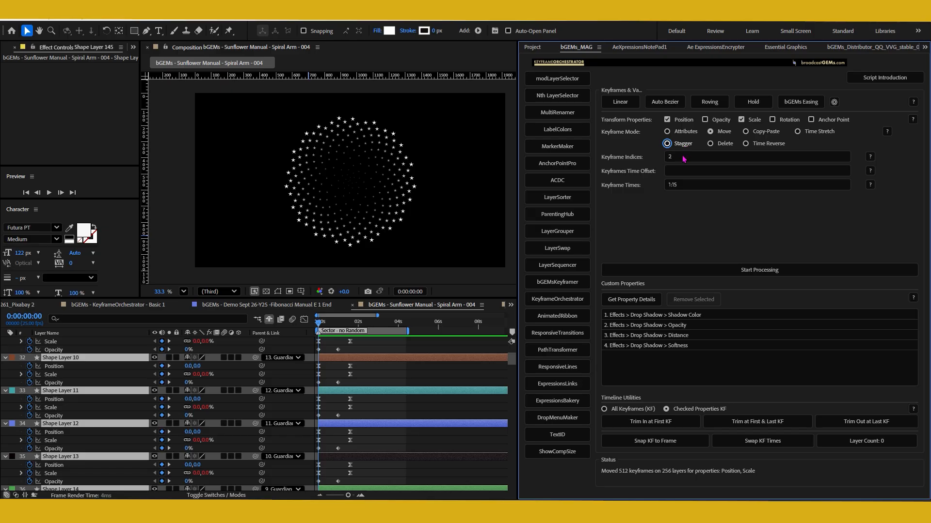
pyautogui.click(683, 158)
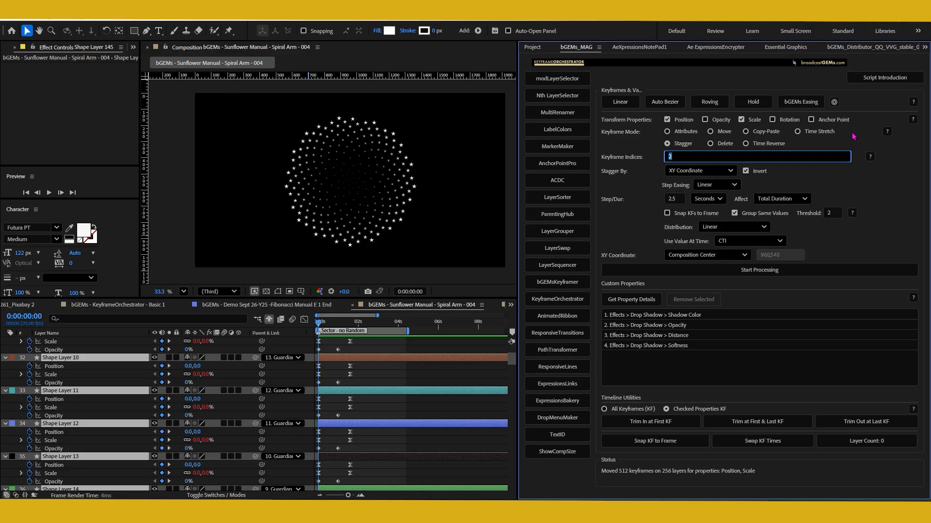
pyautogui.write('1-2')
pyautogui.click(744, 271)
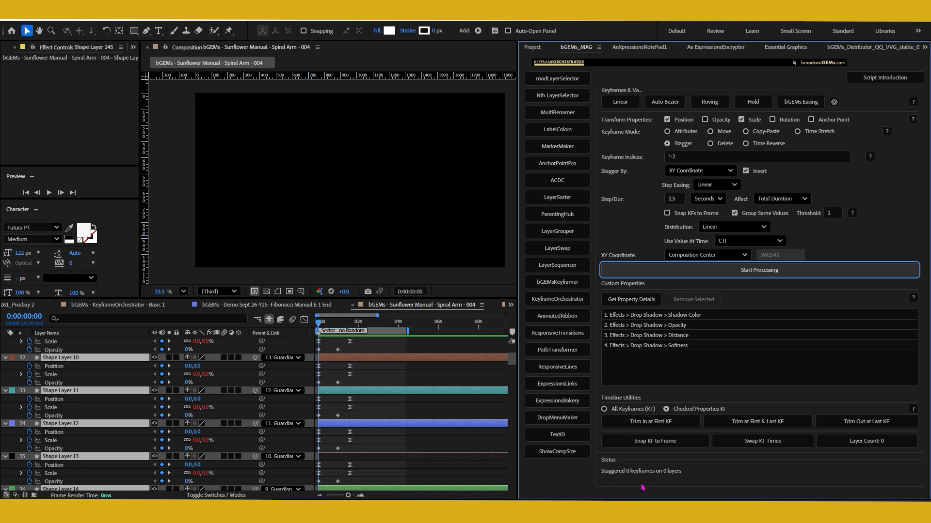
# - Change the keyframe indices to 1,2 and run the Position and Scale stagger again
pyautogui.click(674, 157)
pyautogui.write('1,2')
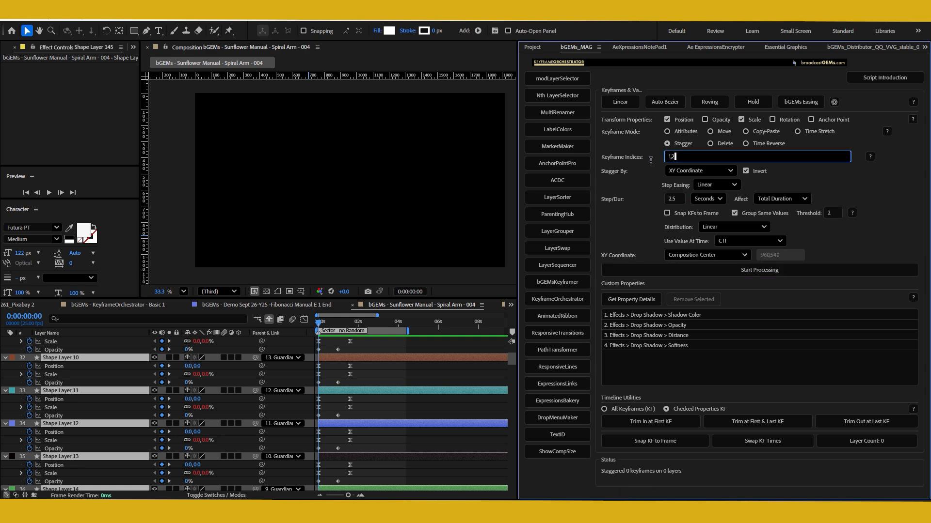
pyautogui.click(717, 270)
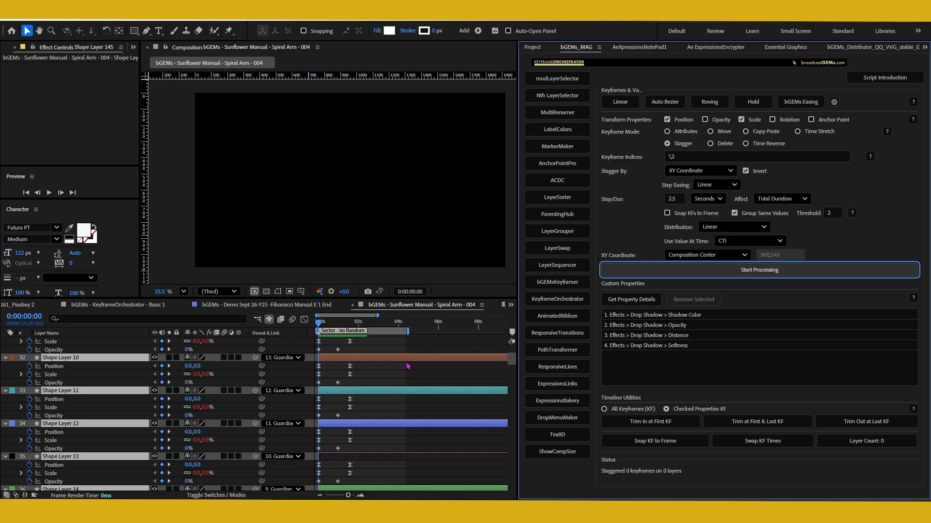
# - Check the keyframe timing on the star layers between Shape Layer 19 and 3, and set the current time to 0:00:01:19
pyautogui.scroll(-5, 407, 366)
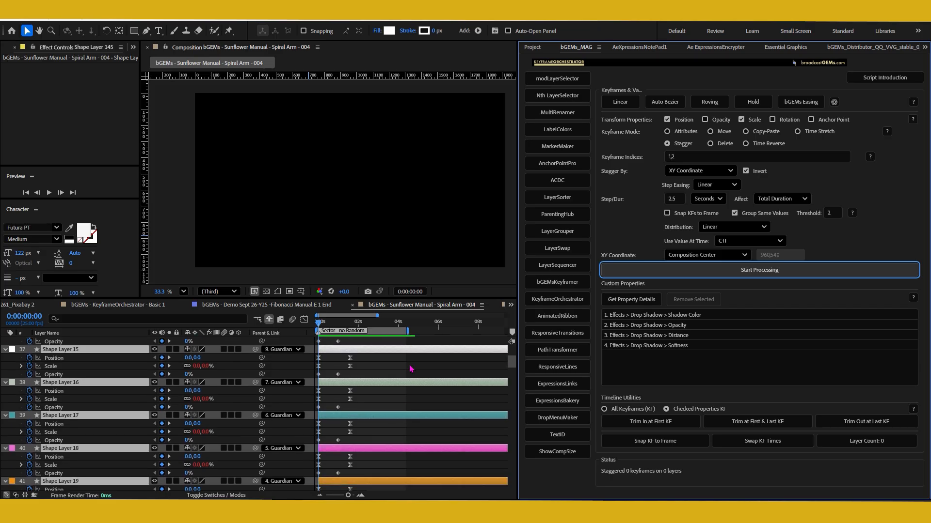
pyautogui.scroll(3, 411, 370)
pyautogui.scroll(6, 411, 369)
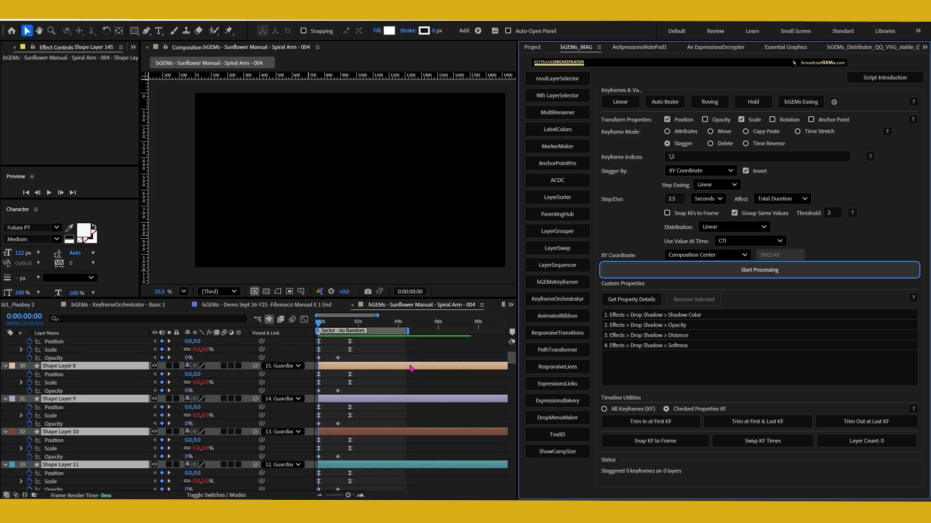
pyautogui.scroll(3, 411, 370)
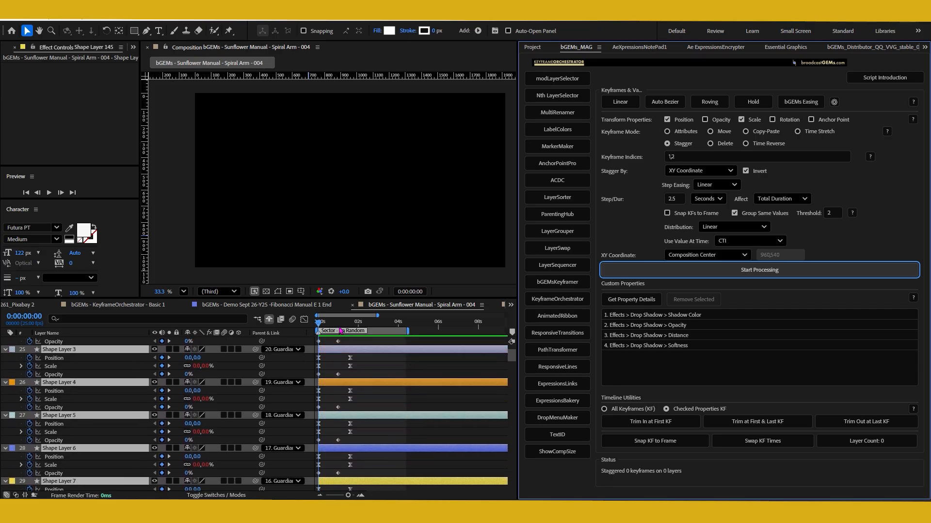
pyautogui.moveTo(318, 324); pyautogui.dragTo(353, 333)
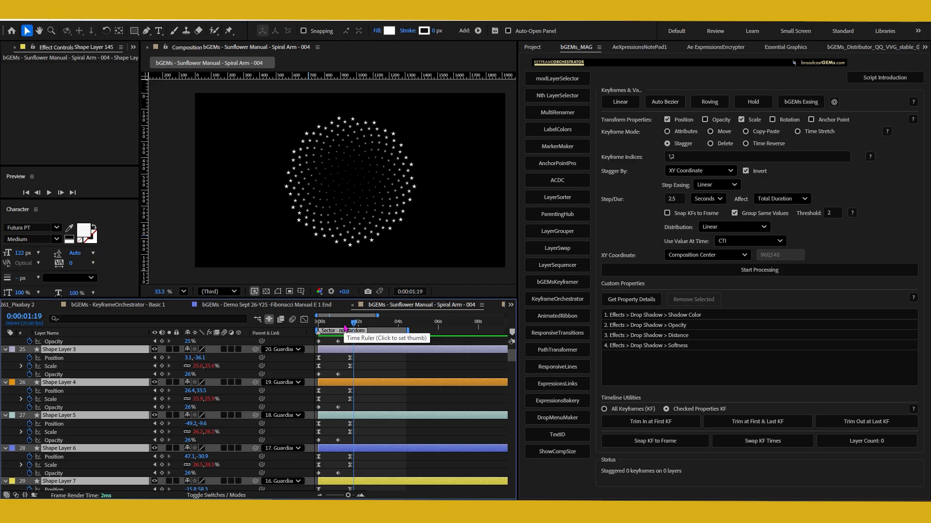
# - Set the current time to 0:00:02:17 and stagger Position and Scale keyframes 1,2 over all selected star layers by composition-center distance
pyautogui.click(365, 326)
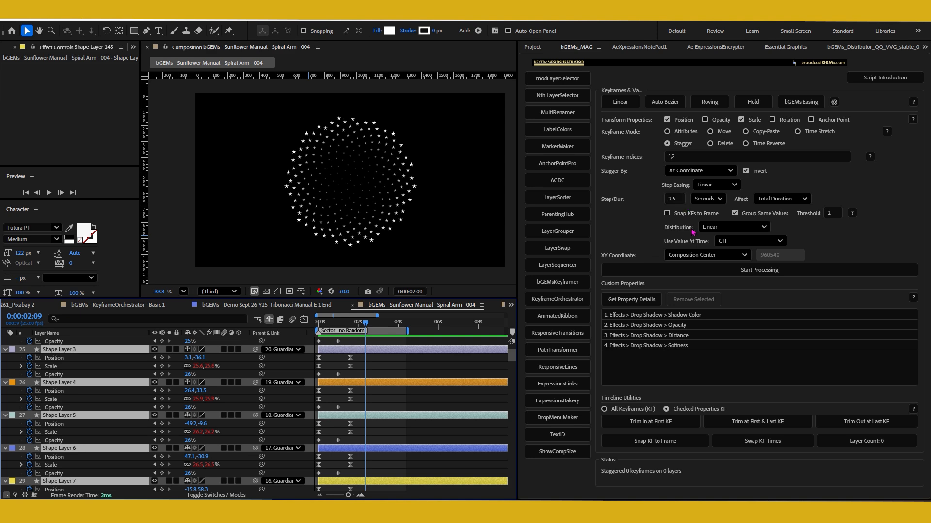
pyautogui.click(367, 324)
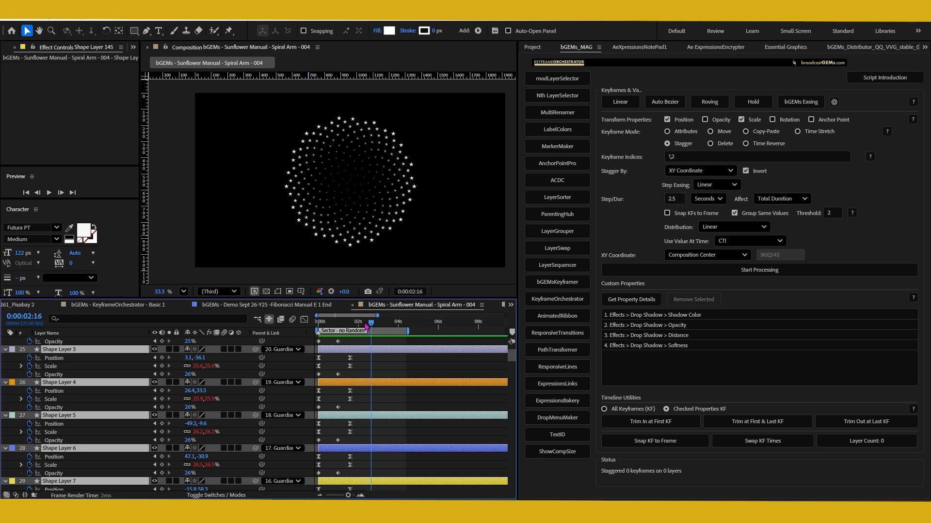
pyautogui.moveTo(341, 323); pyautogui.dragTo(308, 330)
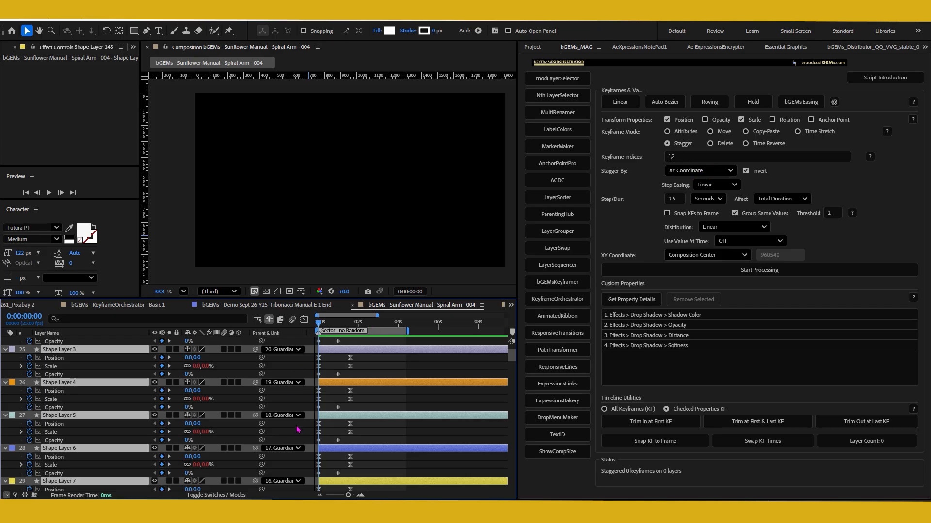
pyautogui.click(328, 323)
pyautogui.moveTo(331, 328); pyautogui.dragTo(372, 320)
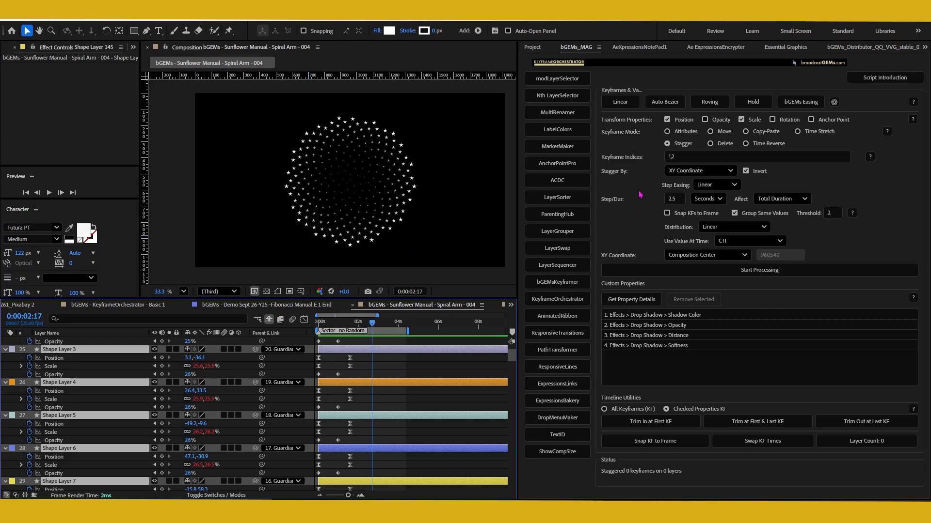
pyautogui.click(741, 273)
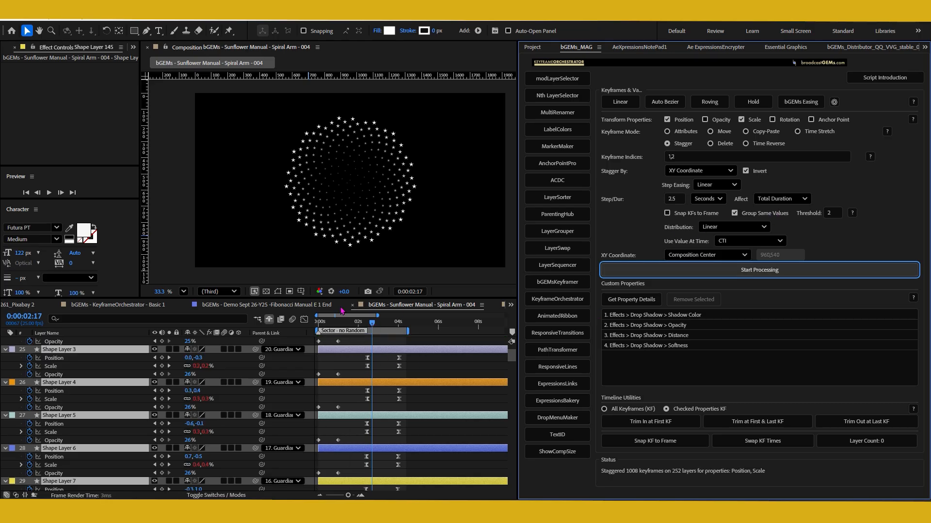
# - Return to the first frame and examine how the Position and Scale keyframe timing shifts from the inner to the outer star layers
pyautogui.moveTo(408, 331)
pyautogui.mouseDown()
pyautogui.moveTo(421, 332)
pyautogui.moveTo(317, 335)
pyautogui.mouseUp()
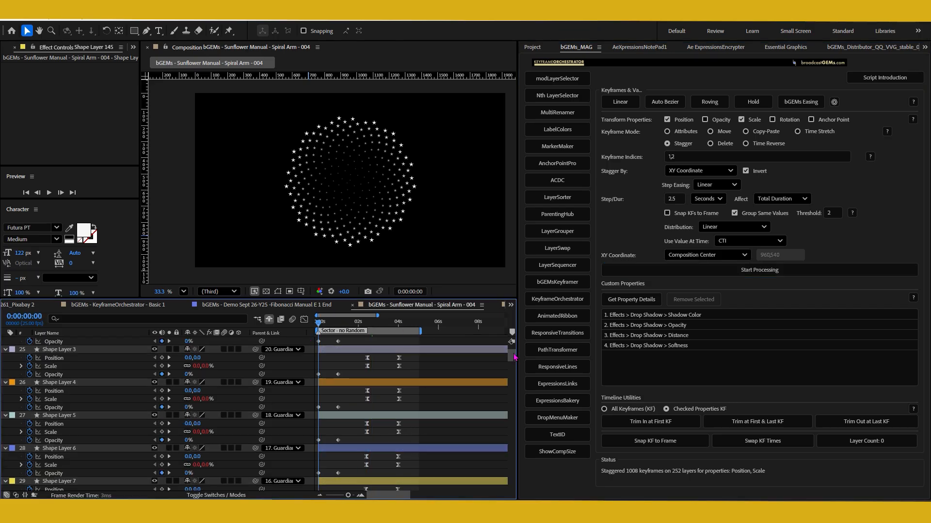
pyautogui.moveTo(512, 356); pyautogui.dragTo(512, 481)
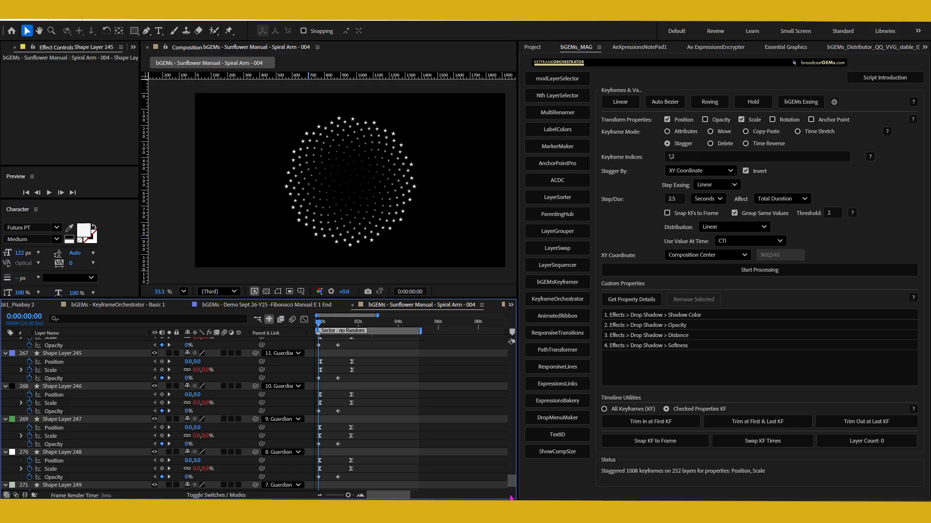
pyautogui.moveTo(513, 480); pyautogui.dragTo(514, 369)
pyautogui.scroll(-10, 514, 369)
pyautogui.moveTo(517, 367); pyautogui.dragTo(528, 404)
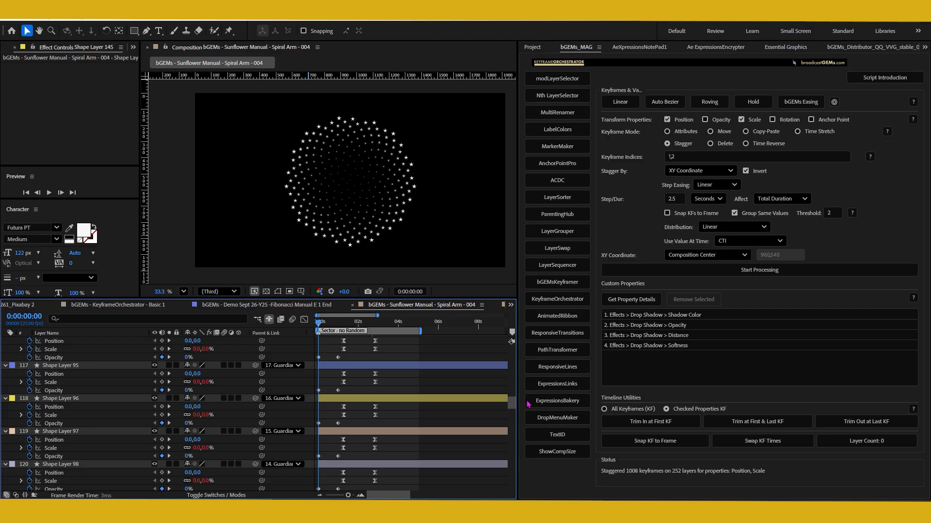
pyautogui.scroll(-3, 384, 378)
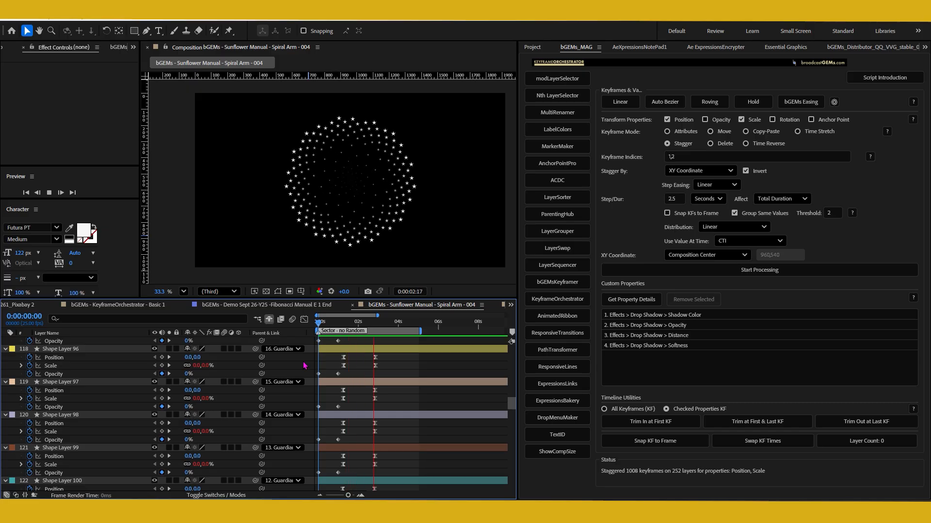
# - Extend the work area end to about 7 seconds and preview the staggered animation from the first frame
pyautogui.moveTo(401, 323); pyautogui.dragTo(456, 331)
pyautogui.scroll(-3, 406, 369)
pyautogui.scroll(3, 407, 368)
pyautogui.press('Home')
pyautogui.press('space')
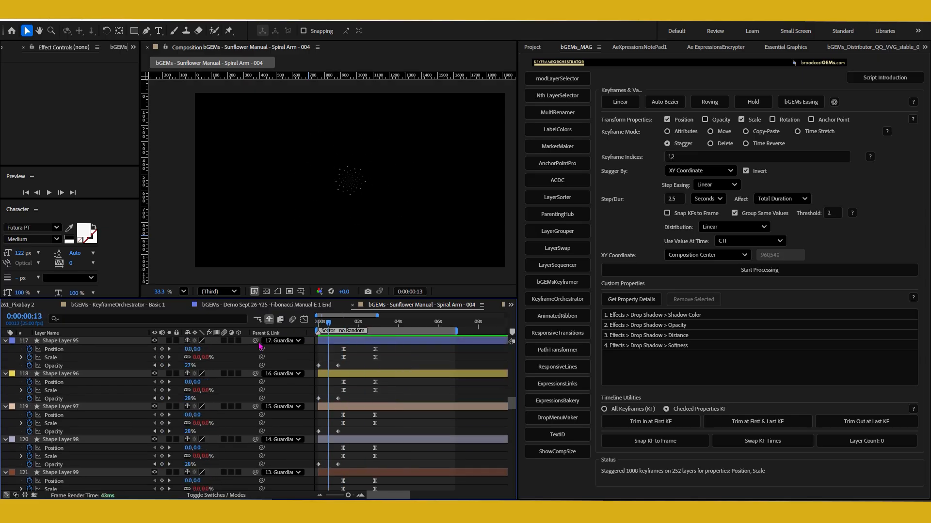
pyautogui.click(671, 157)
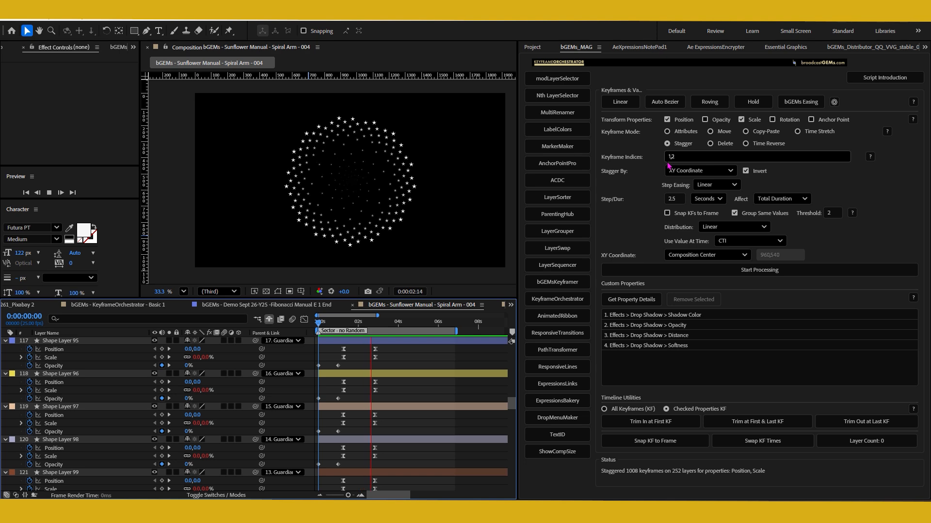
# - Move the current time to 0:00:05:00, collapse the properties of all star layers and deselect them
pyautogui.click(417, 323)
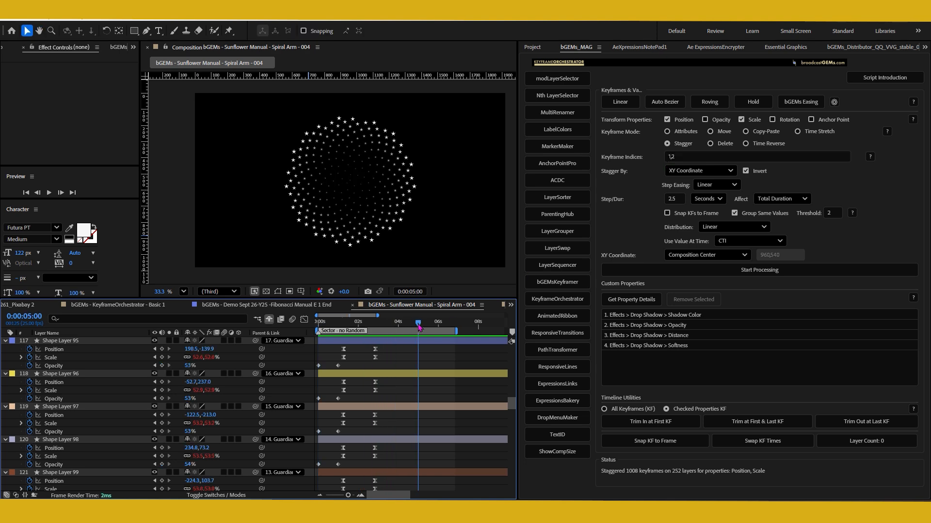
pyautogui.hotkey('ctrl', 'a')
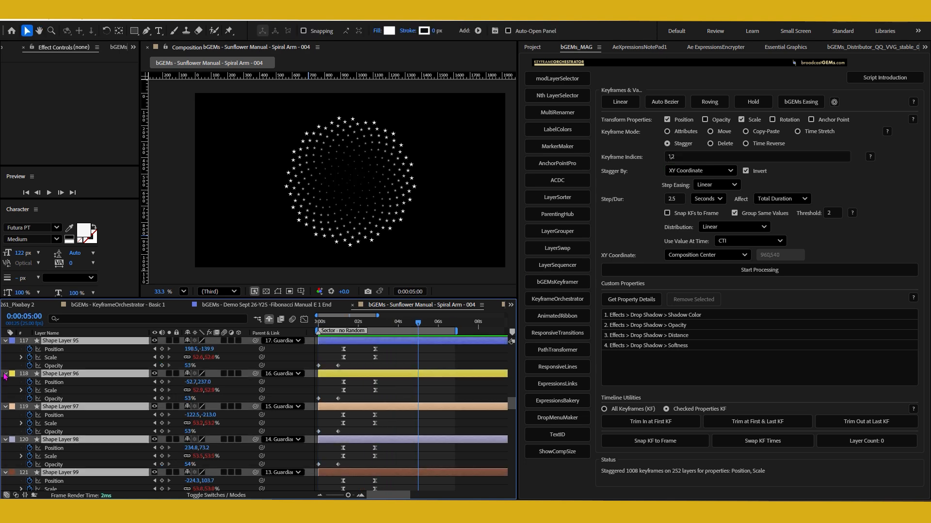
pyautogui.click(5, 373)
pyautogui.hotkey('ctrl', 'shift', 'a')
pyautogui.scroll(7, 125, 411)
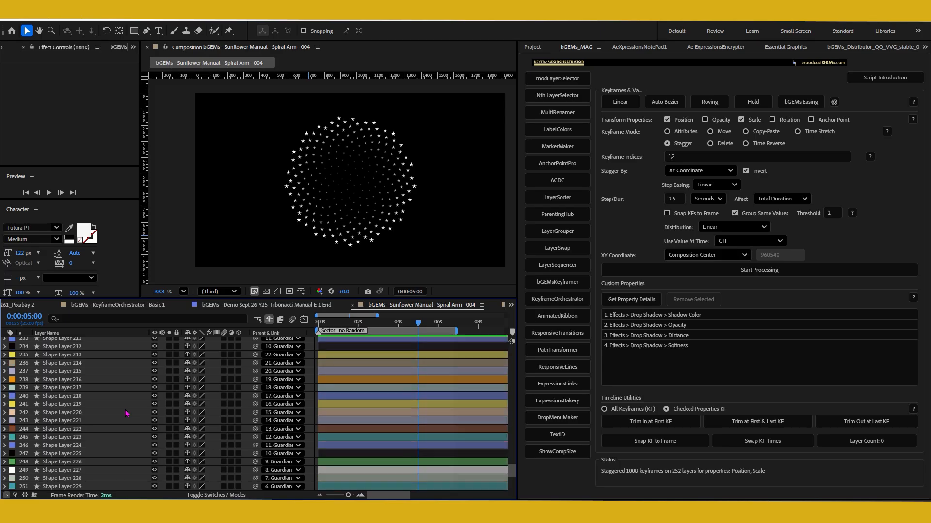
pyautogui.scroll(15, 125, 413)
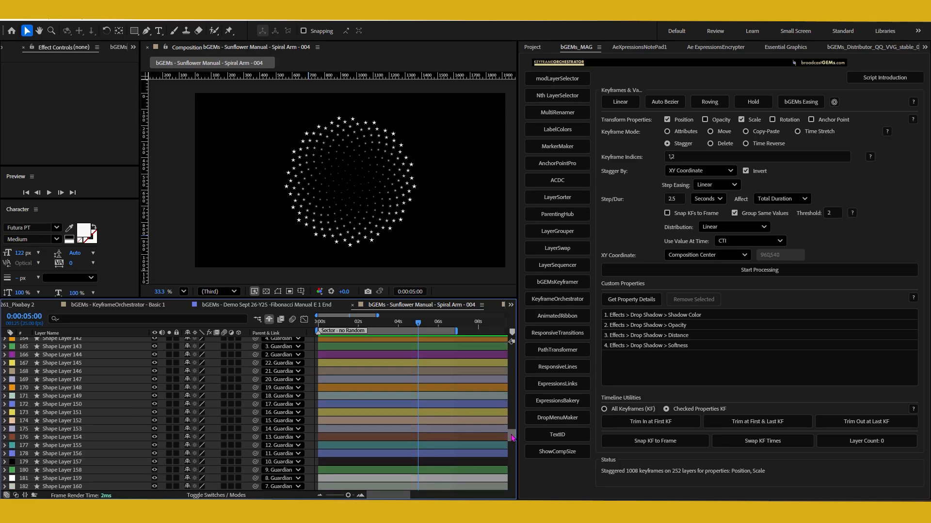
# - Select Shape Layer 1 and Shape Layer 8 and reveal only their keyframed properties
pyautogui.moveTo(513, 438); pyautogui.dragTo(513, 389)
pyautogui.moveTo(398, 361); pyautogui.dragTo(380, 430)
pyautogui.moveTo(375, 390); pyautogui.dragTo(379, 483)
pyautogui.moveTo(381, 414); pyautogui.dragTo(382, 485)
pyautogui.moveTo(386, 396); pyautogui.dragTo(391, 471)
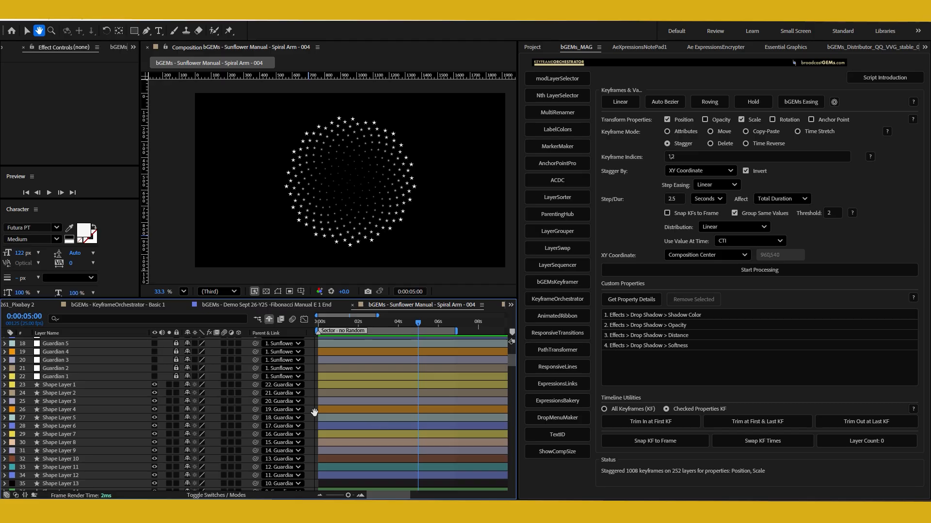
pyautogui.press('v')
pyautogui.click(88, 387)
pyautogui.keyDown('ctrl'); pyautogui.click(87, 442); pyautogui.keyUp('ctrl')
pyautogui.press('u')
pyautogui.scroll(-1, 410, 379)
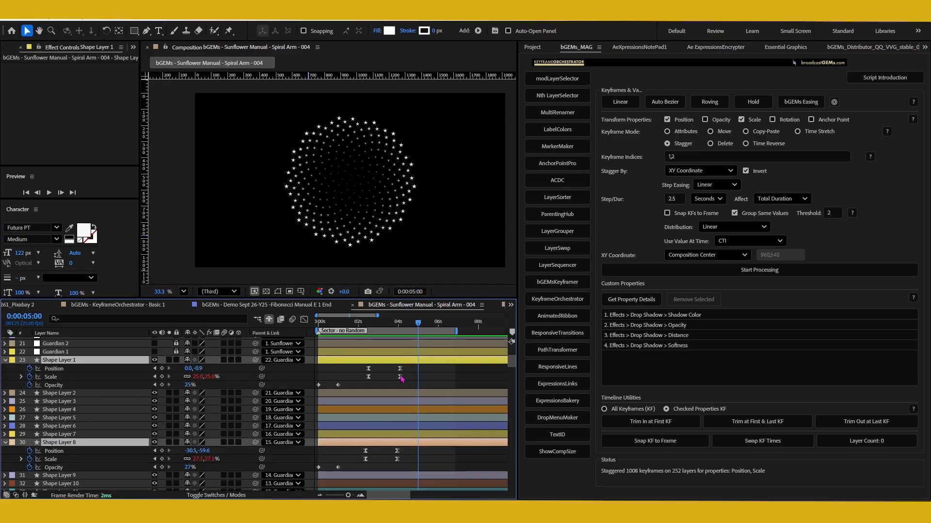
# - Switch the keyframe mode to Copy-Paste, set the keyframe indices to 2,1 and move the current time to 0:00:05:05
pyautogui.click(760, 134)
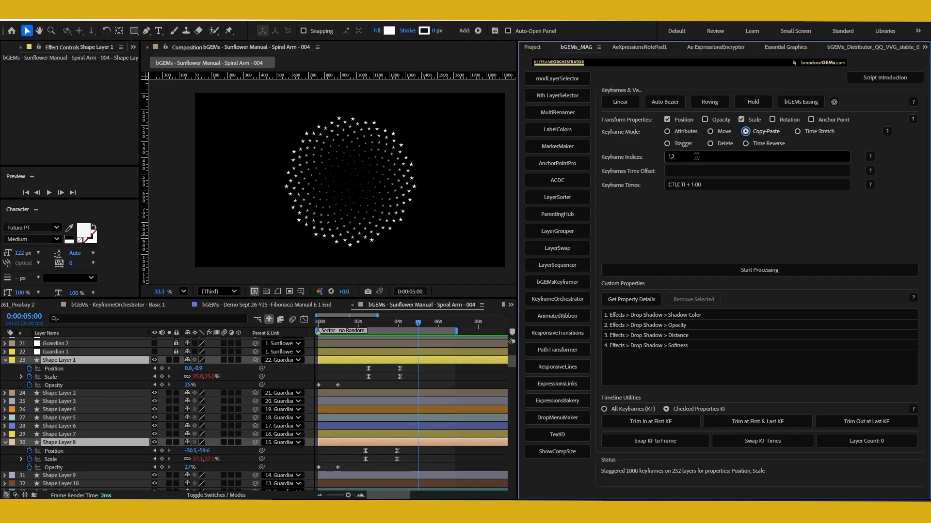
pyautogui.click(684, 156)
pyautogui.write('2,1')
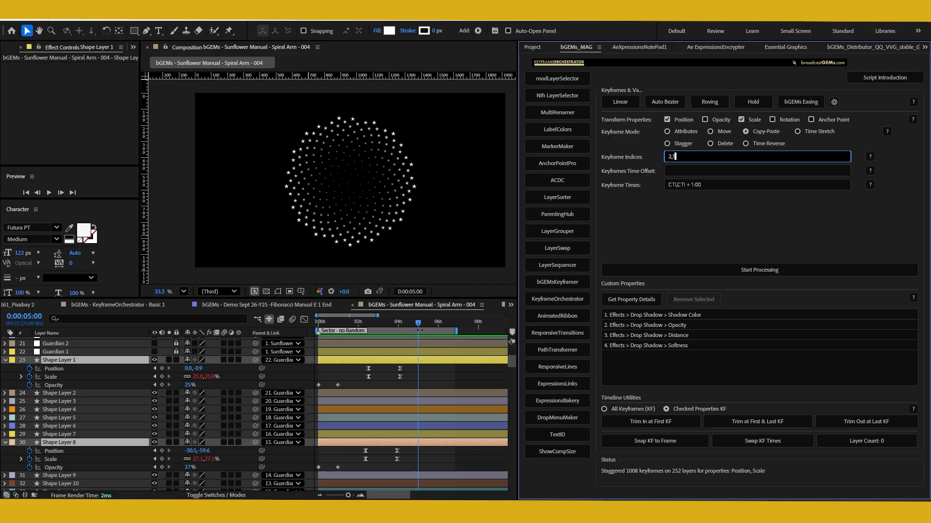
pyautogui.moveTo(419, 324); pyautogui.dragTo(407, 338)
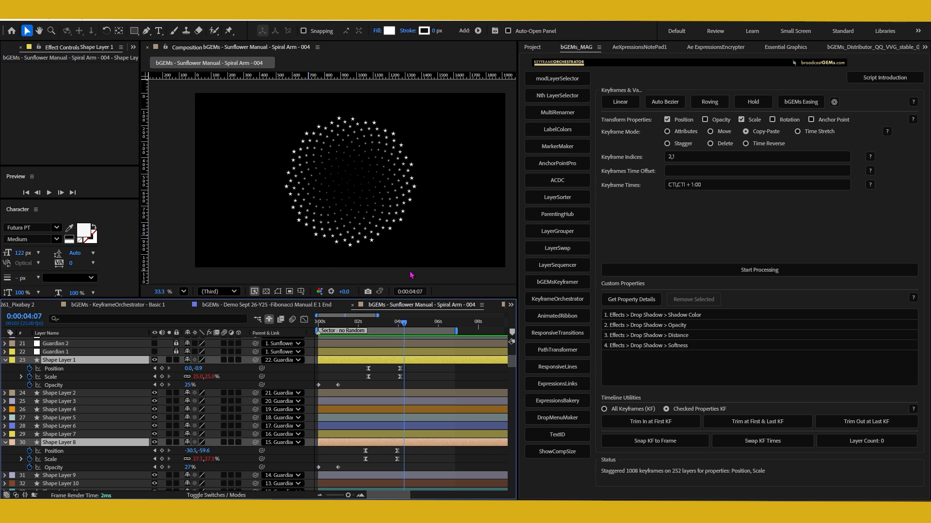
pyautogui.moveTo(403, 328); pyautogui.dragTo(421, 351)
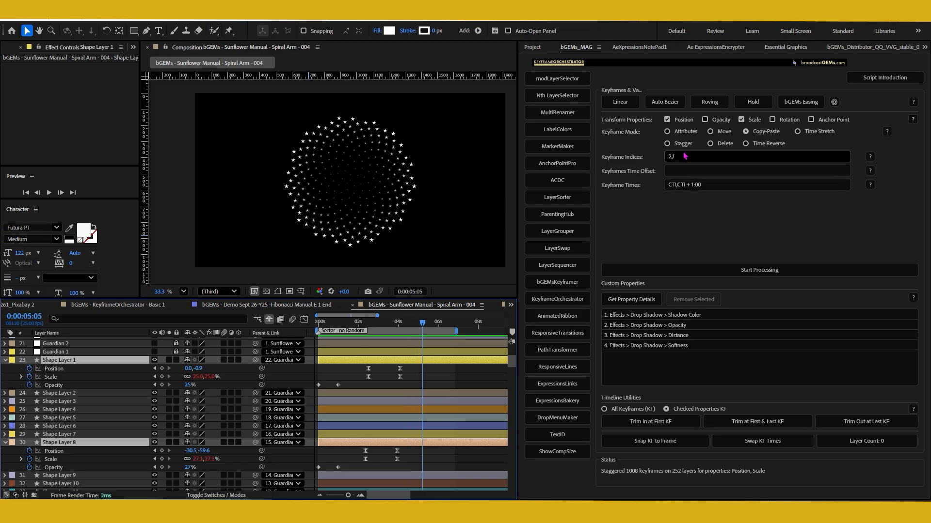
# - Set the keyframe times to CTI,CTI + 2:00 and copy-paste the Position and Scale keyframes on all star layers
pyautogui.doubleClick(697, 185)
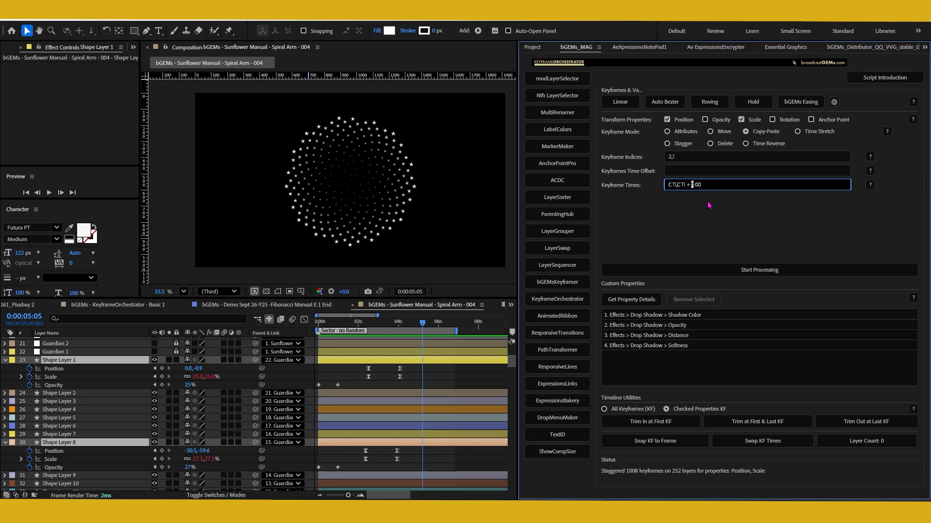
pyautogui.hotkey('shift', 'Right')
pyautogui.write('2')
pyautogui.scroll(-3, 436, 398)
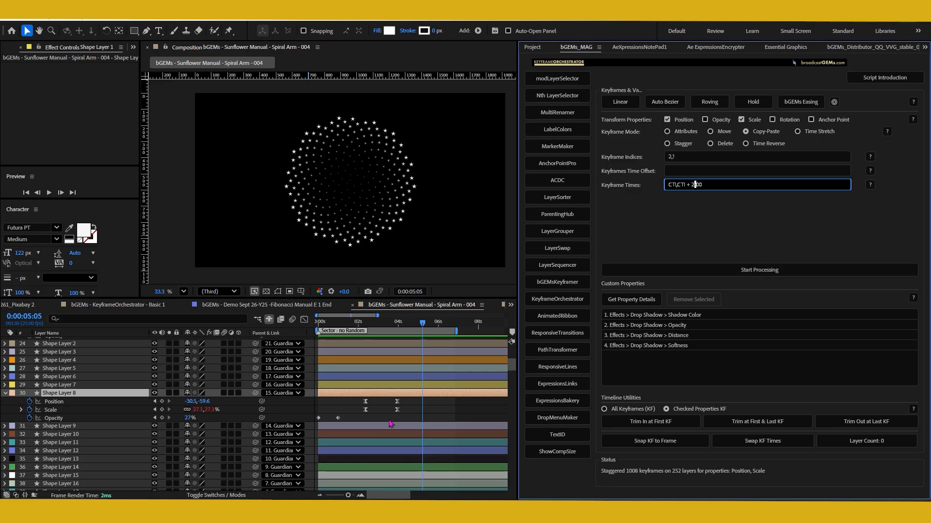
pyautogui.hotkey('ctrl', 'a')
pyautogui.click(391, 392)
pyautogui.hotkey('ctrl', 'a')
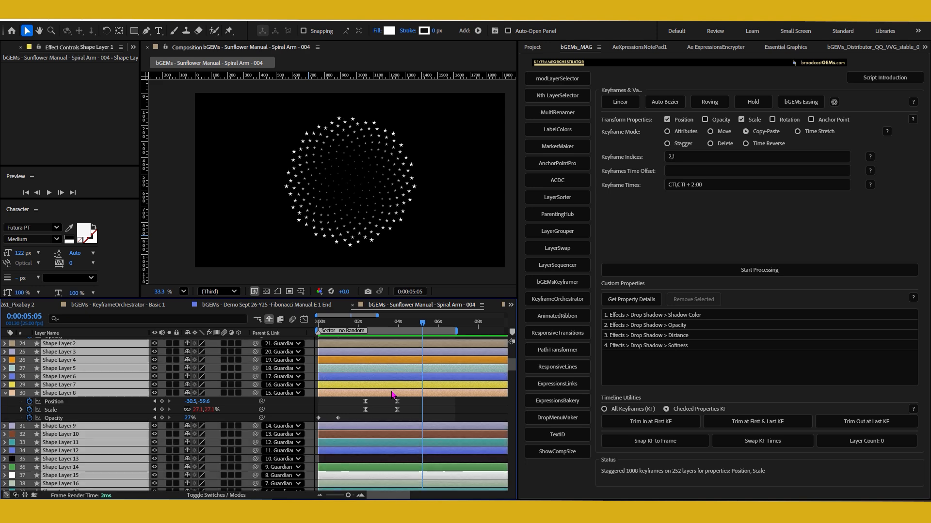
pyautogui.click(755, 274)
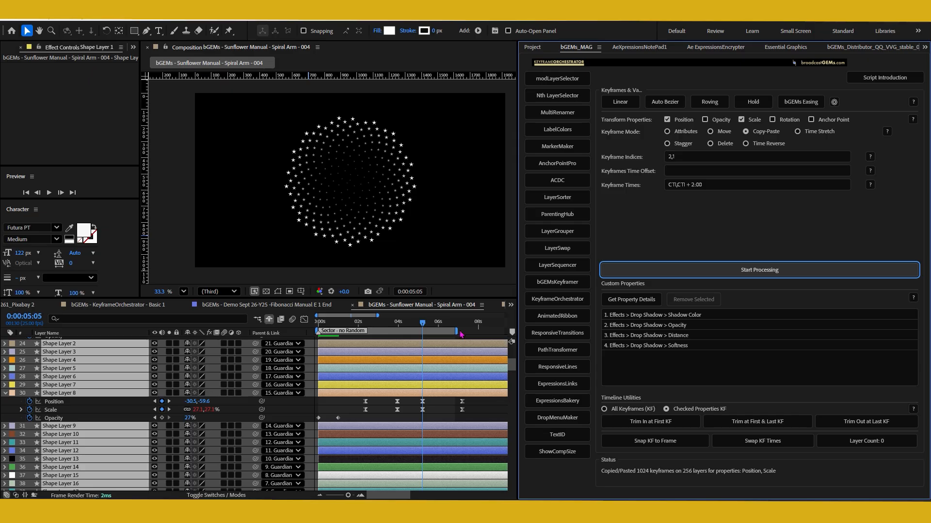
# - Extend the work area end to about 8.6 seconds and reveal the keyframes of all star layers to check the pasted ones
pyautogui.moveTo(459, 333); pyautogui.dragTo(490, 332)
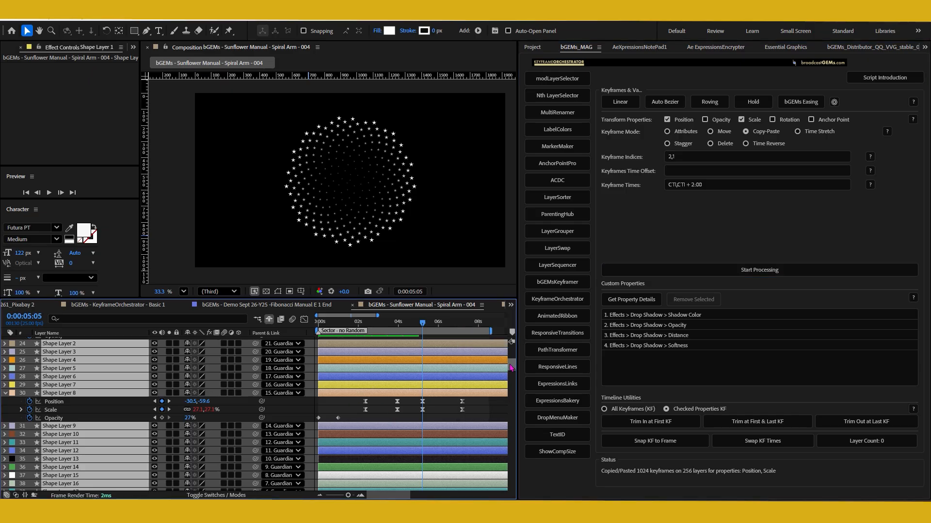
pyautogui.moveTo(513, 368); pyautogui.dragTo(520, 487)
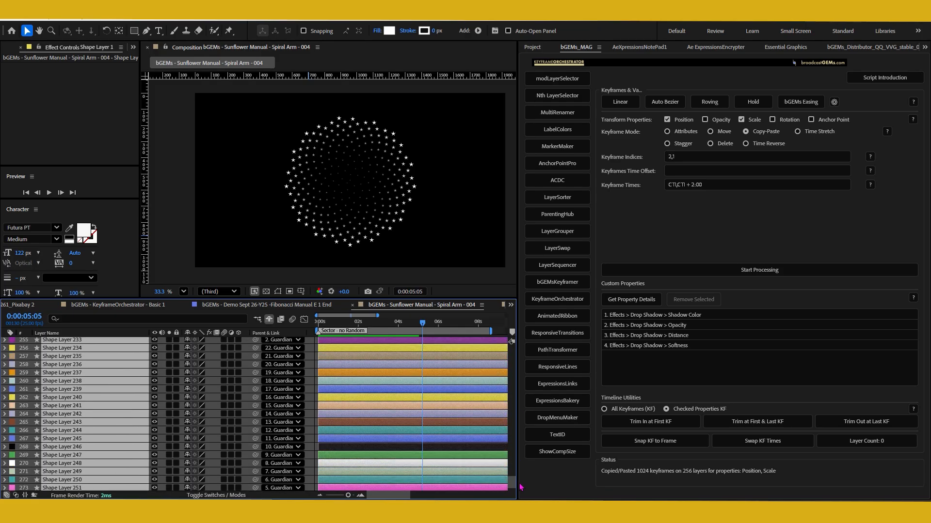
pyautogui.moveTo(519, 487); pyautogui.dragTo(518, 487)
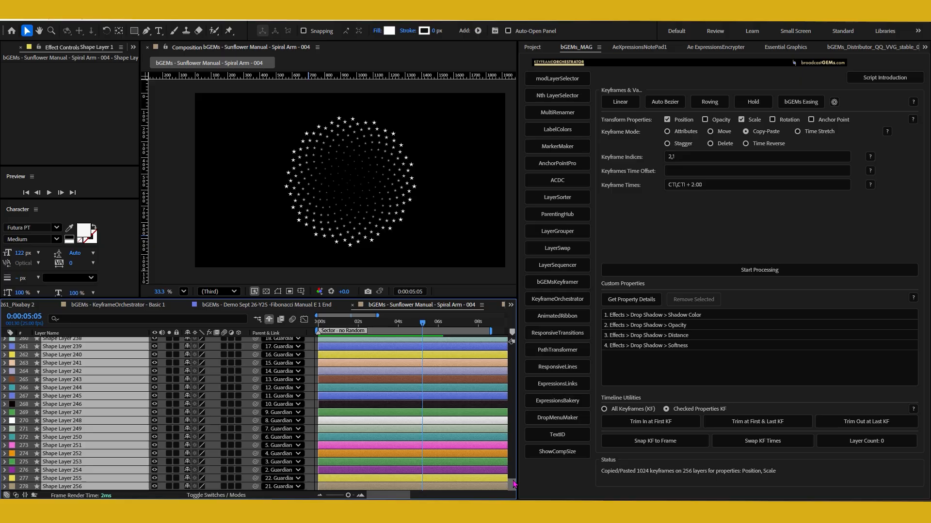
pyautogui.press('u')
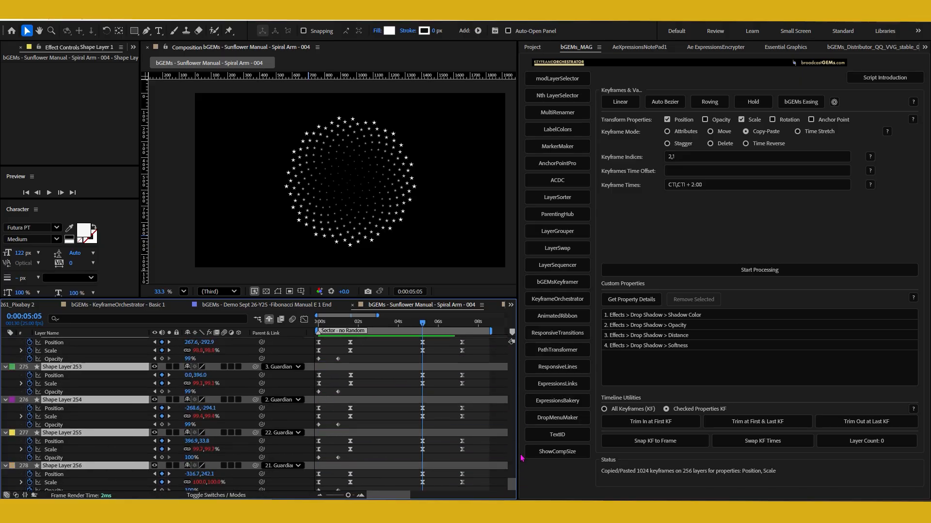
pyautogui.press('u')
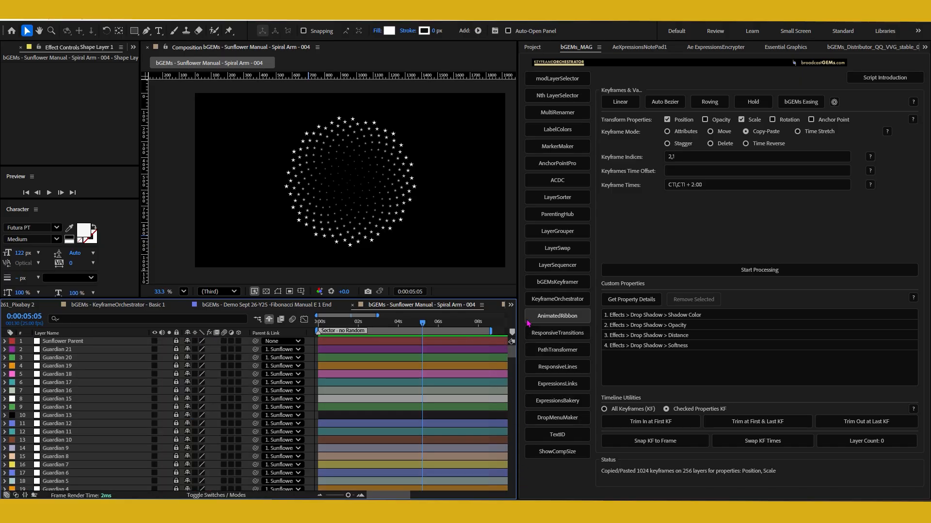
pyautogui.moveTo(517, 356)
pyautogui.mouseDown()
pyautogui.moveTo(519, 364)
pyautogui.moveTo(520, 355)
pyautogui.mouseUp()
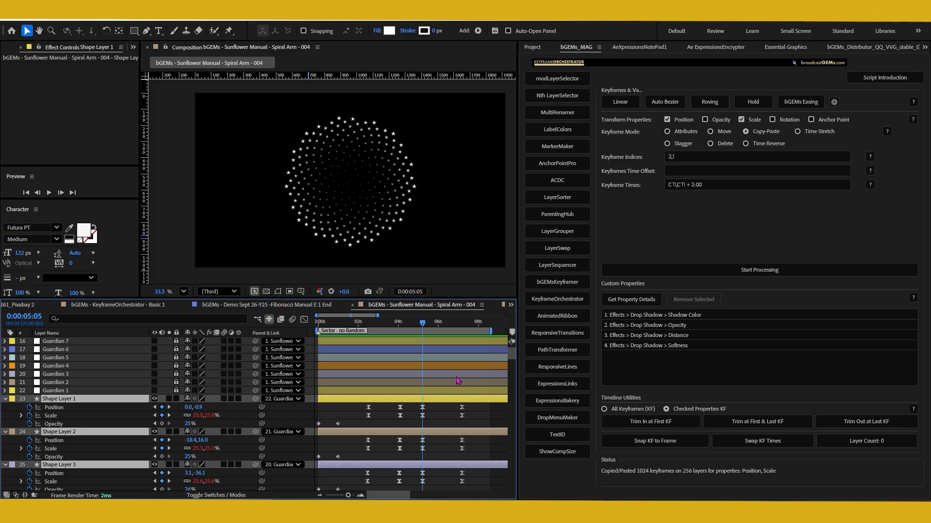
# - Collapse all star layers and reveal the keyframes of Shape Layer 1 and Shape Layer 7 only
pyautogui.click(5, 399)
pyautogui.click(53, 401)
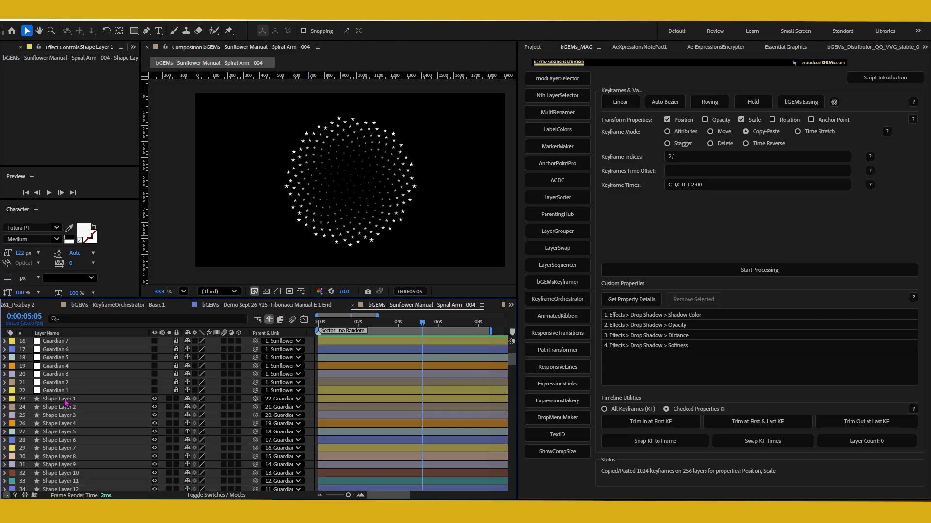
pyautogui.keyDown('ctrl'); pyautogui.click(95, 451); pyautogui.keyUp('ctrl')
pyautogui.press('u')
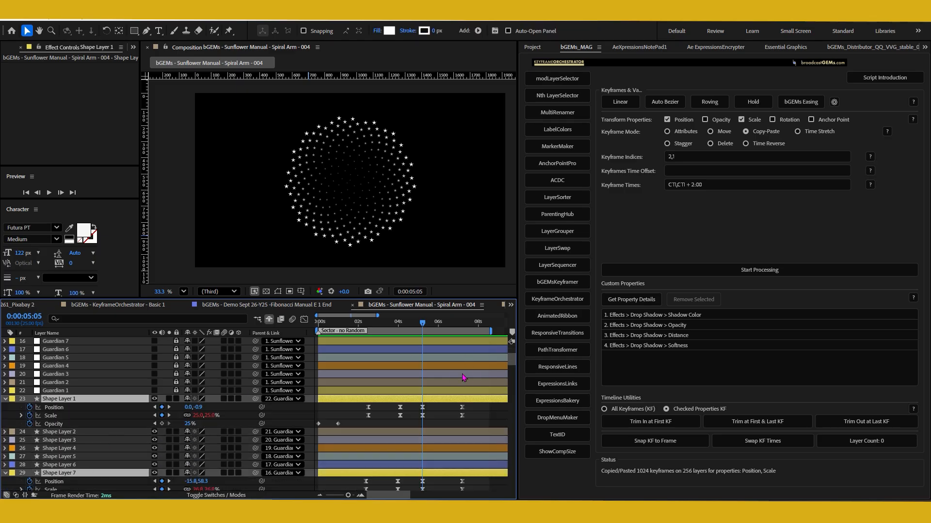
pyautogui.scroll(-1, 463, 378)
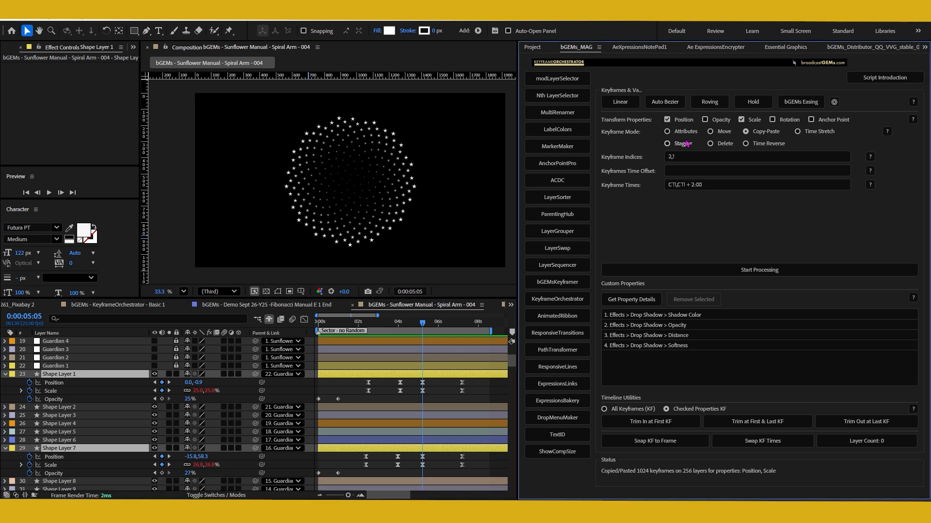
# - Switch the keyframe mode to Stagger, set the keyframe indices to 3,4 and the total duration to 3.25 seconds
pyautogui.click(667, 144)
pyautogui.click(681, 156)
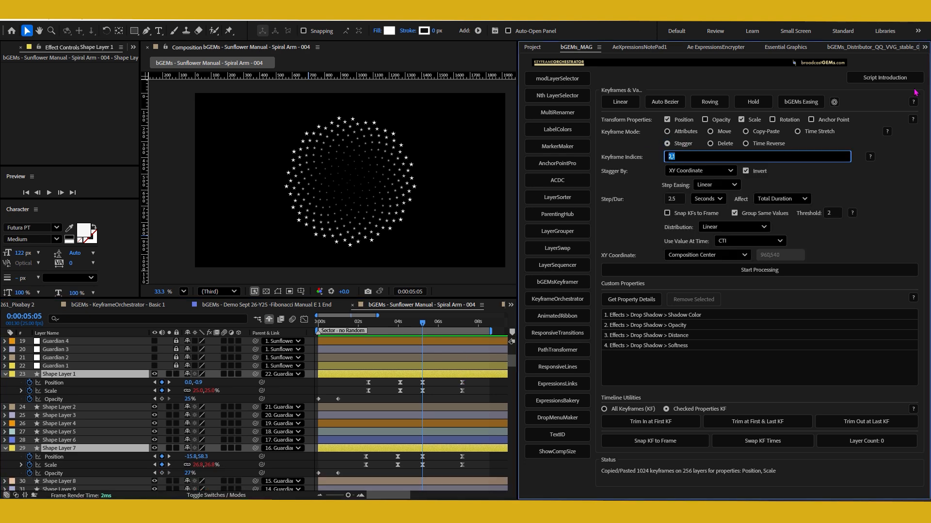
pyautogui.write('3,4')
pyautogui.click(679, 199)
pyautogui.doubleClick(678, 199)
pyautogui.write('3')
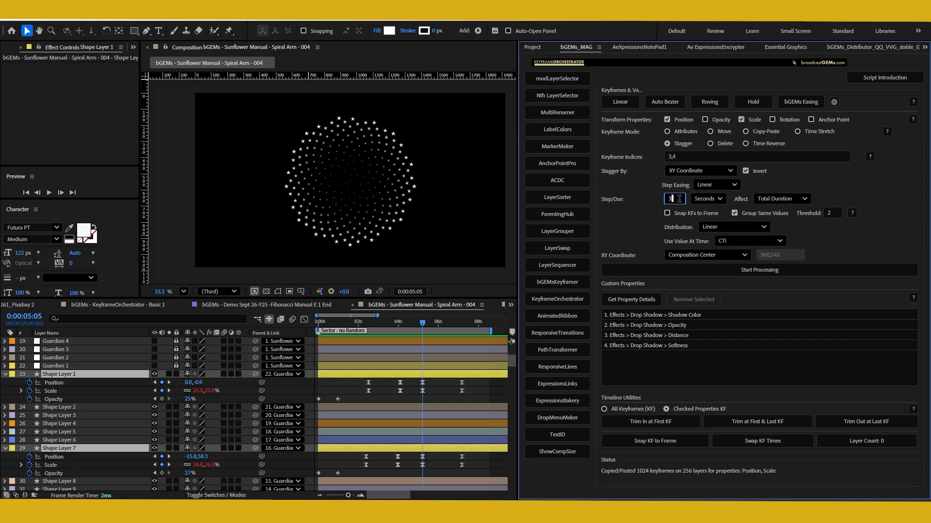
pyautogui.write('.5')
pyautogui.write('25')
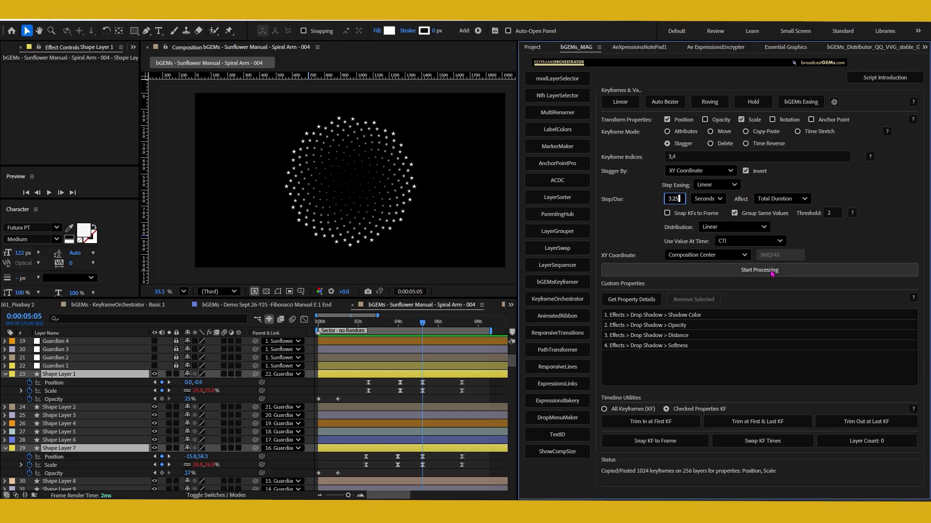
# - Turn off Group Same Values and Invert, and stagger the Position and Scale keyframes by XY coordinate from the composition center
pyautogui.click(735, 214)
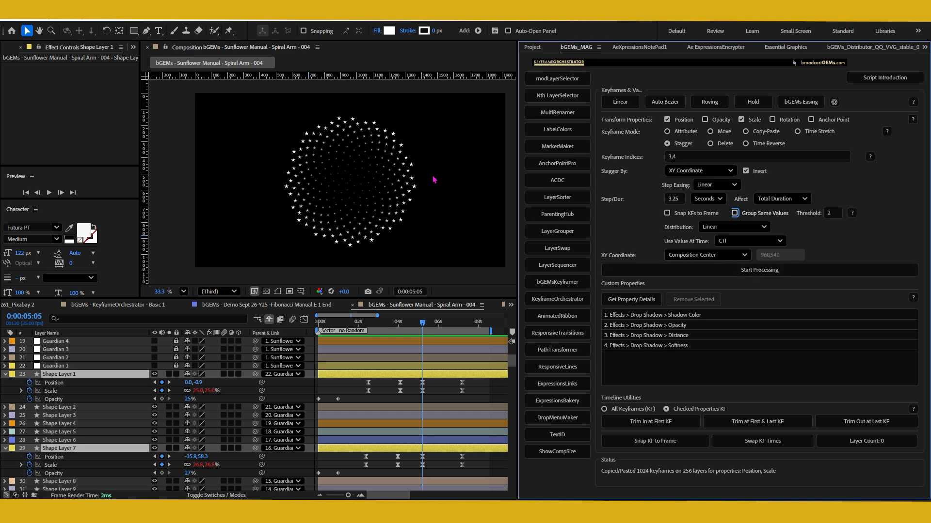
pyautogui.click(692, 173)
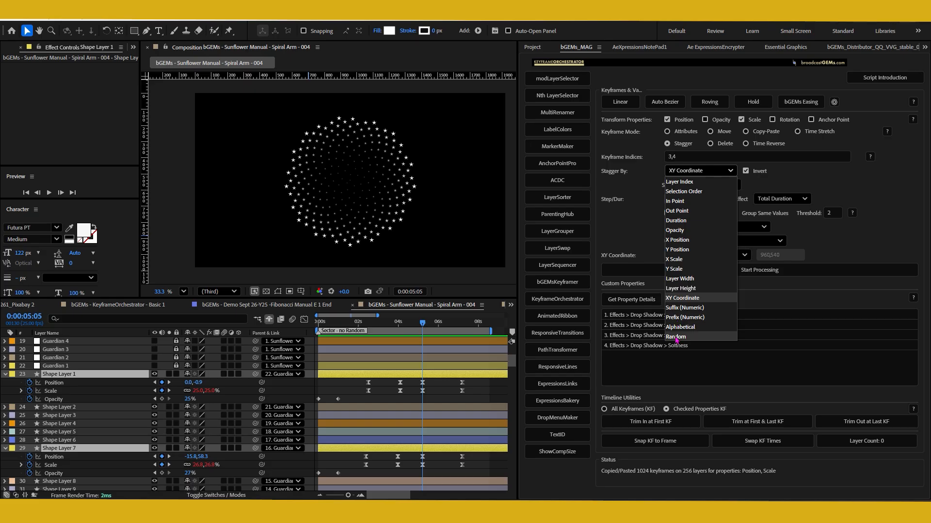
pyautogui.click(624, 186)
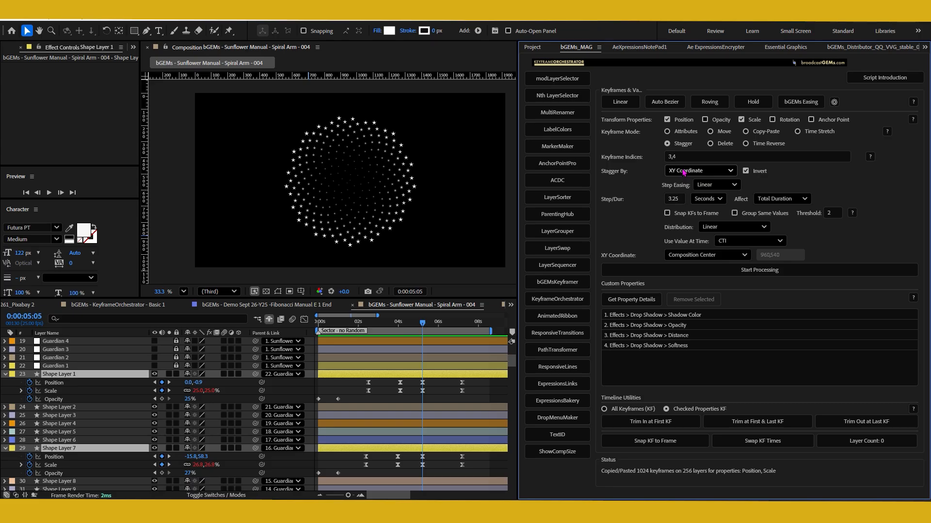
pyautogui.click(746, 172)
pyautogui.click(746, 274)
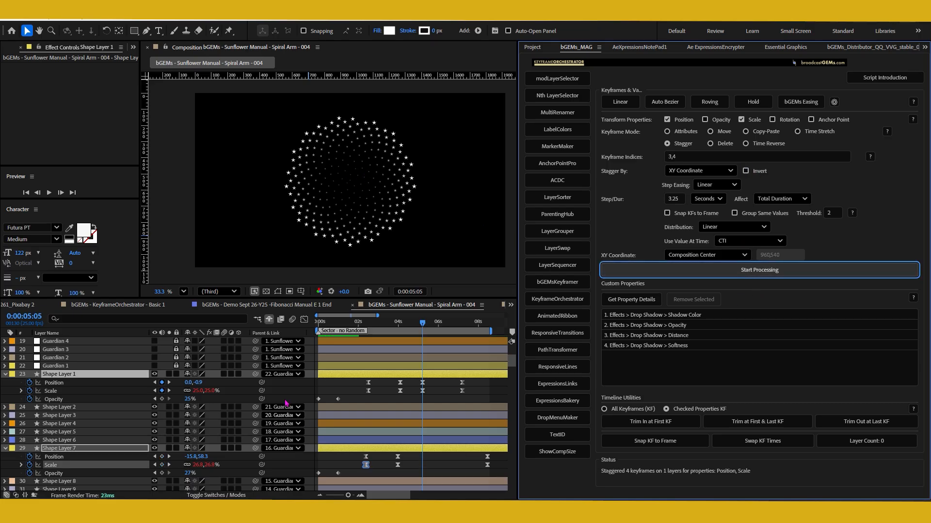
# - Deselect all layers and reveal the keyframes of Shape Layer 253 to check the exit stagger
pyautogui.scroll(-2, 313, 404)
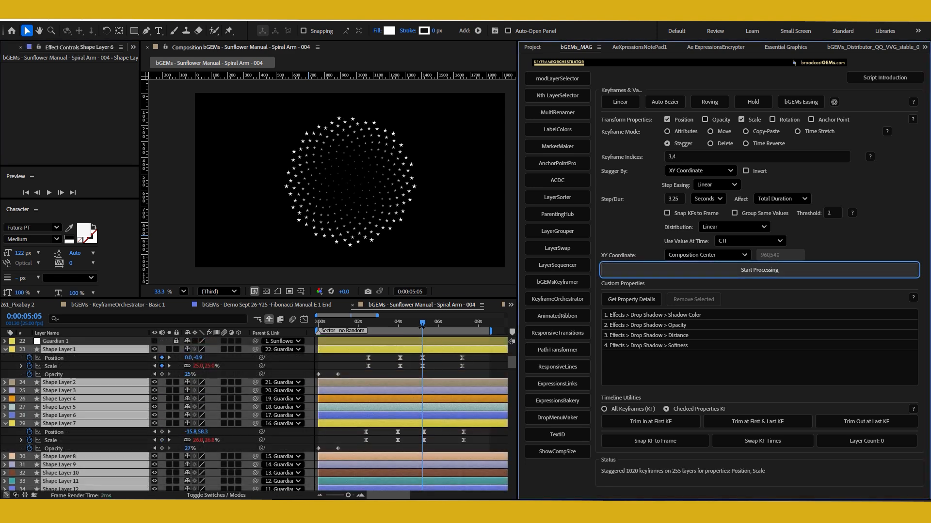
pyautogui.moveTo(422, 323); pyautogui.dragTo(429, 346)
pyautogui.moveTo(512, 362); pyautogui.dragTo(521, 491)
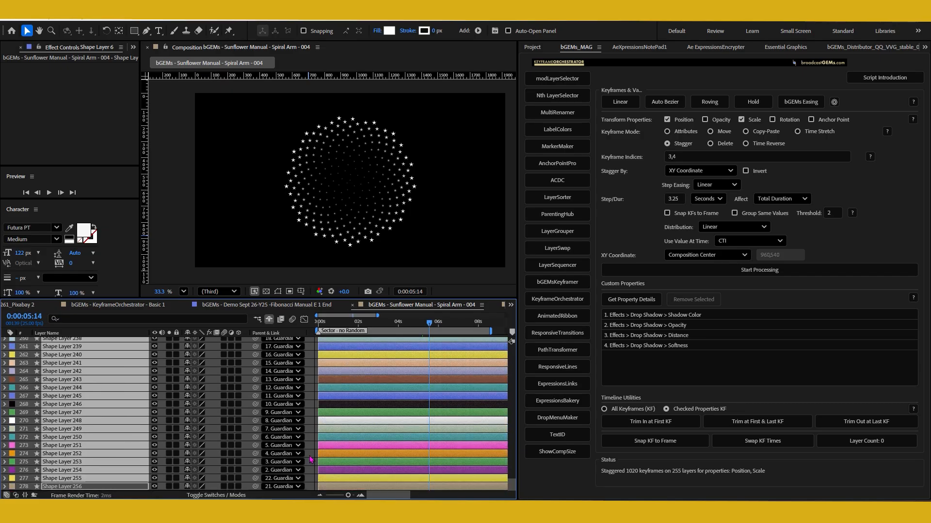
pyautogui.press('F2')
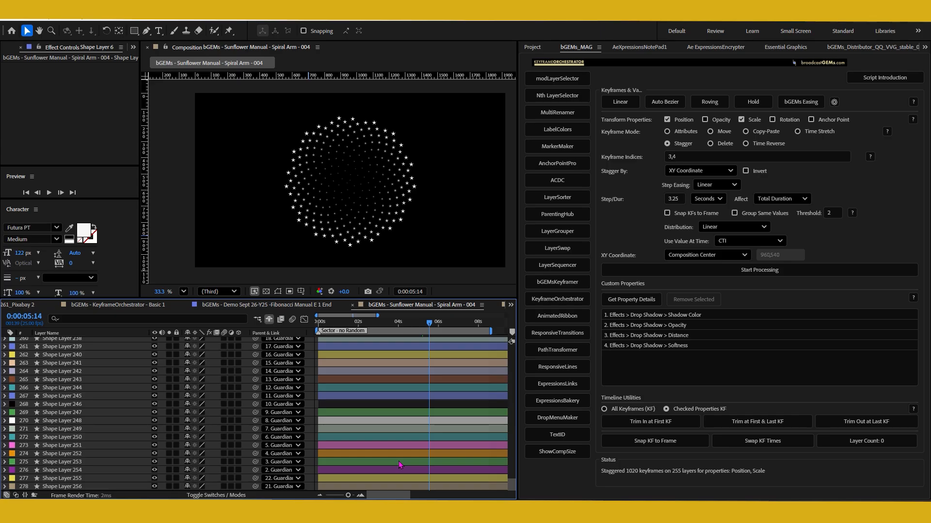
pyautogui.click(399, 462)
pyautogui.press('u')
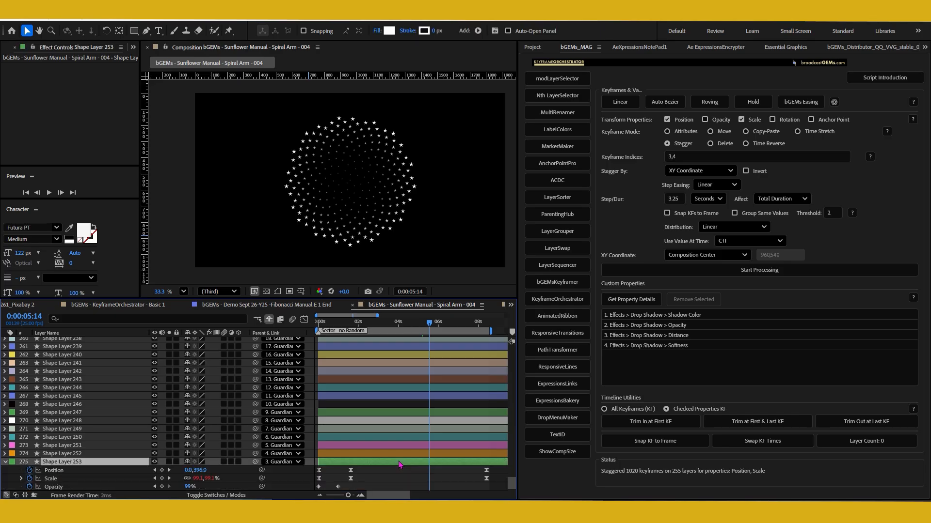
# - Preview the star animation from the start of the composition
pyautogui.scroll(-2, 509, 458)
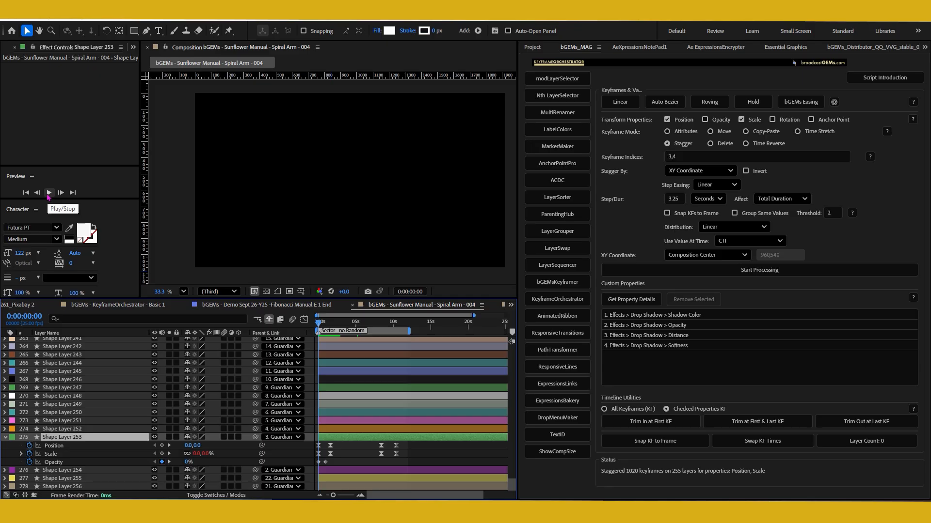
pyautogui.click(48, 193)
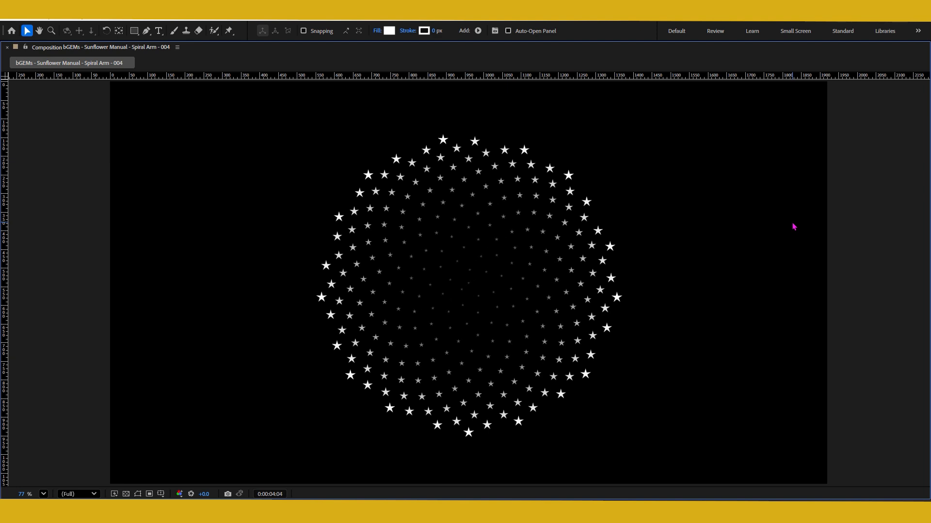
pyautogui.press('`')
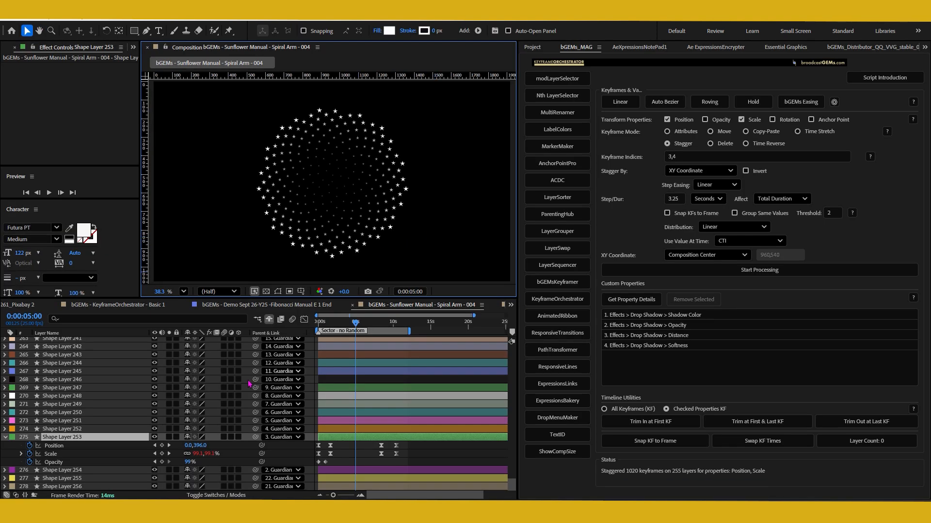
# - Apply bGEMs Easing to the Position and Scale keyframes of all star layers and scrub through the result
pyautogui.hotkey('ctrl', 'a')
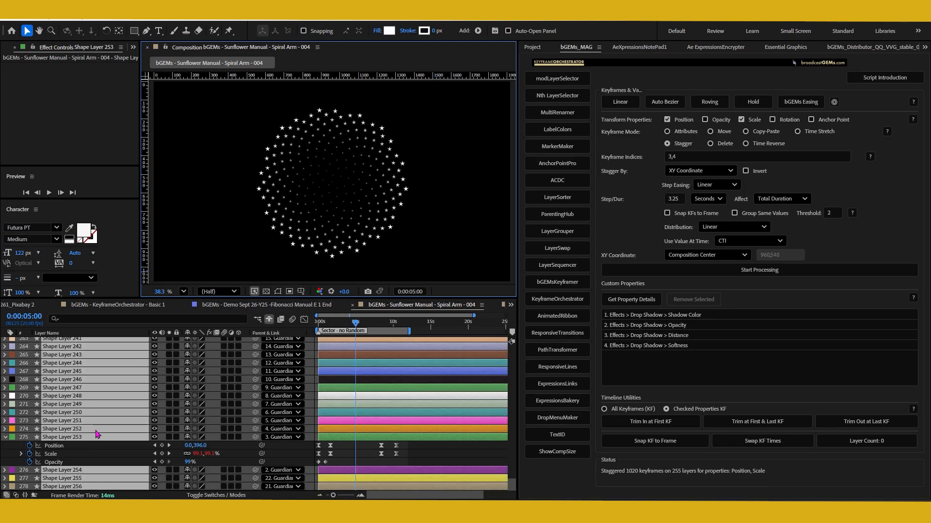
pyautogui.click(795, 103)
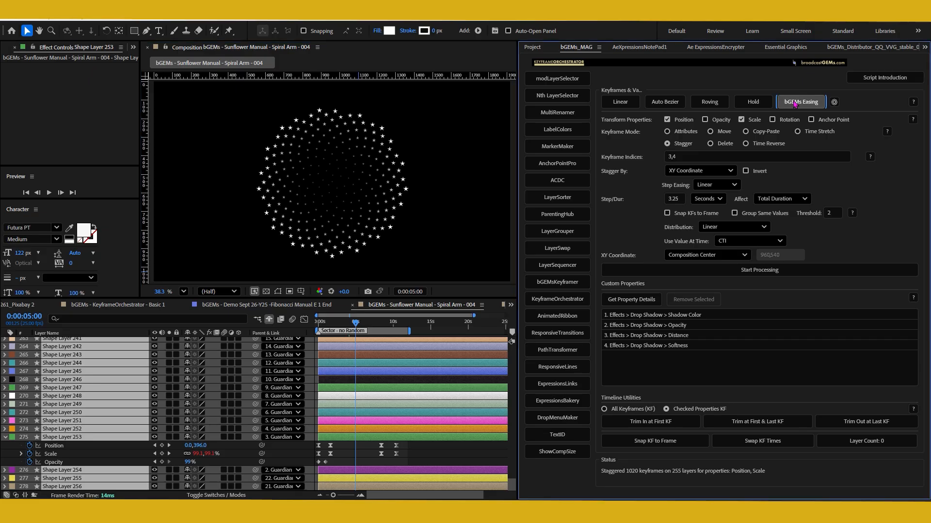
pyautogui.click(339, 323)
pyautogui.moveTo(339, 324); pyautogui.dragTo(302, 340)
pyautogui.moveTo(379, 324); pyautogui.dragTo(422, 336)
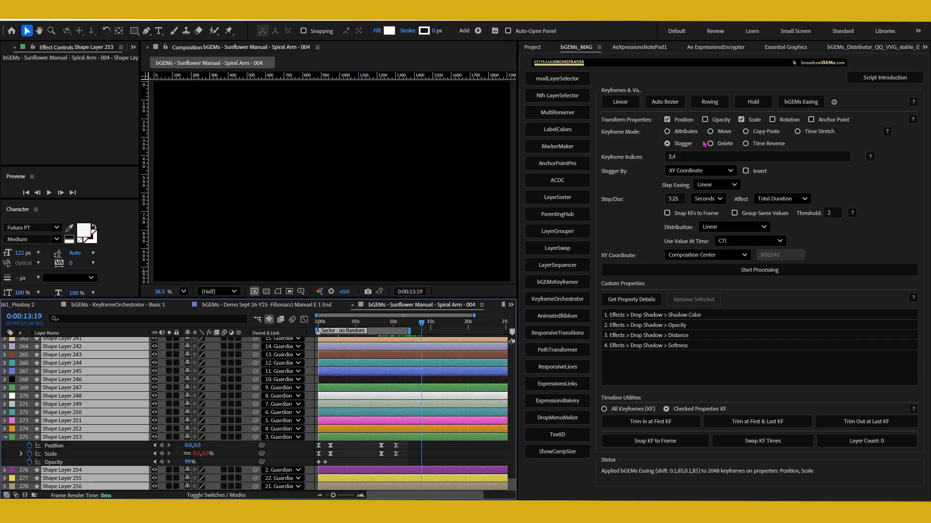
# - Switch the keyframe mode to Attributes with keyframe index 5 and time CTI, and move the current time to 0:00:11:08
pyautogui.click(683, 133)
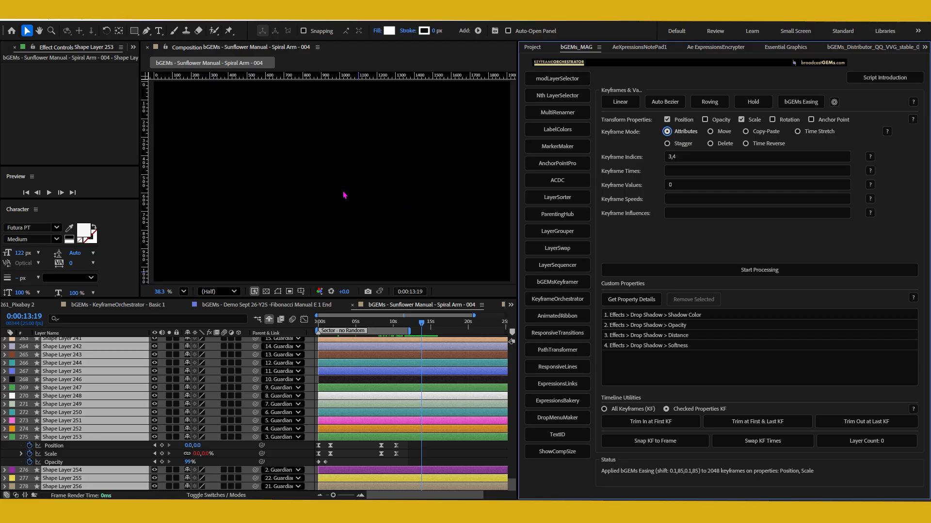
pyautogui.moveTo(679, 157); pyautogui.dragTo(643, 159)
pyautogui.write('5')
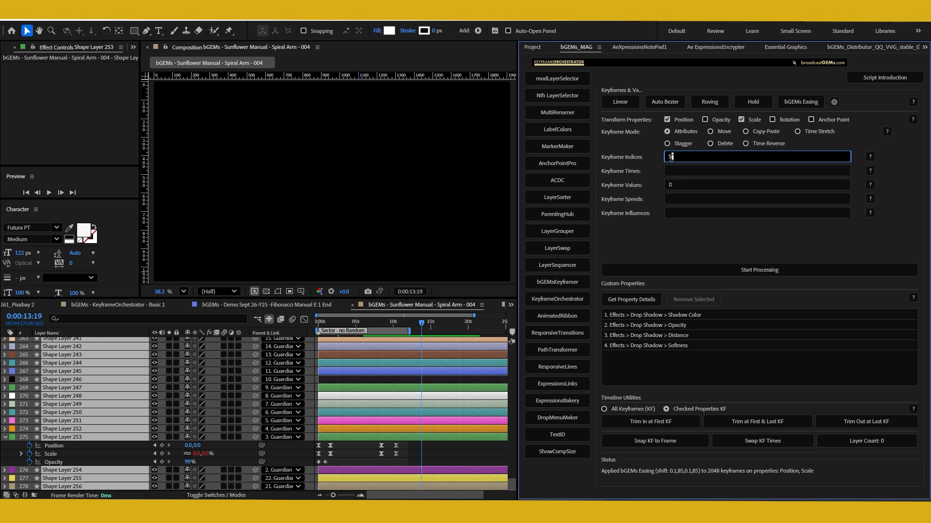
pyautogui.click(673, 171)
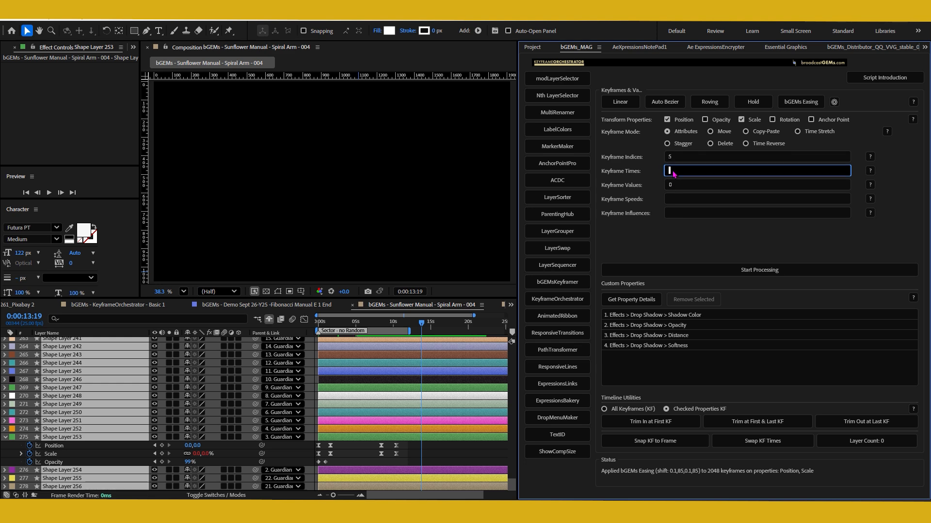
pyautogui.write('0')
pyautogui.write('TI')
pyautogui.click(402, 325)
# - Create the fifth keyframe for Position only on all star layers, with the value randomOffset([-500,0],[500,0])
pyautogui.click(679, 184)
pyautogui.click(679, 183)
pyautogui.write('[]')
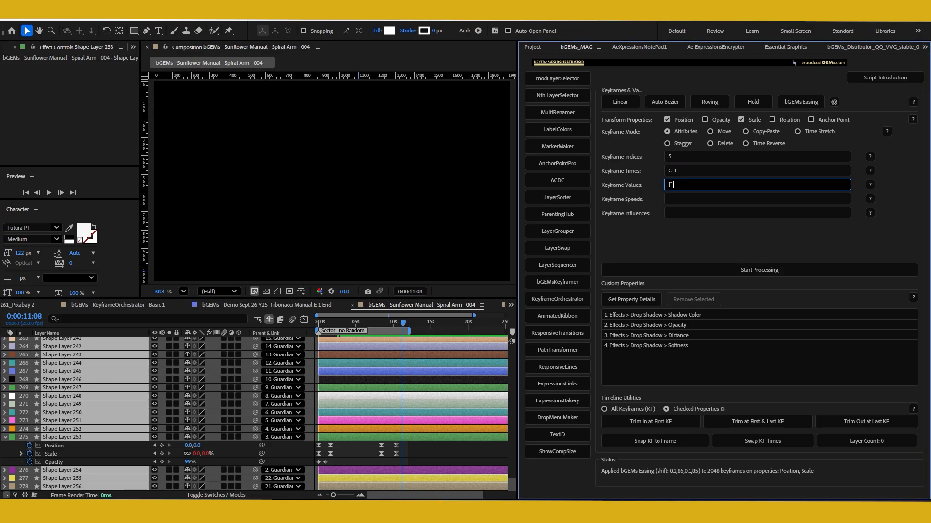
pyautogui.write('0,0')
pyautogui.write(']')
pyautogui.hotkey('ctrl', 'a')
pyautogui.write('randomOffset()')
pyautogui.write('[]')
pyautogui.write('0')
pyautogui.press('BackSpace')
pyautogui.write('-500,0')
pyautogui.write(',[]500')
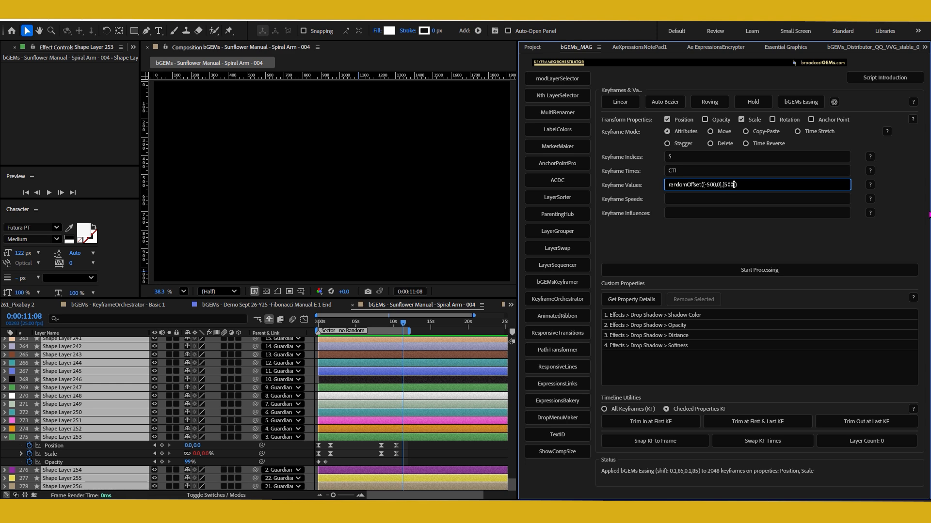
pyautogui.write(',0')
pyautogui.click(753, 120)
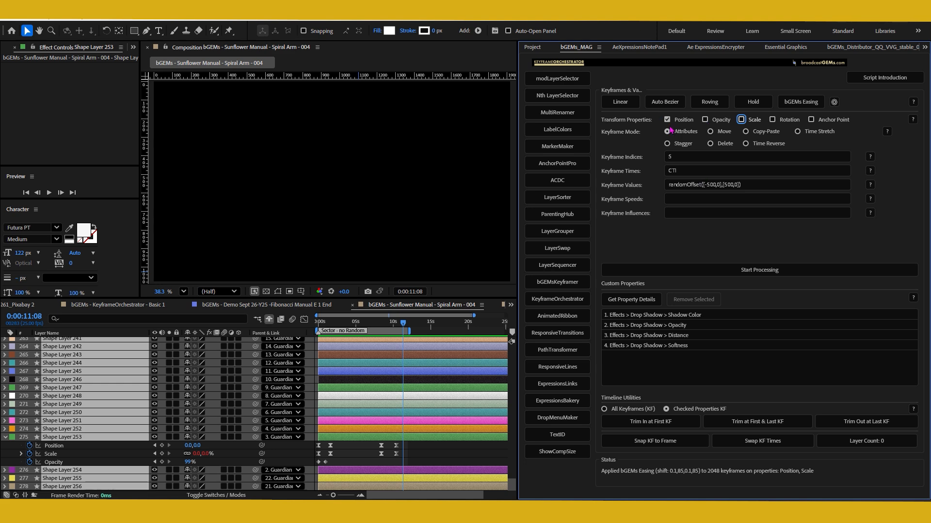
pyautogui.click(745, 270)
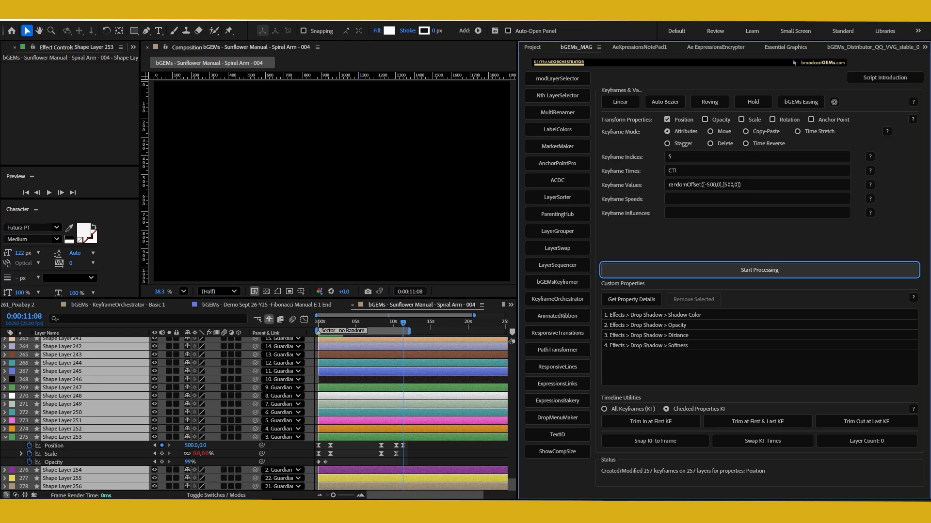
# - For Scale only, copy-paste keyframe 3 on all star layers to the time scale(last) + 1:00
pyautogui.click(755, 122)
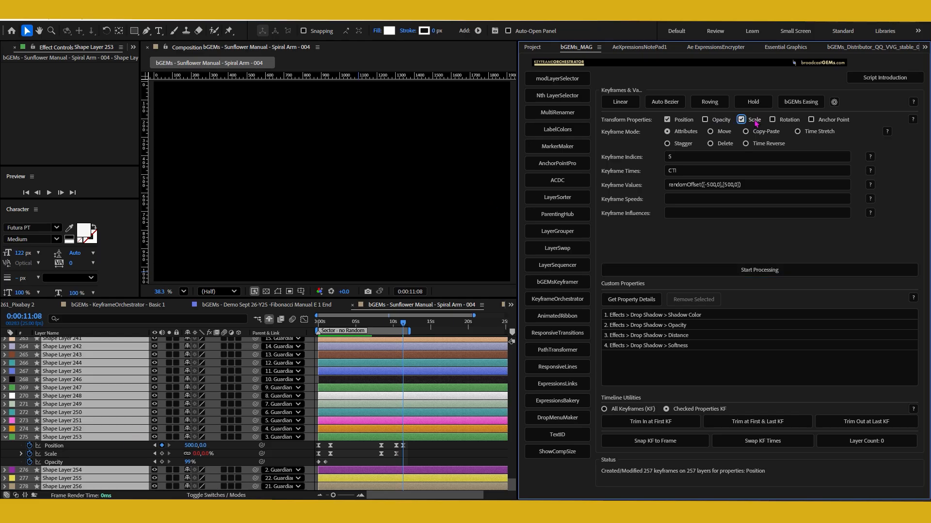
pyautogui.moveTo(741, 184); pyautogui.dragTo(652, 185)
pyautogui.press('BackSpace')
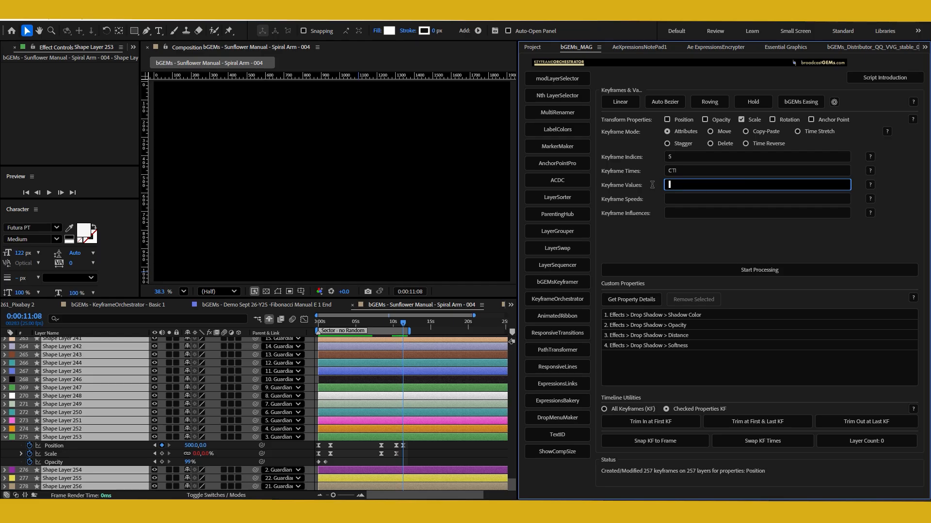
pyautogui.write('[')
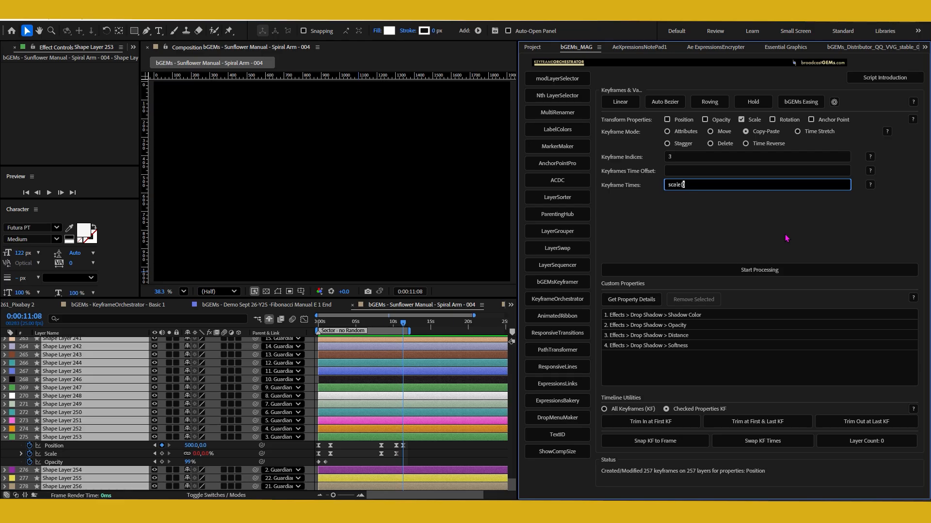
pyautogui.write('last) + 1:00')
pyautogui.moveTo(403, 445)
pyautogui.click(770, 272)
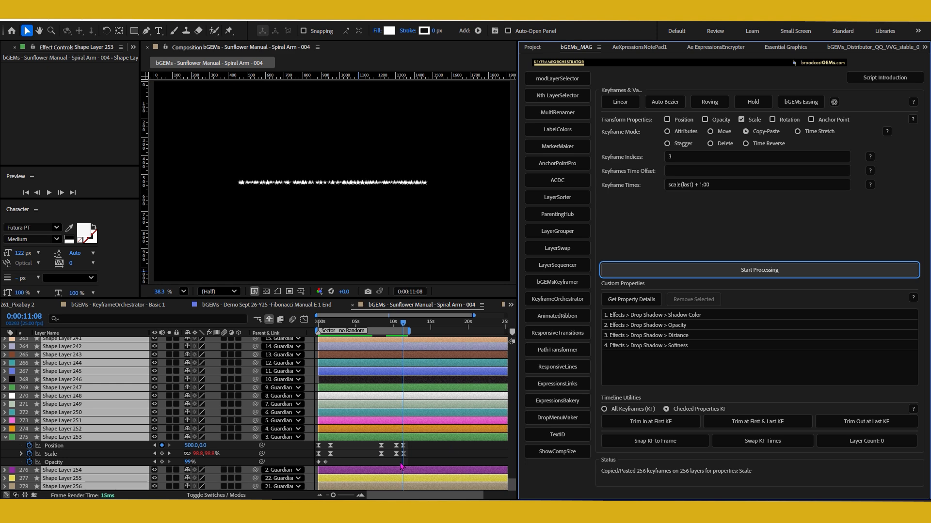
# - Extend the work area end to about 21.5 seconds
pyautogui.moveTo(411, 332); pyautogui.dragTo(480, 331)
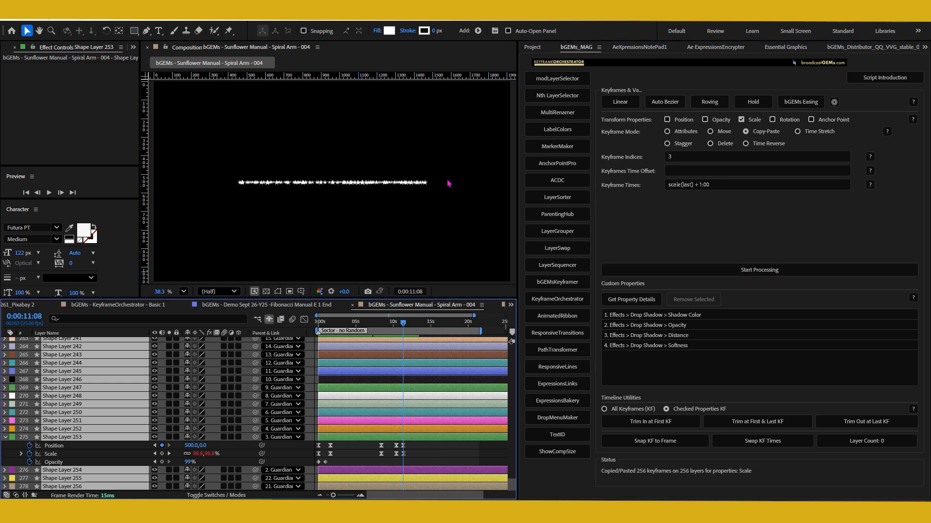
pyautogui.scroll(-1, 411, 192)
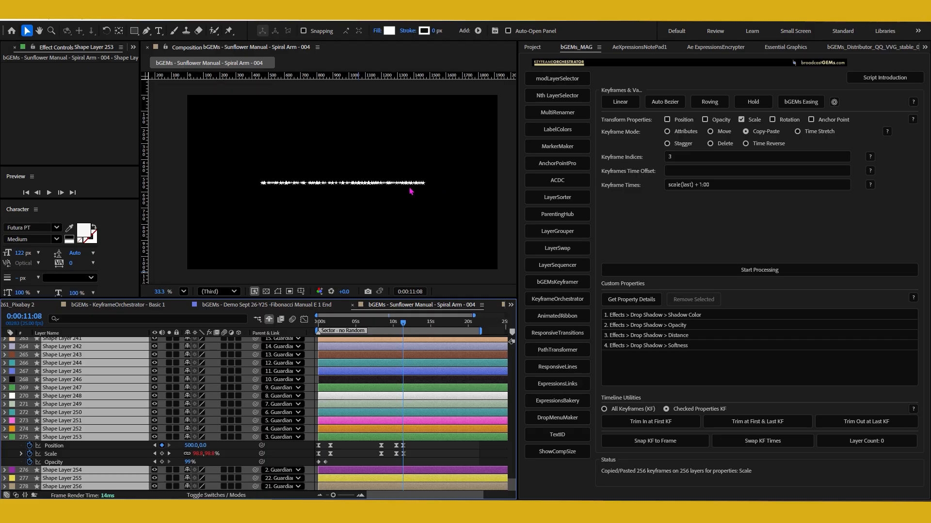
pyautogui.scroll(1, 410, 192)
# - Switch the keyframe mode to Attributes and try property(k) as the keyframe value, clearing it again
pyautogui.click(692, 136)
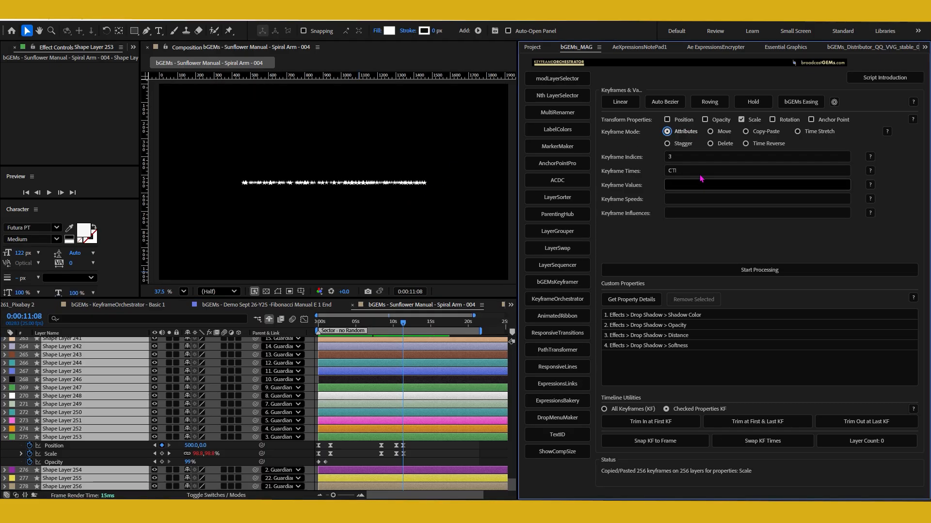
pyautogui.click(690, 185)
pyautogui.write('property(k)')
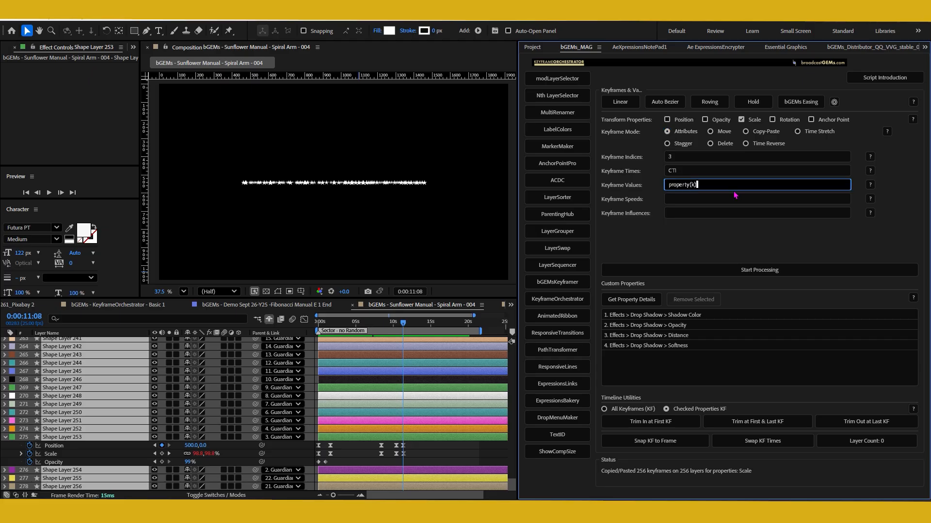
pyautogui.hotkey('ctrl', 'a')
pyautogui.press('BackSpace')
# - Enter the partial expression randomOffset([-]) as the keyframe value
pyautogui.write('randomOFfset')
pyautogui.press('BackSpace')
pyautogui.press('BackSpace')
pyautogui.press('BackSpace')
pyautogui.press('BackSpace')
pyautogui.press('BackSpace')
pyautogui.write('ffset()')
pyautogui.press('Left')
pyautogui.write('[]')
pyautogui.write('-')
pyautogui.hotkey('ctrl', 'a')
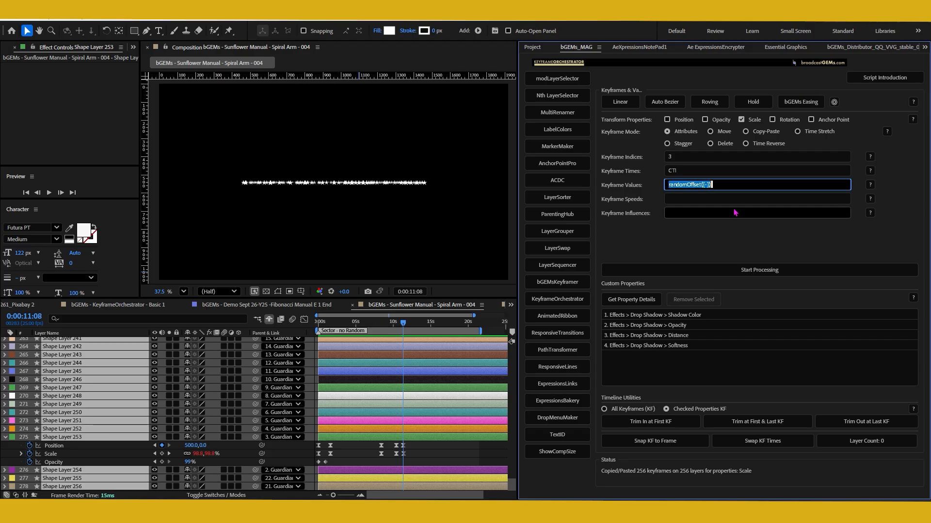
# - Scrub the current time to 0:00:15:16 and maximize the timeline to examine the layers' keyframes
pyautogui.click(402, 321)
pyautogui.moveTo(409, 328); pyautogui.dragTo(430, 360)
pyautogui.moveTo(431, 361); pyautogui.dragTo(432, 362)
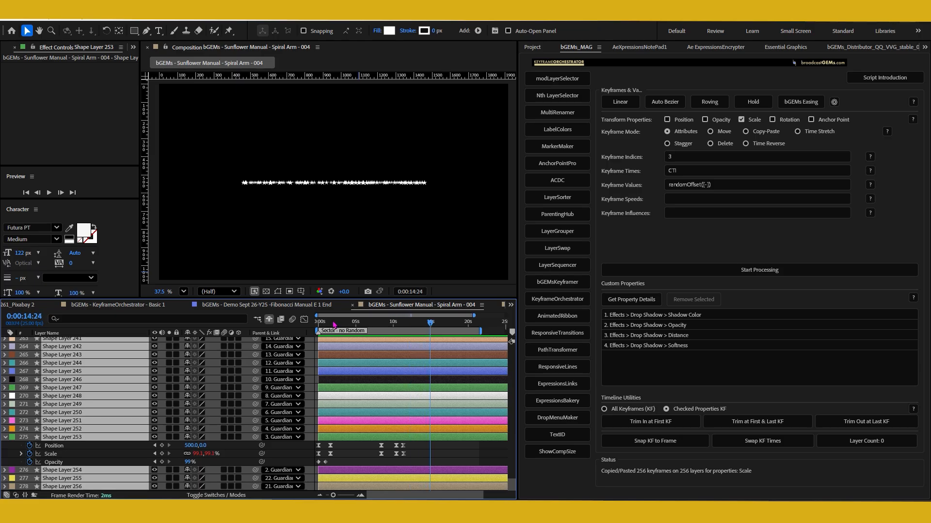
pyautogui.moveTo(333, 324); pyautogui.dragTo(437, 364)
pyautogui.press('`')
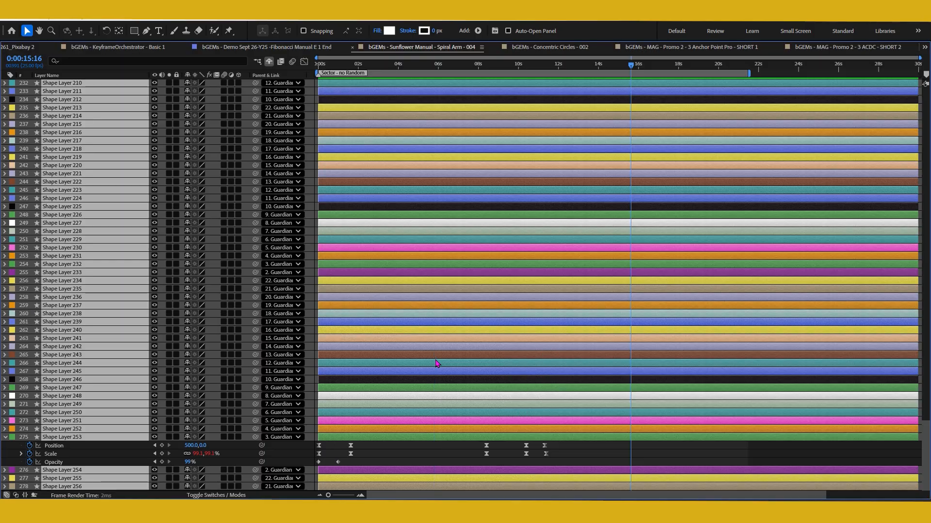
# - Reveal the keyframed properties of all star layers and examine their Position, Scale and Opacity keyframes down to Shape Layer 256
pyautogui.press('u')
pyautogui.press('u')
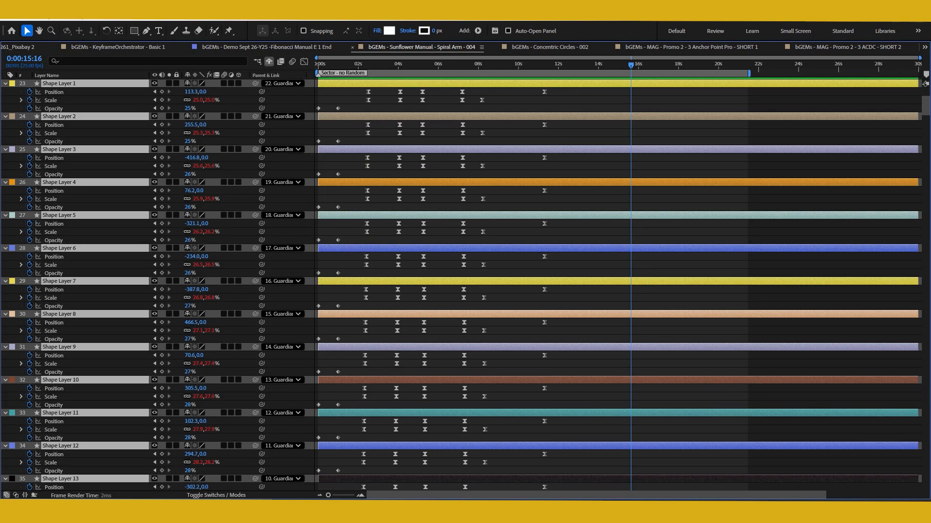
pyautogui.moveTo(926, 106); pyautogui.dragTo(930, 482)
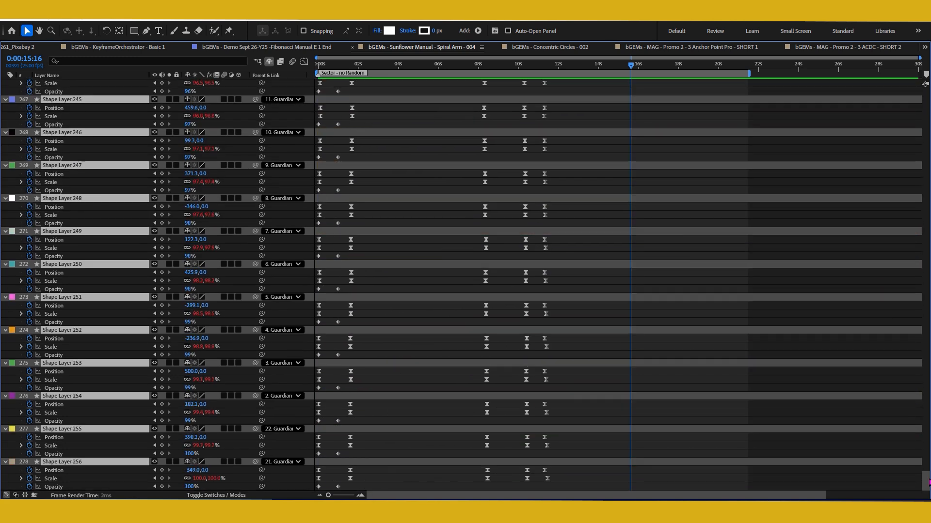
pyautogui.press('`')
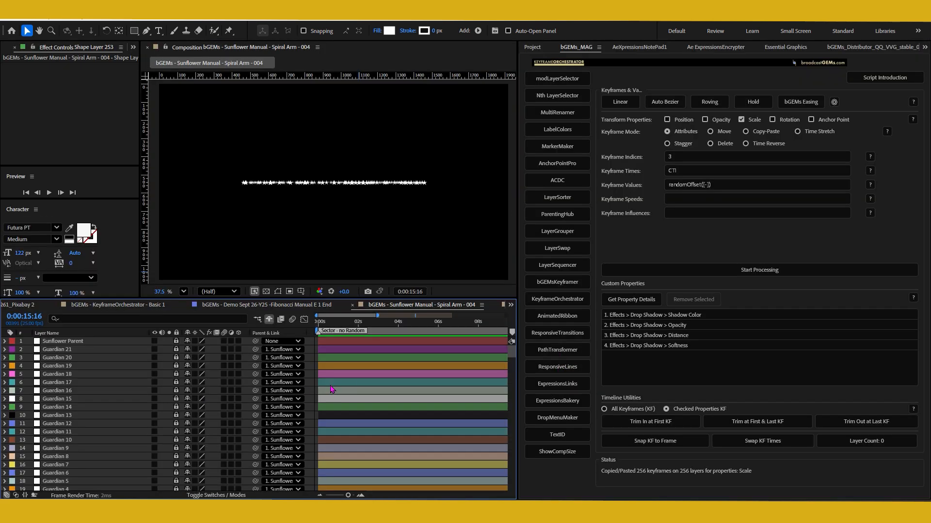
# - Show the full 30-second time range and set the current time to 0:00:15:00 with the star layers' keyframes in view
pyautogui.moveTo(380, 314); pyautogui.dragTo(513, 316)
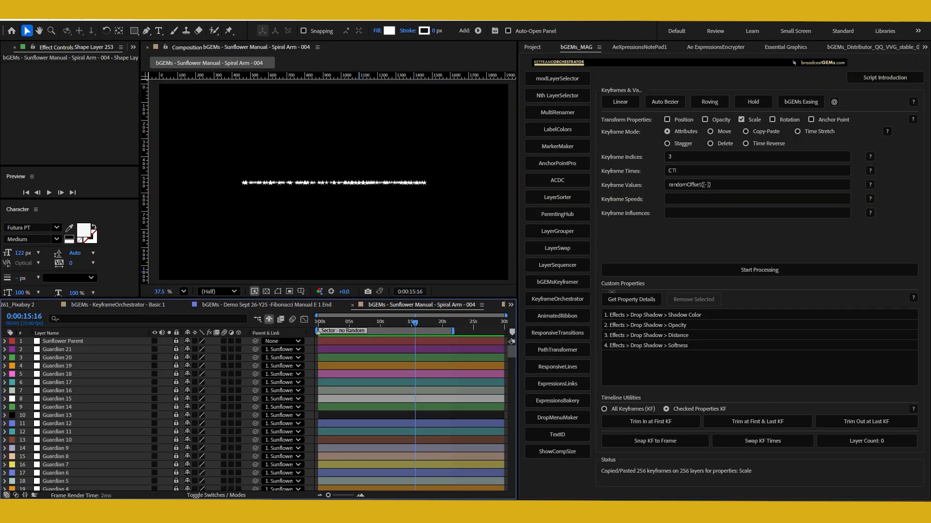
pyautogui.scroll(-6, 464, 414)
pyautogui.scroll(-2, 464, 425)
pyautogui.scroll(2, 464, 425)
pyautogui.click(412, 324)
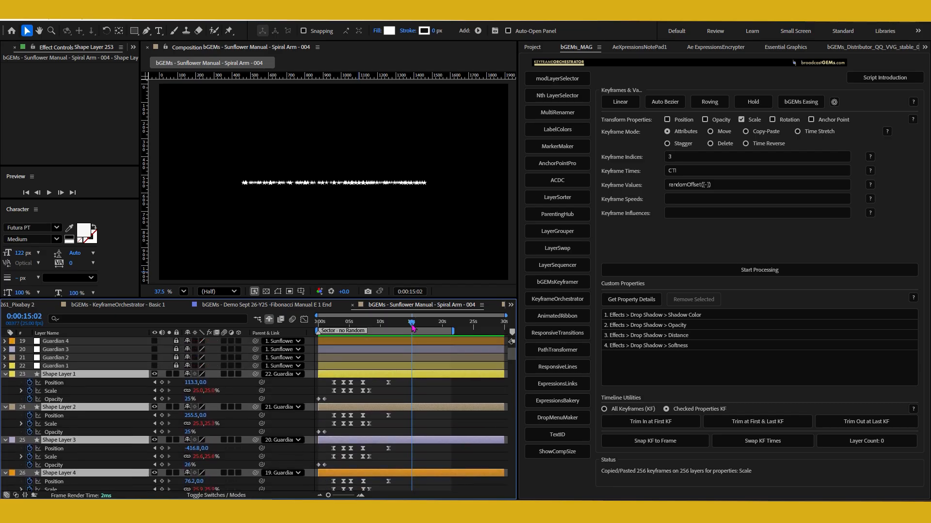
pyautogui.moveTo(412, 328); pyautogui.dragTo(412, 328)
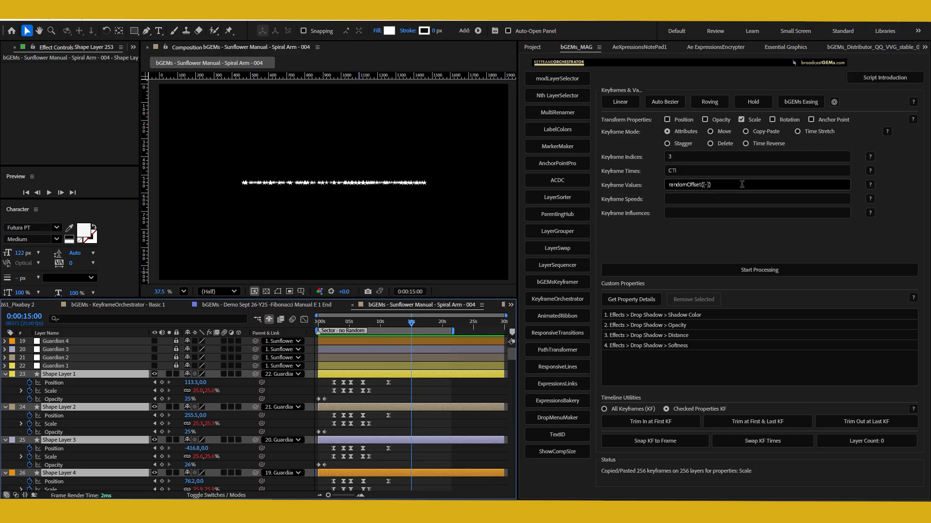
# - Set up Copy-Paste mode with keyframe index 2 and keyframe time CTI, targeting only the Position property
pyautogui.click(684, 155)
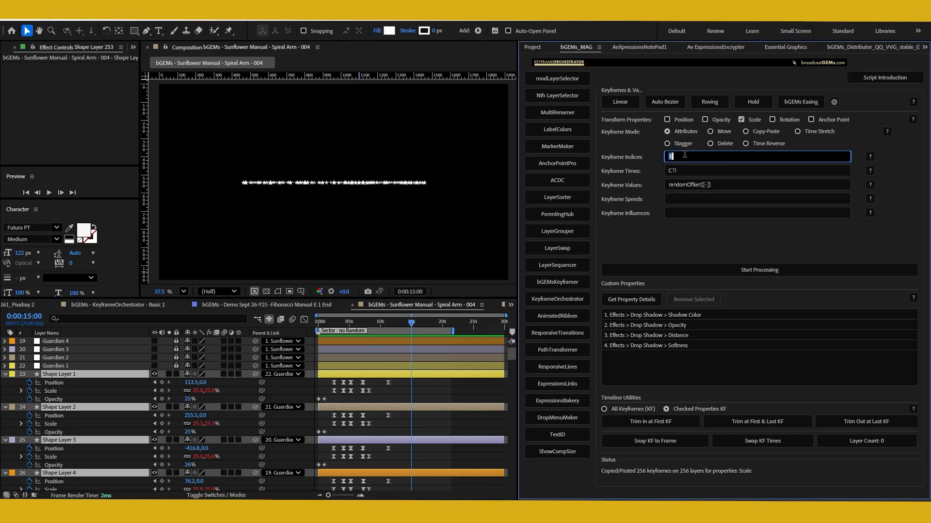
pyautogui.click(762, 131)
pyautogui.click(686, 156)
pyautogui.press('BackSpace')
pyautogui.write('2')
pyautogui.moveTo(718, 185); pyautogui.dragTo(639, 191)
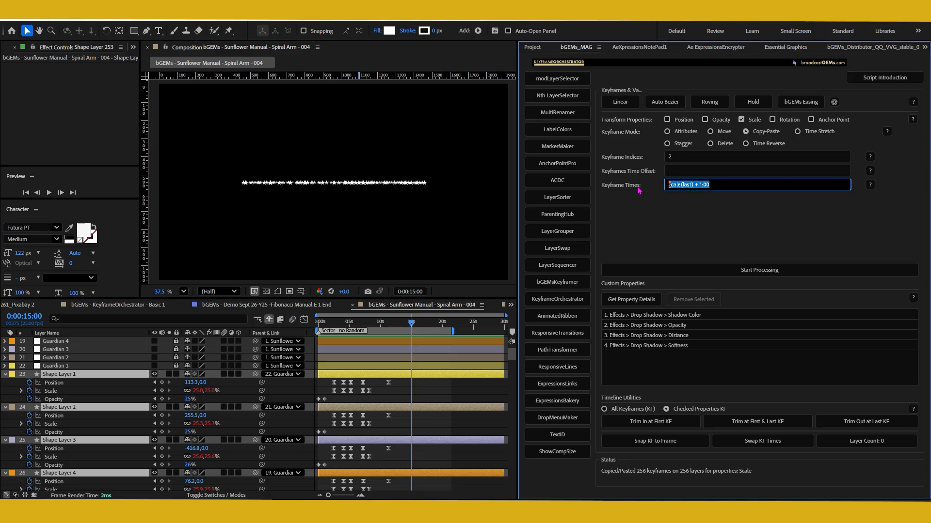
pyautogui.write('CTI')
pyautogui.moveTo(514, 353)
pyautogui.mouseDown()
pyautogui.moveTo(516, 343)
pyautogui.moveTo(516, 362)
pyautogui.mouseUp()
pyautogui.click(685, 122)
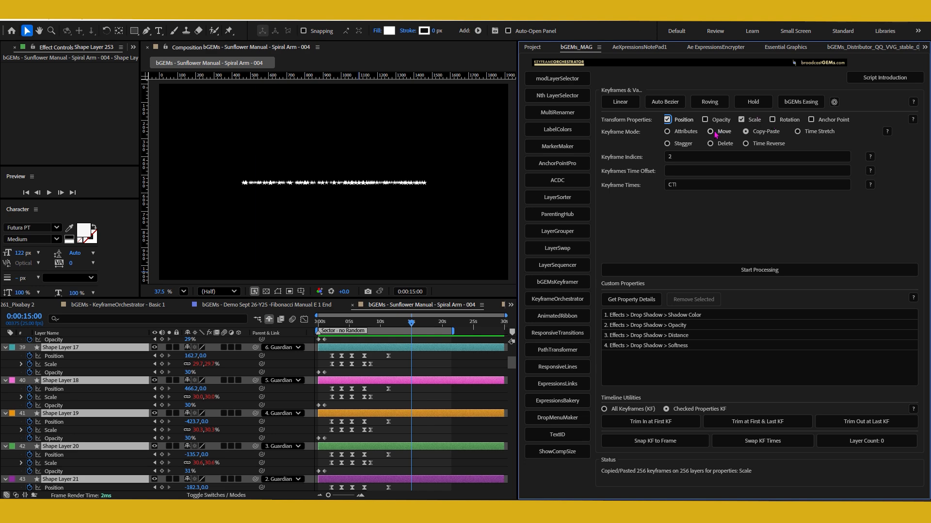
pyautogui.click(751, 124)
# - Add a composition marker at 0:00:15:00 and compare that frame with the star pattern at 0:00:03:18
pyautogui.click(389, 324)
pyautogui.moveTo(390, 324); pyautogui.dragTo(412, 345)
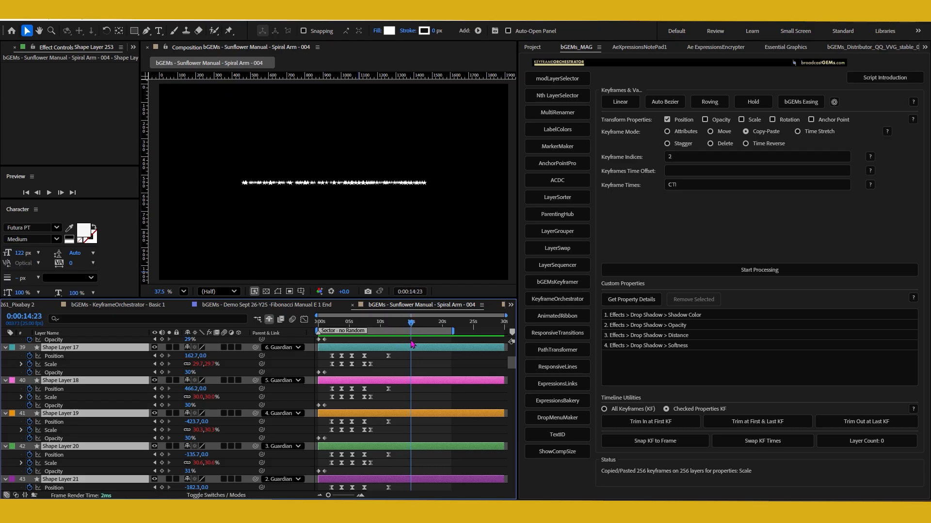
pyautogui.press('pagedown')
pyautogui.hotkey('alt', 'w')
pyautogui.press('Escape')
pyautogui.press('pagedown')
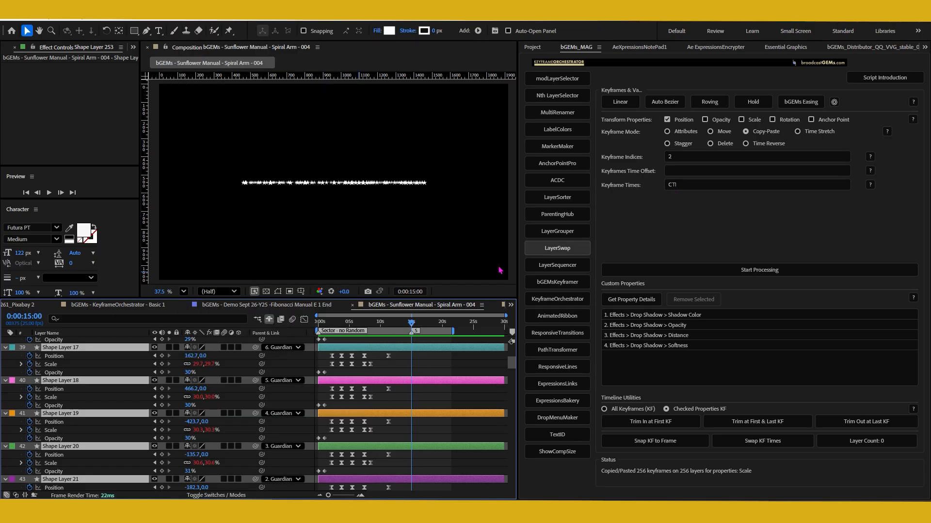
pyautogui.click(343, 331)
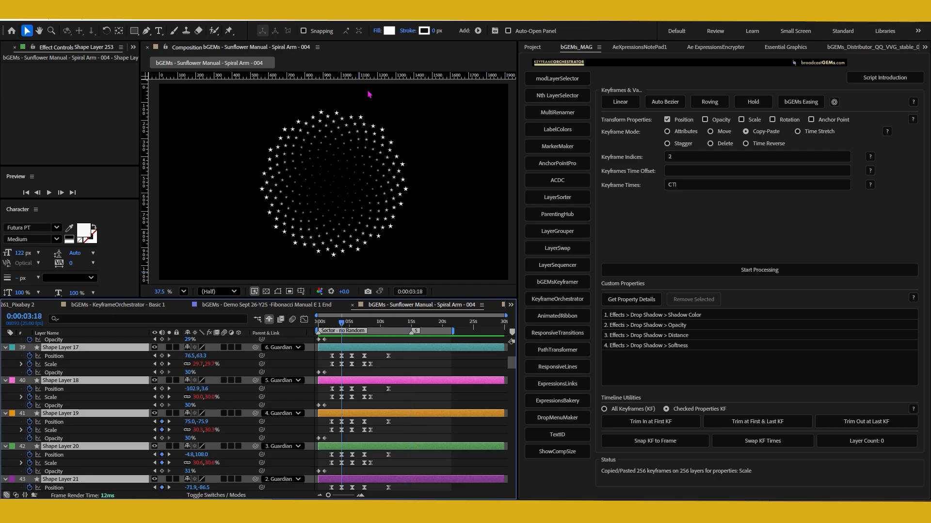
pyautogui.click(413, 324)
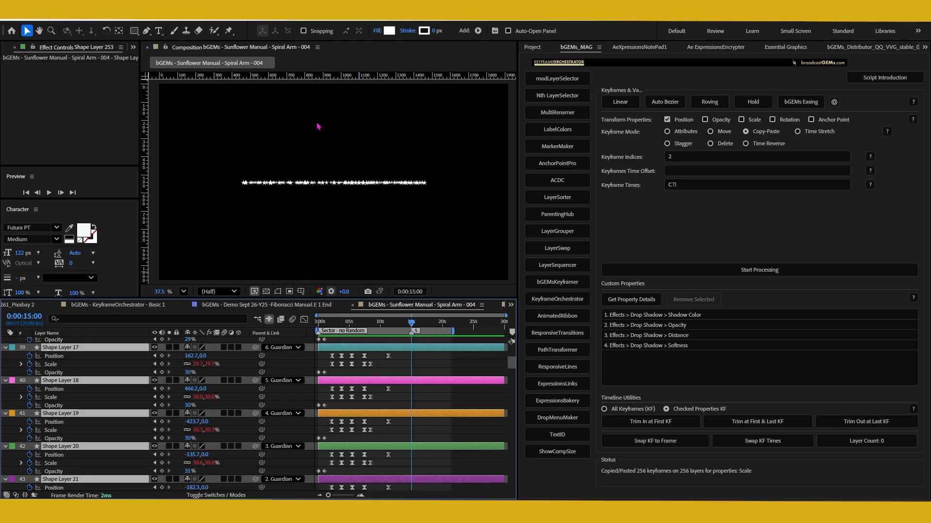
# - Try to copy Position keyframe 2 of the star layers to the current time
pyautogui.click(763, 271)
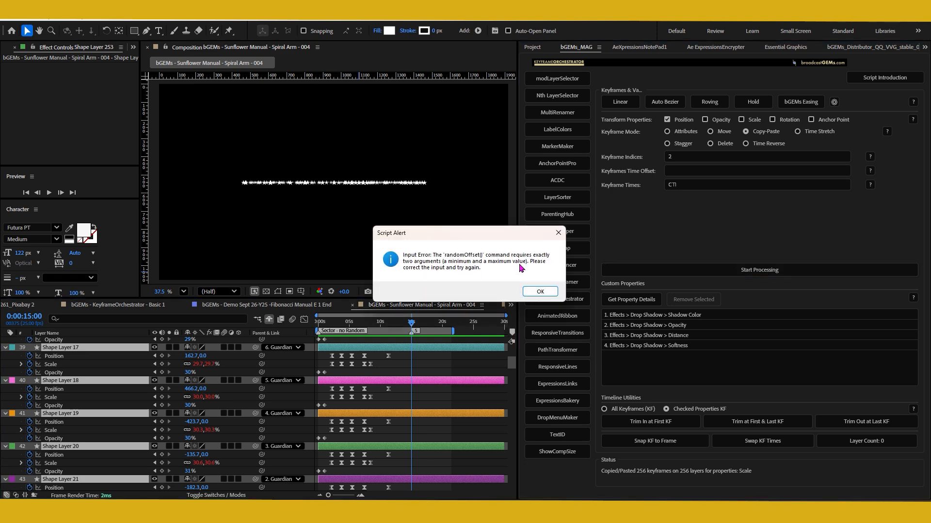
pyautogui.click(540, 294)
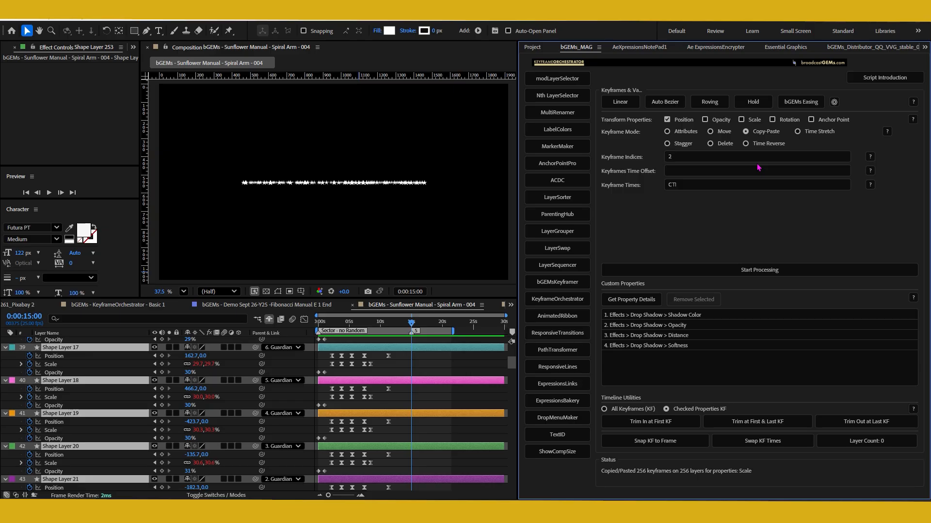
pyautogui.scroll(-15, 515, 372)
pyautogui.moveTo(520, 382); pyautogui.dragTo(514, 403)
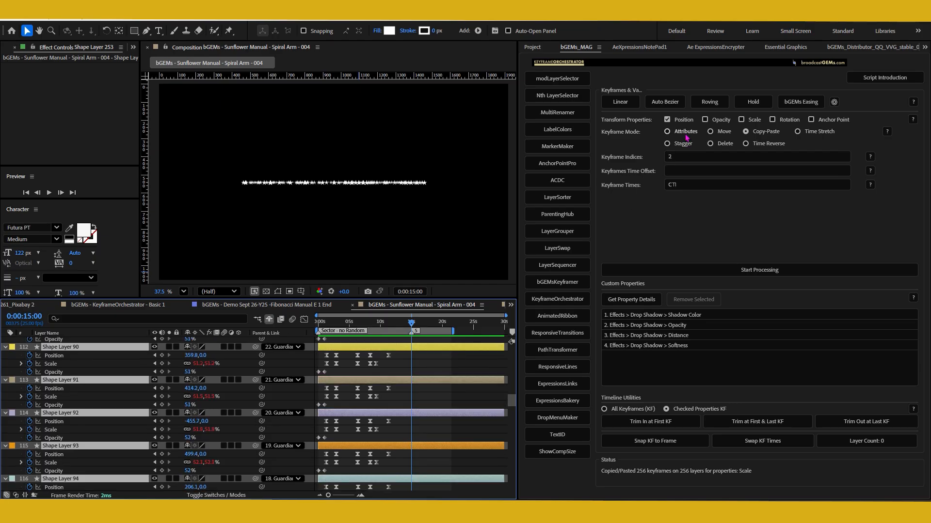
pyautogui.click(768, 133)
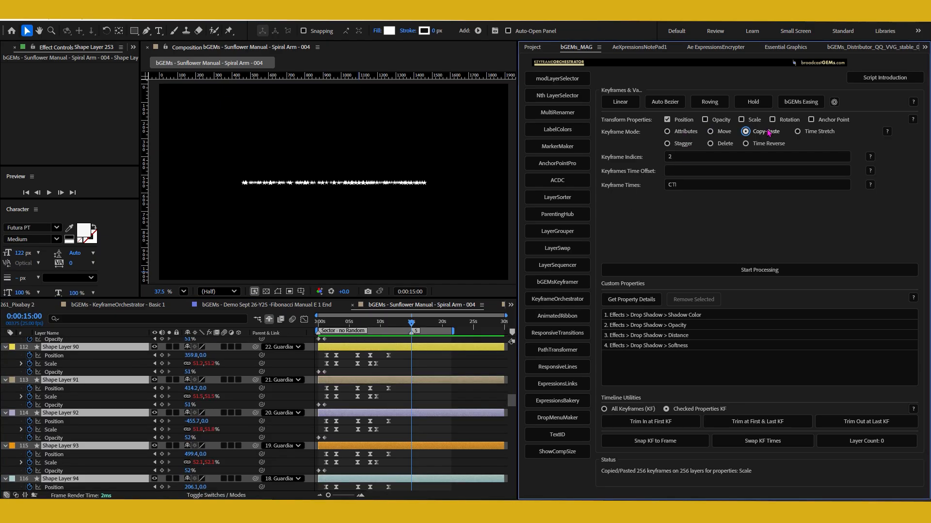
pyautogui.click(745, 272)
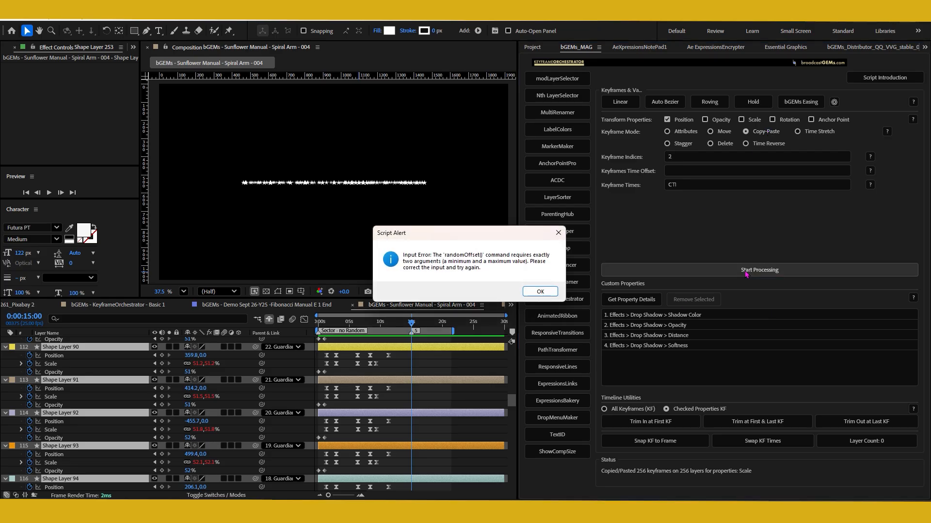
pyautogui.click(536, 293)
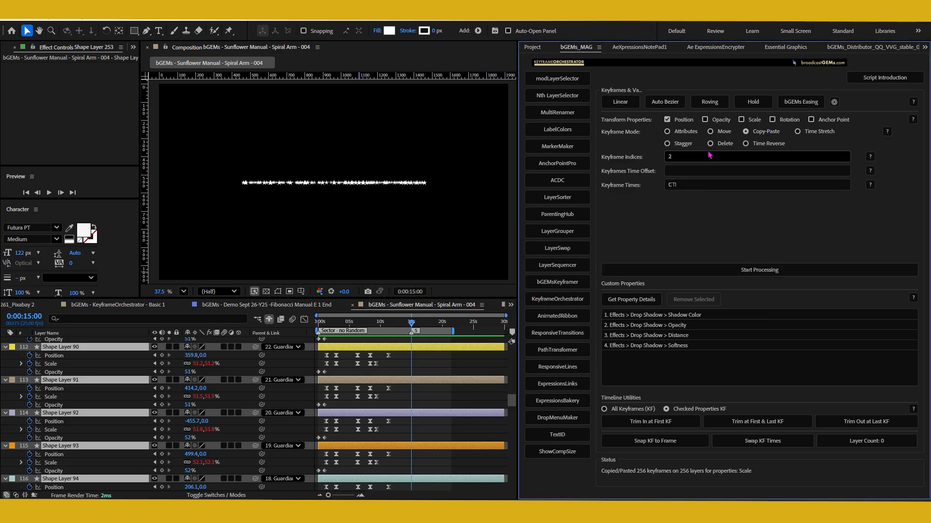
# - Clear the keyframe times and values in Attributes mode, and copy Position keyframe 2 to 0:00:15:00 on all star layers
pyautogui.click(694, 134)
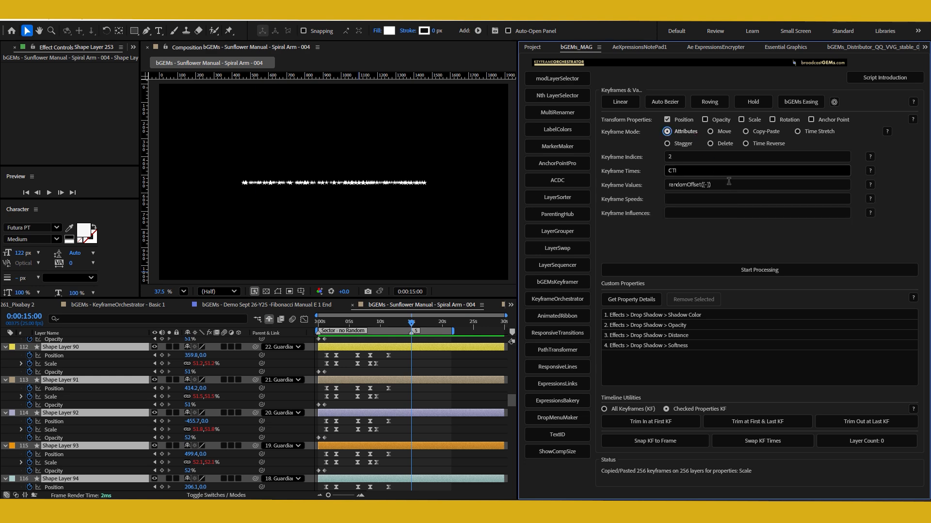
pyautogui.moveTo(711, 185); pyautogui.dragTo(643, 177)
pyautogui.press('BackSpace')
pyautogui.press('BackSpace')
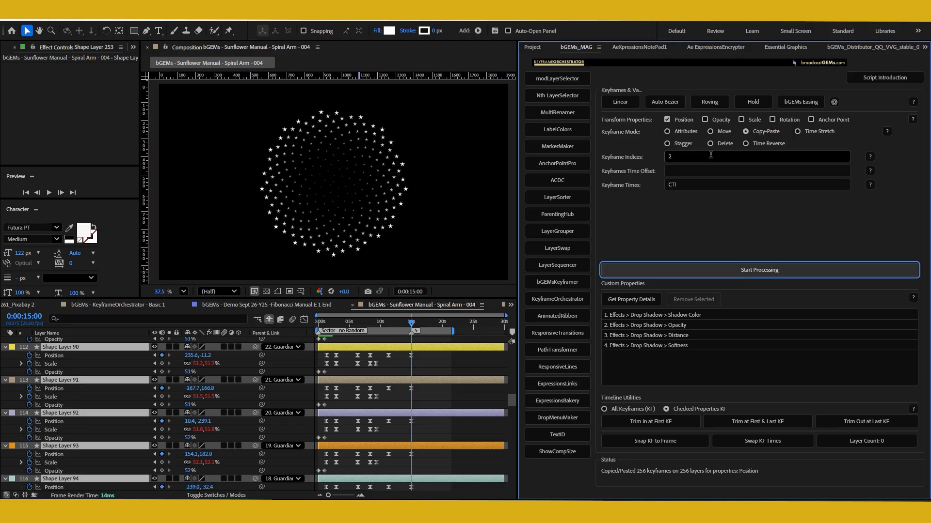
pyautogui.click(689, 133)
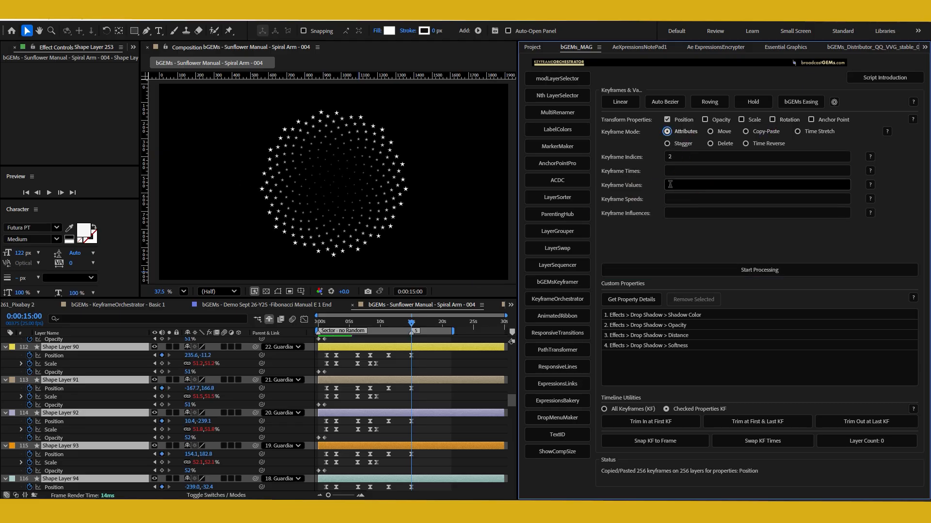
pyautogui.click(760, 136)
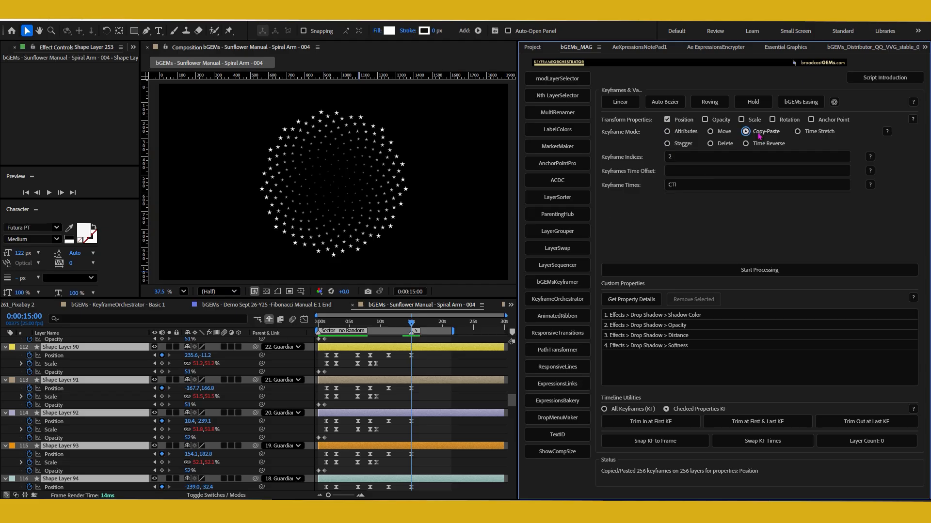
# - Preview the animation from the start in a maximized composition view and set the work area start to about 10.4 seconds
pyautogui.press('Home')
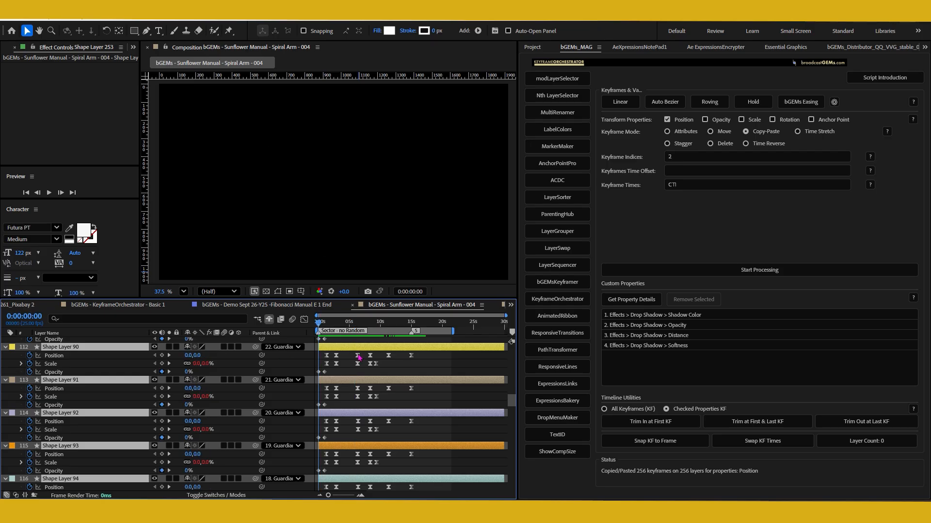
pyautogui.press('`')
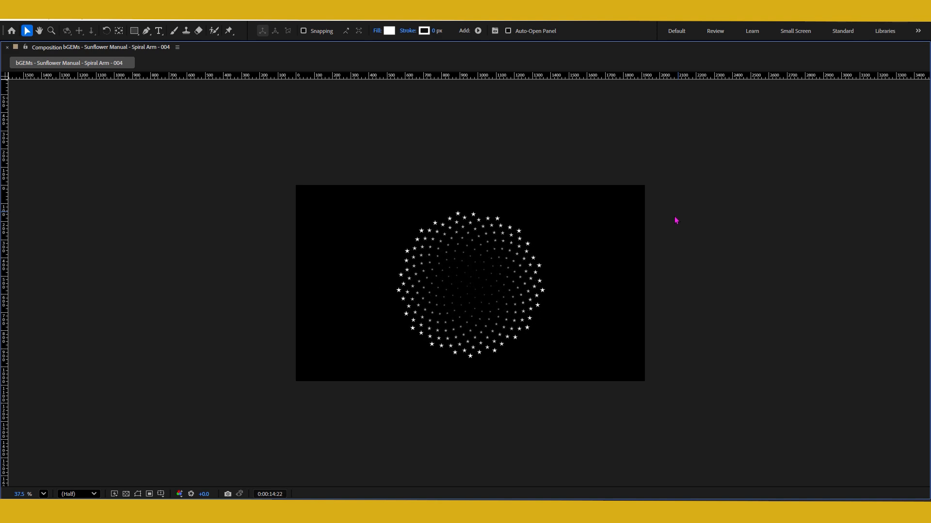
pyautogui.press('`')
pyautogui.moveTo(386, 329)
pyautogui.mouseDown()
pyautogui.moveTo(413, 342)
pyautogui.moveTo(388, 342)
pyautogui.moveTo(412, 345)
pyautogui.moveTo(386, 346)
pyautogui.moveTo(390, 328)
pyautogui.mouseUp()
pyautogui.press('b')
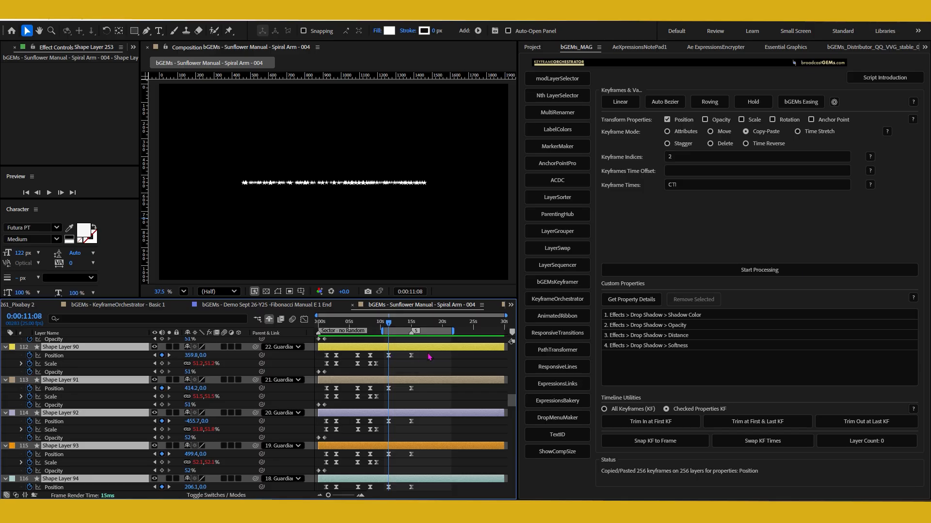
pyautogui.moveTo(390, 328)
pyautogui.mouseDown()
pyautogui.moveTo(411, 335)
pyautogui.moveTo(397, 332)
pyautogui.mouseUp()
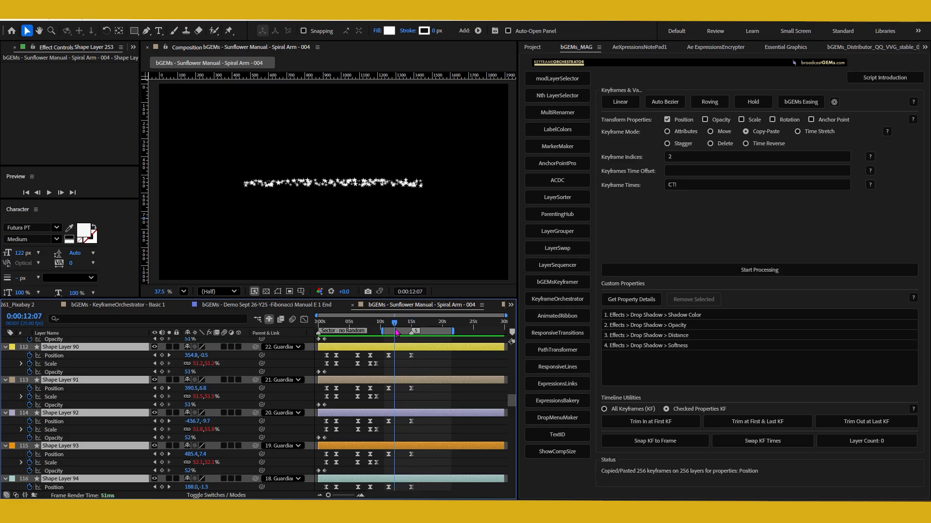
# - Stagger Position keyframe 2 of the star layers by XY Coordinate from Composition - Top Center and scrub through the result
pyautogui.click(678, 145)
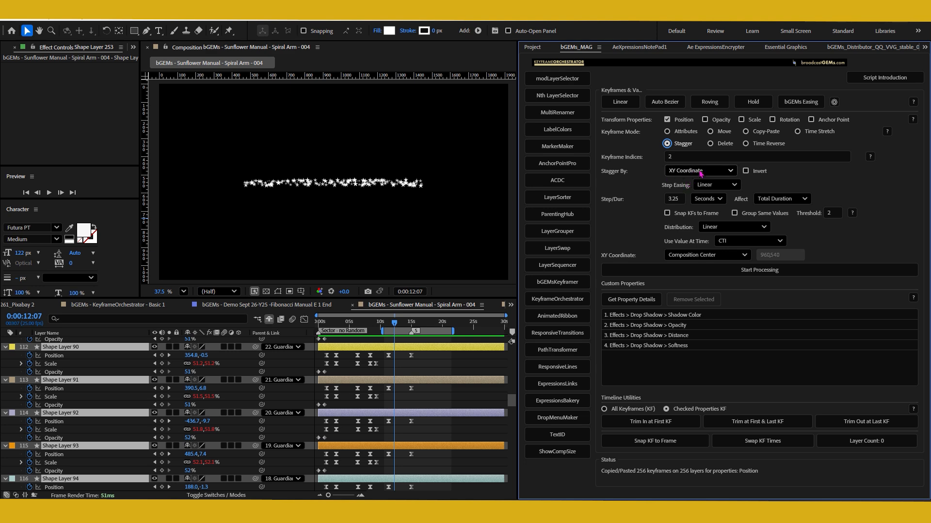
pyautogui.click(703, 256)
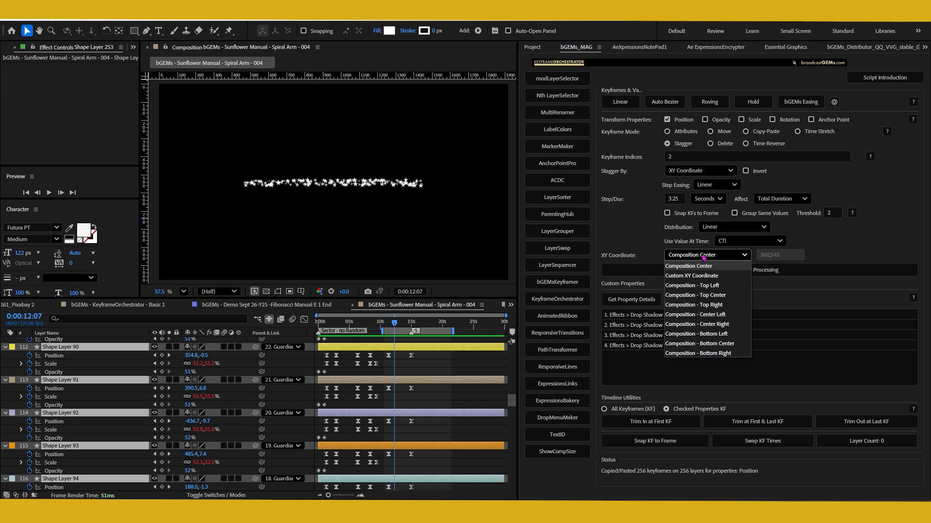
pyautogui.click(683, 280)
pyautogui.click(716, 258)
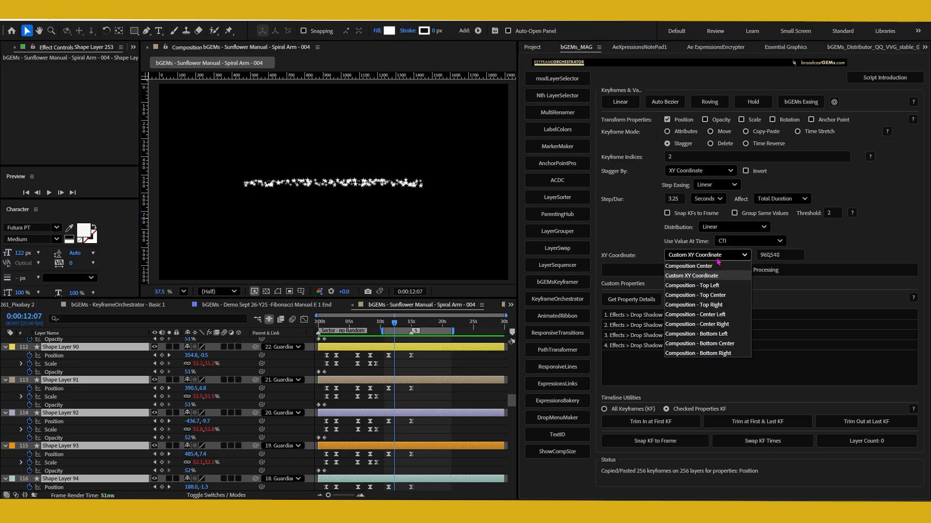
pyautogui.click(716, 297)
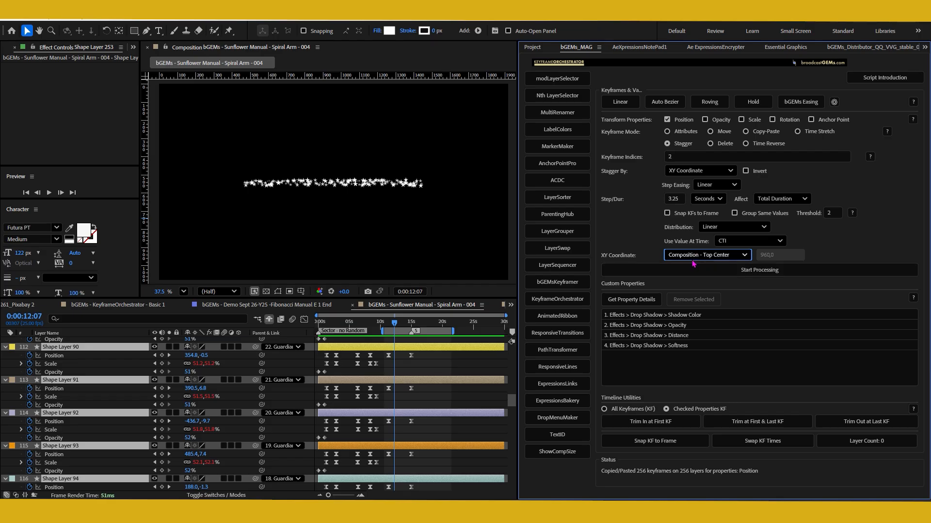
pyautogui.scroll(-2, 328, 159)
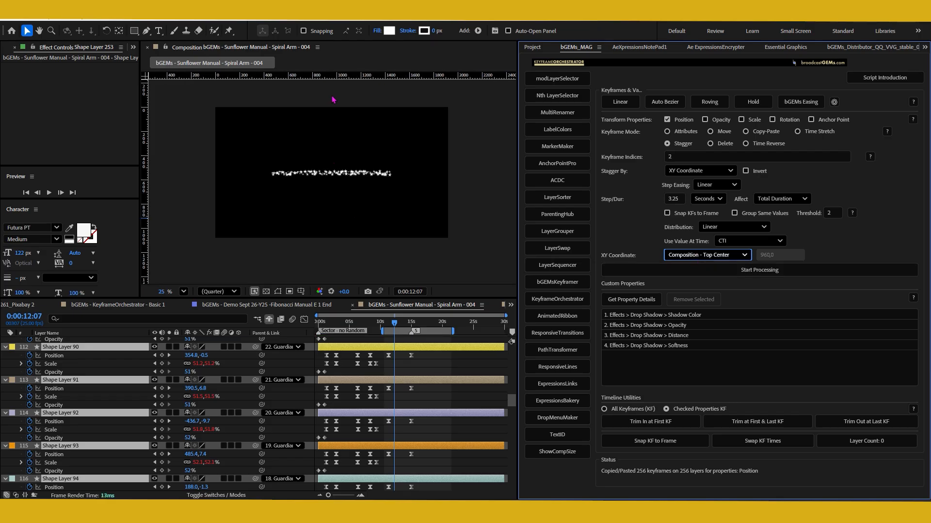
pyautogui.moveTo(395, 324); pyautogui.dragTo(409, 343)
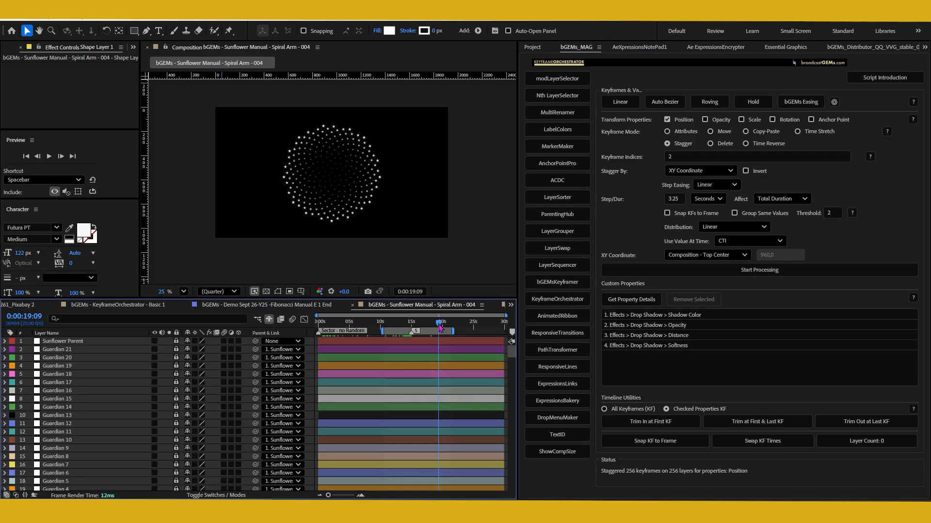
# - Try to stagger Position keyframes 6 and 7 of the star layers by XY Coordinate from Composition - Top Center
pyautogui.moveTo(513, 357); pyautogui.dragTo(512, 345)
pyautogui.click(672, 157)
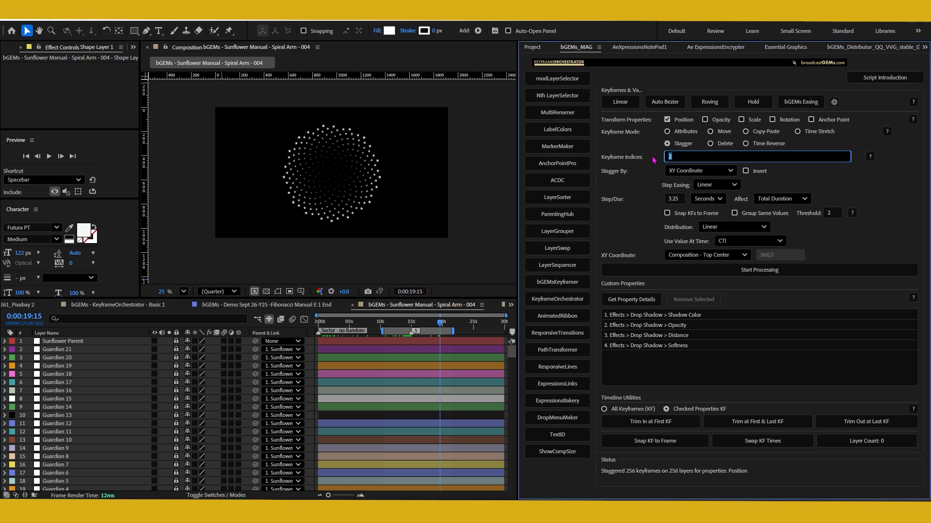
pyautogui.write('6,7')
pyautogui.moveTo(513, 354); pyautogui.dragTo(516, 372)
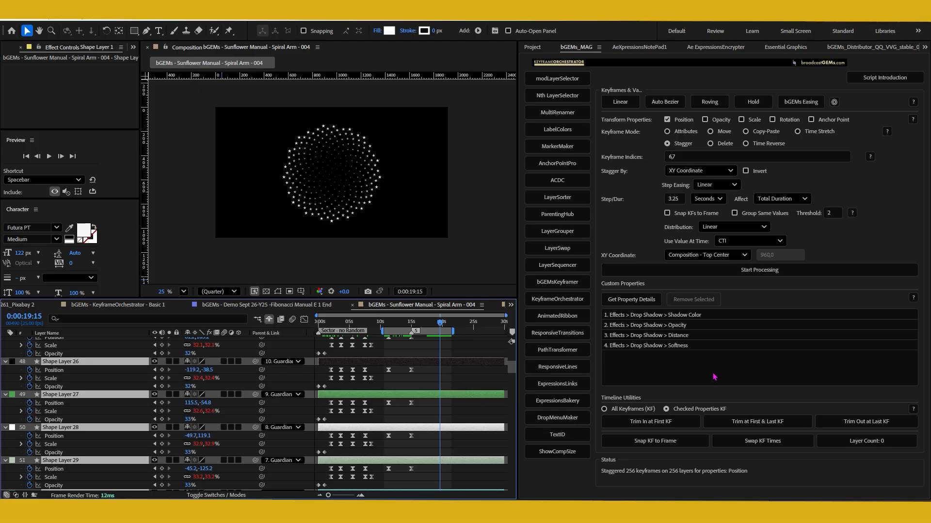
pyautogui.click(754, 271)
# - Stagger Position keyframes 5 and 6 of the star layers over a 3.25-second total duration and preview the animation in a maximized composition view
pyautogui.click(675, 156)
pyautogui.moveTo(676, 156); pyautogui.dragTo(630, 163)
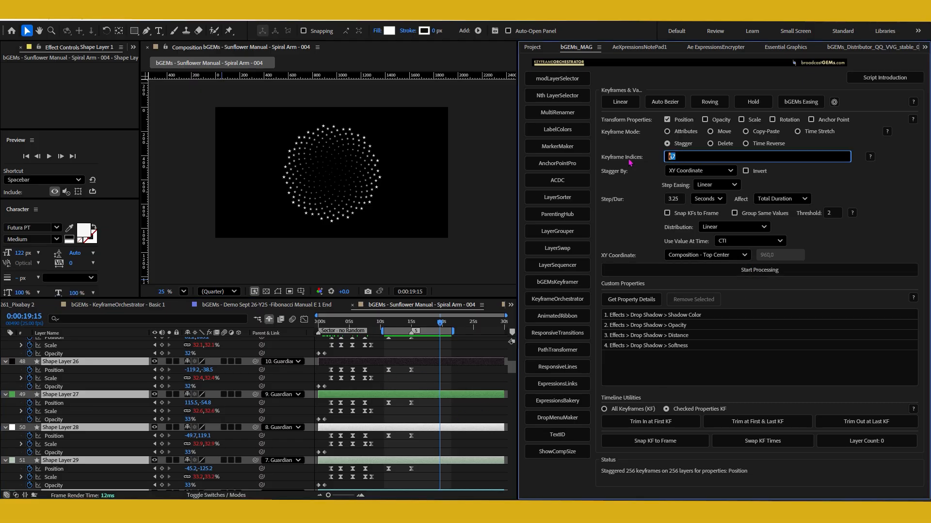
pyautogui.write('5,6')
pyautogui.click(754, 273)
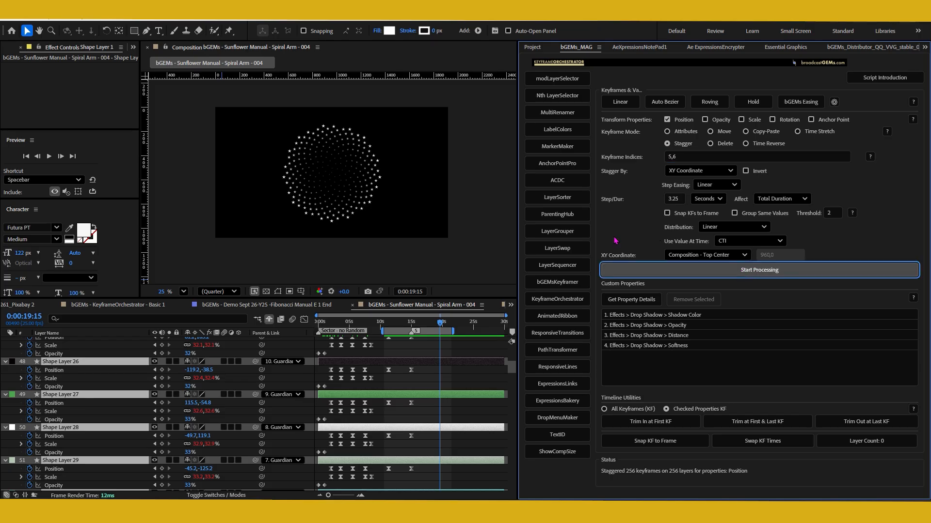
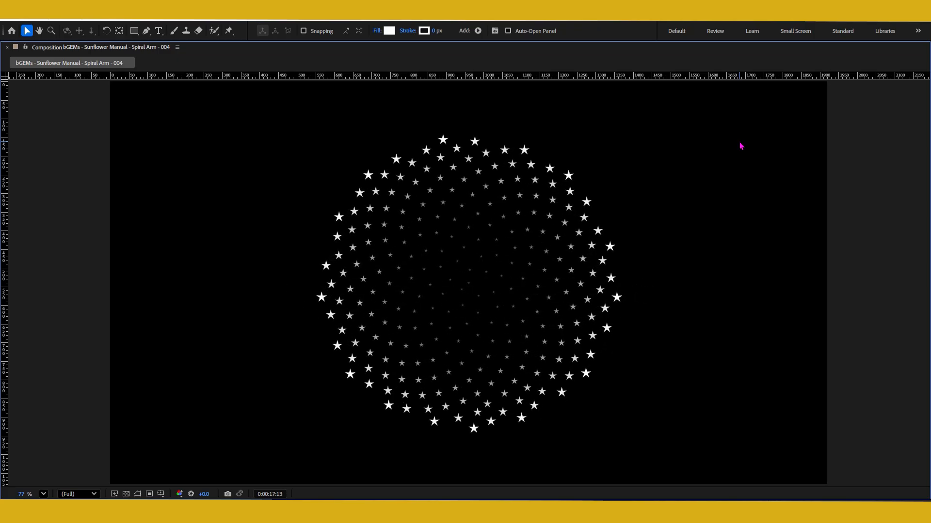
pyautogui.press('space')
pyautogui.press('`')
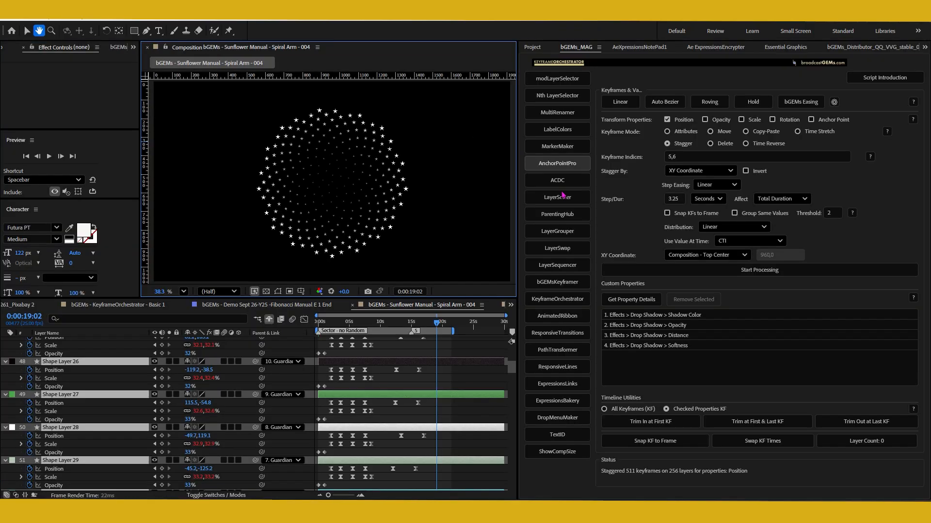
# - Collapse the expanded properties of all star layers and deselect the layers
pyautogui.click(6, 362)
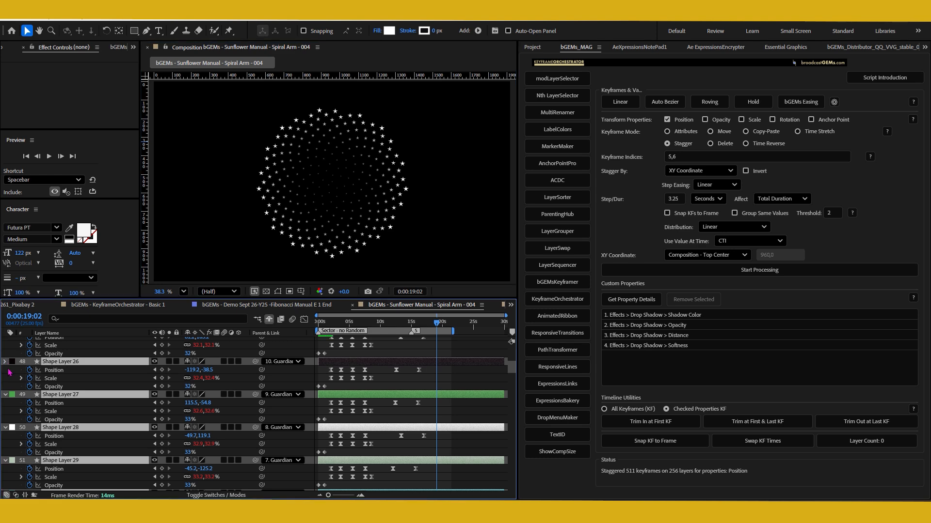
pyautogui.click(309, 369)
pyautogui.scroll(20, 310, 369)
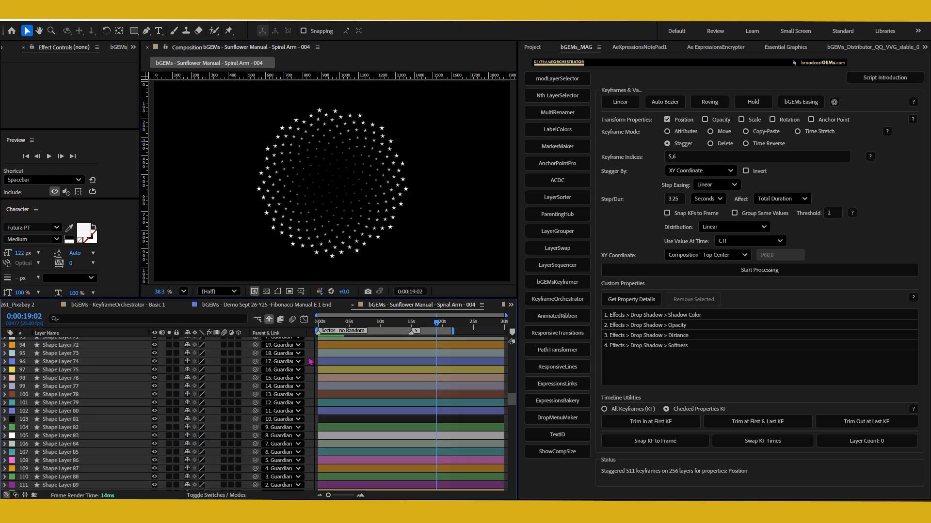
pyautogui.scroll(5, 310, 361)
pyautogui.scroll(-7, 310, 362)
pyautogui.scroll(2, 310, 361)
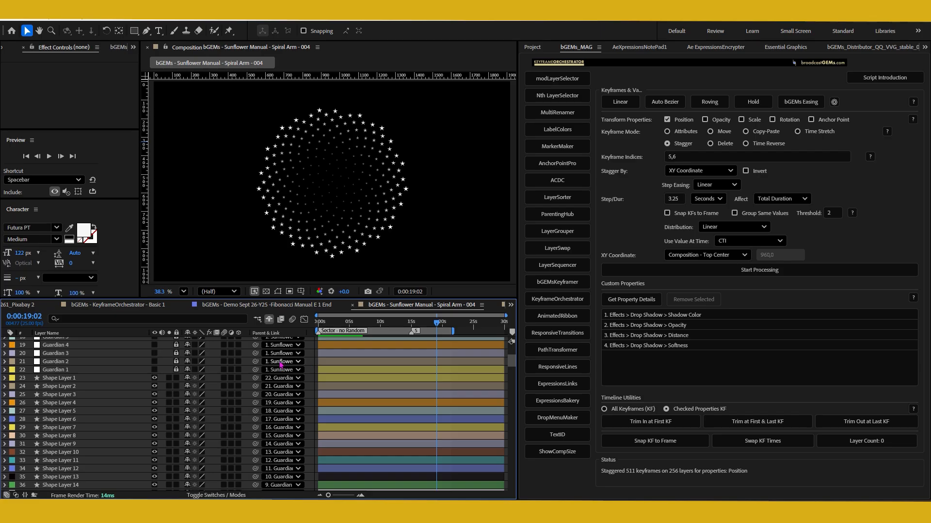
# - Add the expression wiggle(2,35) to the Opacity of Shape Layer 1
pyautogui.click(99, 381)
pyautogui.press('t')
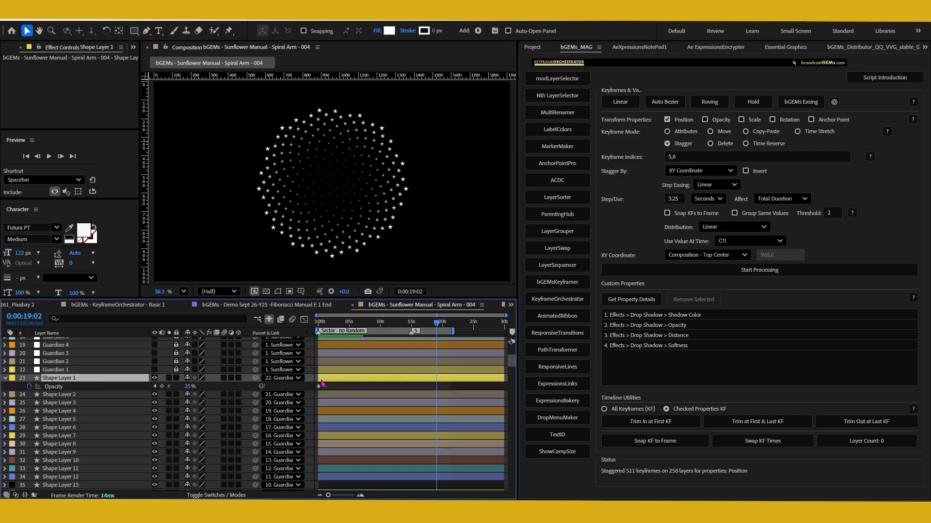
pyautogui.hotkey('alt', 'shift', '=')
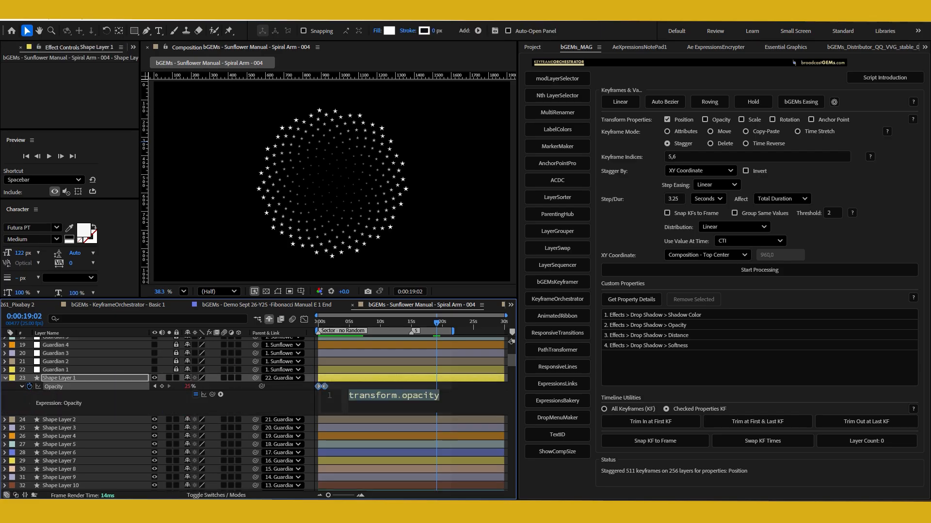
pyautogui.write('wiggle')
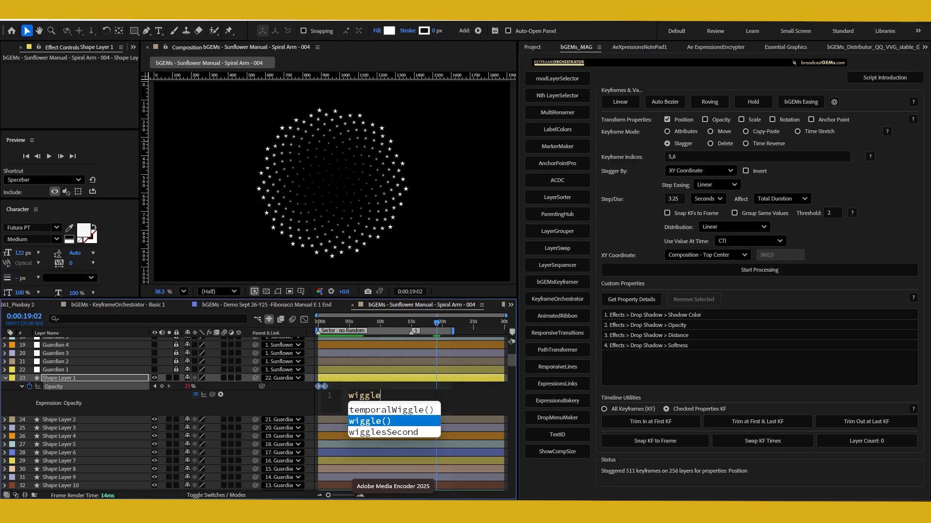
pyautogui.press('Return')
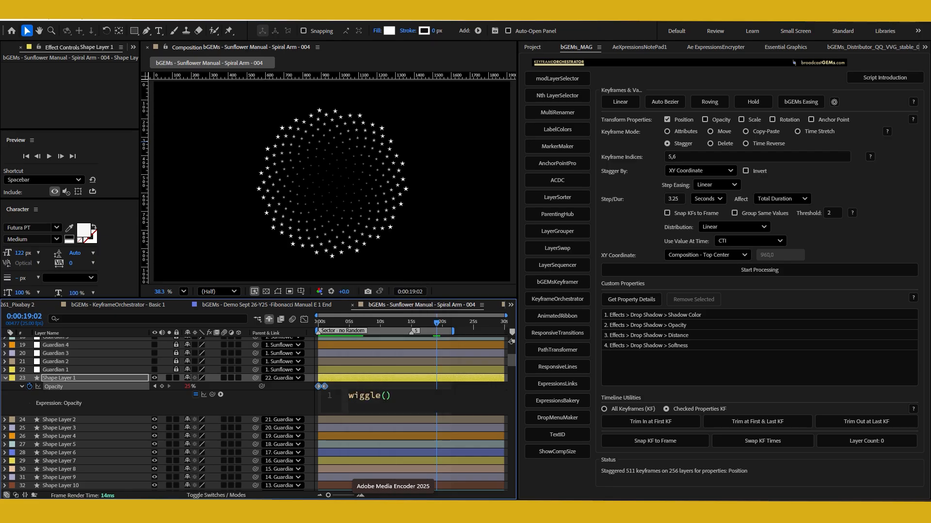
pyautogui.write('2,35')
pyautogui.click(67, 381)
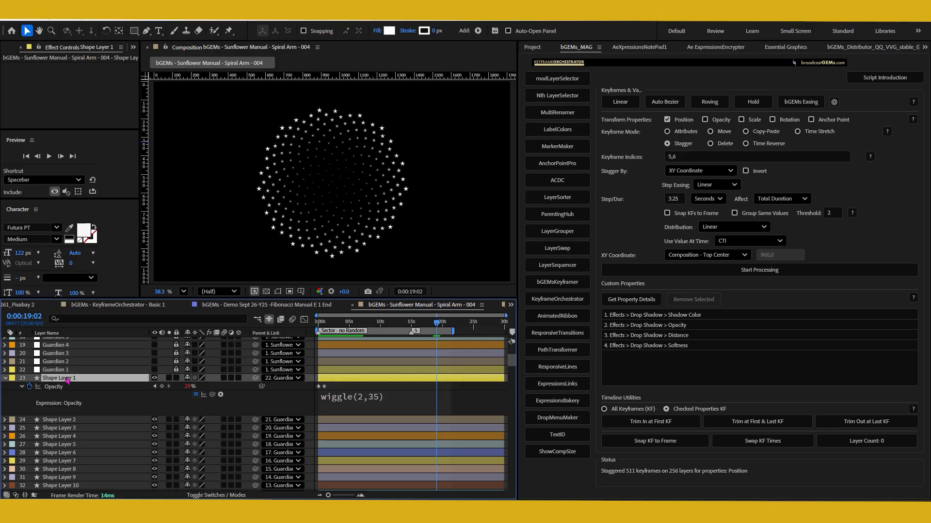
# - Copy only the Opacity expression of Shape Layer 1 and select Shape Layer 2 through Shape Layer 256
pyautogui.click(56, 388)
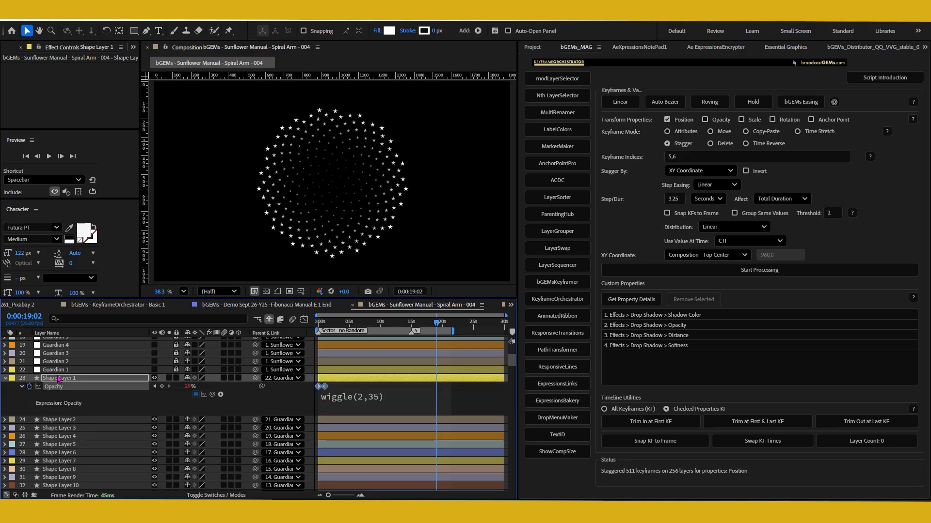
pyautogui.click(26, 21)
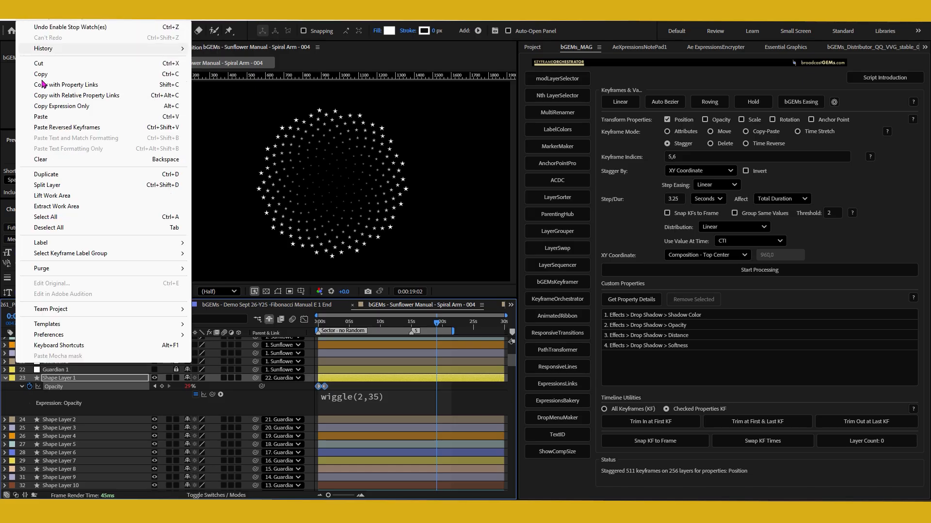
pyautogui.click(60, 111)
pyautogui.click(76, 420)
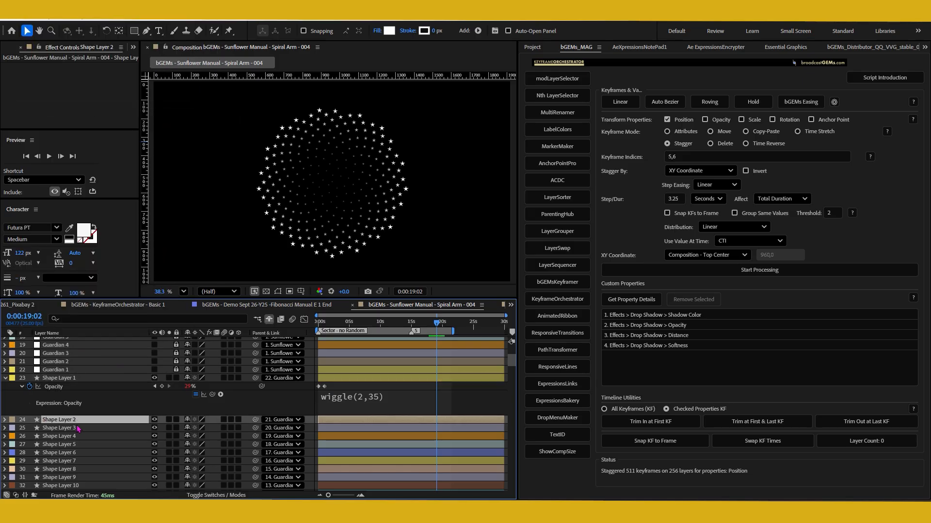
pyautogui.moveTo(511, 361); pyautogui.dragTo(512, 485)
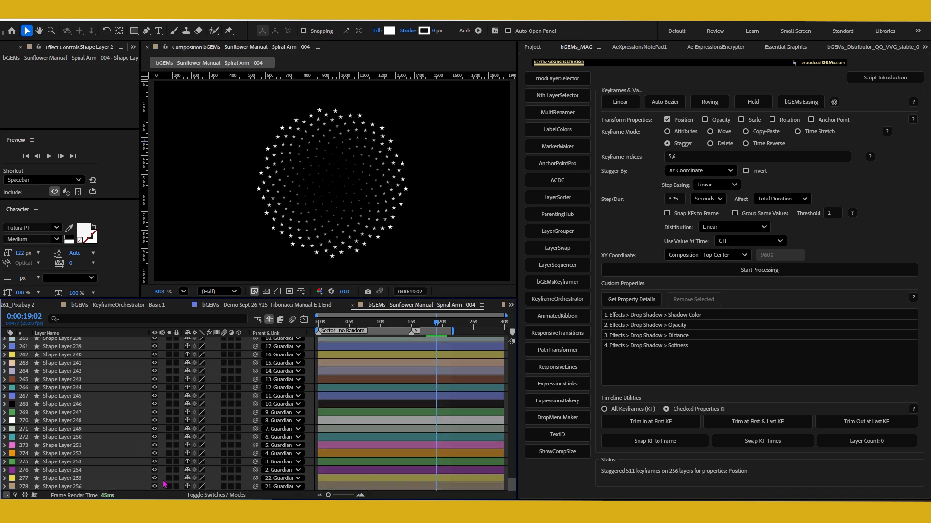
pyautogui.keyDown('shift'); pyautogui.click(102, 487); pyautogui.keyUp('shift')
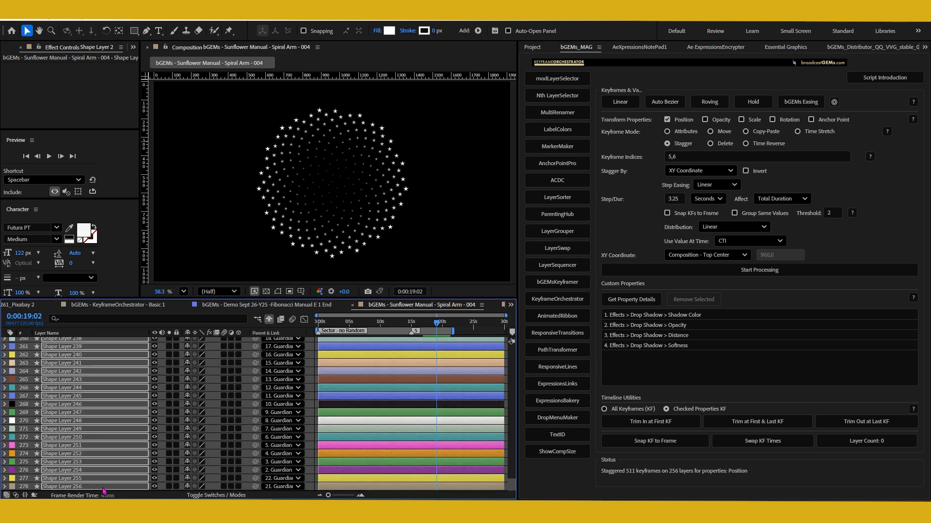